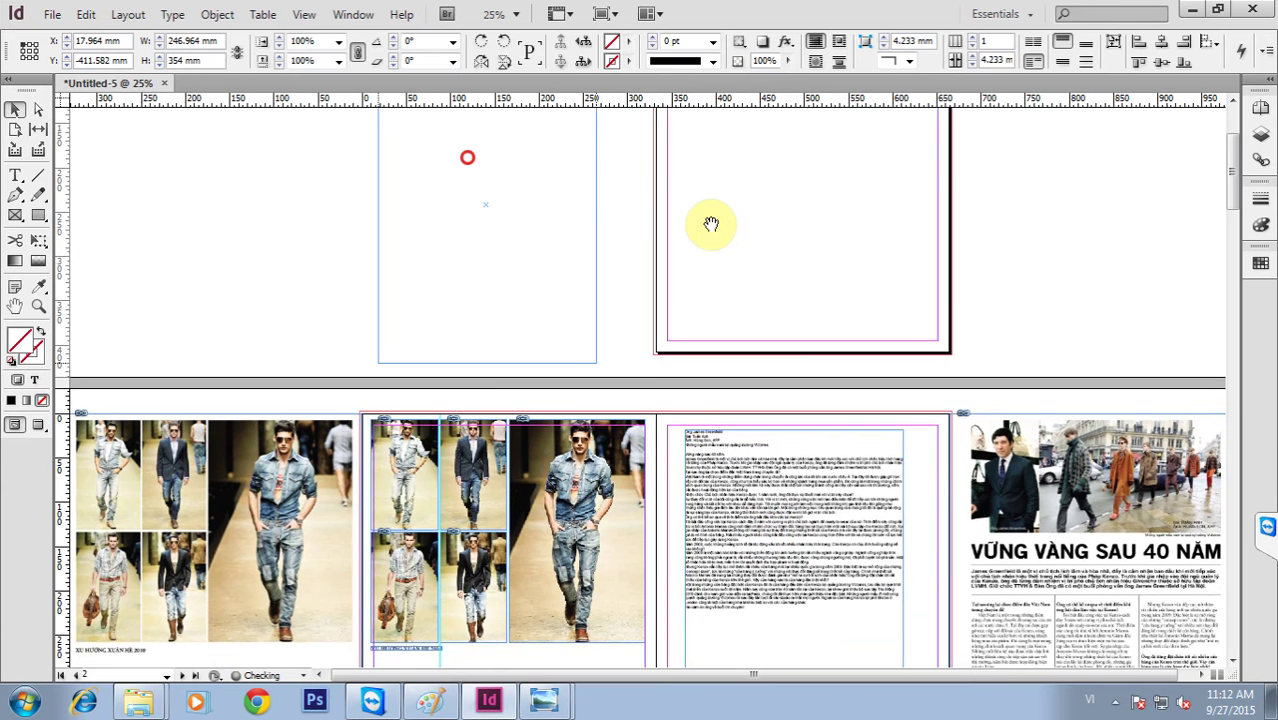
# Close the current untitled magazine document without saving its changes.
pyautogui.scroll(-4, 802, 414)
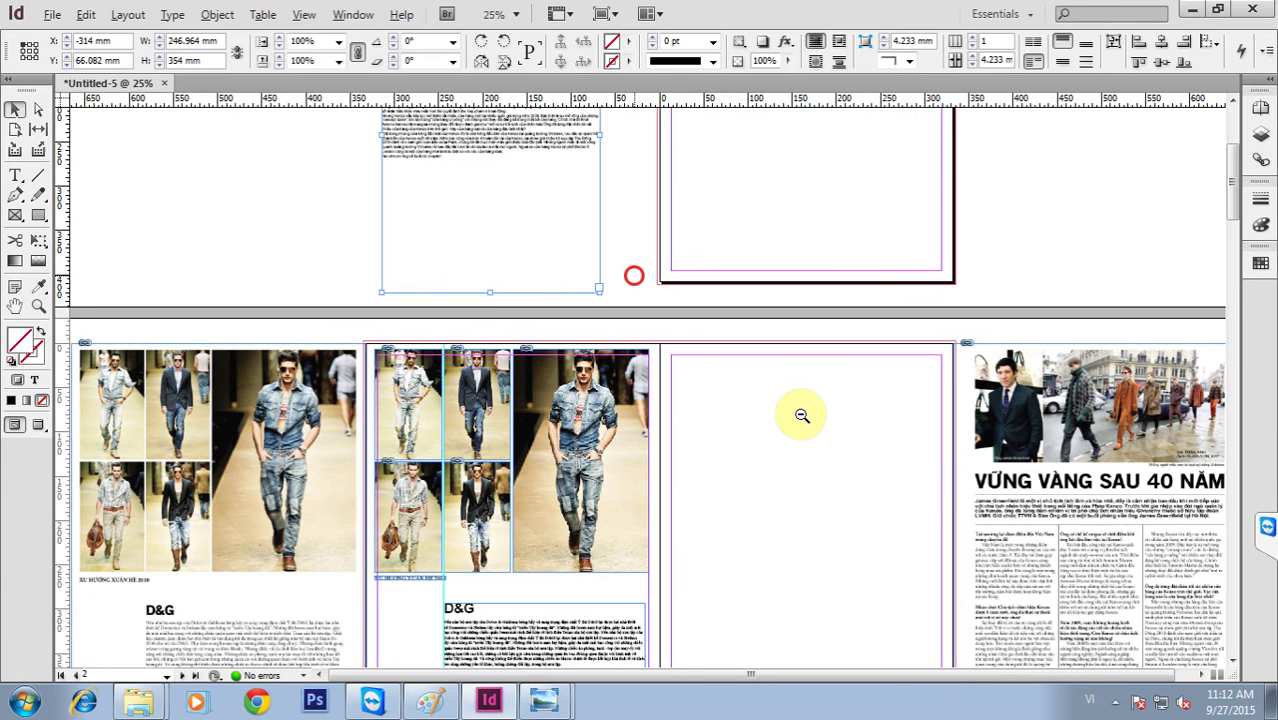
pyautogui.keyDown('ctrl'); pyautogui.keyDown('alt'); pyautogui.click(802, 414); pyautogui.keyUp('alt'); pyautogui.keyUp('ctrl')
pyautogui.moveTo(269, 142); pyautogui.dragTo(947, 541)
pyautogui.click(376, 217)
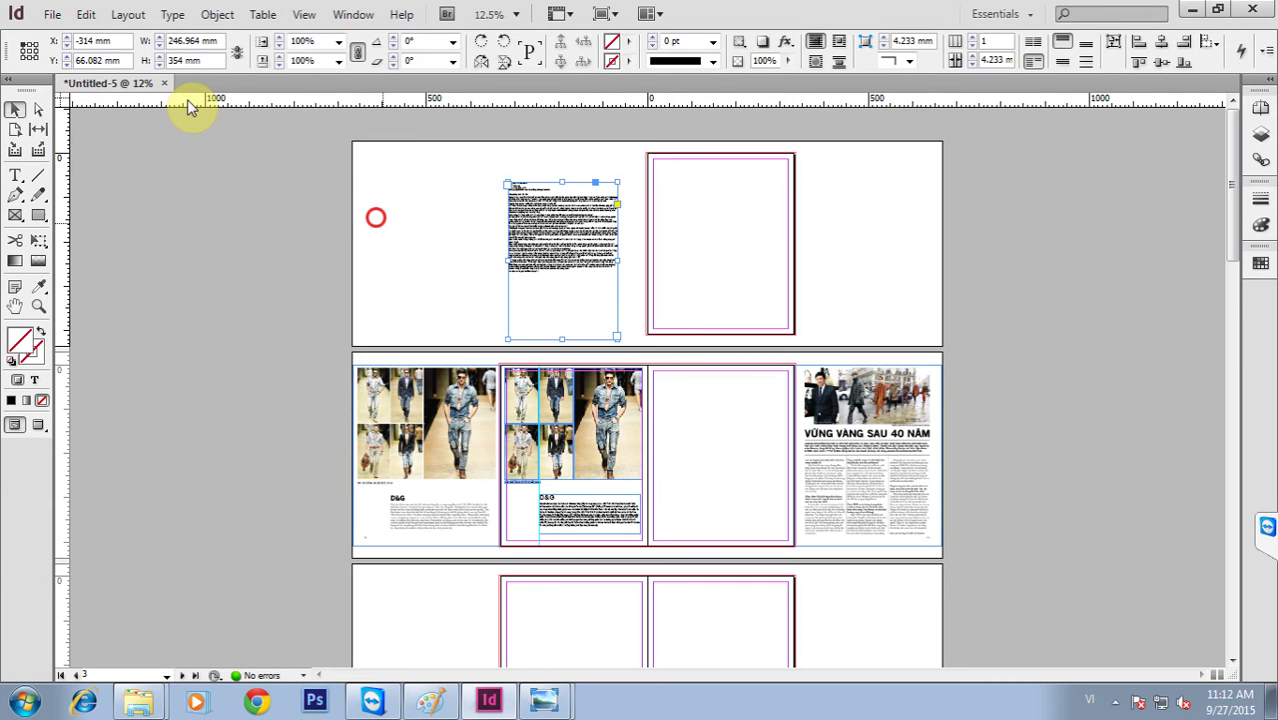
pyautogui.click(163, 82)
pyautogui.click(708, 414)
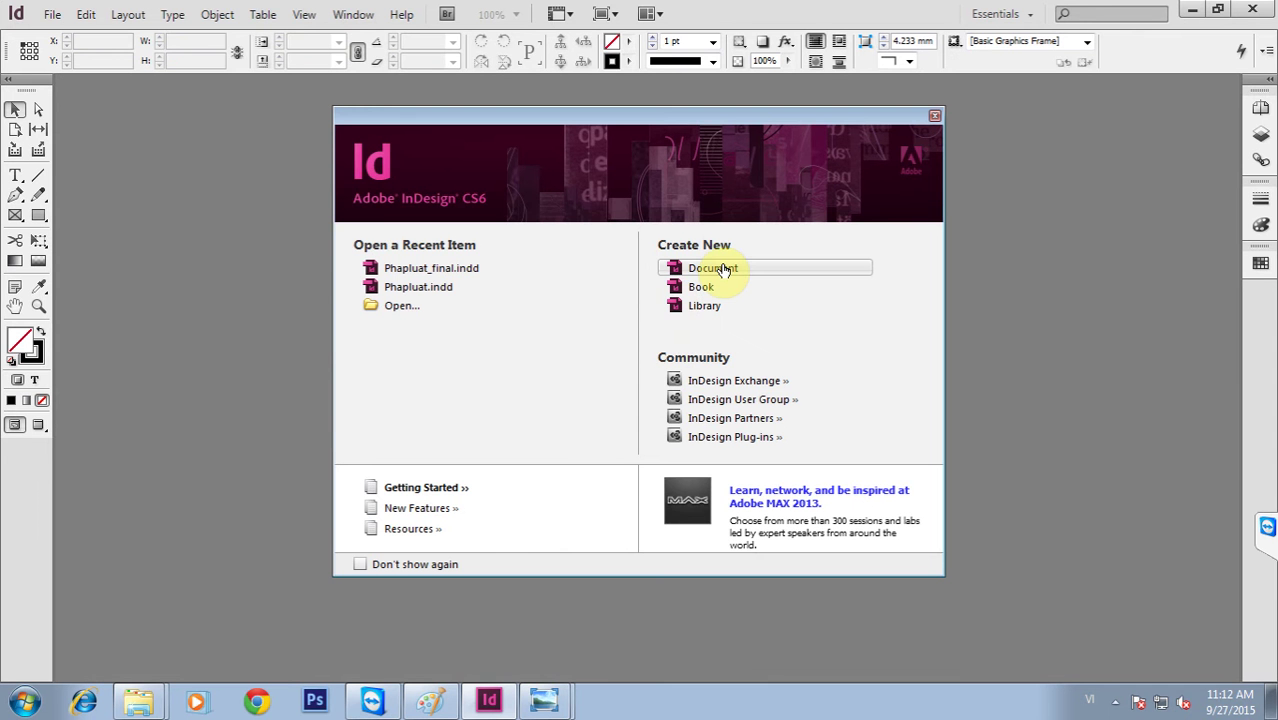
pyautogui.click(723, 268)
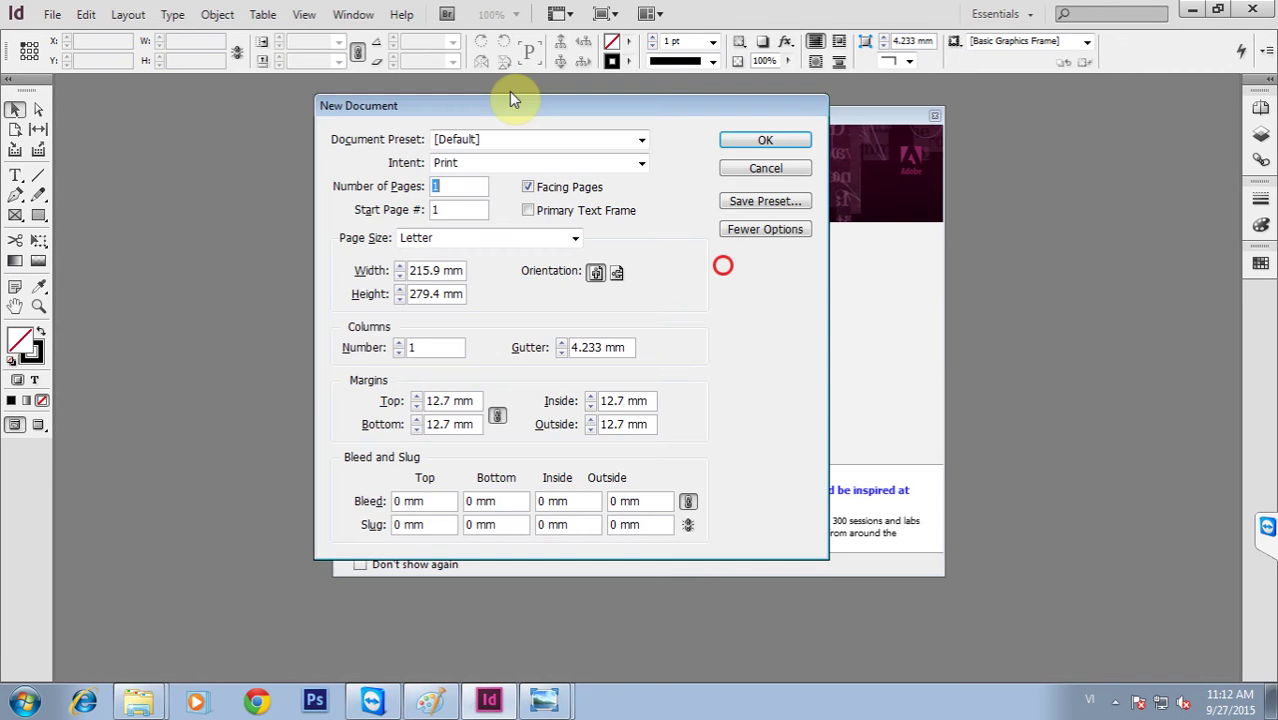
pyautogui.click(555, 105)
pyautogui.moveTo(555, 105); pyautogui.dragTo(707, 107)
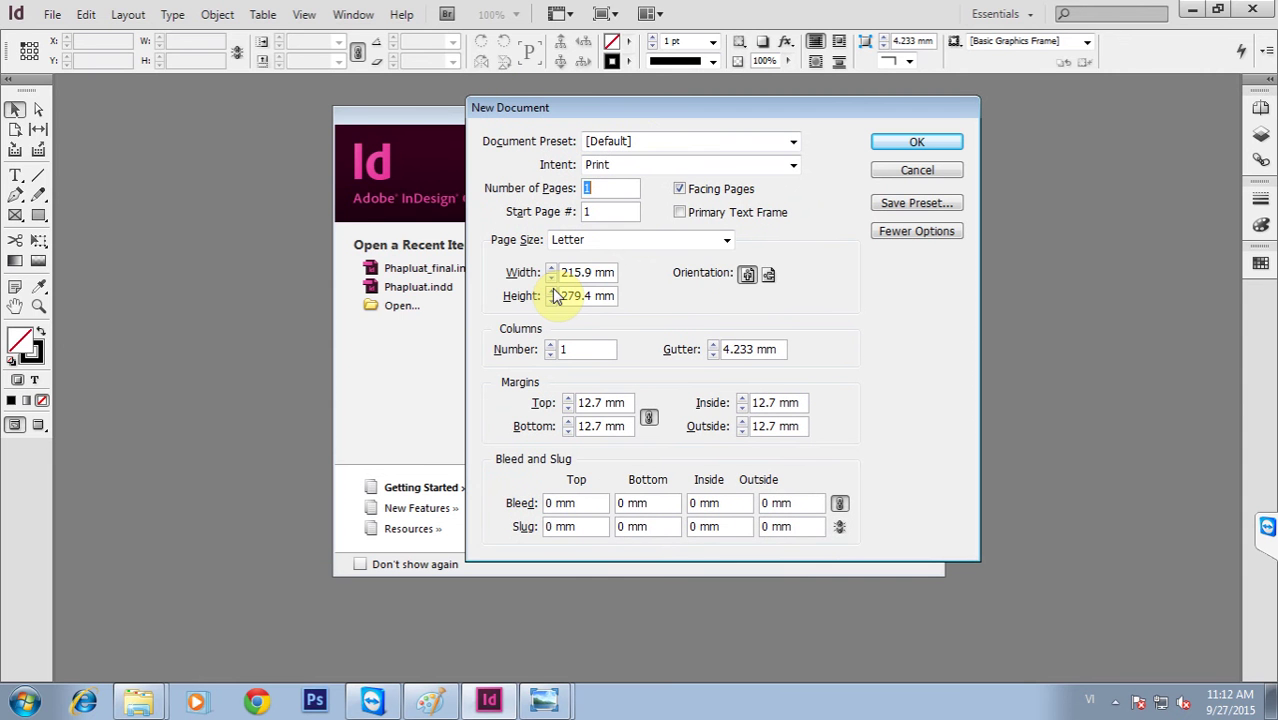
pyautogui.click(590, 272)
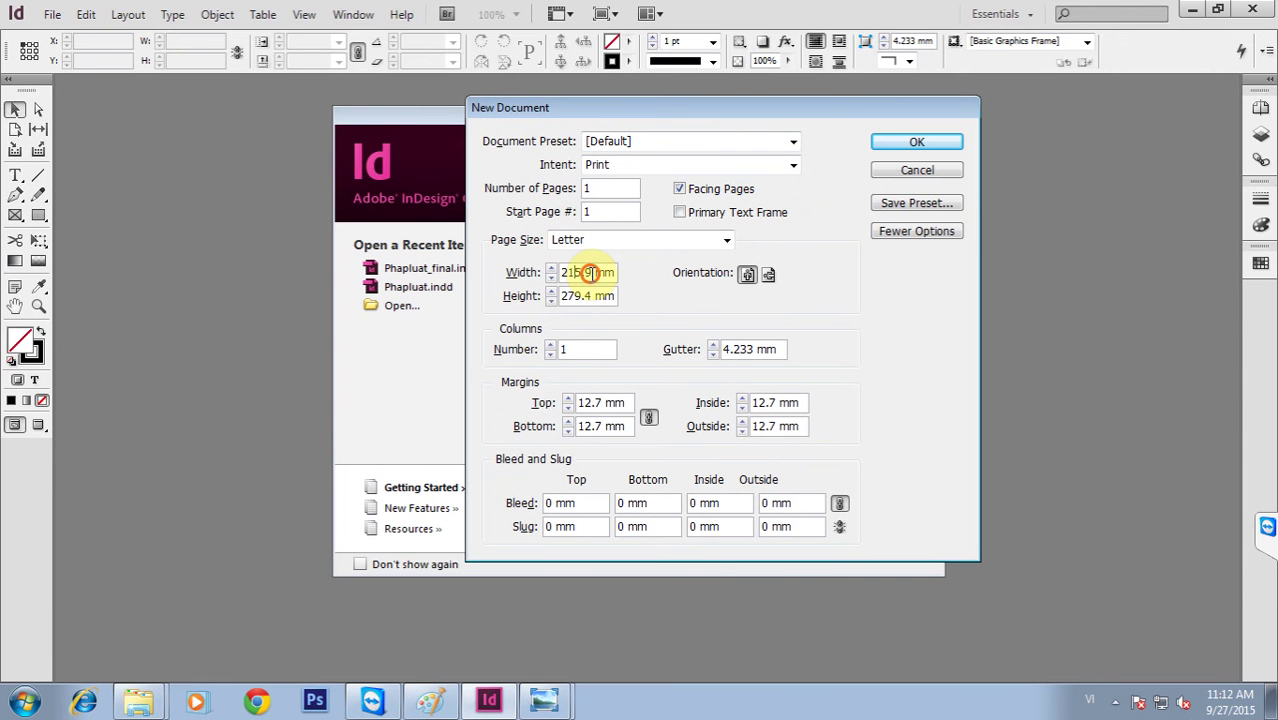
pyautogui.doubleClick(590, 272)
pyautogui.doubleClick(608, 273)
pyautogui.click(599, 306)
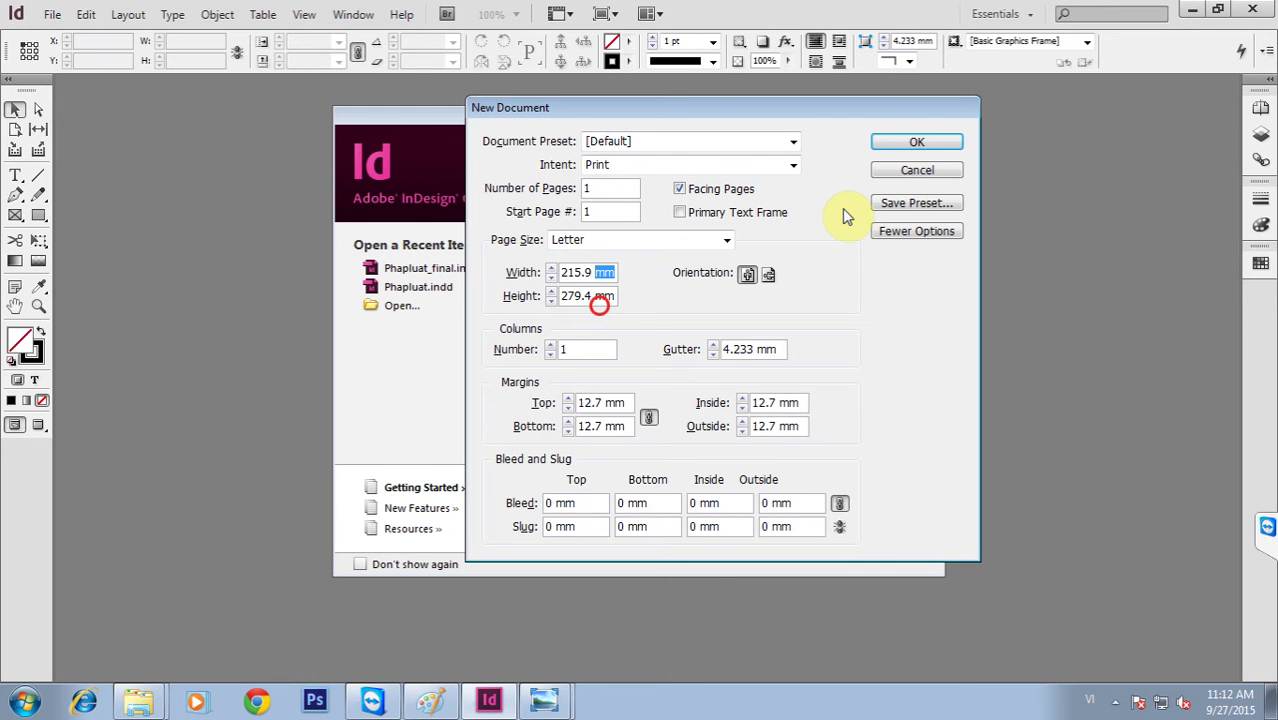
pyautogui.click(904, 172)
# Set the horizontal and vertical ruler units to Millimeters in the Units & Increments preferences.
pyautogui.click(88, 14)
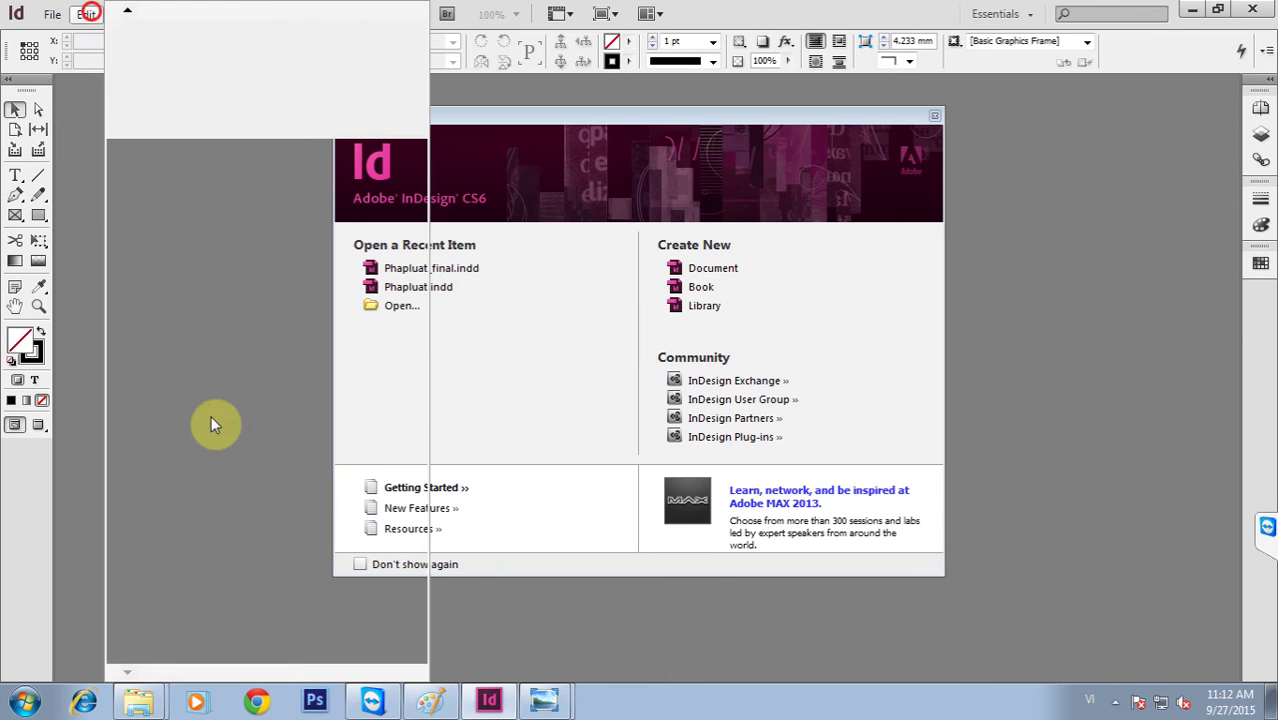
pyautogui.click(134, 672)
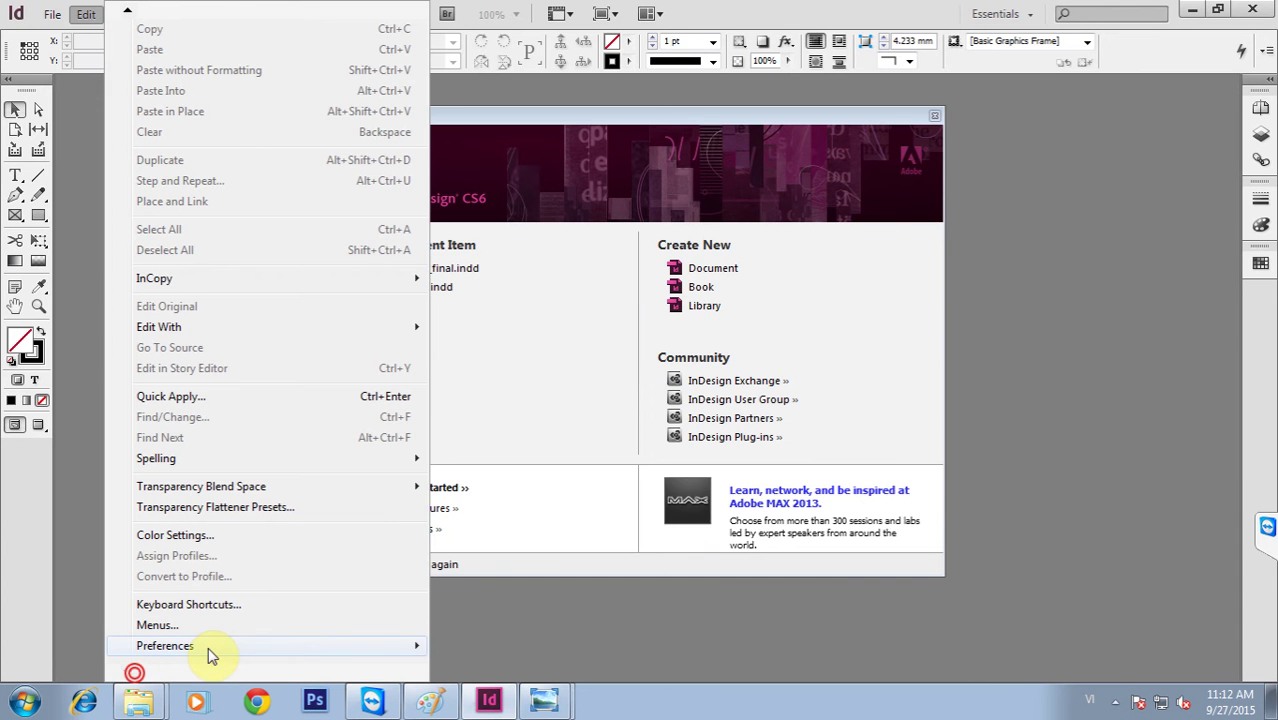
pyautogui.click(207, 646)
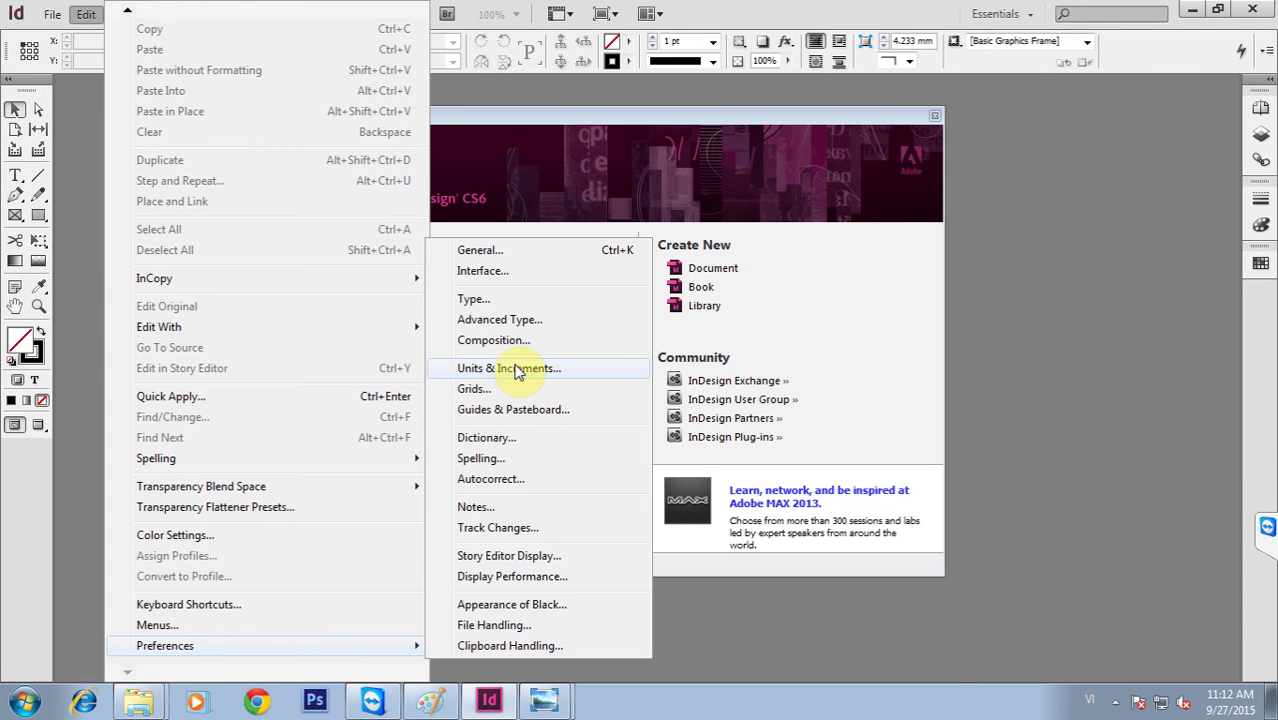
pyautogui.click(509, 369)
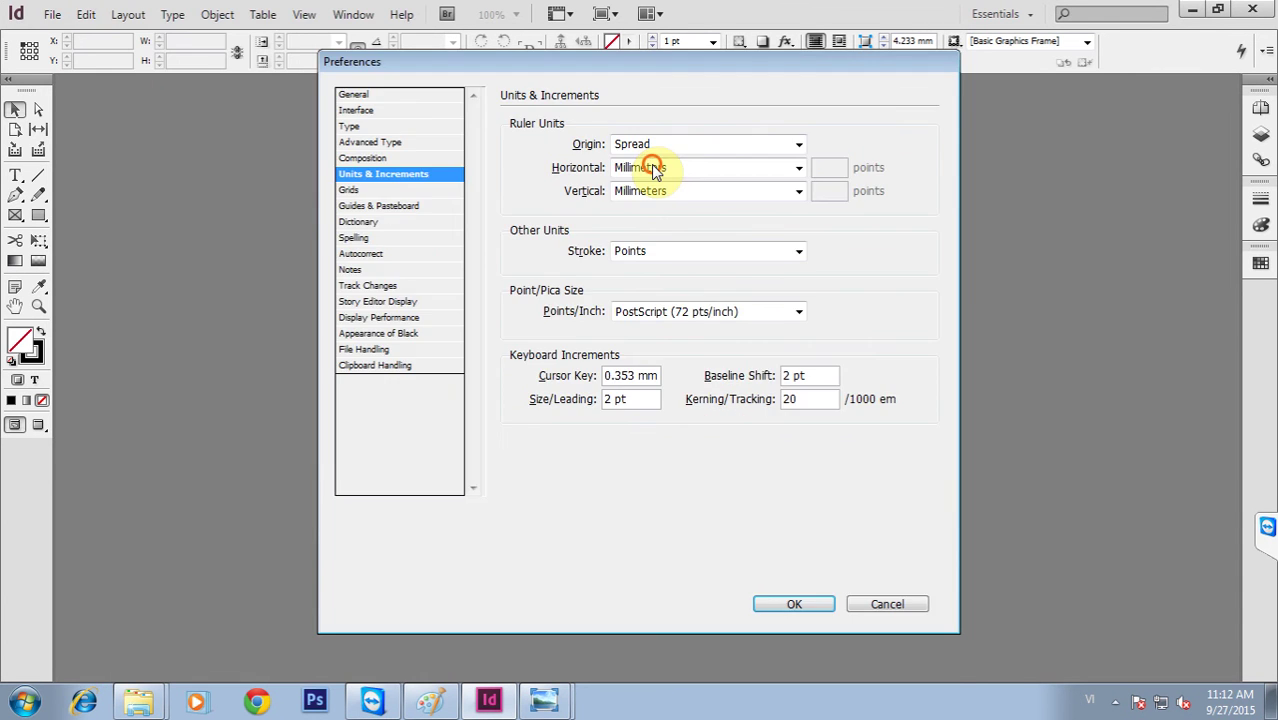
pyautogui.click(652, 167)
pyautogui.click(352, 174)
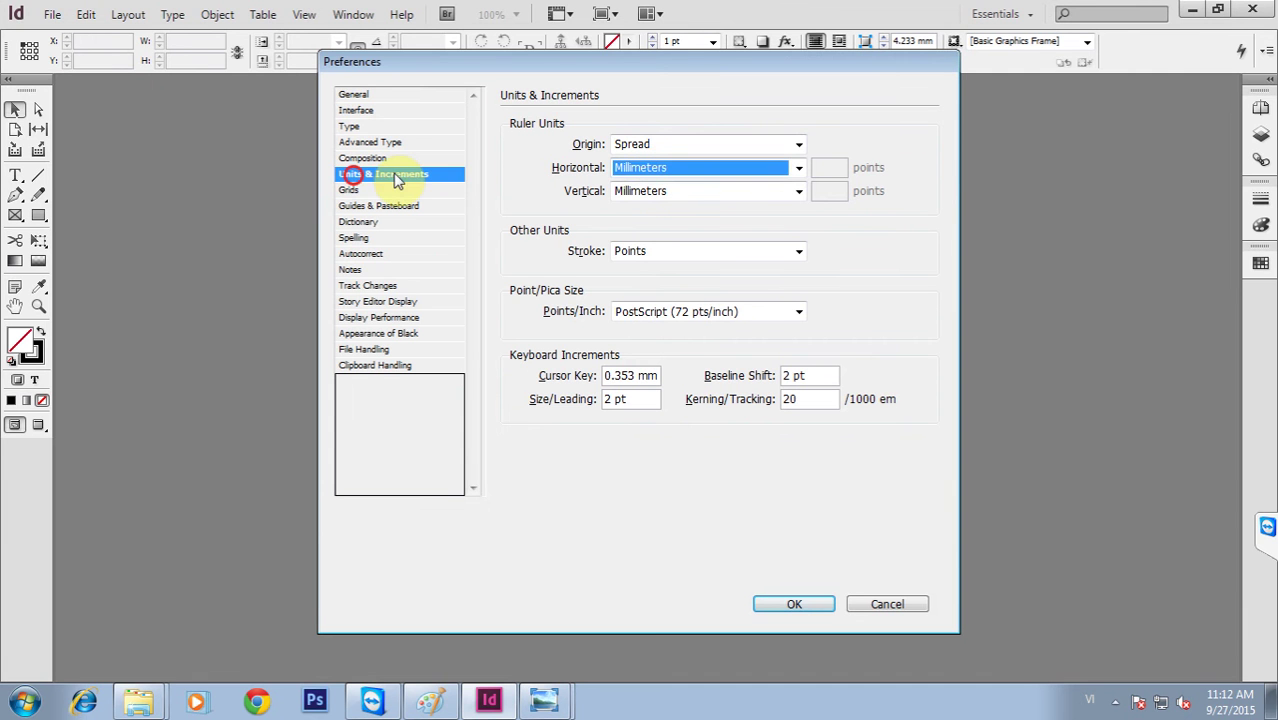
pyautogui.click(676, 167)
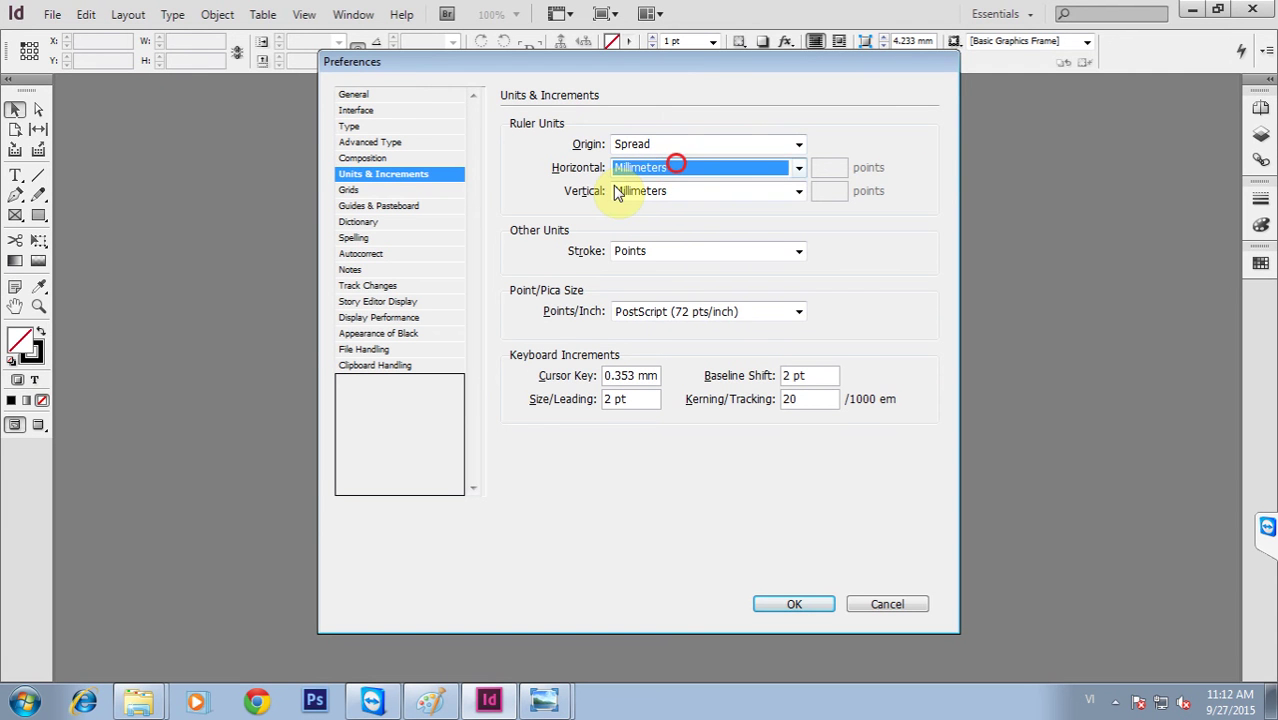
pyautogui.click(655, 190)
pyautogui.click(627, 264)
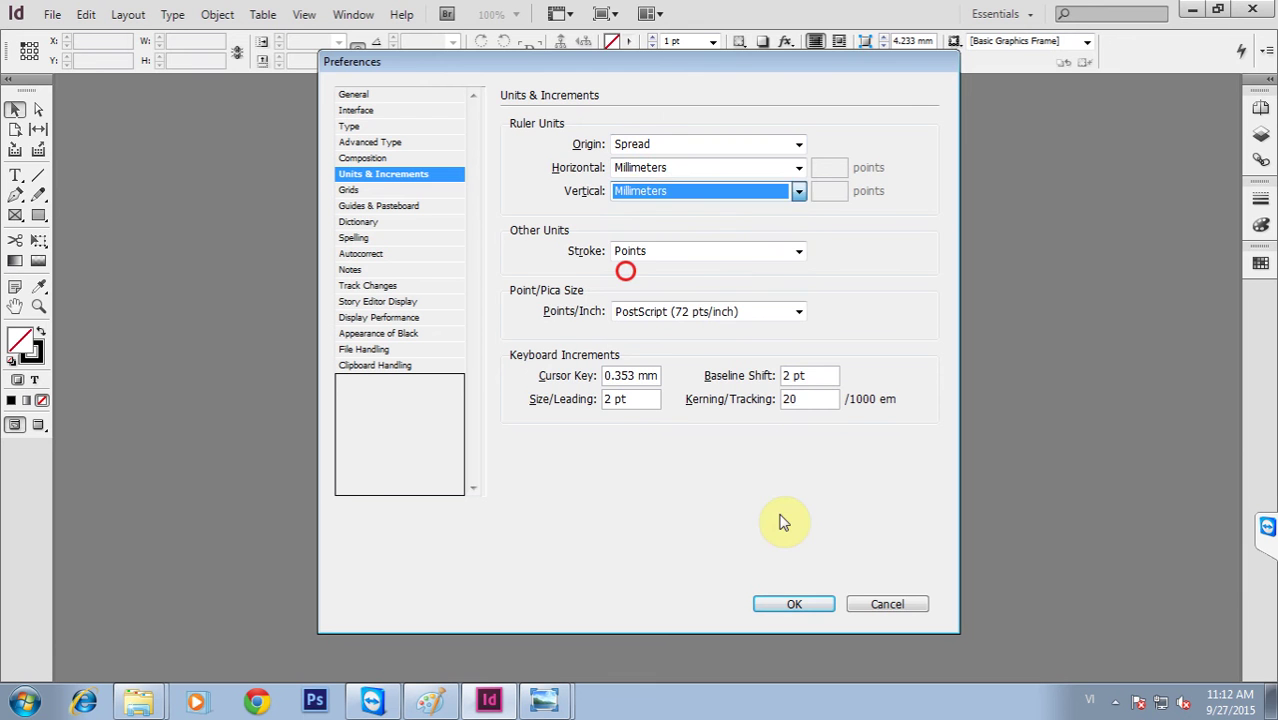
pyautogui.click(781, 601)
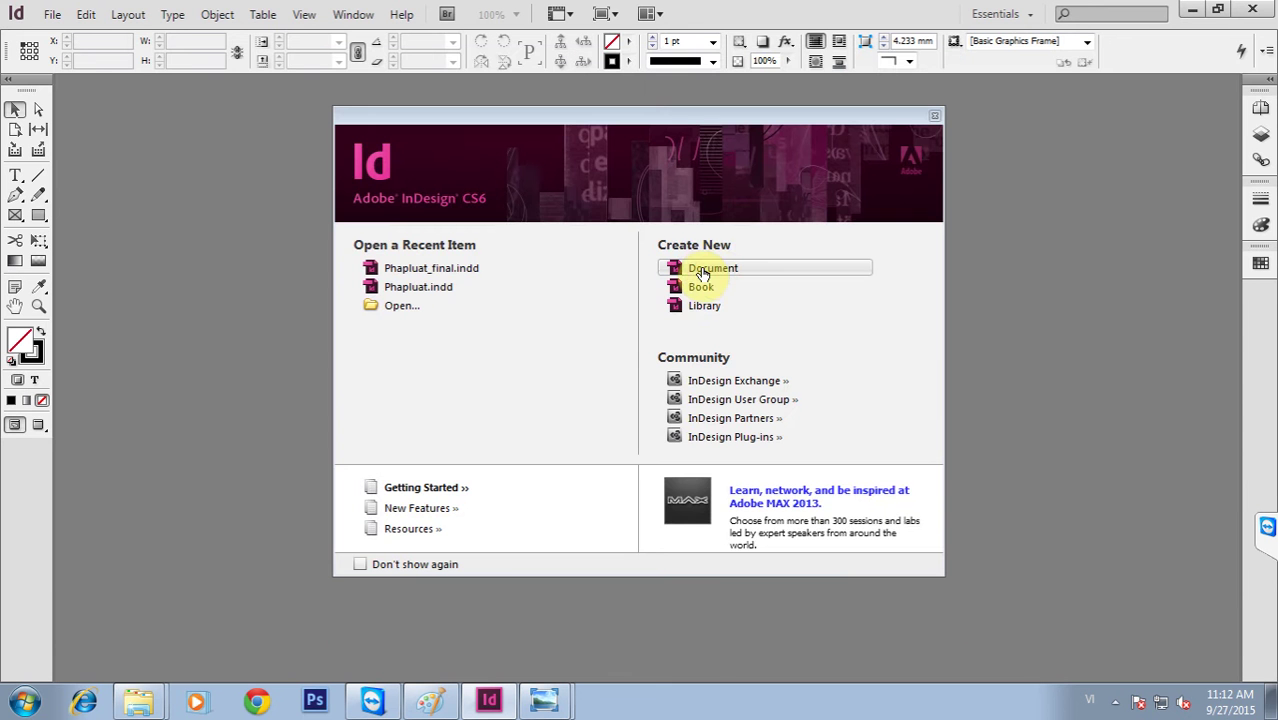
# Start a new print document with 20 pages and the A3 page size.
pyautogui.click(716, 269)
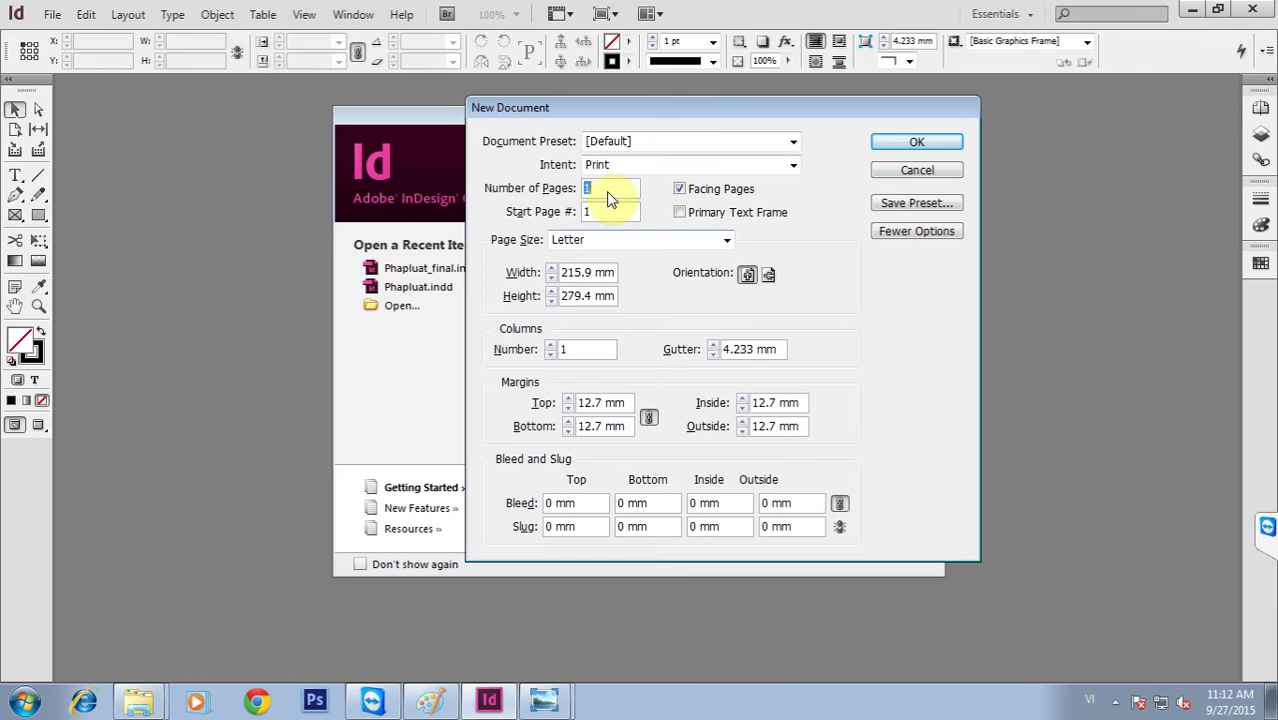
pyautogui.click(609, 190)
pyautogui.write('20')
pyautogui.click(605, 237)
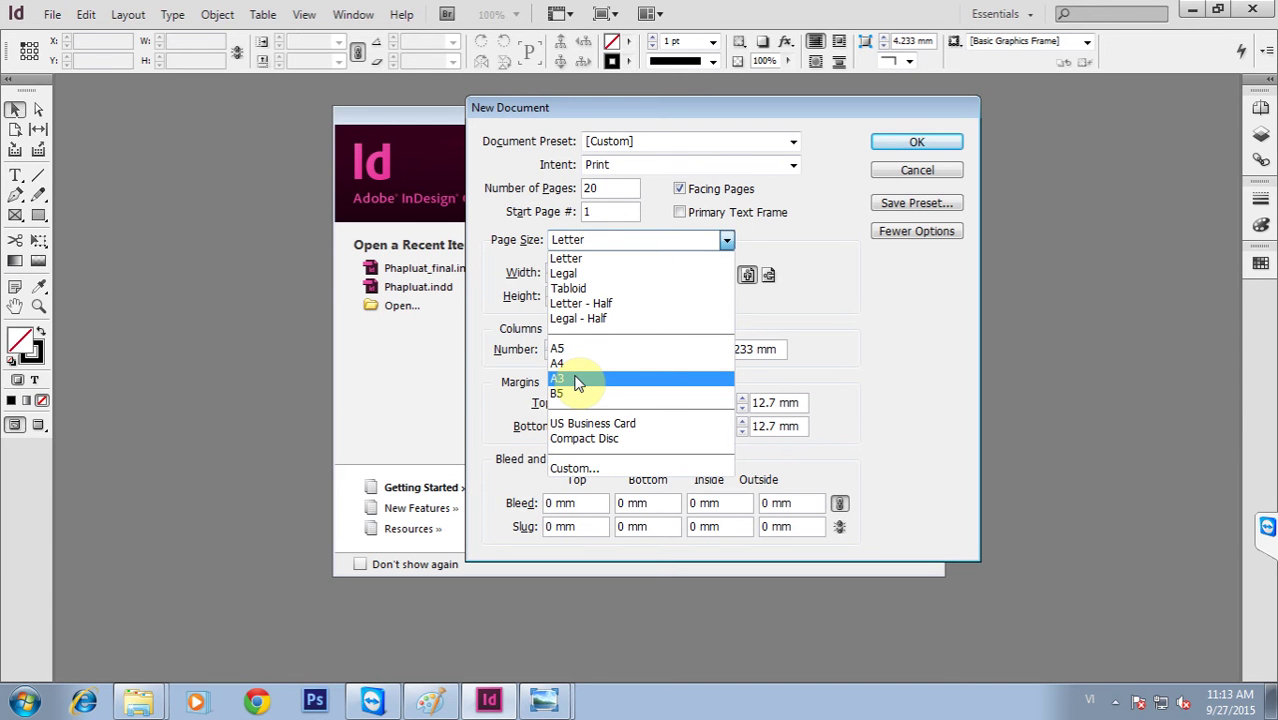
pyautogui.click(575, 378)
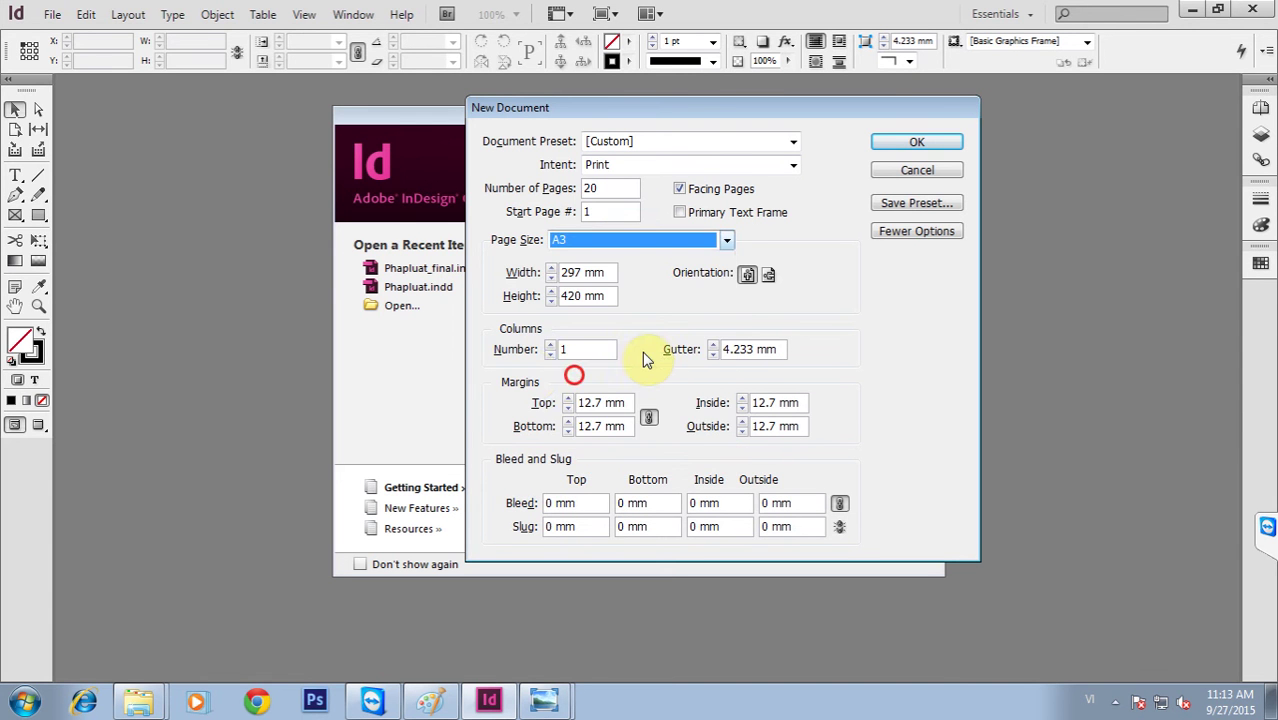
pyautogui.click(540, 358)
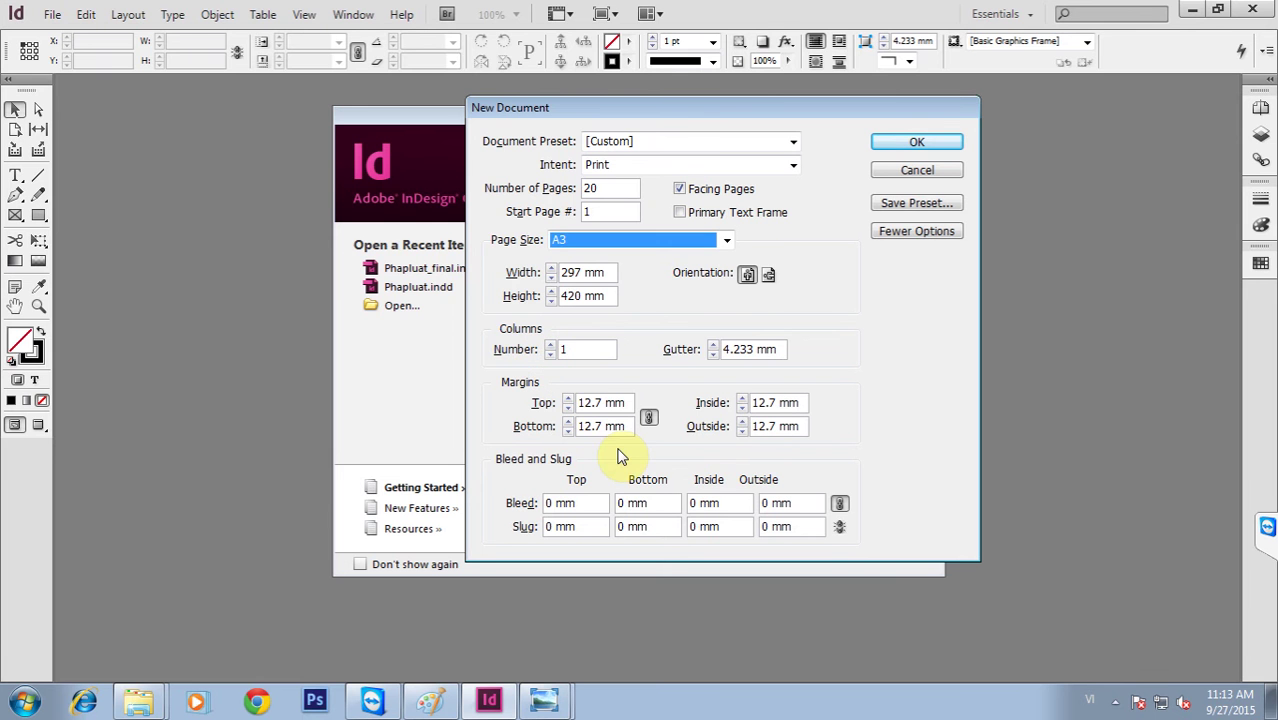
# Set the bleed to 3 mm on all sides and create the document.
pyautogui.click(558, 503)
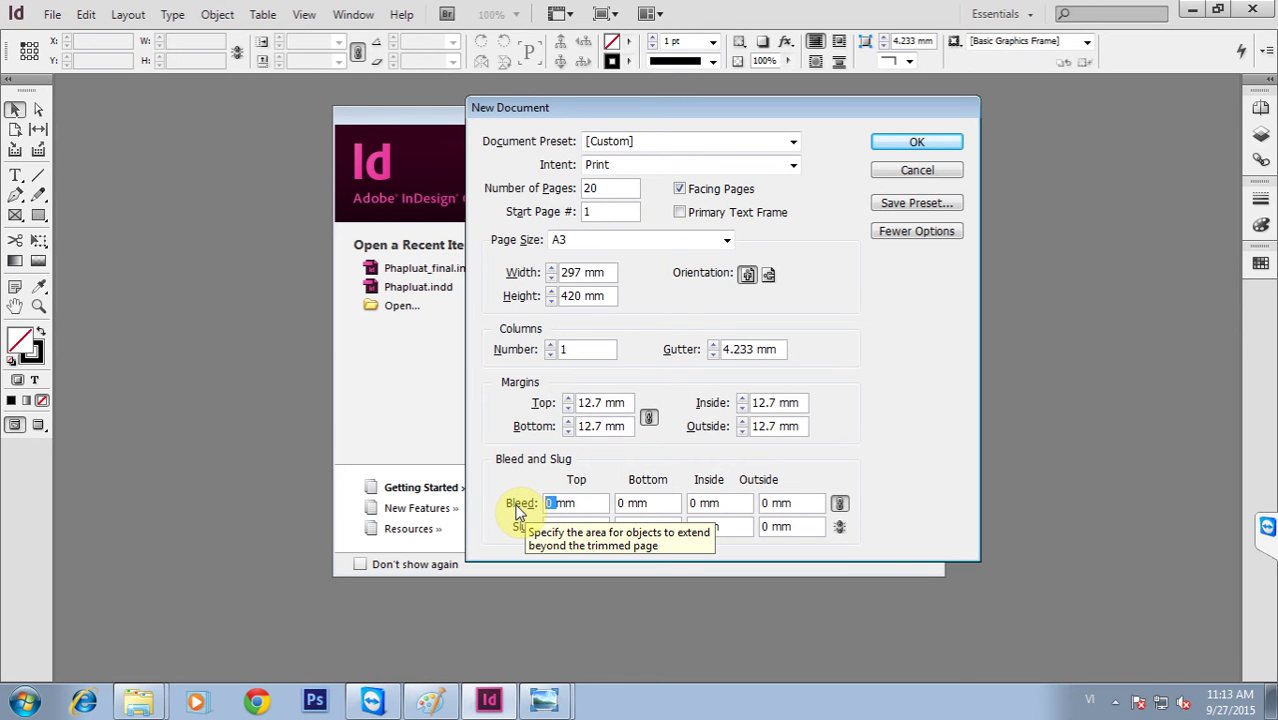
pyautogui.write('3')
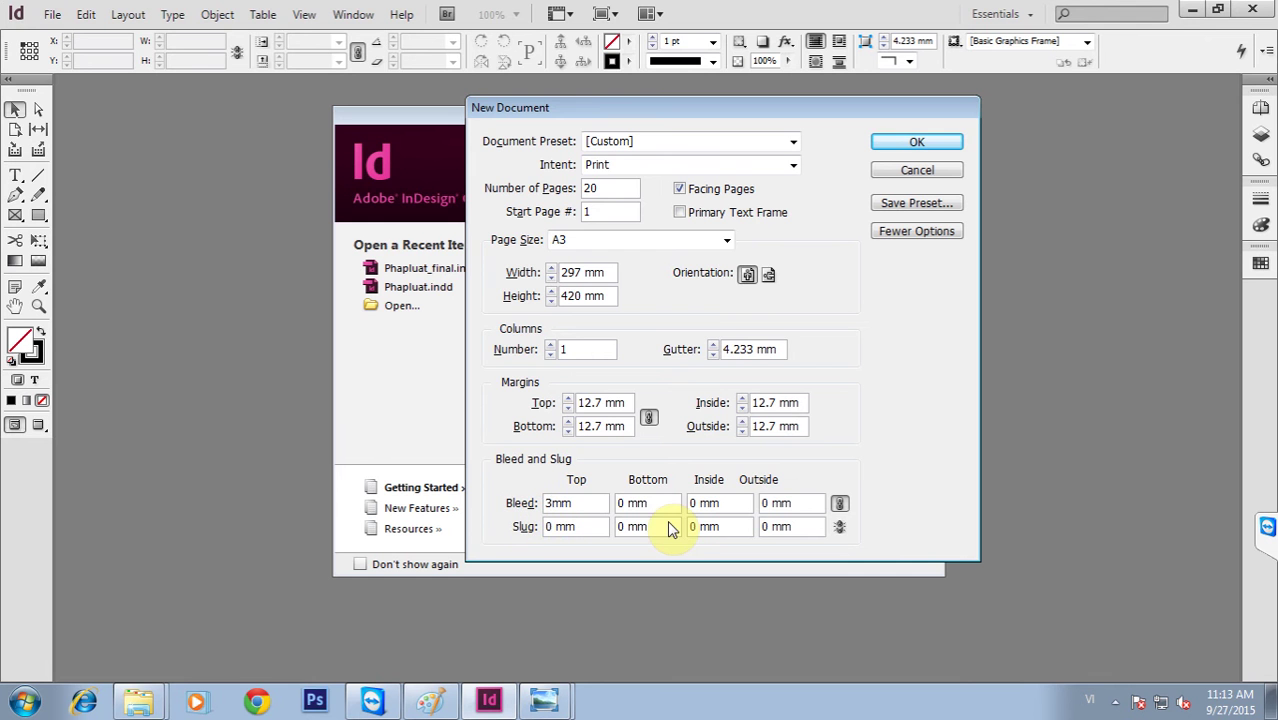
pyautogui.click(646, 503)
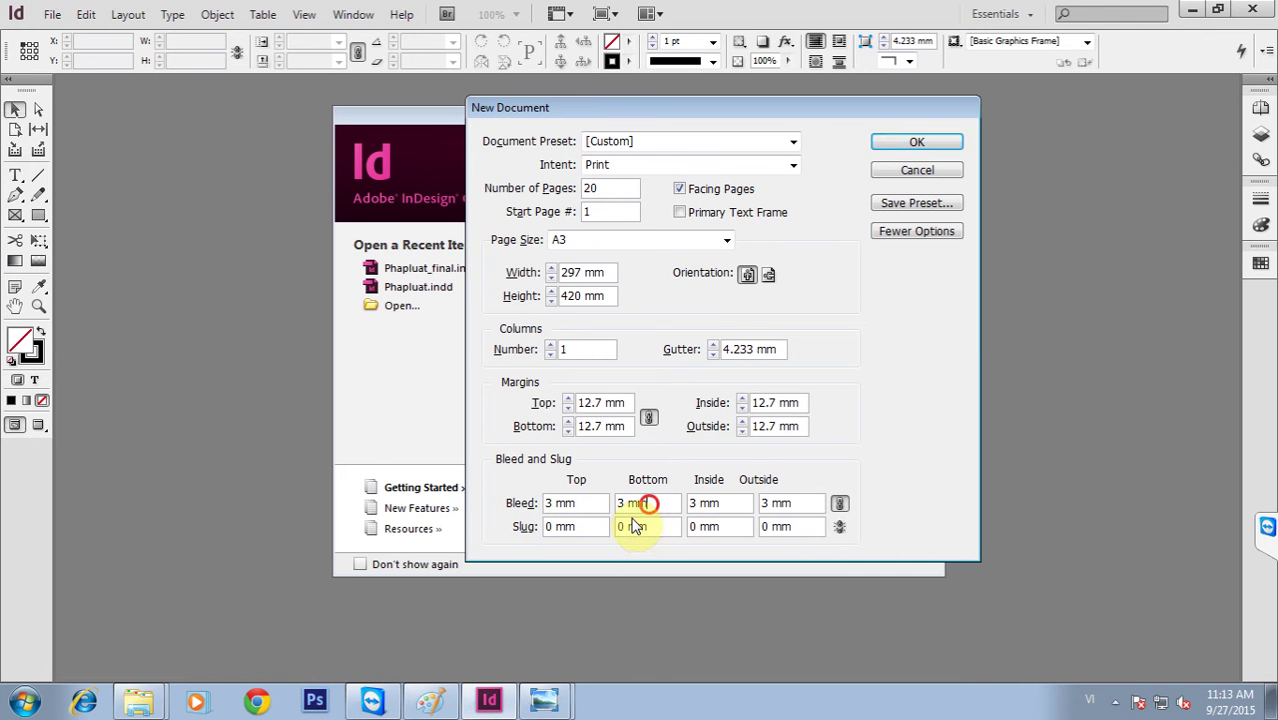
pyautogui.click(898, 142)
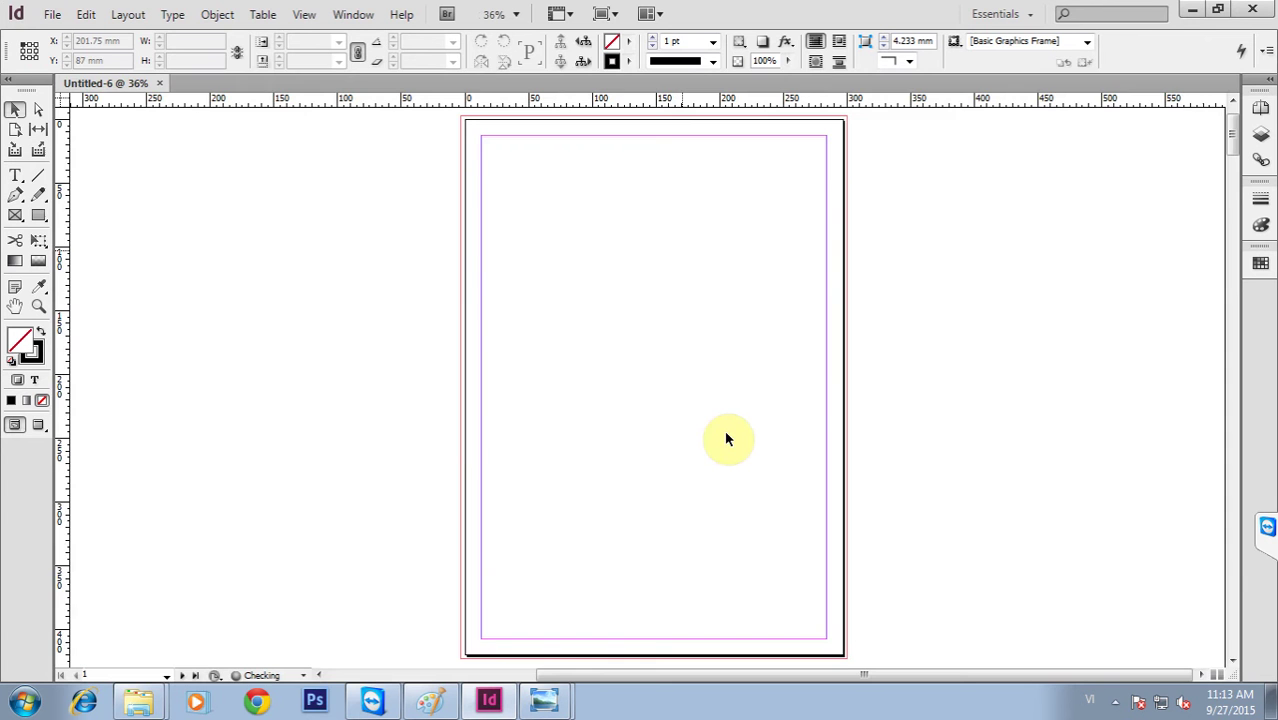
# Examine the new document's blank pages and bring the whole pages 2–3 spread into view.
pyautogui.scroll(-5, 700, 380)
pyautogui.moveTo(675, 335); pyautogui.dragTo(675, 147)
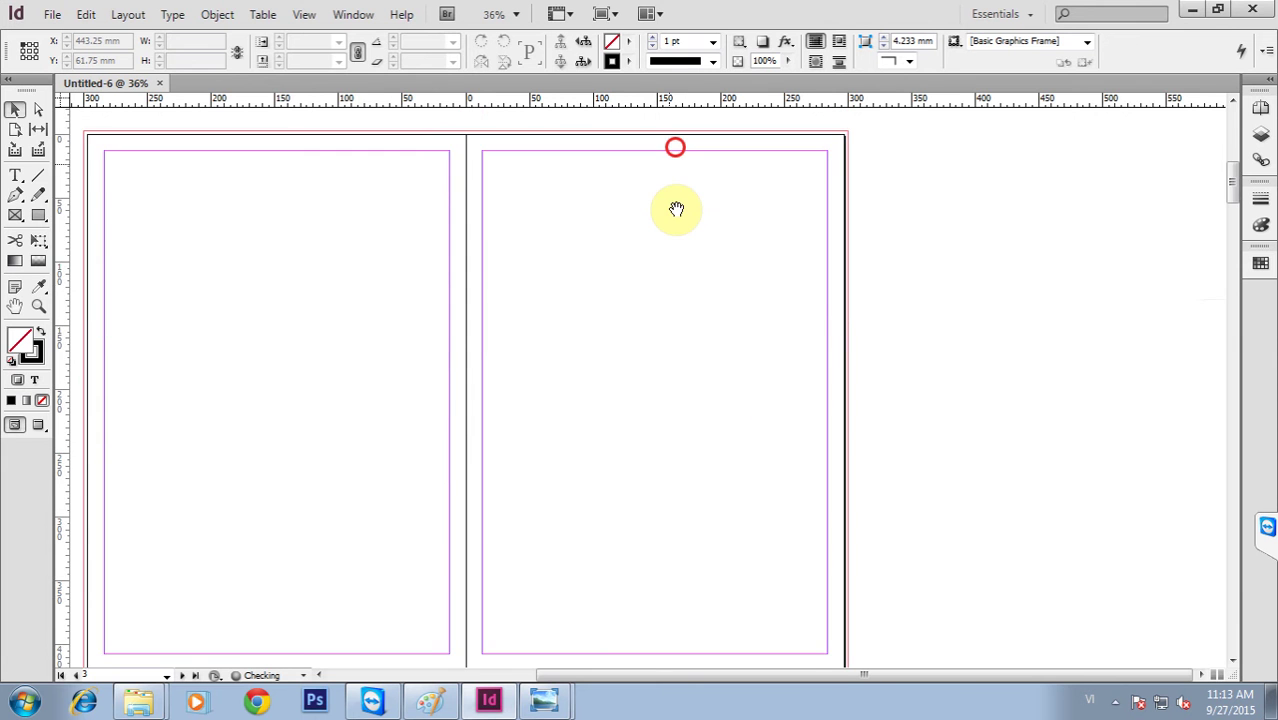
pyautogui.moveTo(695, 342); pyautogui.dragTo(526, 287)
pyautogui.moveTo(666, 418); pyautogui.dragTo(677, 352)
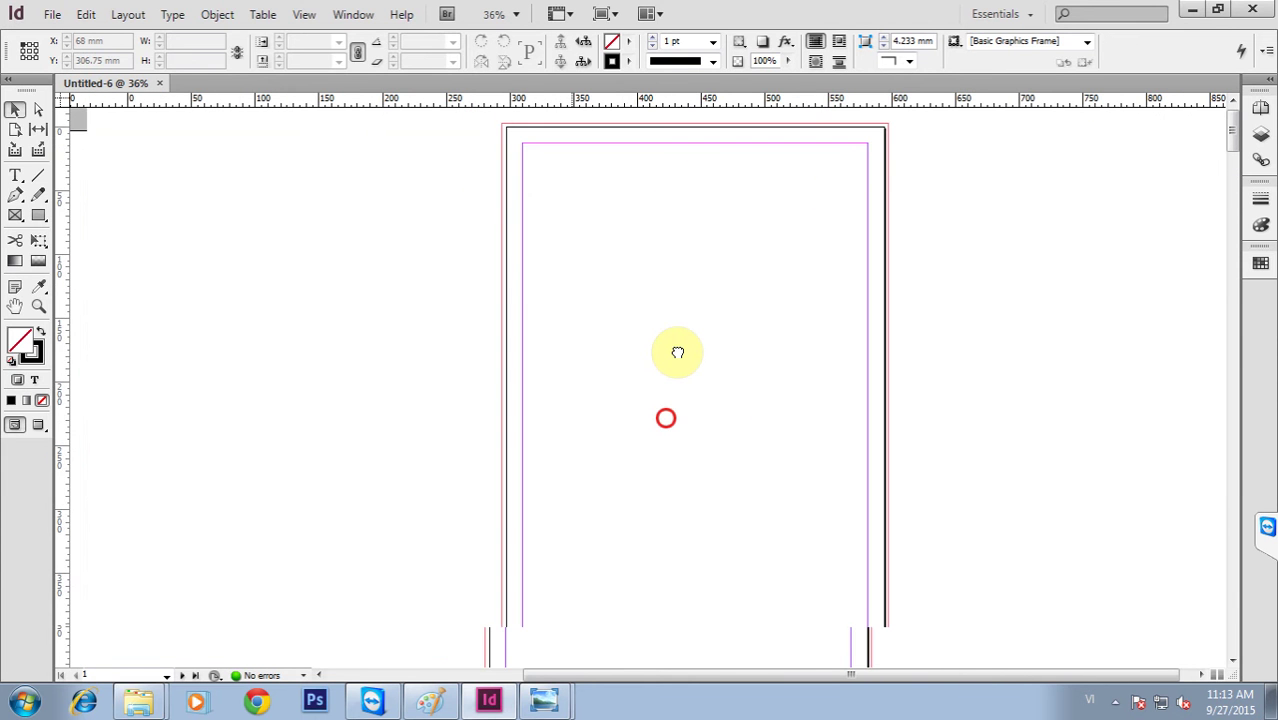
pyautogui.moveTo(641, 418)
pyautogui.mouseDown()
pyautogui.moveTo(417, 386)
pyautogui.moveTo(419, 353)
pyautogui.mouseUp()
pyautogui.keyDown('ctrl'); pyautogui.keyDown('alt'); pyautogui.click(511, 450); pyautogui.keyUp('alt'); pyautogui.keyUp('ctrl')
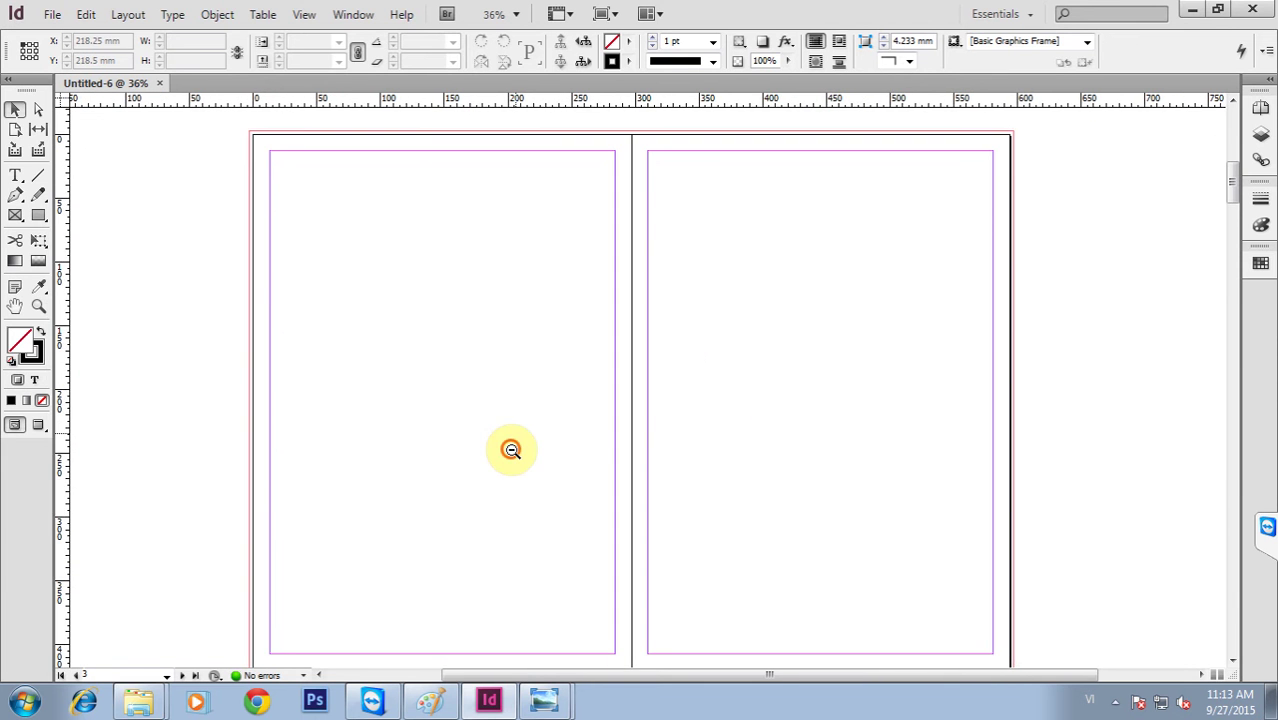
pyautogui.keyDown('alt'); pyautogui.click(511, 450); pyautogui.keyUp('alt')
pyautogui.moveTo(333, 159); pyautogui.dragTo(1013, 569)
pyautogui.moveTo(902, 533); pyautogui.dragTo(914, 556)
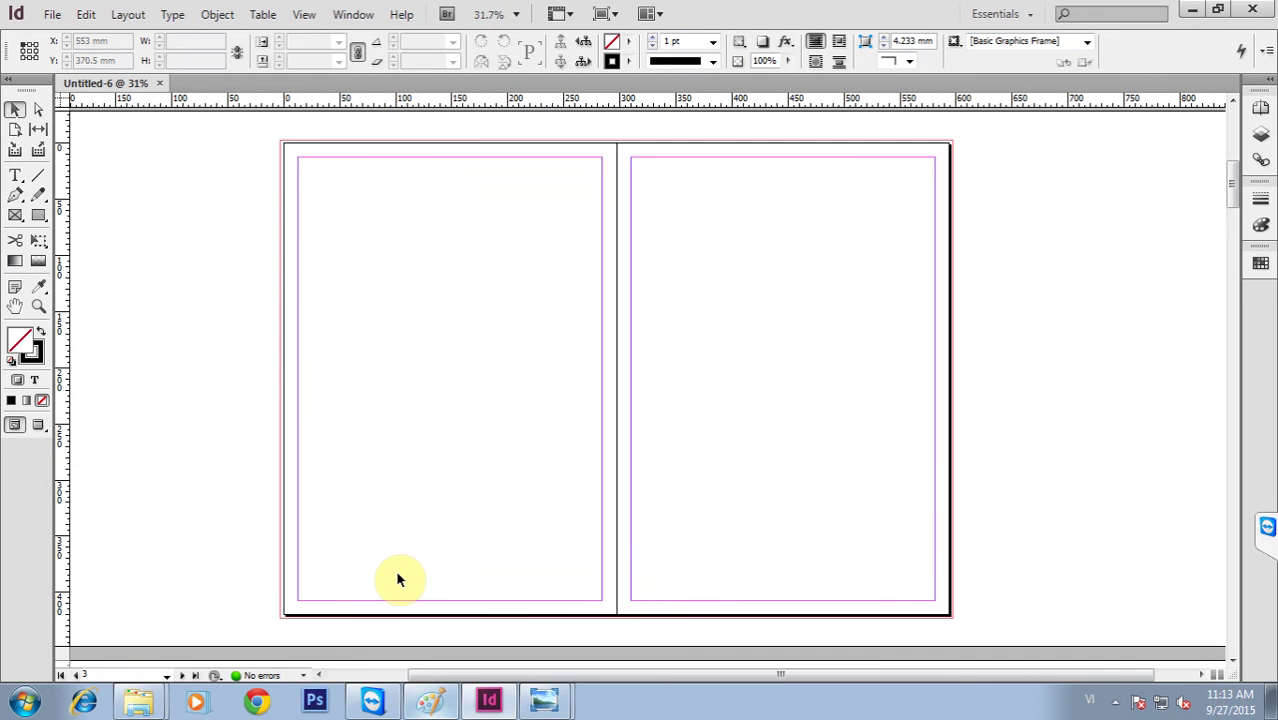
# Switch to Windows Explorer and open the BT1 folder inside Indesign_K15G71 > BaiTap.
pyautogui.click(146, 704)
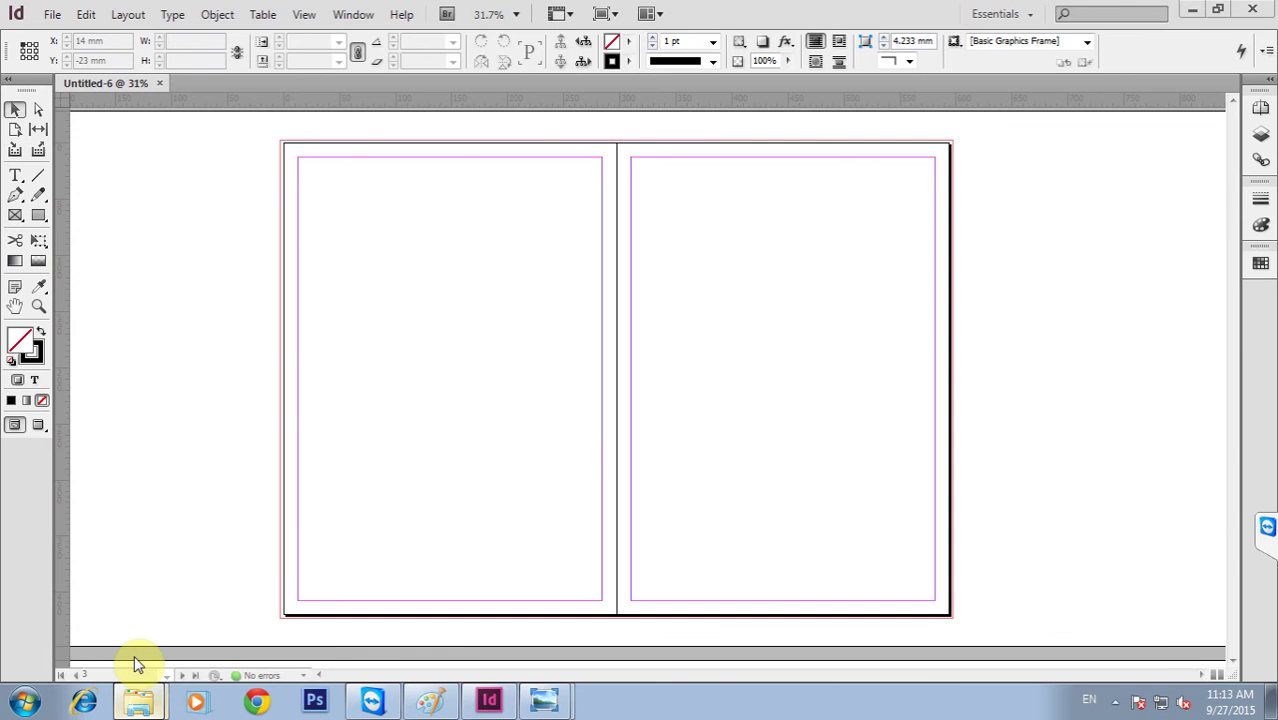
pyautogui.click(312, 31)
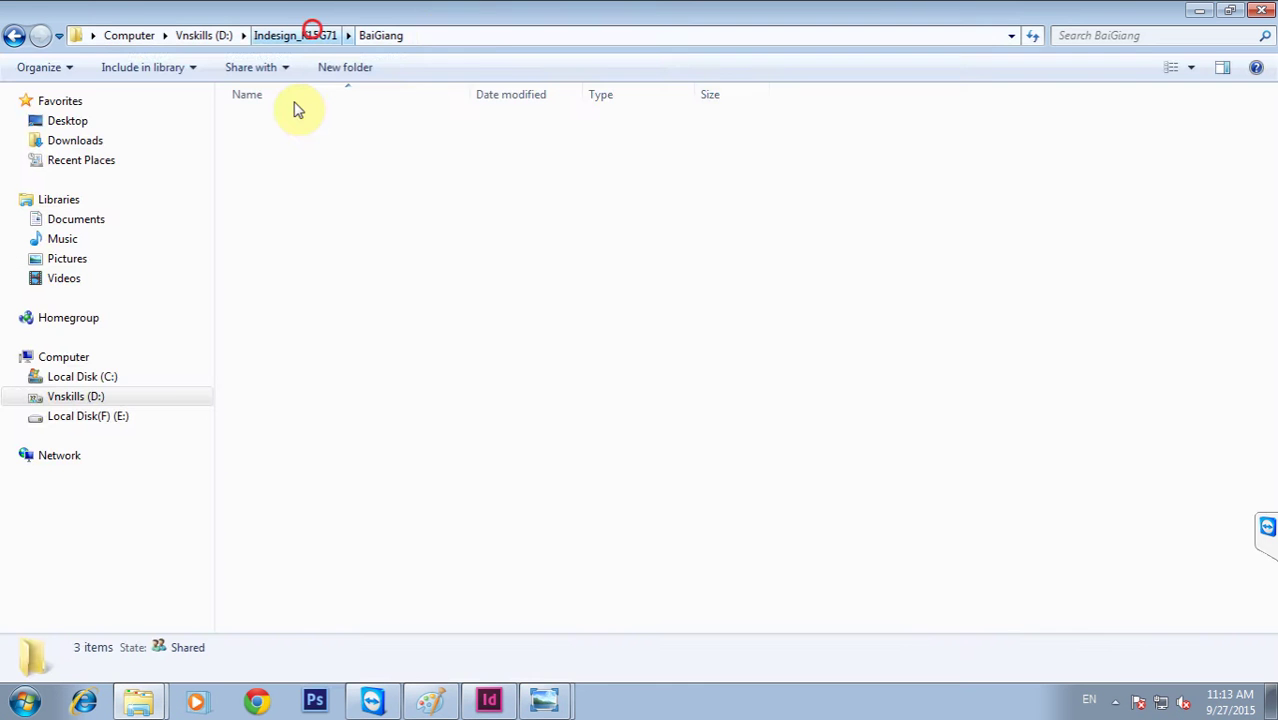
pyautogui.click(275, 141)
pyautogui.doubleClick(283, 146)
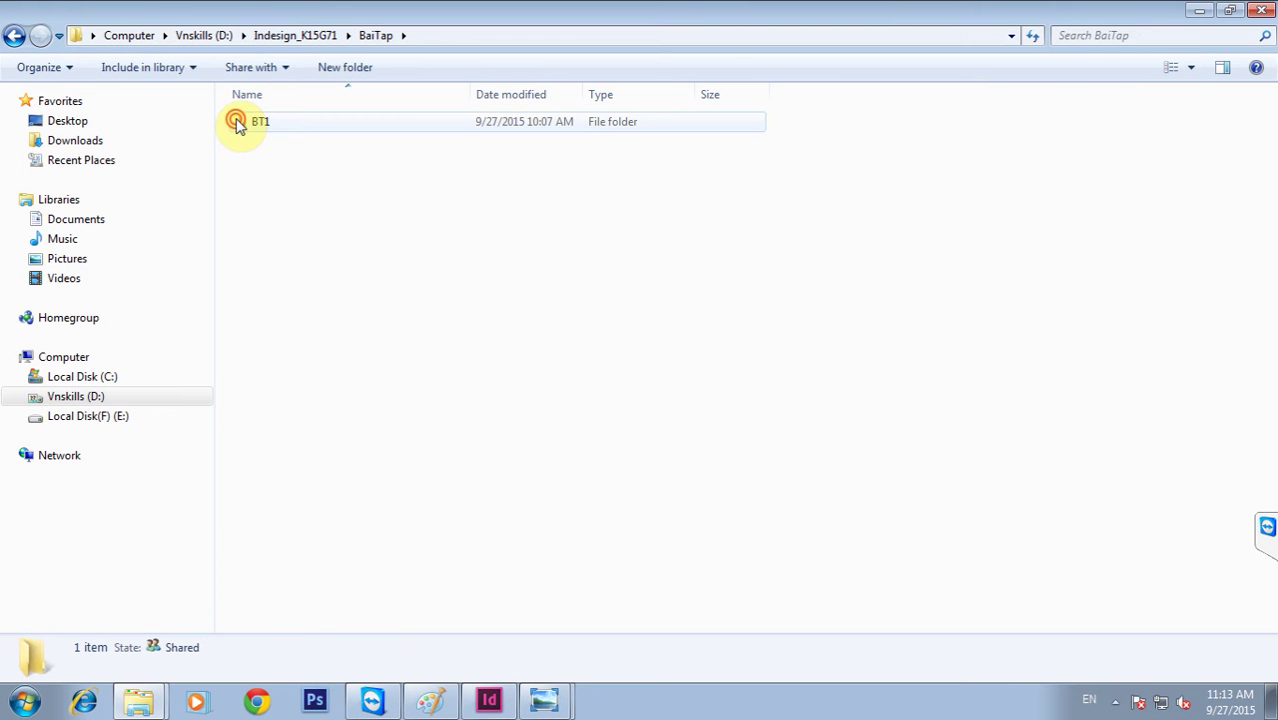
pyautogui.doubleClick(238, 122)
# Place the image "default" from the BT1 folder on the InDesign pages 2–3 spread and move it to X 0 mm, Y 0 mm.
pyautogui.click(1012, 131)
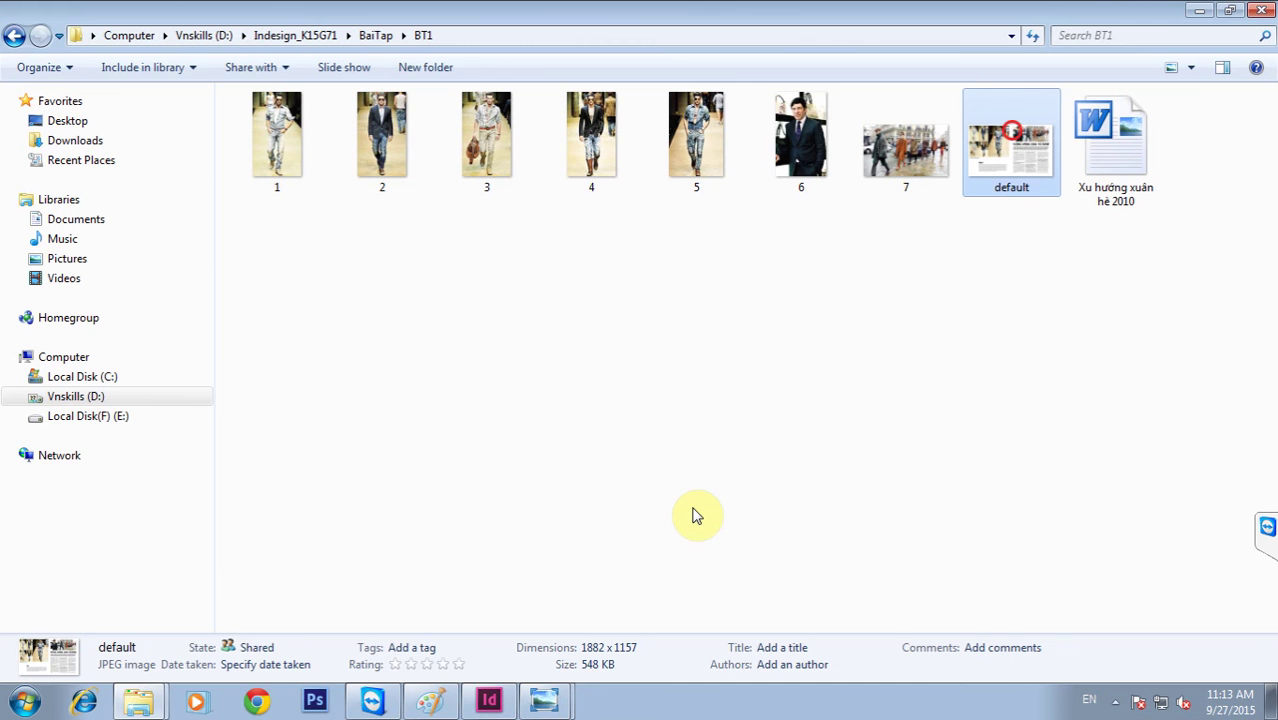
pyautogui.click(489, 703)
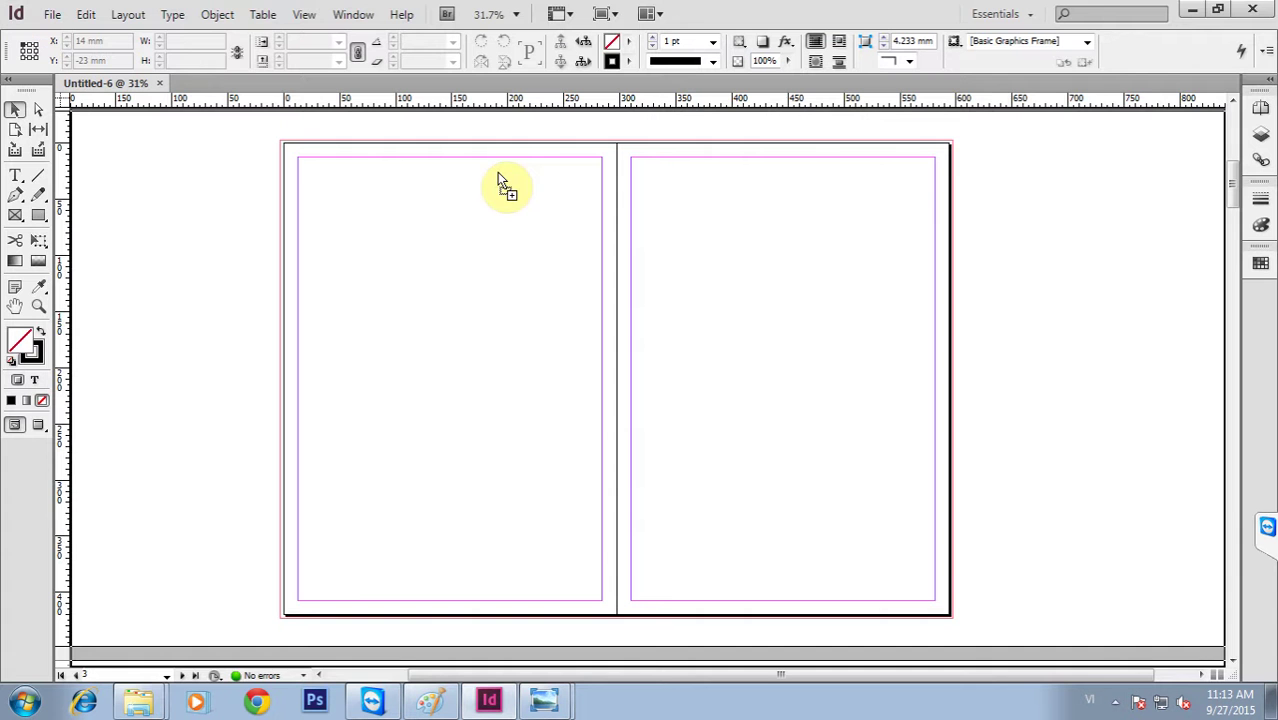
pyautogui.click(497, 204)
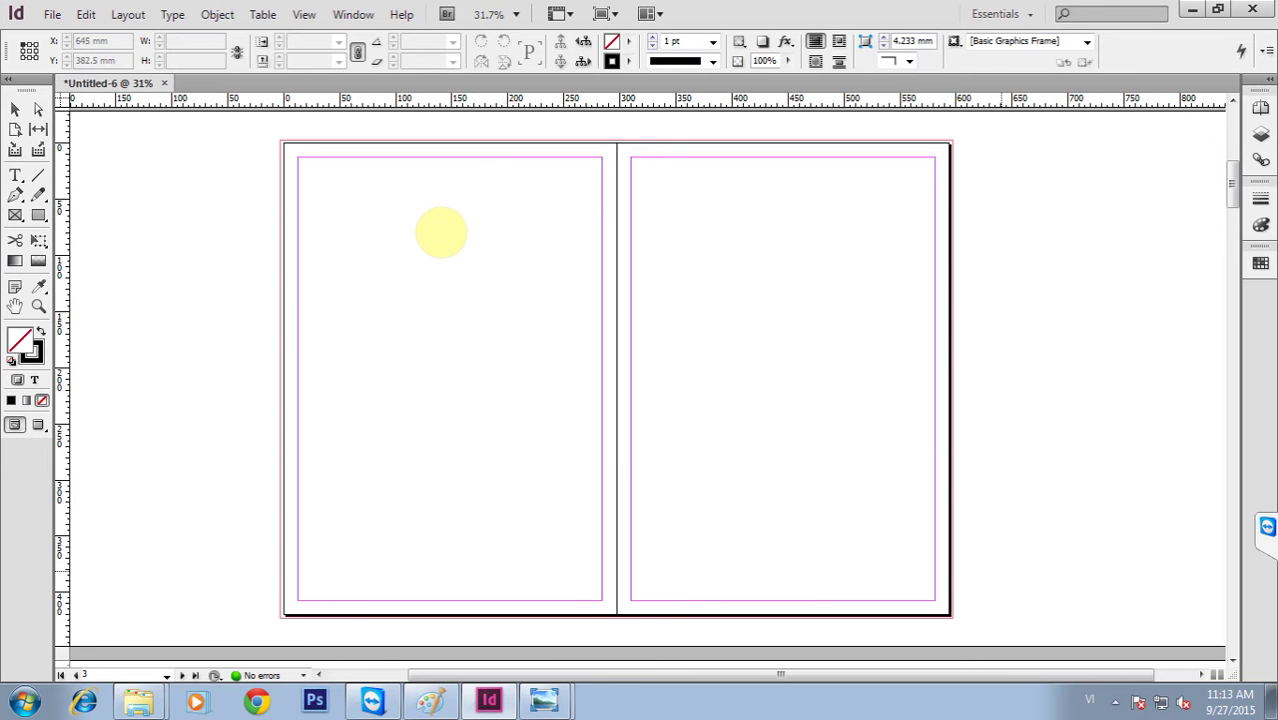
pyautogui.click(328, 178)
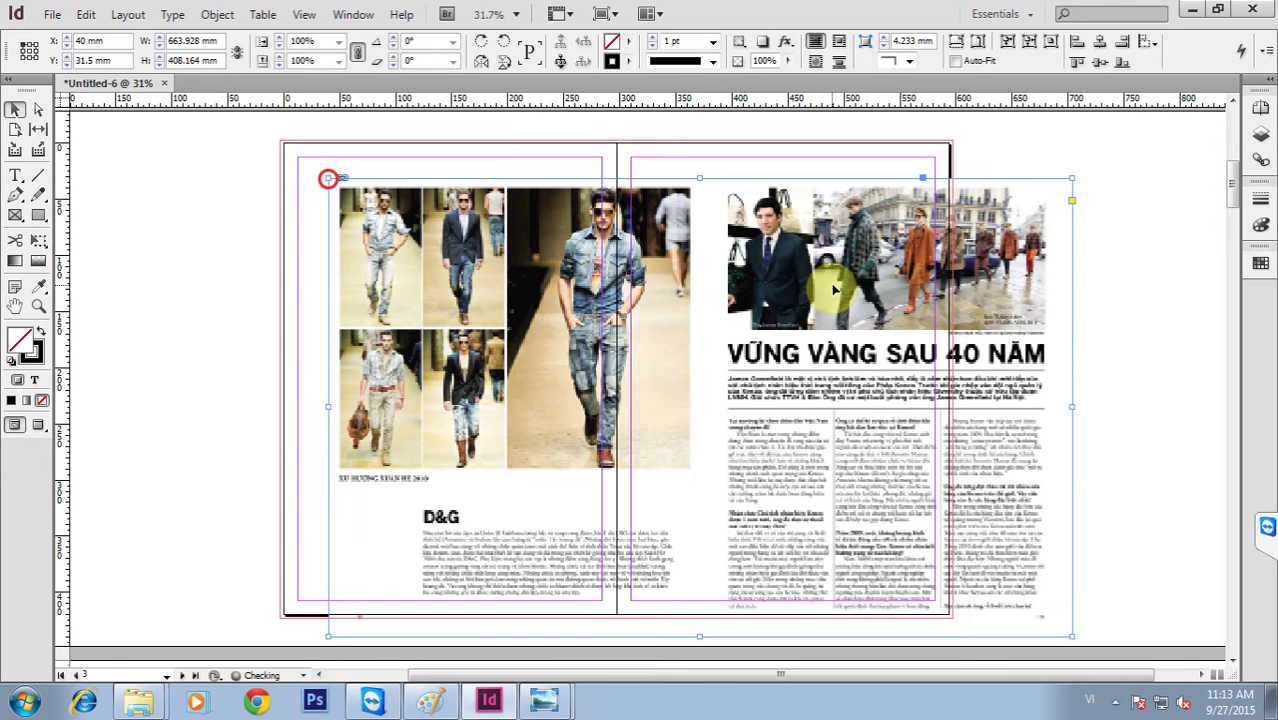
pyautogui.click(817, 272)
pyautogui.moveTo(795, 263); pyautogui.dragTo(770, 238)
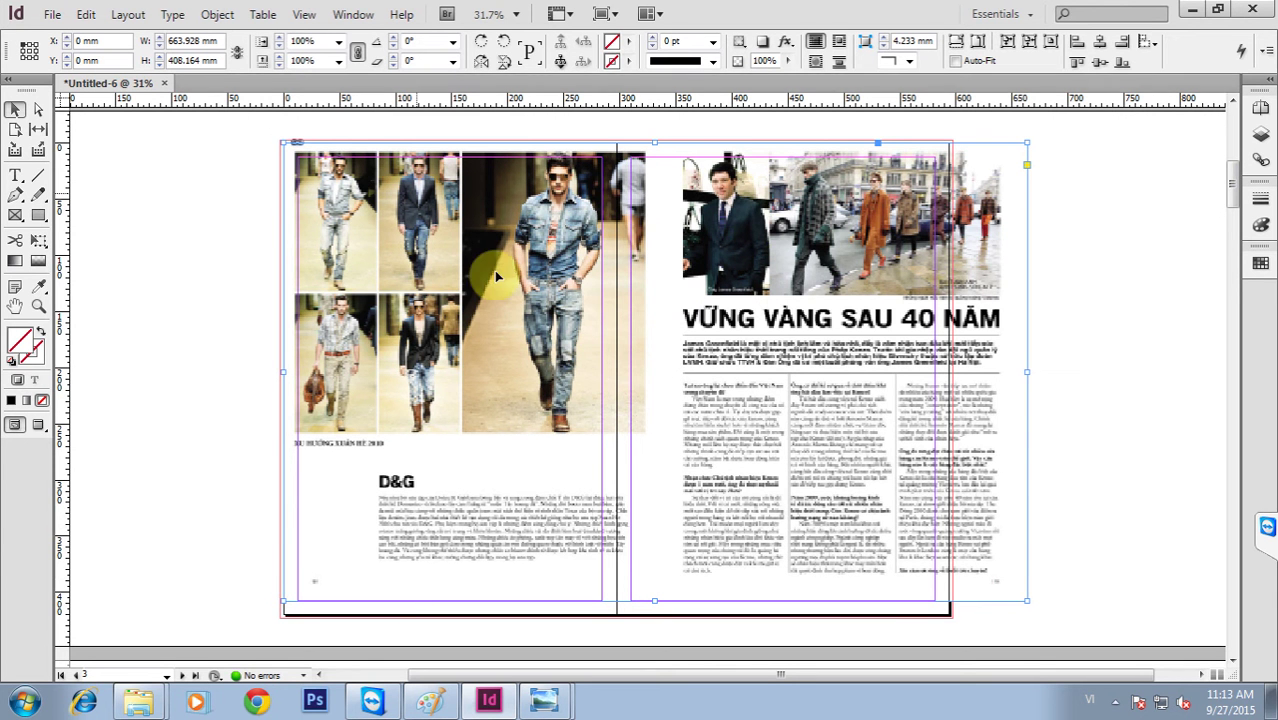
# Halve the placed image frame's width to 331.964 mm, keeping its top-left corner as the reference point.
pyautogui.click(15, 110)
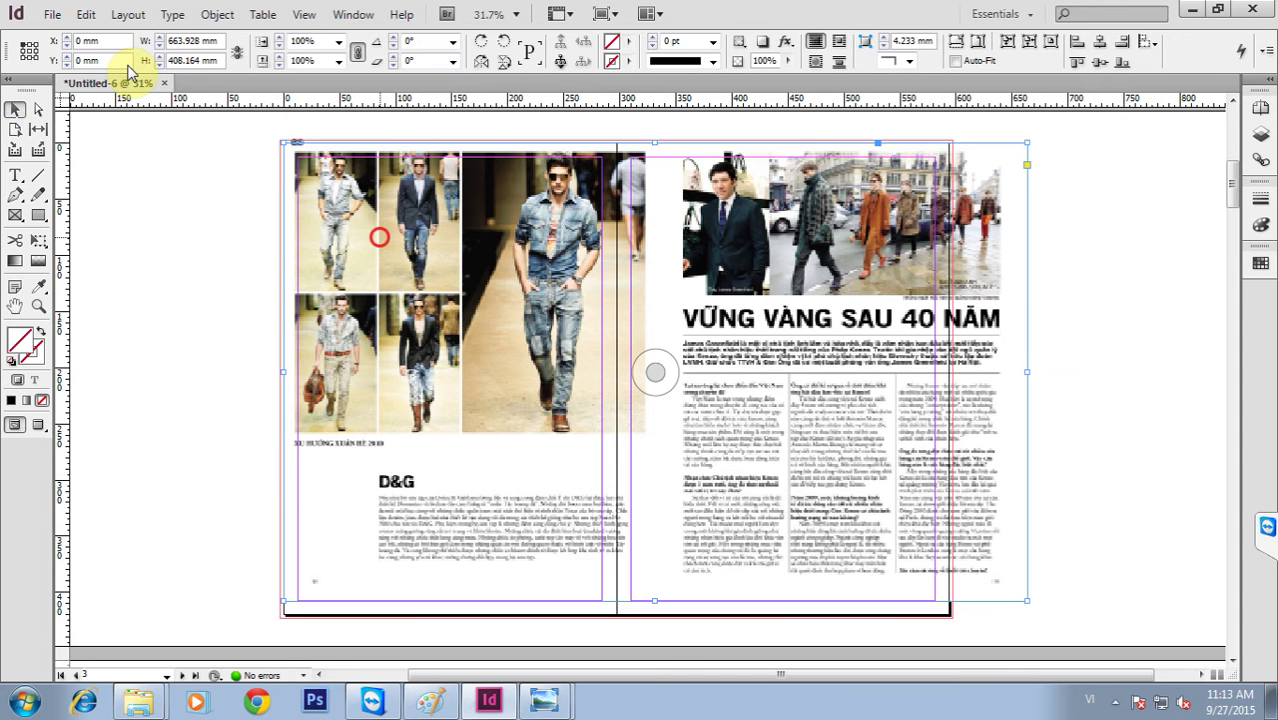
pyautogui.click(22, 47)
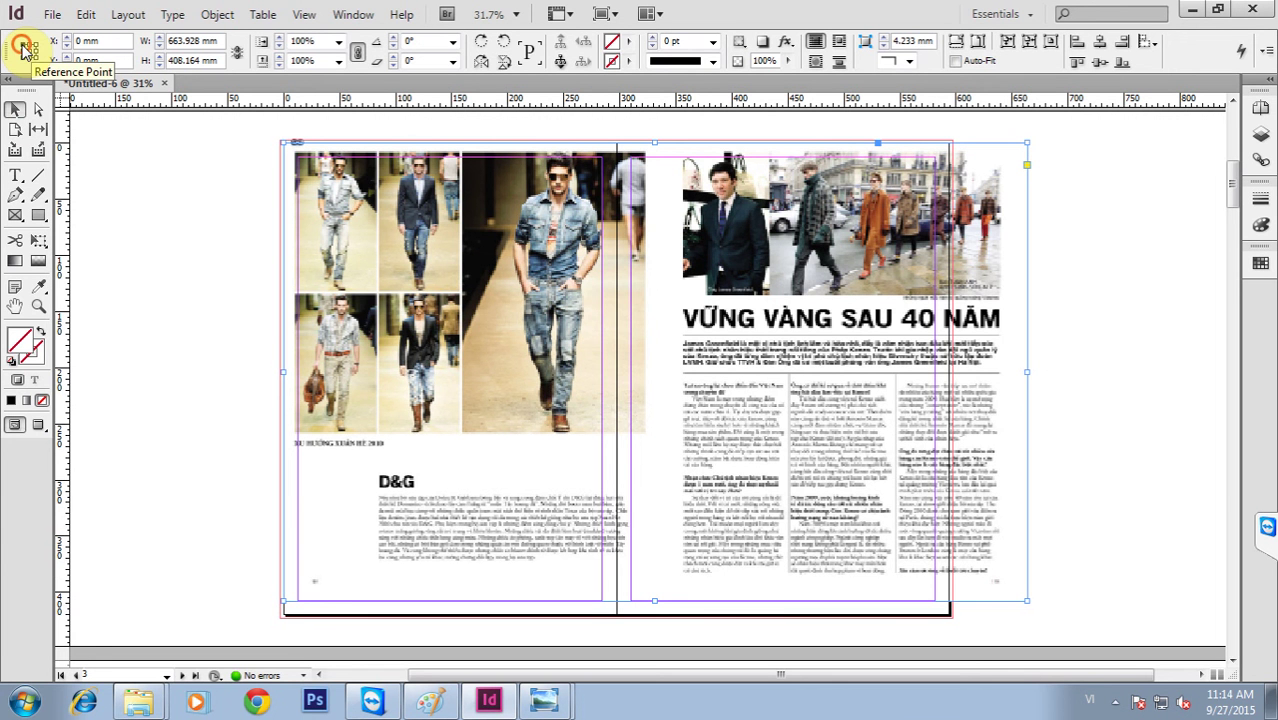
pyautogui.click(218, 40)
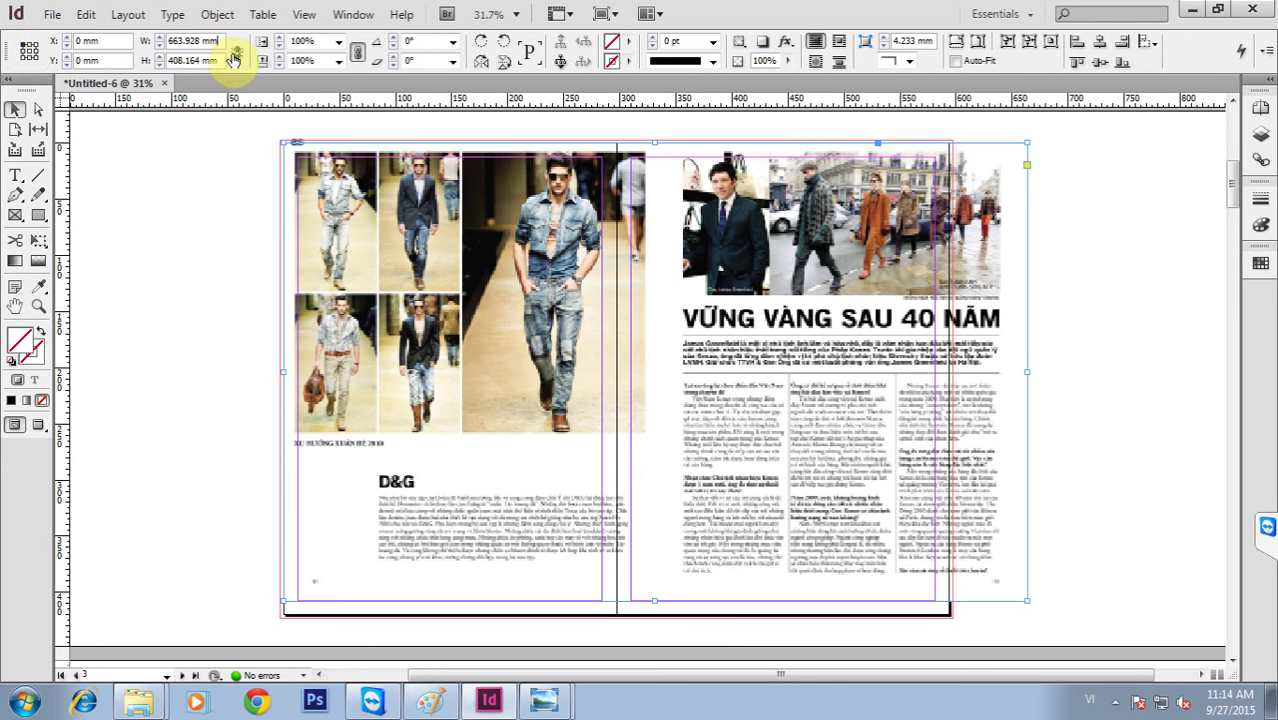
pyautogui.write('/2')
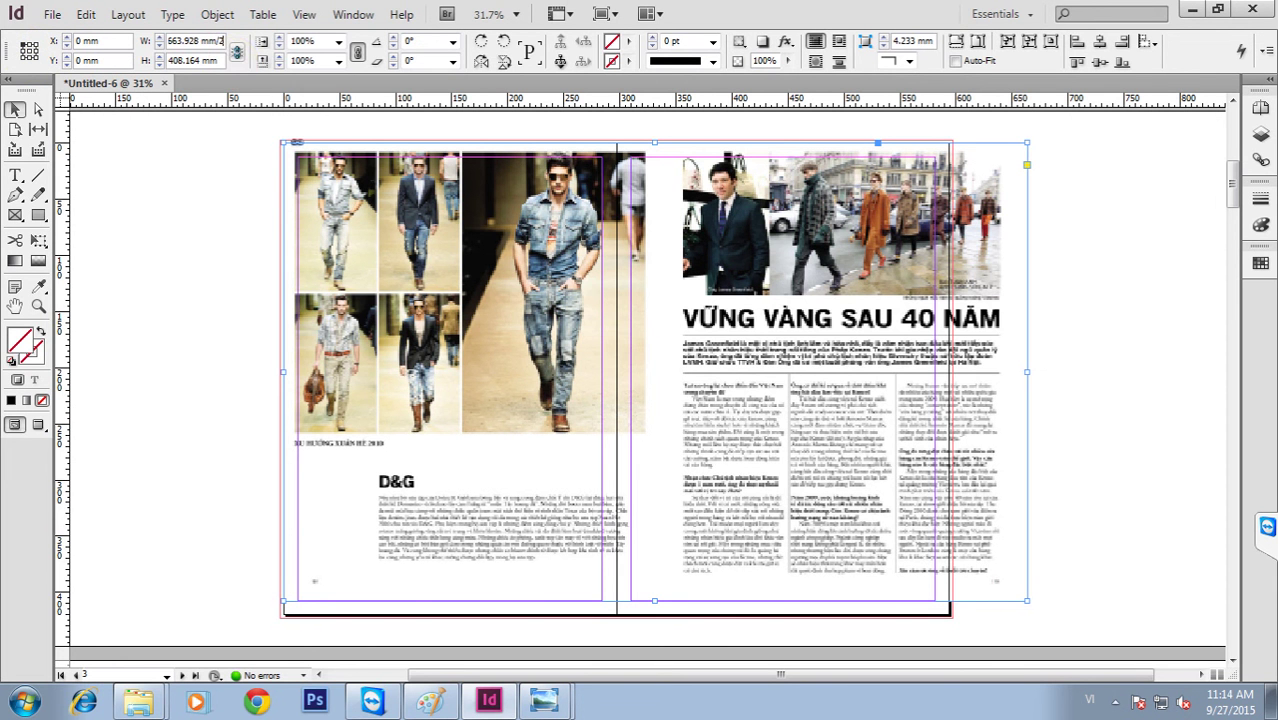
pyautogui.press('Return')
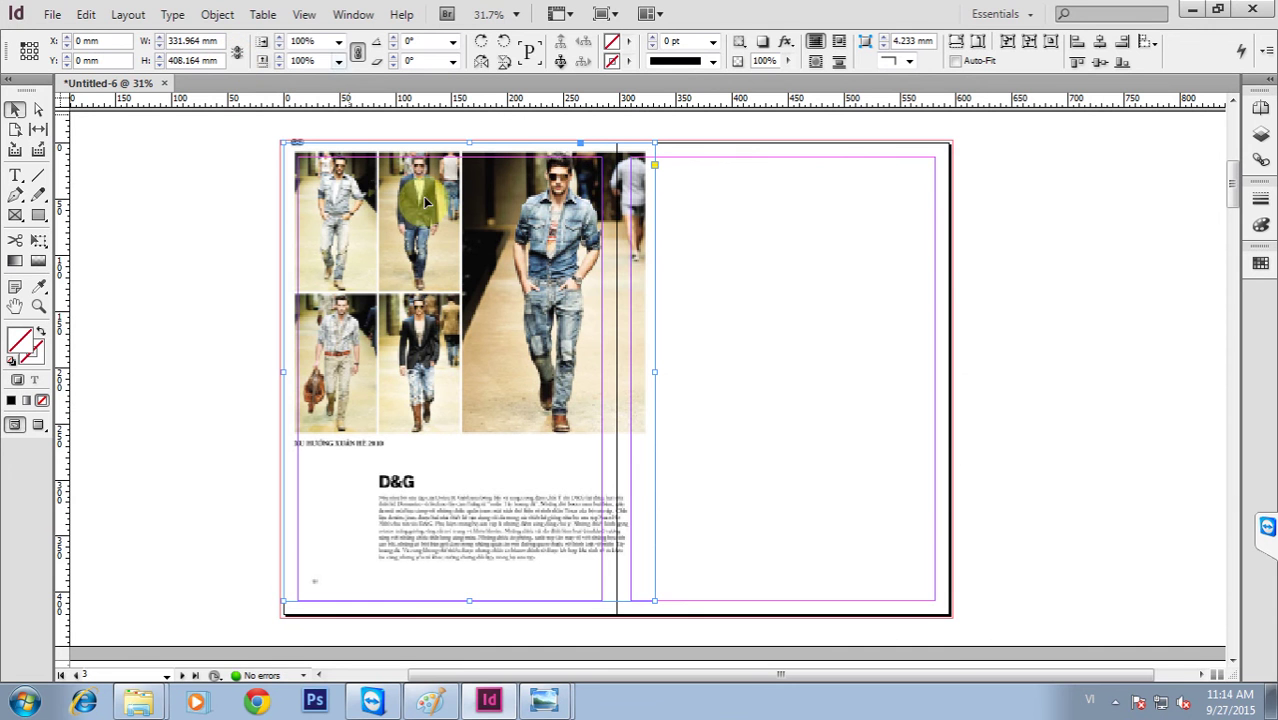
# Copy the image frame's width and set the document's page width to 331.964 mm in Document Setup.
pyautogui.click(179, 40)
pyautogui.doubleClick(179, 40)
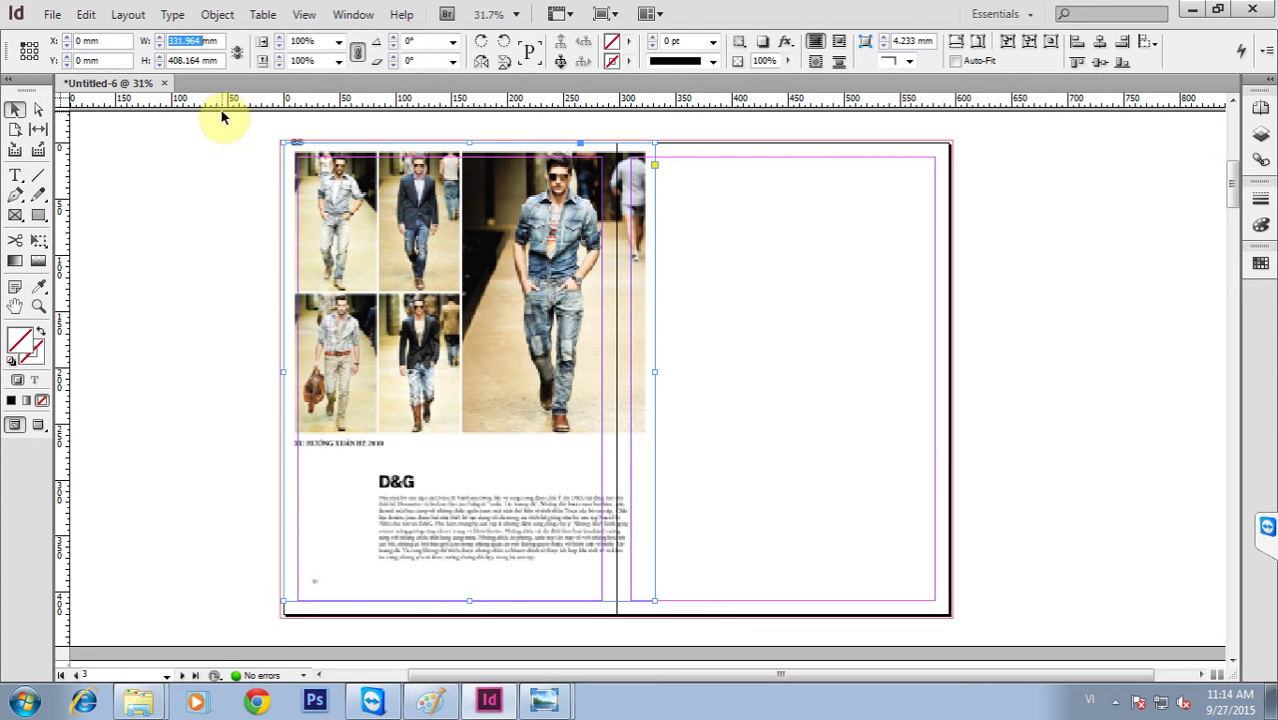
pyautogui.click(52, 14)
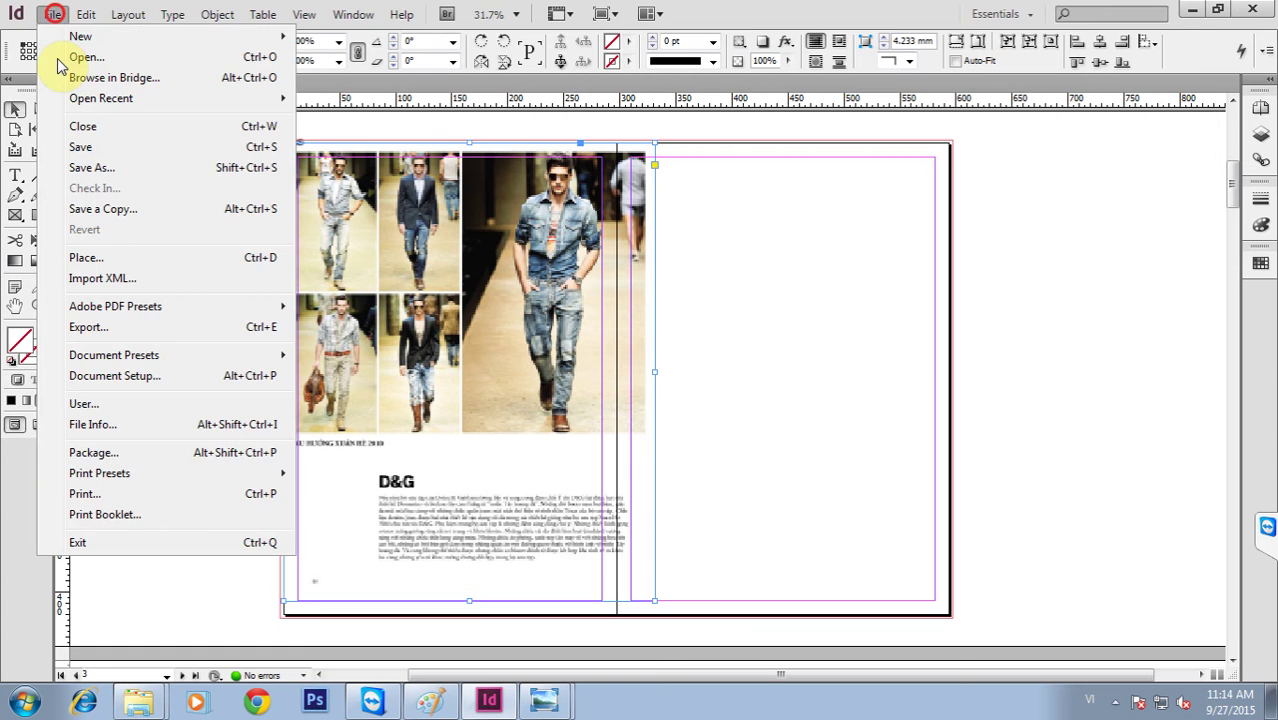
pyautogui.click(182, 376)
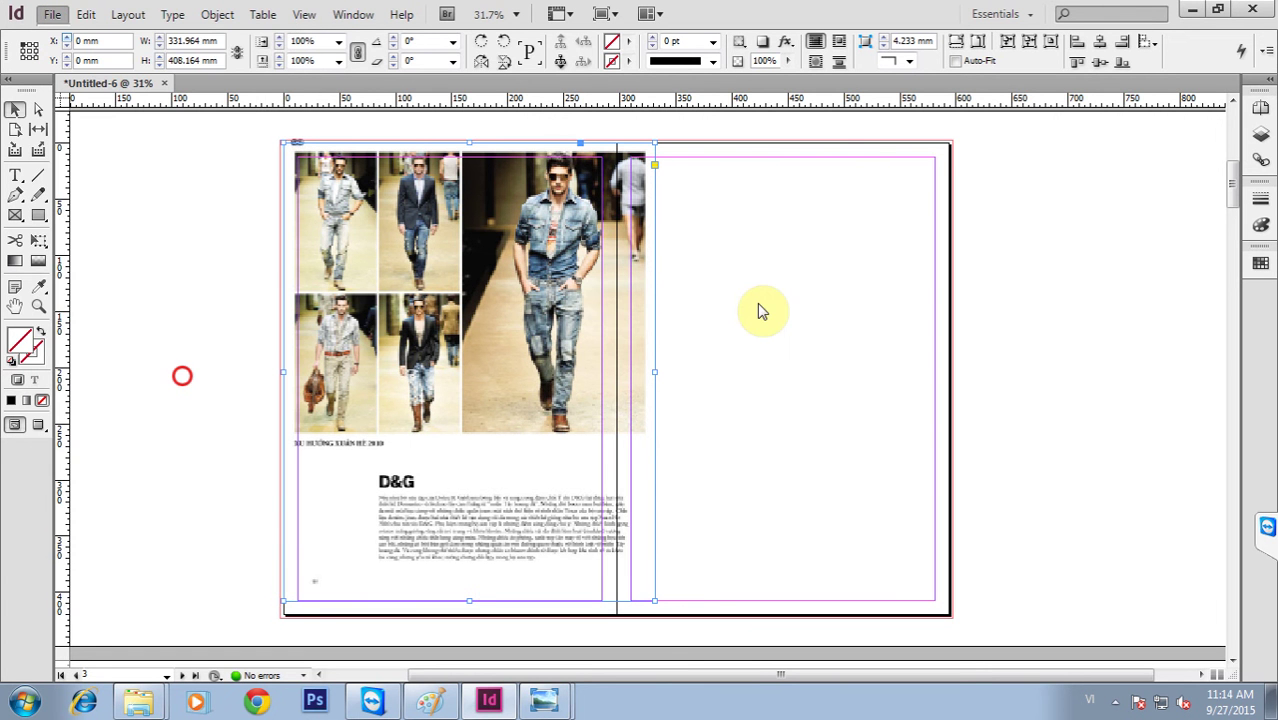
pyautogui.click(818, 247)
pyautogui.click(801, 251)
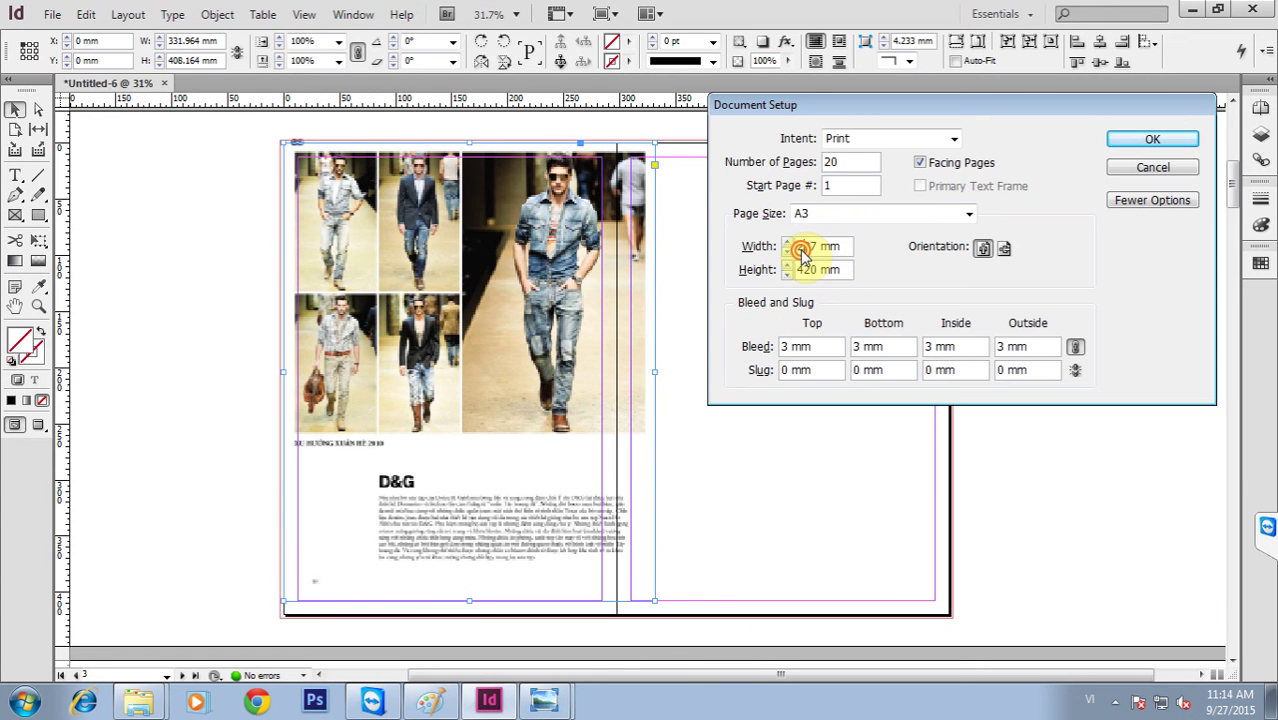
pyautogui.doubleClick(801, 249)
pyautogui.write('331.964 mm')
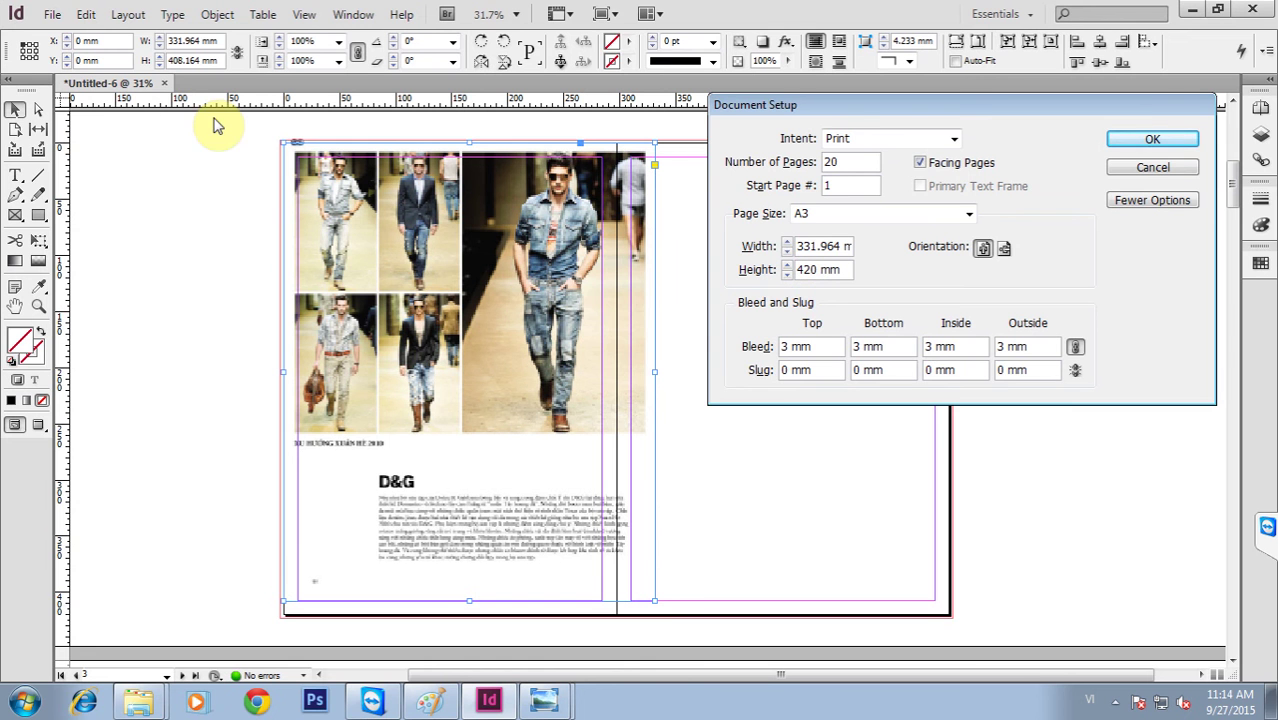
# Set the document's page height to 408.164 mm to match the image frame and apply the new page size.
pyautogui.doubleClick(189, 61)
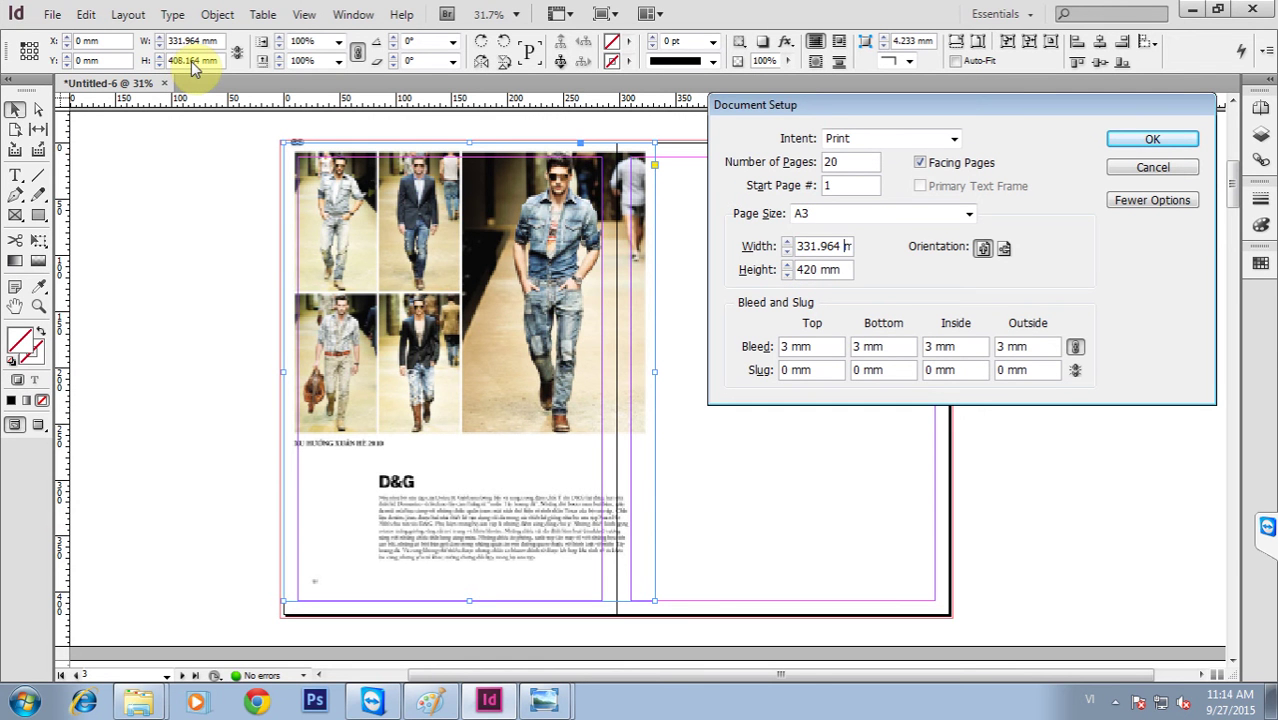
pyautogui.doubleClick(812, 272)
pyautogui.doubleClick(803, 271)
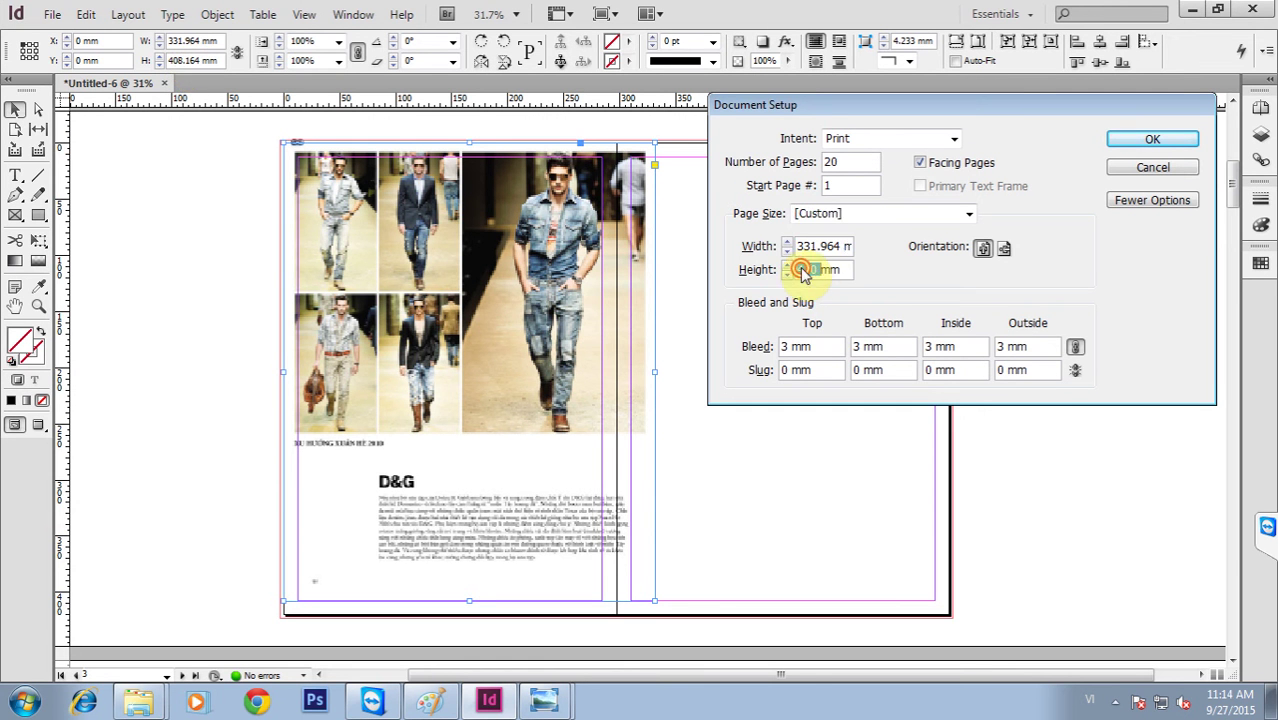
pyautogui.write('408.164')
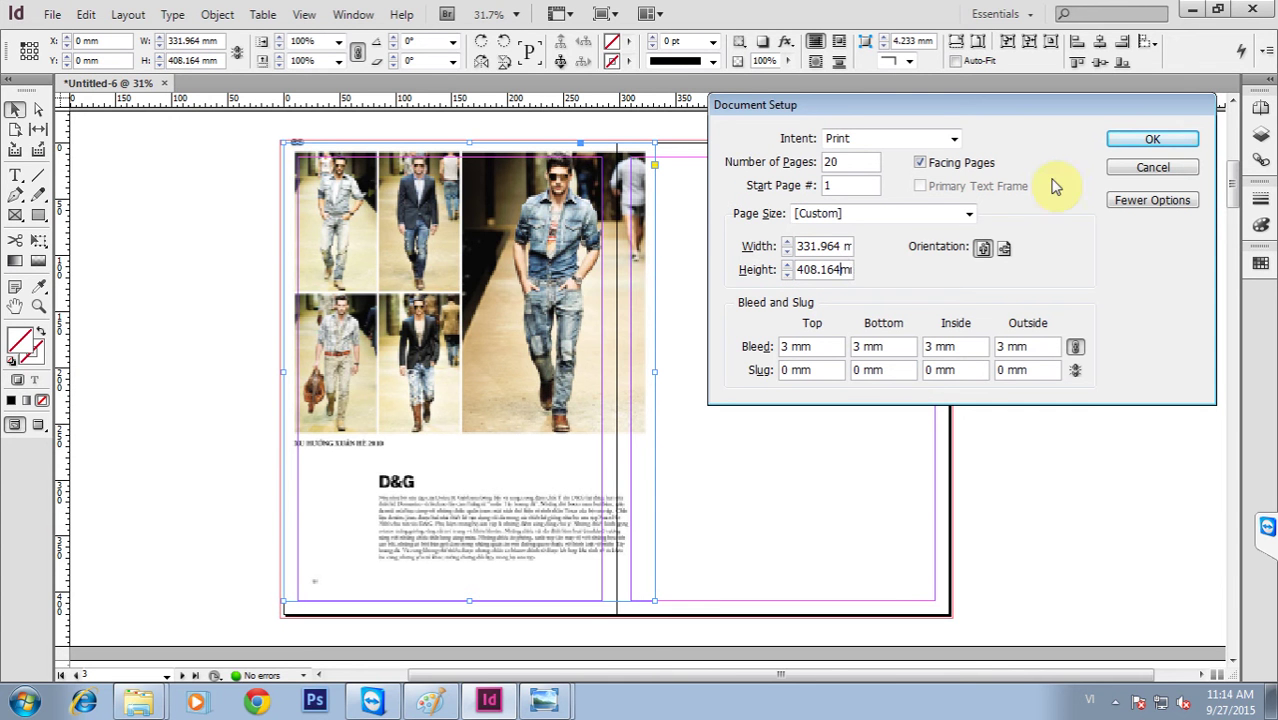
pyautogui.click(1138, 140)
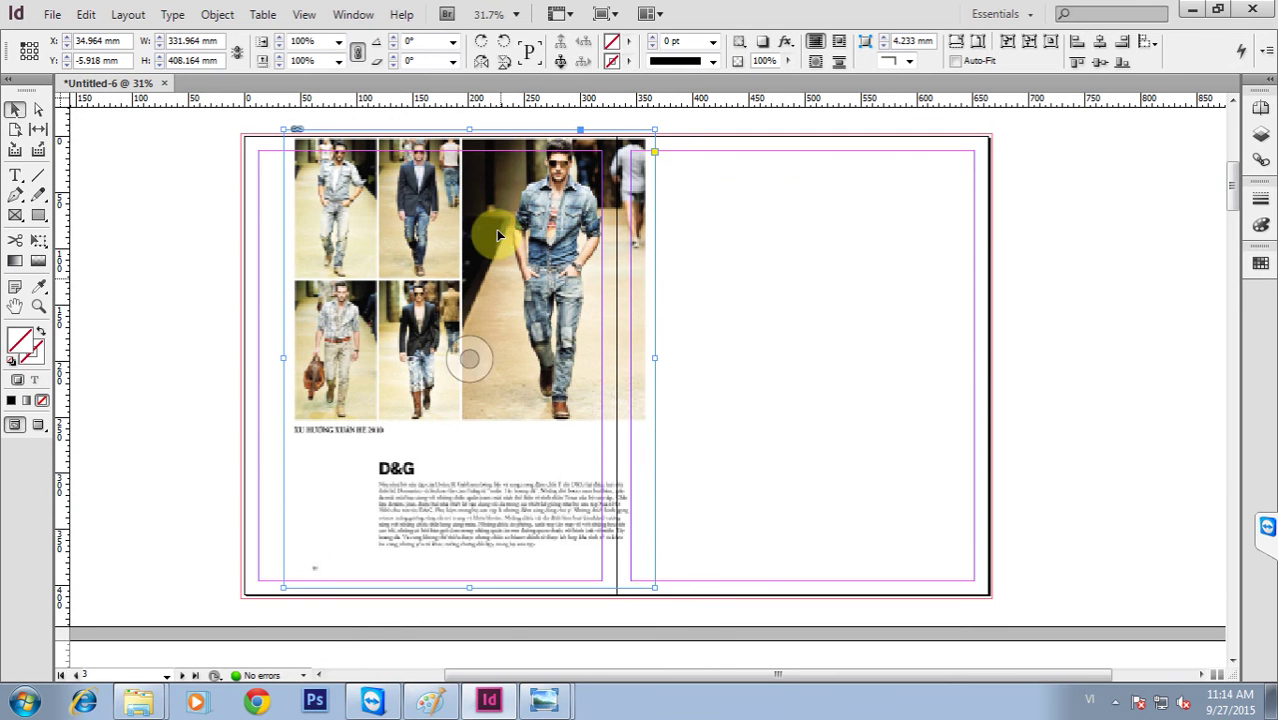
# Move the reference image onto the pasteboard at X -331.964 mm, Y 0 mm, flush against page 2's outer edge, and deselect it.
pyautogui.moveTo(497, 236); pyautogui.dragTo(449, 240)
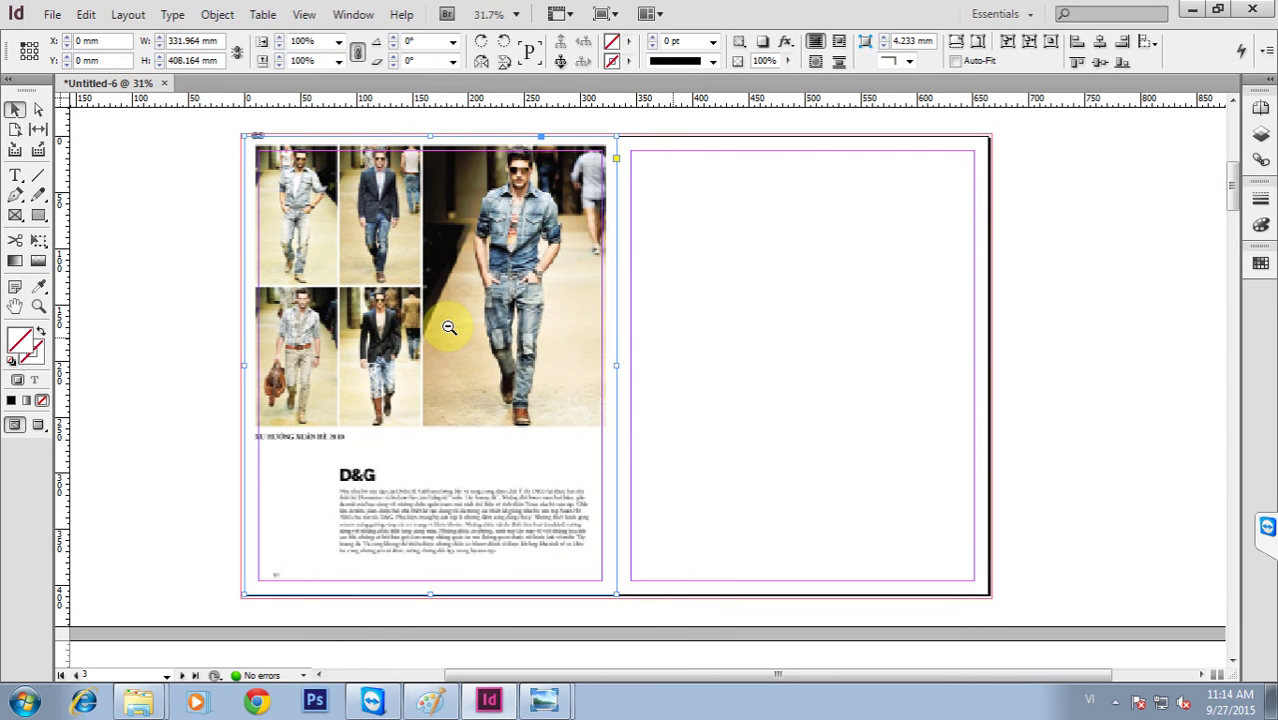
pyautogui.keyDown('ctrl'); pyautogui.keyDown('alt'); pyautogui.click(449, 327); pyautogui.keyUp('alt'); pyautogui.keyUp('ctrl')
pyautogui.moveTo(455, 337); pyautogui.dragTo(169, 320)
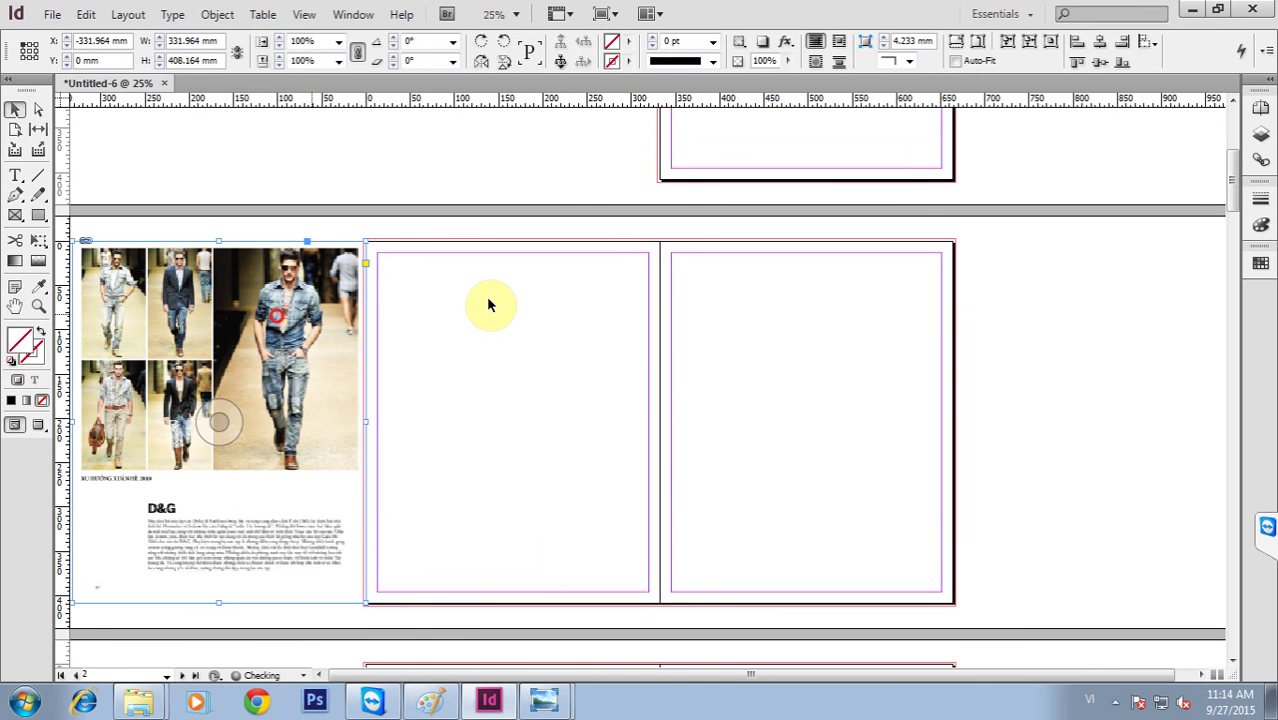
pyautogui.click(488, 300)
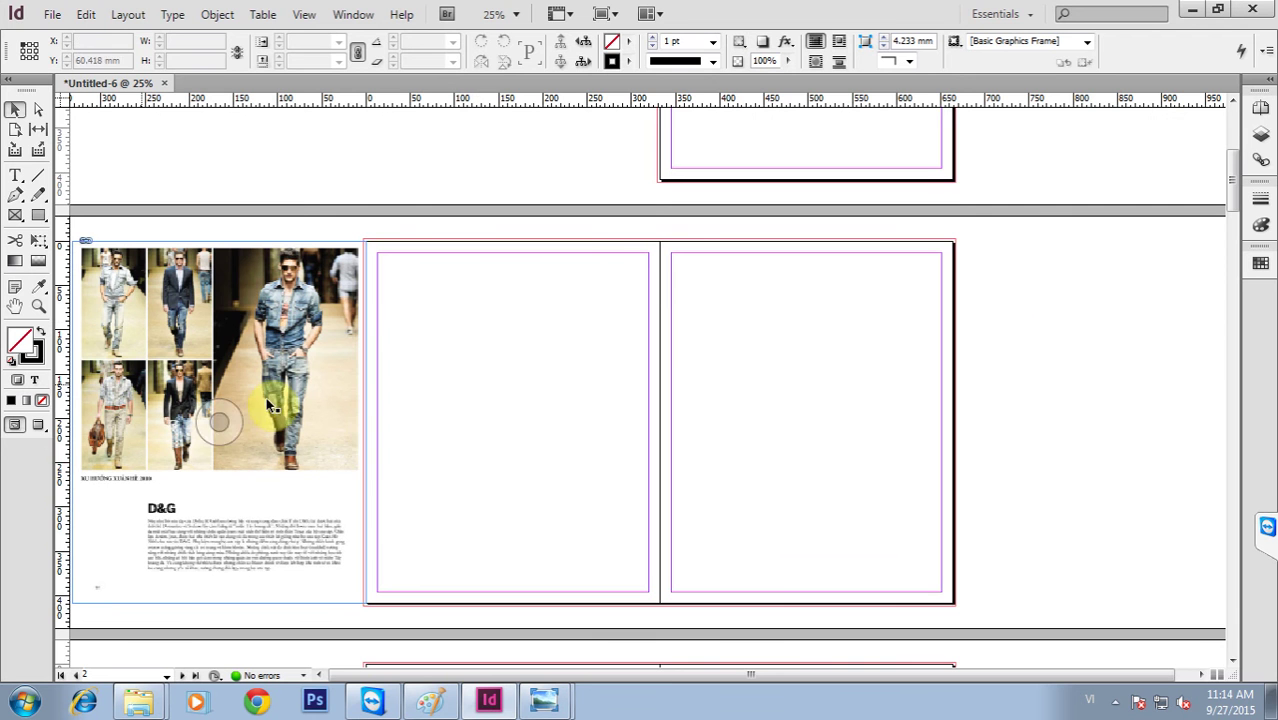
pyautogui.click(572, 393)
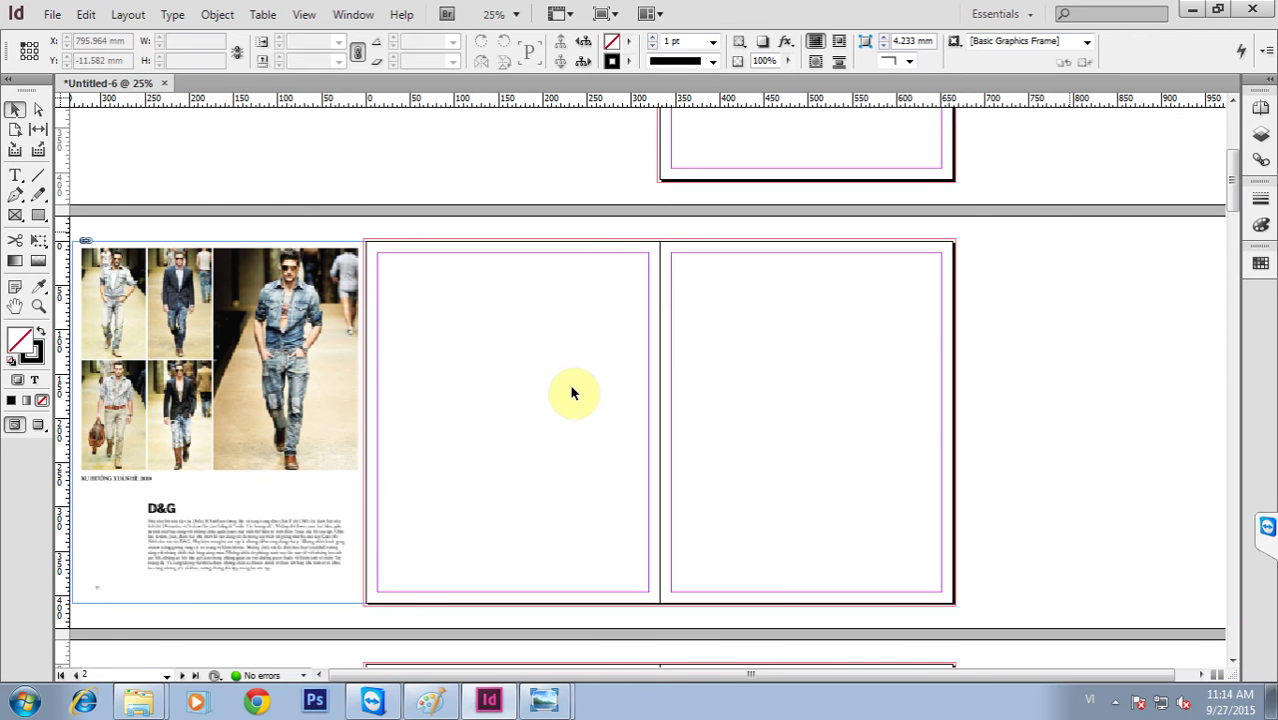
# Duplicate the reference frame to page 3's outer edge and shift the image inside the copy to show the "VỮNG VÀNG SAU 40 NĂM" page.
pyautogui.click(219, 422)
pyautogui.click(205, 312)
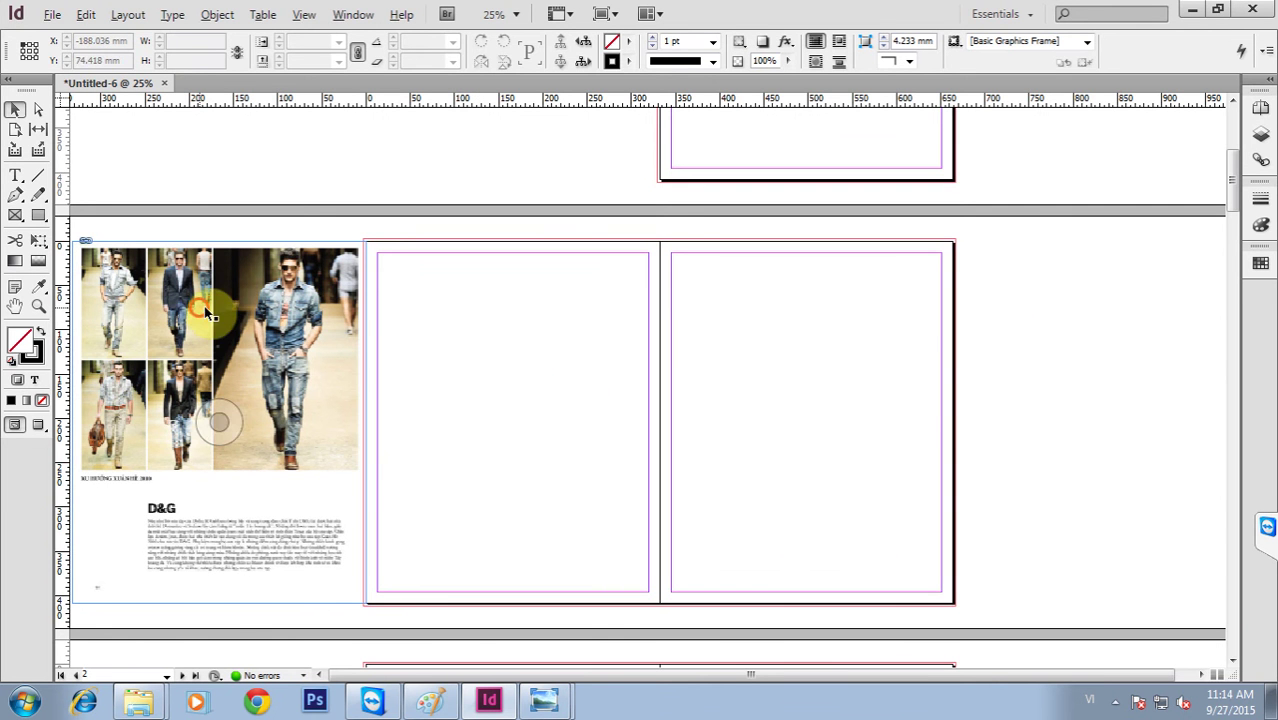
pyautogui.moveTo(205, 312); pyautogui.dragTo(1082, 340)
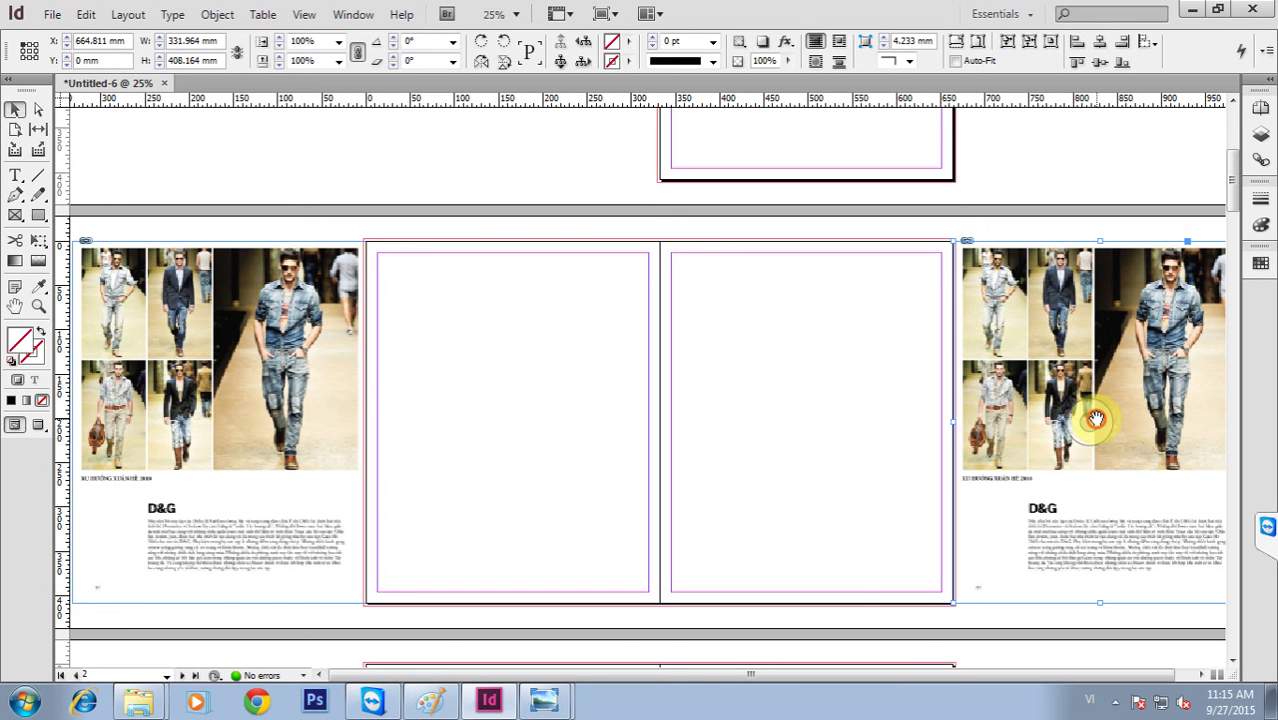
pyautogui.moveTo(1096, 418); pyautogui.dragTo(806, 418)
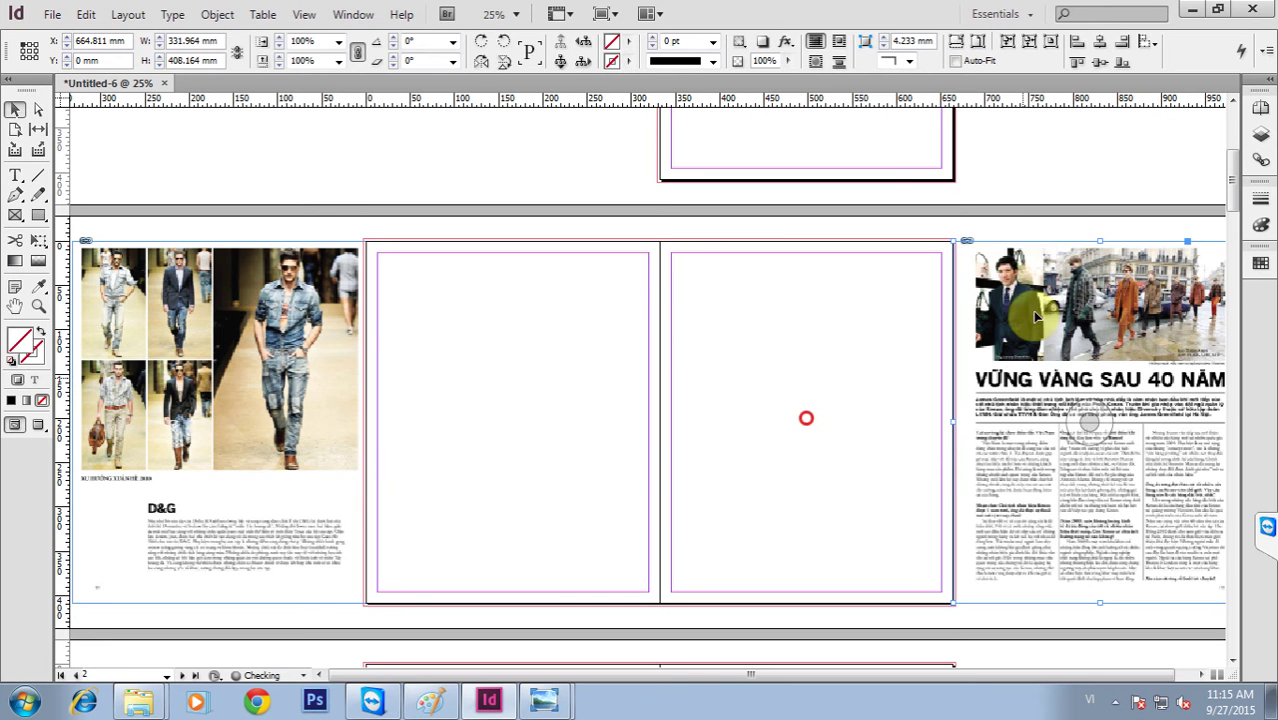
pyautogui.click(1087, 163)
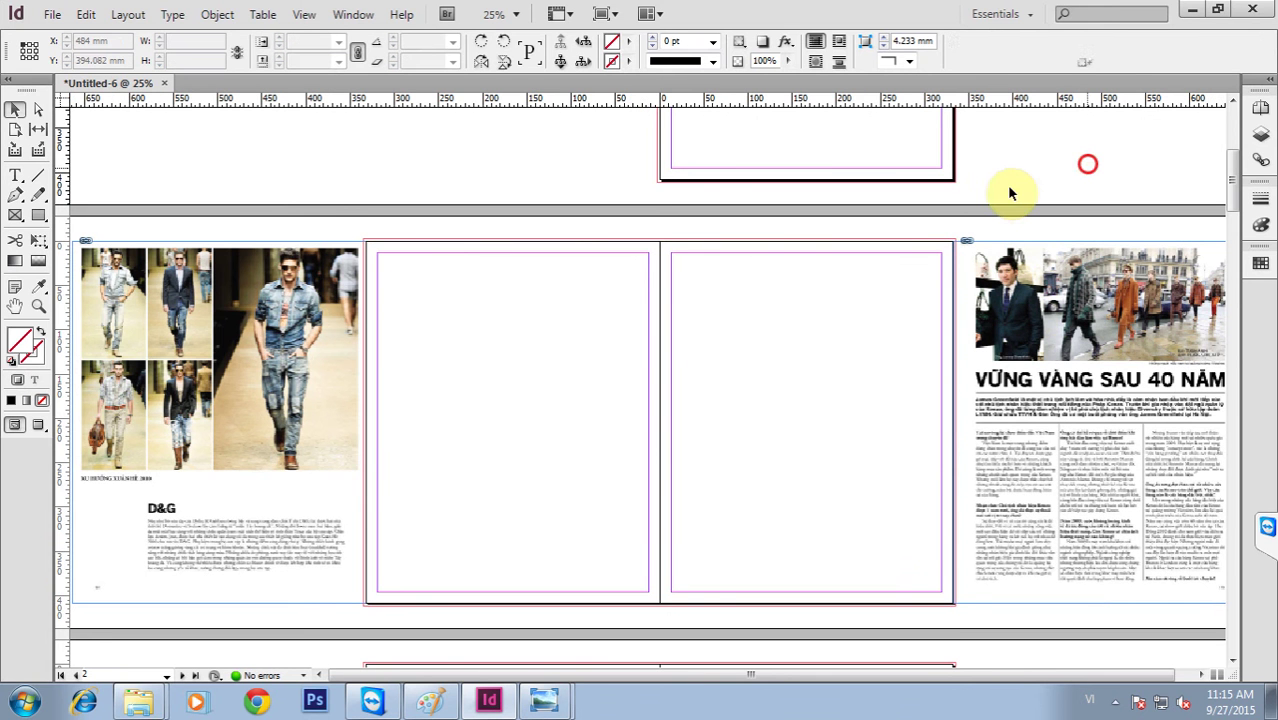
# Select both reference images and set their display performance to high quality.
pyautogui.click(219, 422)
pyautogui.click(314, 445)
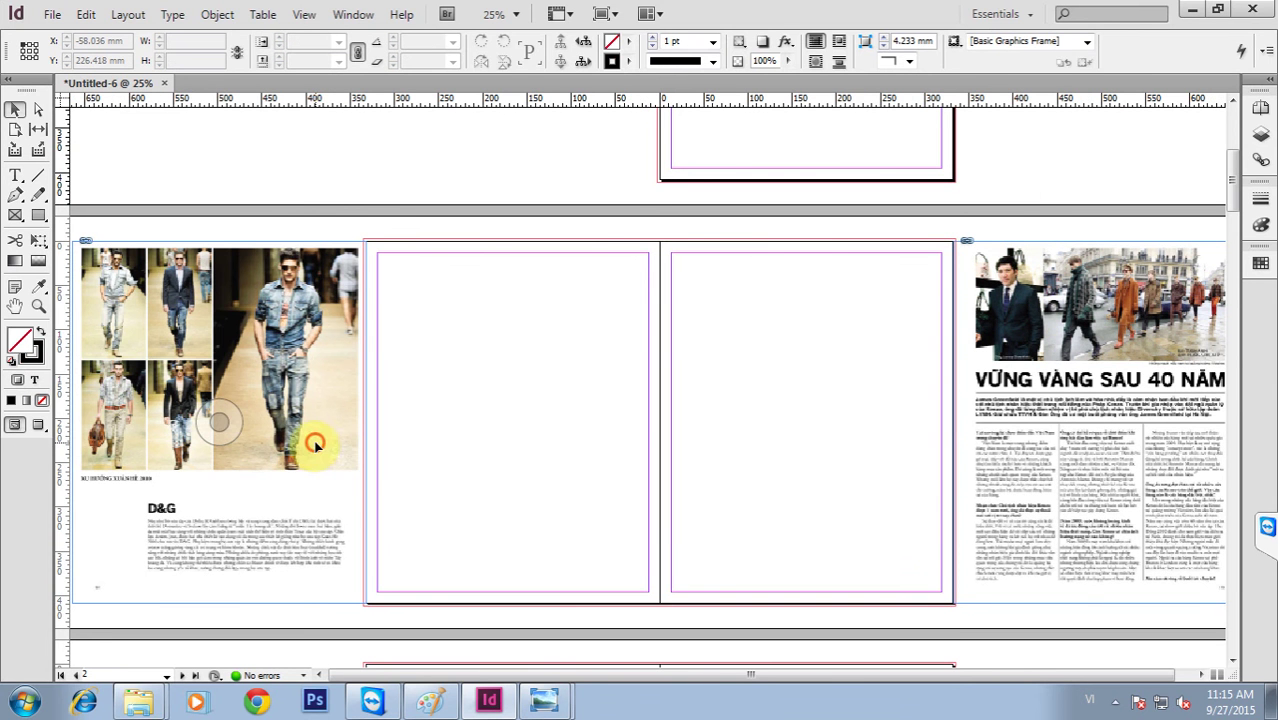
pyautogui.click(990, 372)
pyautogui.rightClick(997, 375)
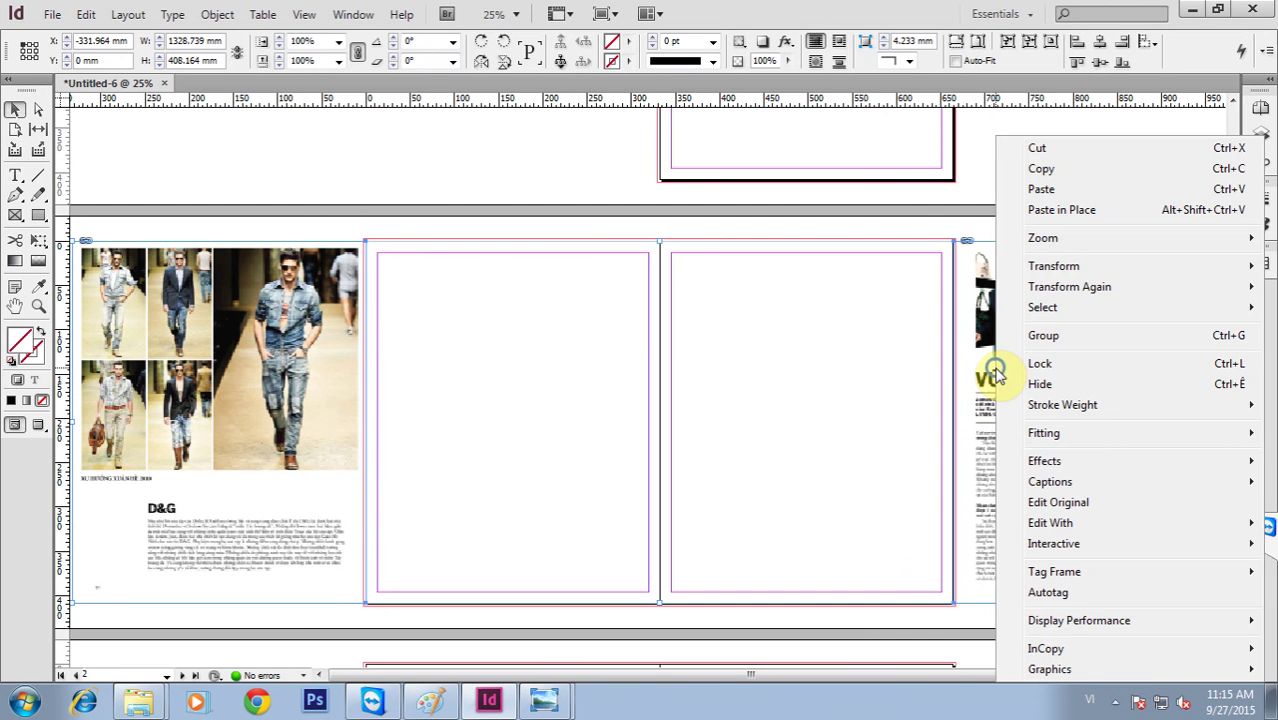
pyautogui.click(1070, 621)
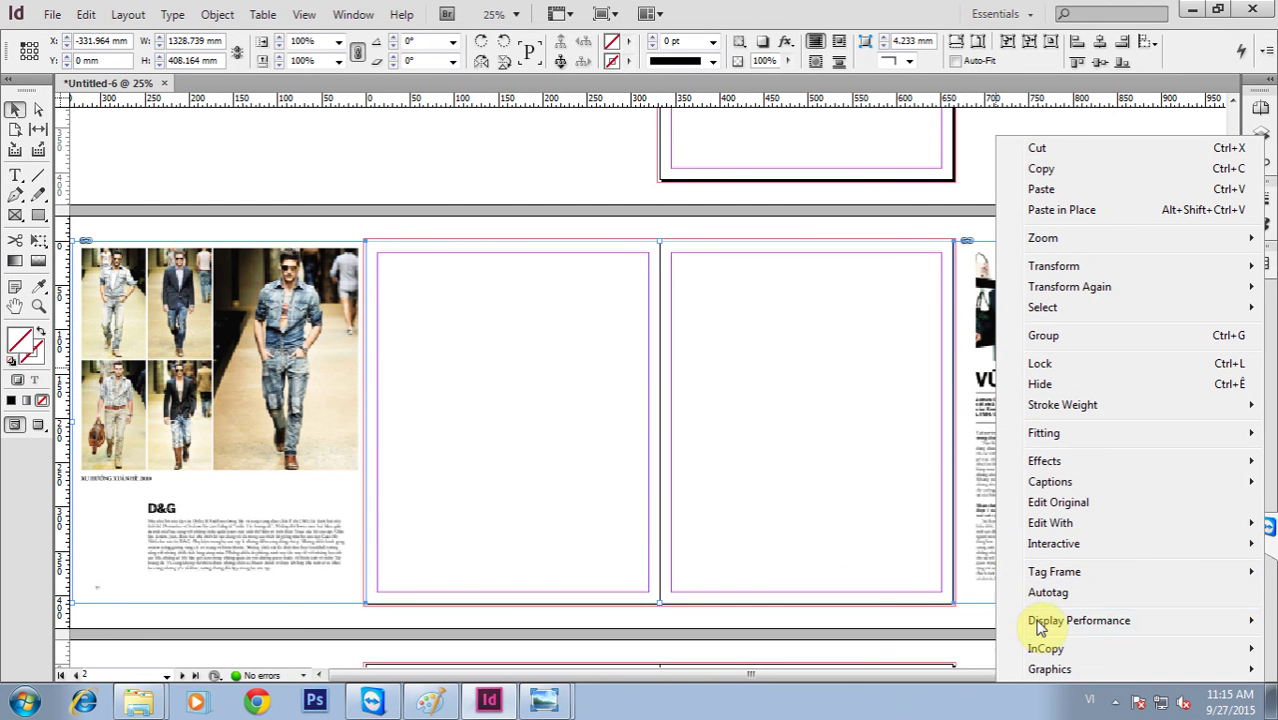
pyautogui.click(1039, 622)
pyautogui.click(925, 665)
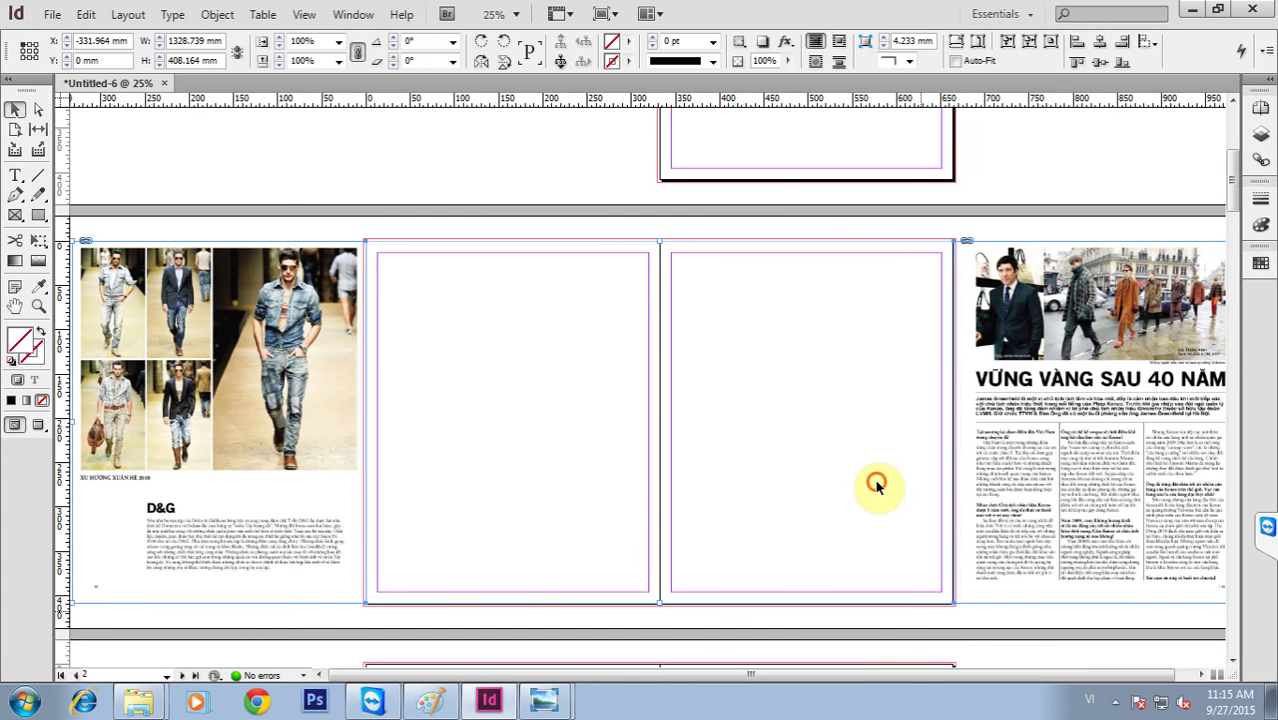
# Examine the sharpness of the text in both reference images up close and return to the whole spread.
pyautogui.moveTo(925, 348); pyautogui.dragTo(595, 437)
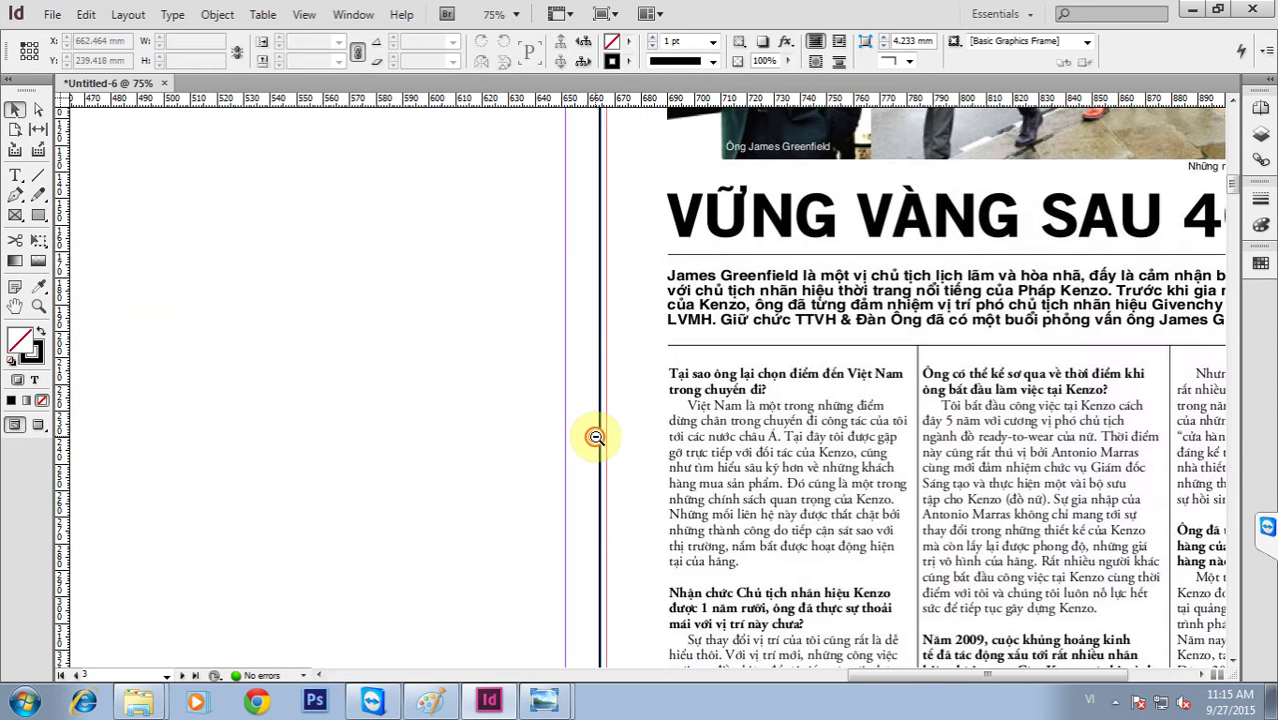
pyautogui.keyDown('ctrl'); pyautogui.keyDown('alt'); pyautogui.click(595, 437); pyautogui.keyUp('alt'); pyautogui.keyUp('ctrl')
pyautogui.keyDown('ctrl'); pyautogui.keyDown('alt'); pyautogui.click(595, 437); pyautogui.keyUp('alt'); pyautogui.keyUp('ctrl')
pyautogui.moveTo(234, 391); pyautogui.dragTo(352, 479)
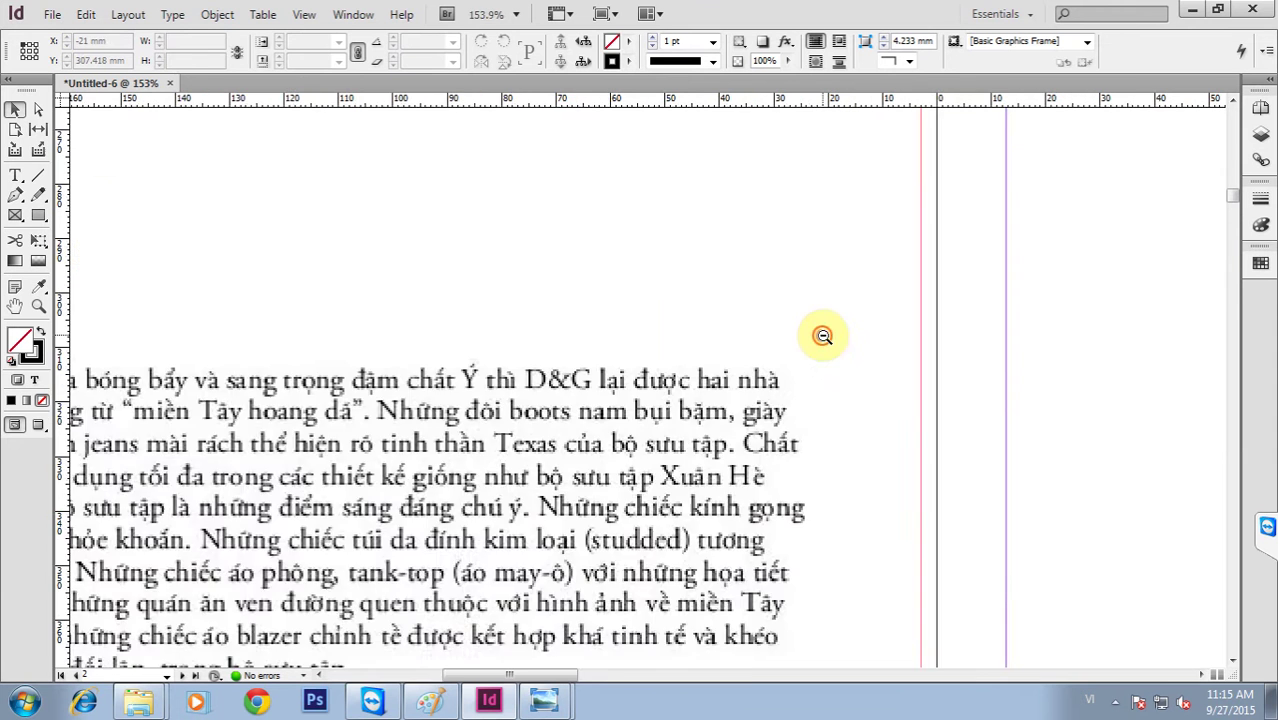
pyautogui.keyDown('ctrl'); pyautogui.keyDown('alt'); pyautogui.click(823, 336); pyautogui.keyUp('alt'); pyautogui.keyUp('ctrl')
pyautogui.keyDown('ctrl'); pyautogui.keyDown('alt'); pyautogui.click(823, 336); pyautogui.keyUp('alt'); pyautogui.keyUp('ctrl')
pyautogui.keyDown('ctrl'); pyautogui.keyDown('alt'); pyautogui.click(823, 336); pyautogui.keyUp('alt'); pyautogui.keyUp('ctrl')
pyautogui.keyDown('ctrl'); pyautogui.keyDown('alt'); pyautogui.click(823, 336); pyautogui.keyUp('alt'); pyautogui.keyUp('ctrl')
pyautogui.keyDown('alt'); pyautogui.click(664, 271); pyautogui.keyUp('alt')
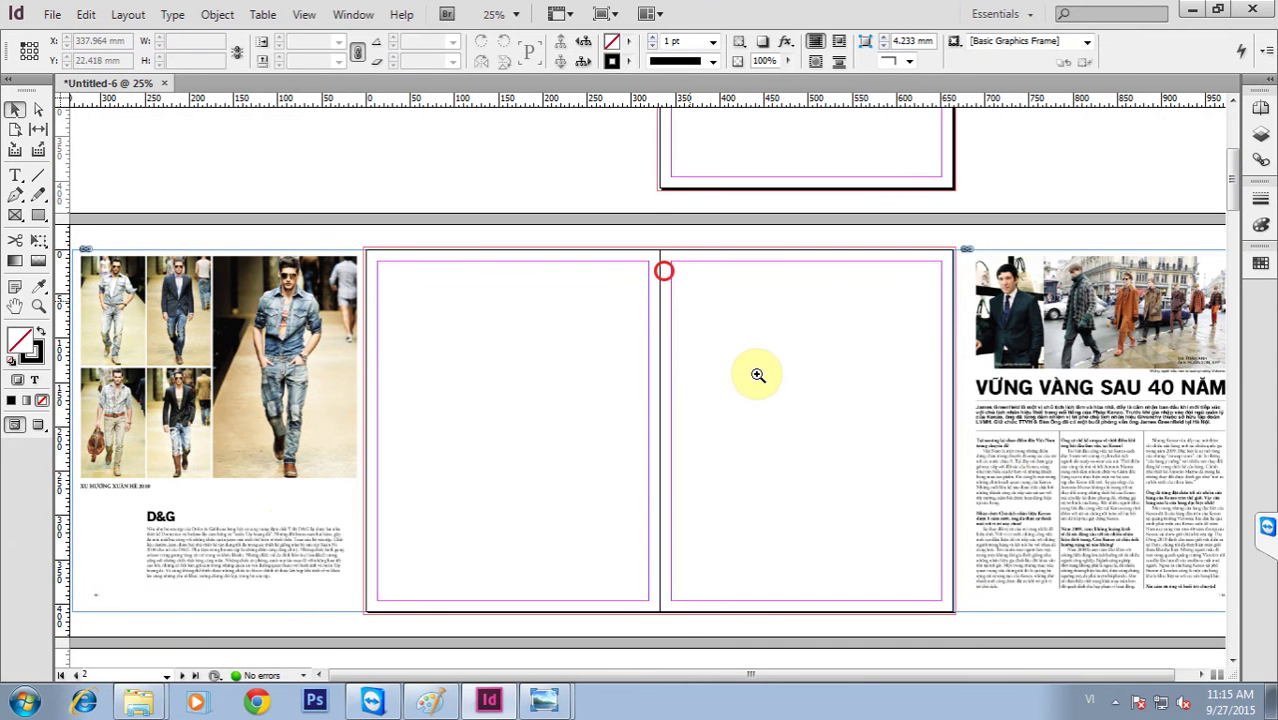
# Draw a grid of rectangle frames, four columns by two rows, about 313 × 252 mm overall, across the upper part of page 2.
pyautogui.click(11, 211)
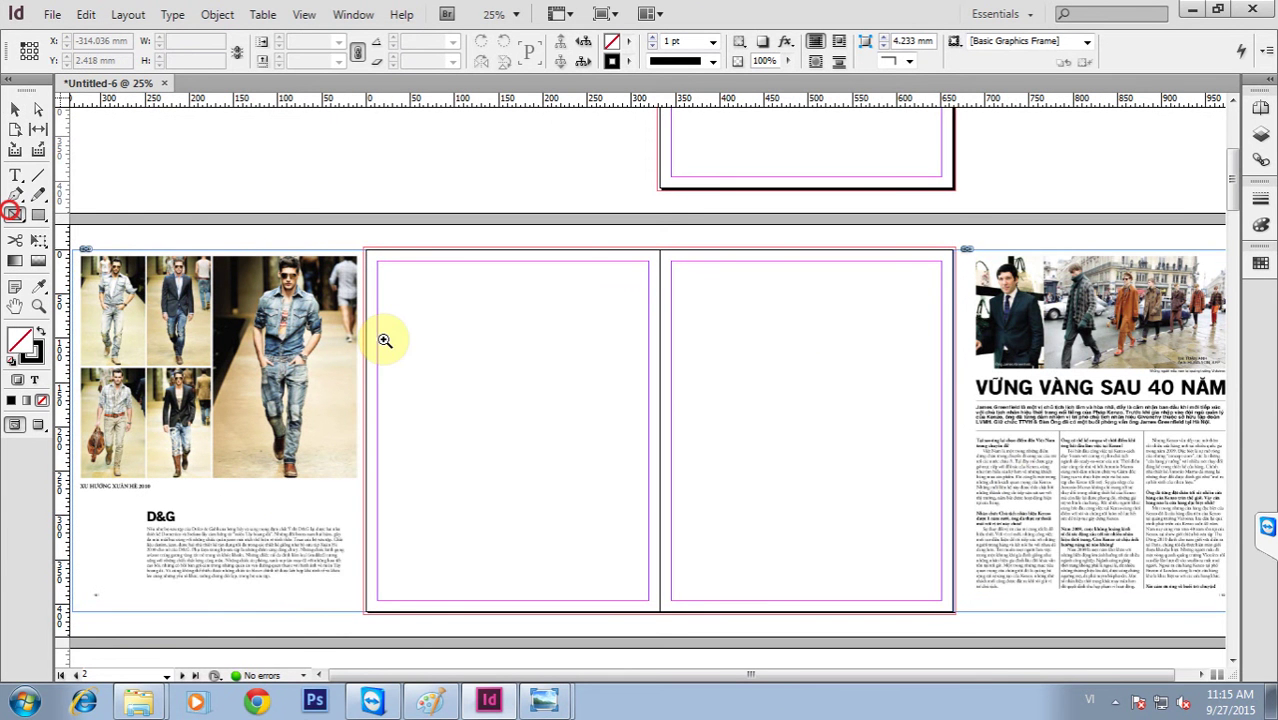
pyautogui.moveTo(264, 193); pyautogui.dragTo(748, 541)
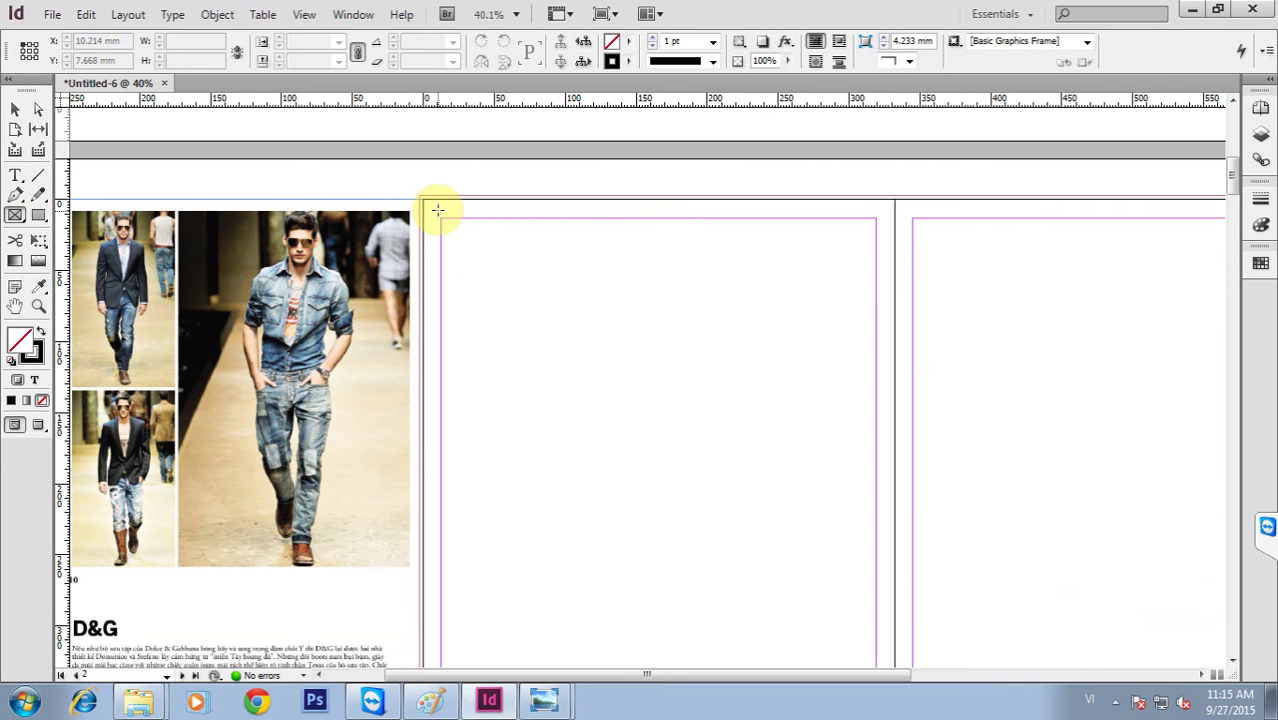
pyautogui.keyDown('ctrl'); pyautogui.keyDown('alt'); pyautogui.click(516, 308); pyautogui.keyUp('alt'); pyautogui.keyUp('ctrl')
pyautogui.click(393, 451)
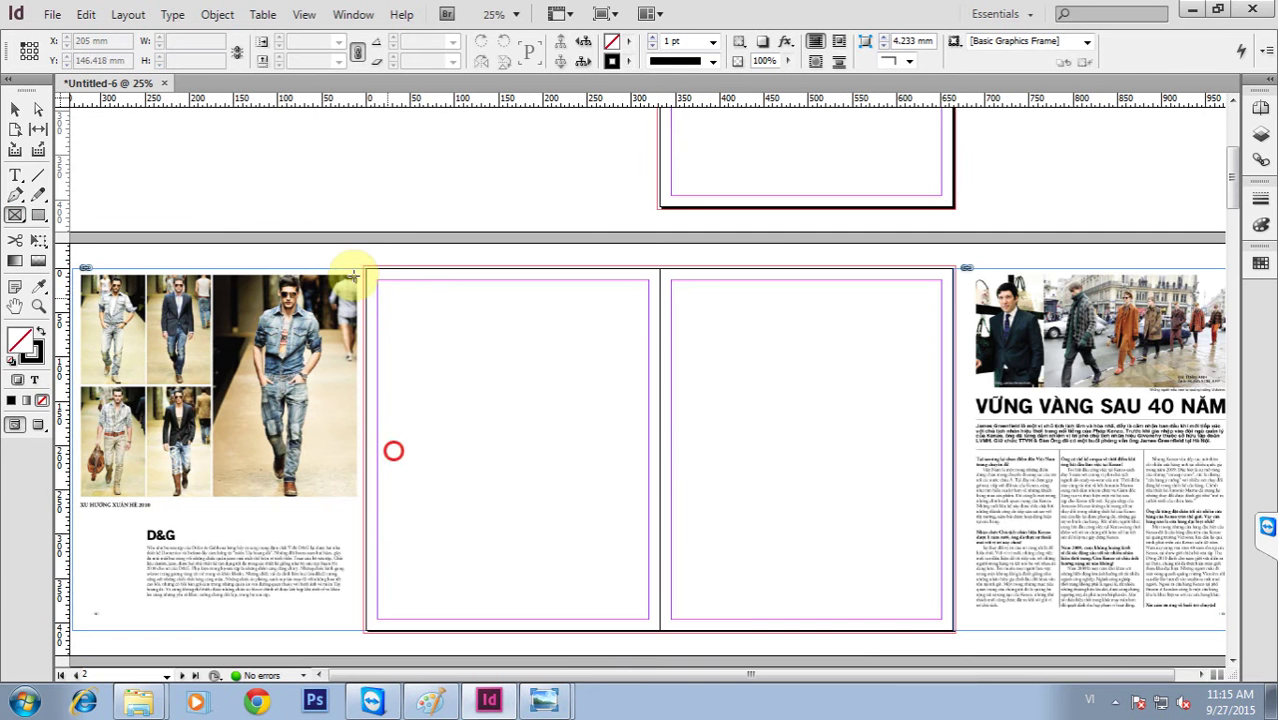
pyautogui.click(17, 218)
pyautogui.rightClick(17, 220)
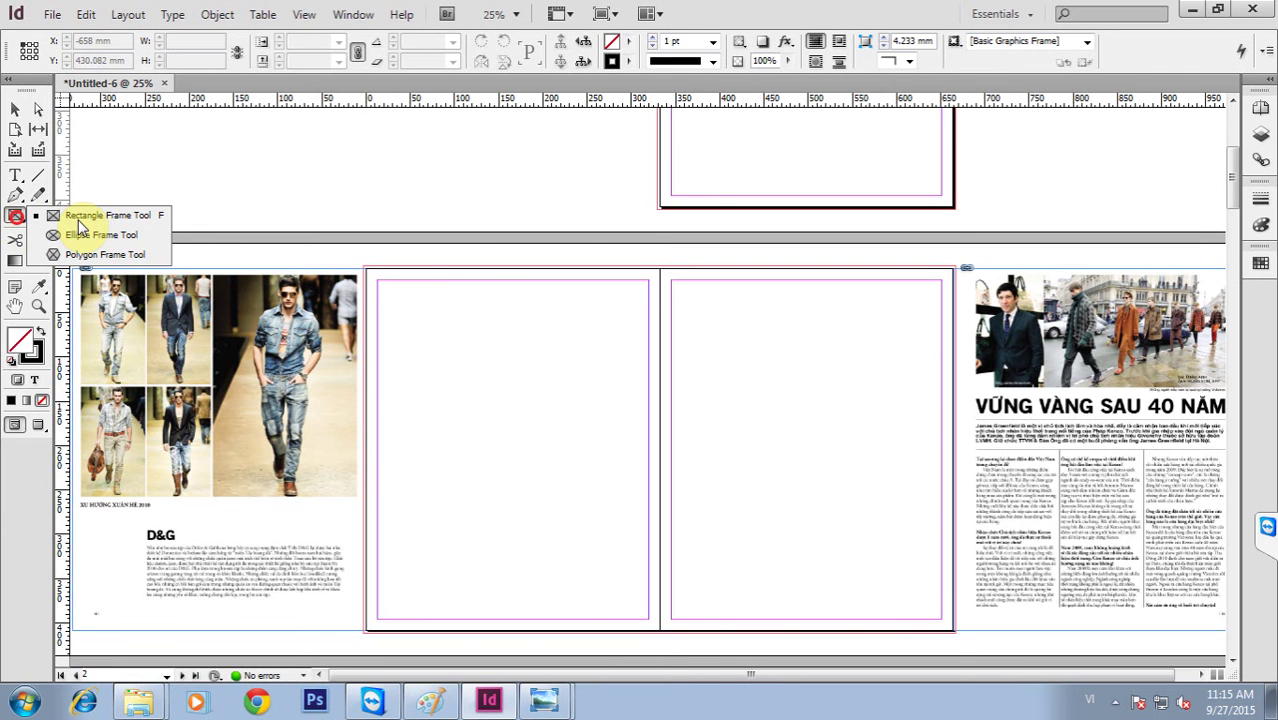
pyautogui.click(84, 216)
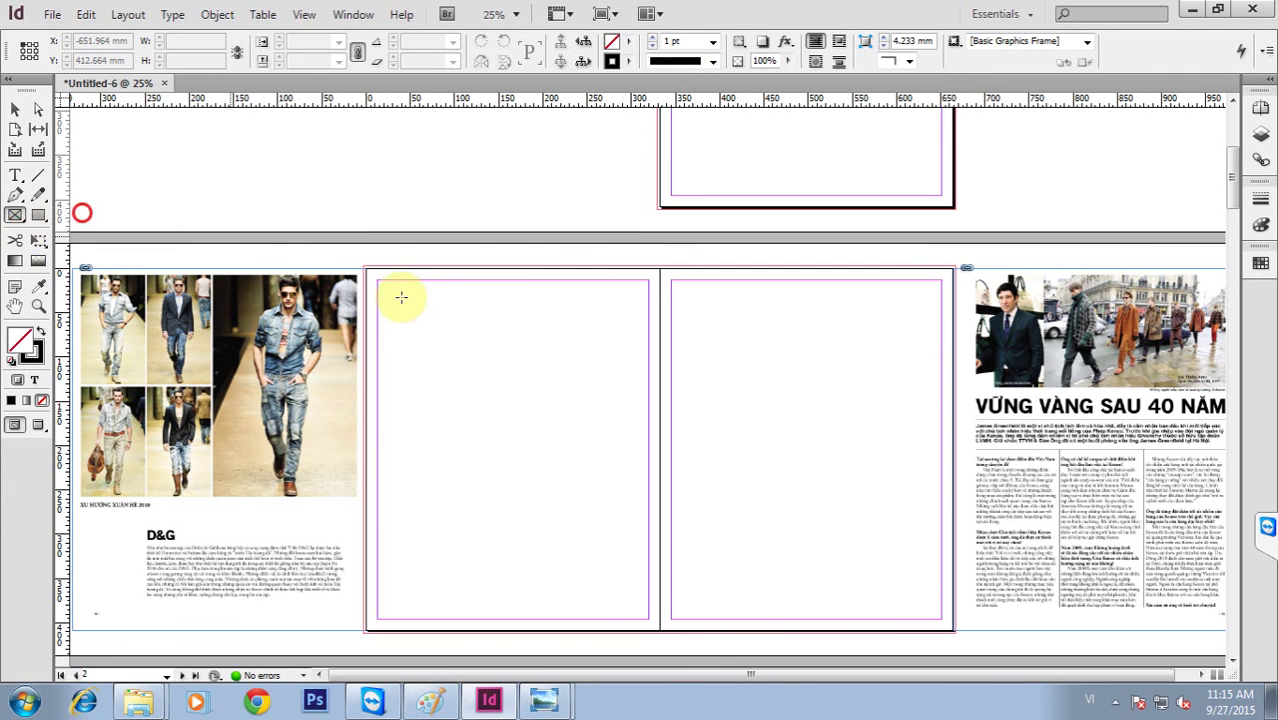
pyautogui.moveTo(372, 273)
pyautogui.mouseDown()
pyautogui.moveTo(657, 481)
pyautogui.moveTo(651, 498)
pyautogui.mouseUp()
pyautogui.press('Right')
pyautogui.press('Right')
pyautogui.press('Right')
pyautogui.press('Up')
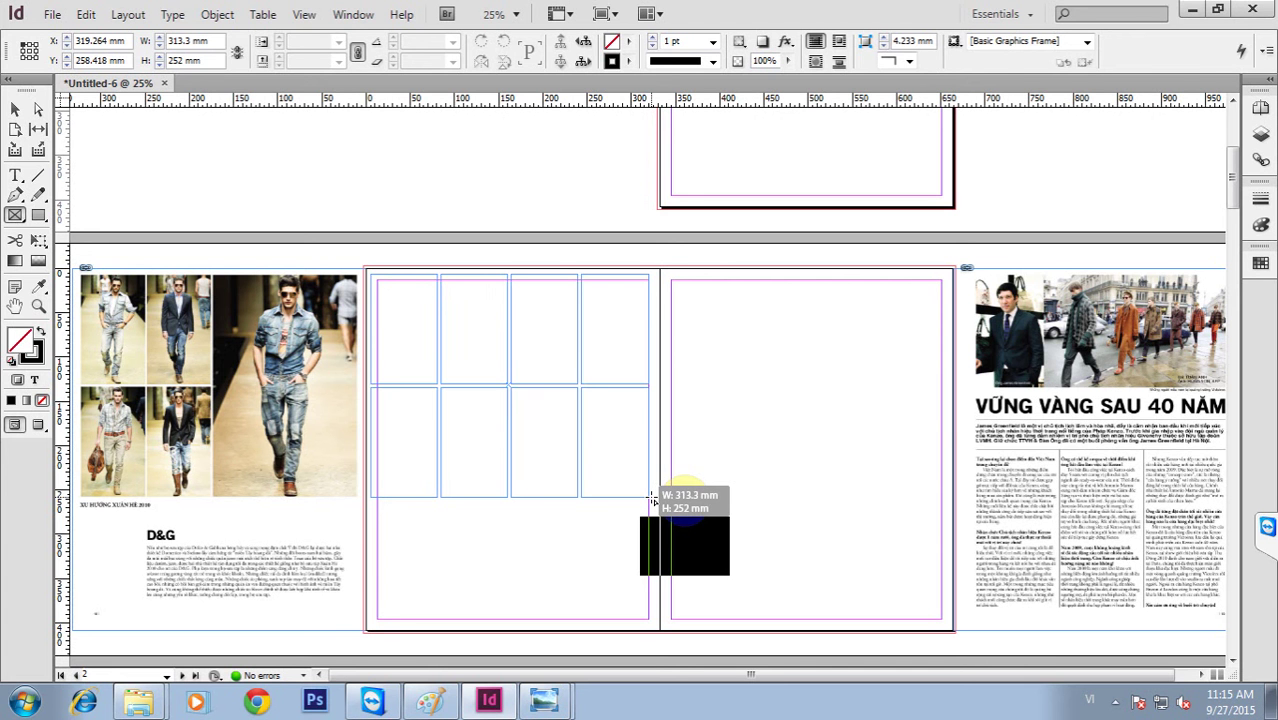
# Narrow the gaps between the rows and columns and finish the page 2 frame grid at about 313 × 252 mm.
pyautogui.hotkey('ctrl', 'Down')
pyautogui.hotkey('ctrl', 'Left')
pyautogui.moveTo(651, 498); pyautogui.dragTo(651, 497)
pyautogui.hotkey('ctrl', 'Left')
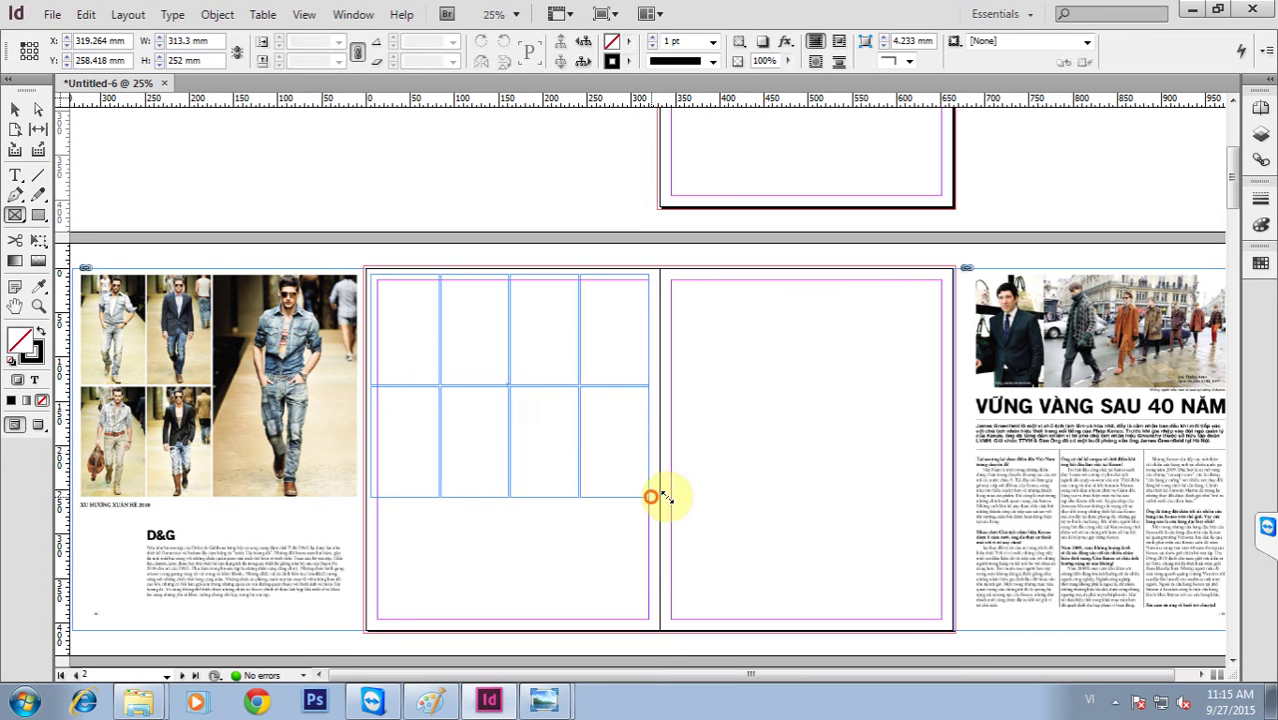
# Delete the upper frame of the grid's fourth column and the lower frame of its third column.
pyautogui.click(15, 112)
pyautogui.moveTo(595, 202); pyautogui.dragTo(651, 325)
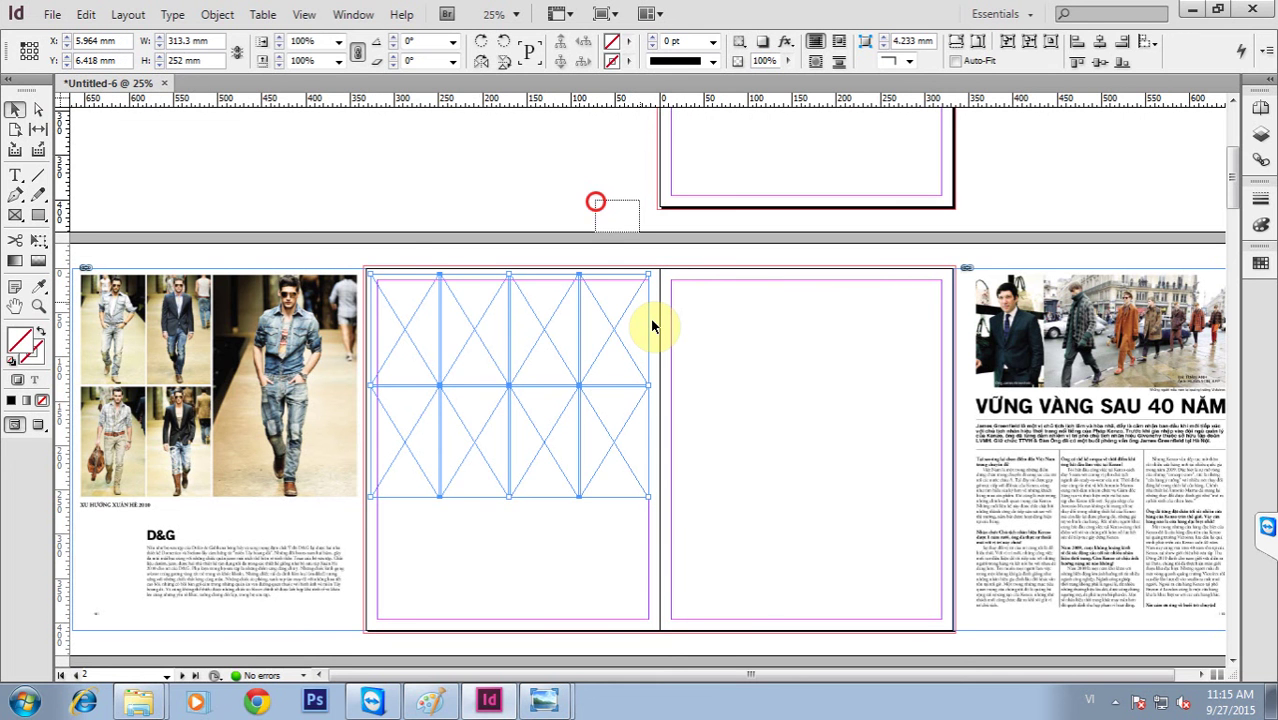
pyautogui.click(626, 325)
pyautogui.press('Delete')
# Enlarge the third column's upper frame to about 156 × 252 mm so it spans both rows and the last two columns.
pyautogui.click(557, 361)
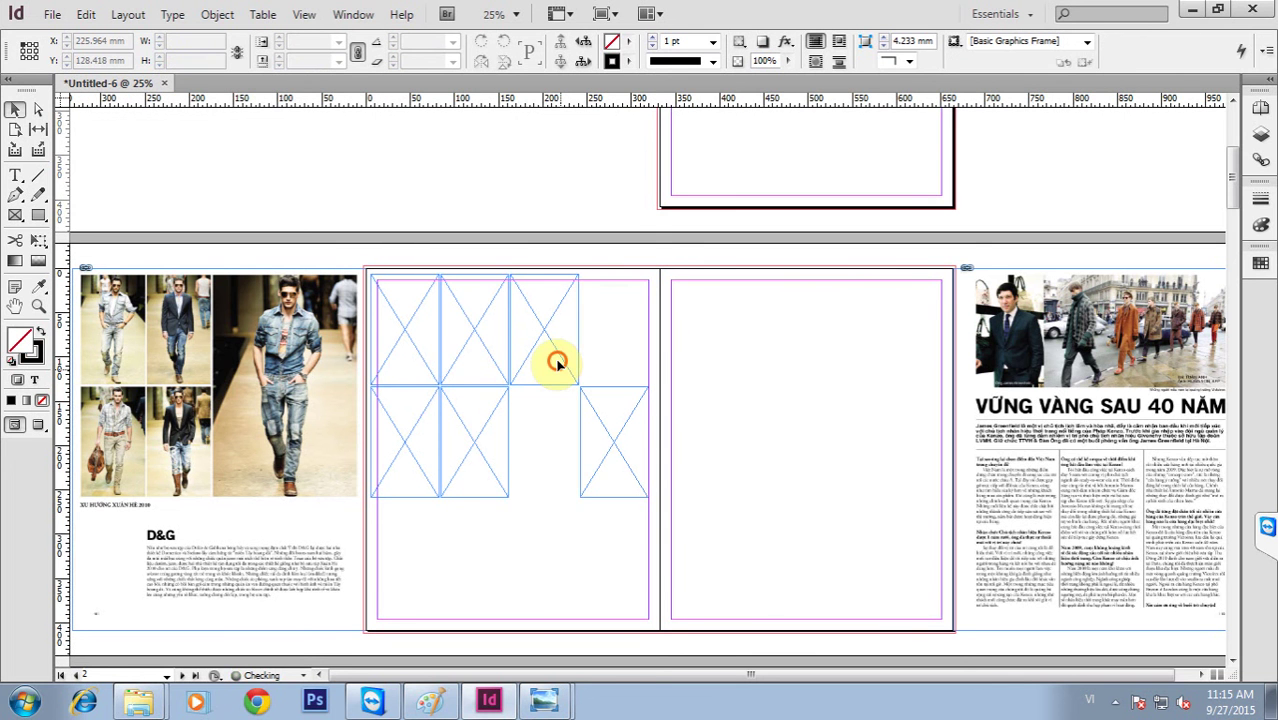
pyautogui.click(577, 385)
pyautogui.moveTo(577, 385); pyautogui.dragTo(648, 498)
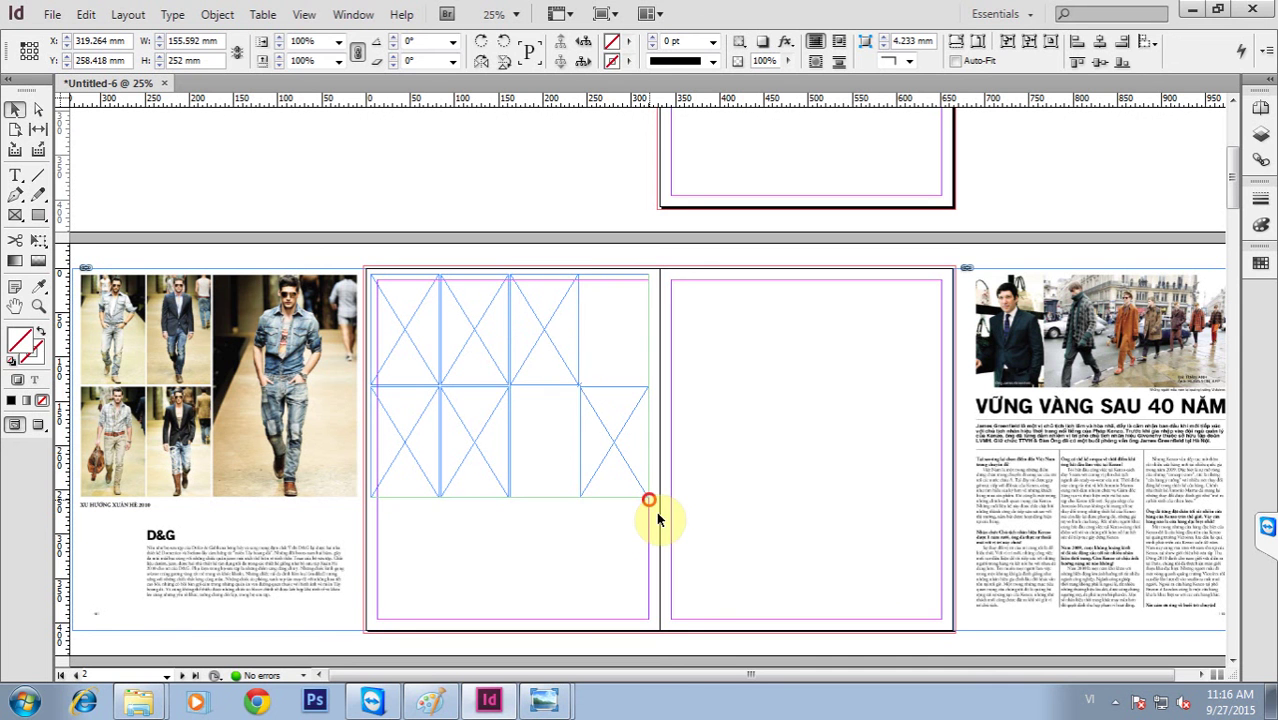
pyautogui.click(619, 532)
# Delete the leftover lower frame of the fourth column, overlapped by the large picture frame.
pyautogui.click(582, 457)
pyautogui.click(584, 317)
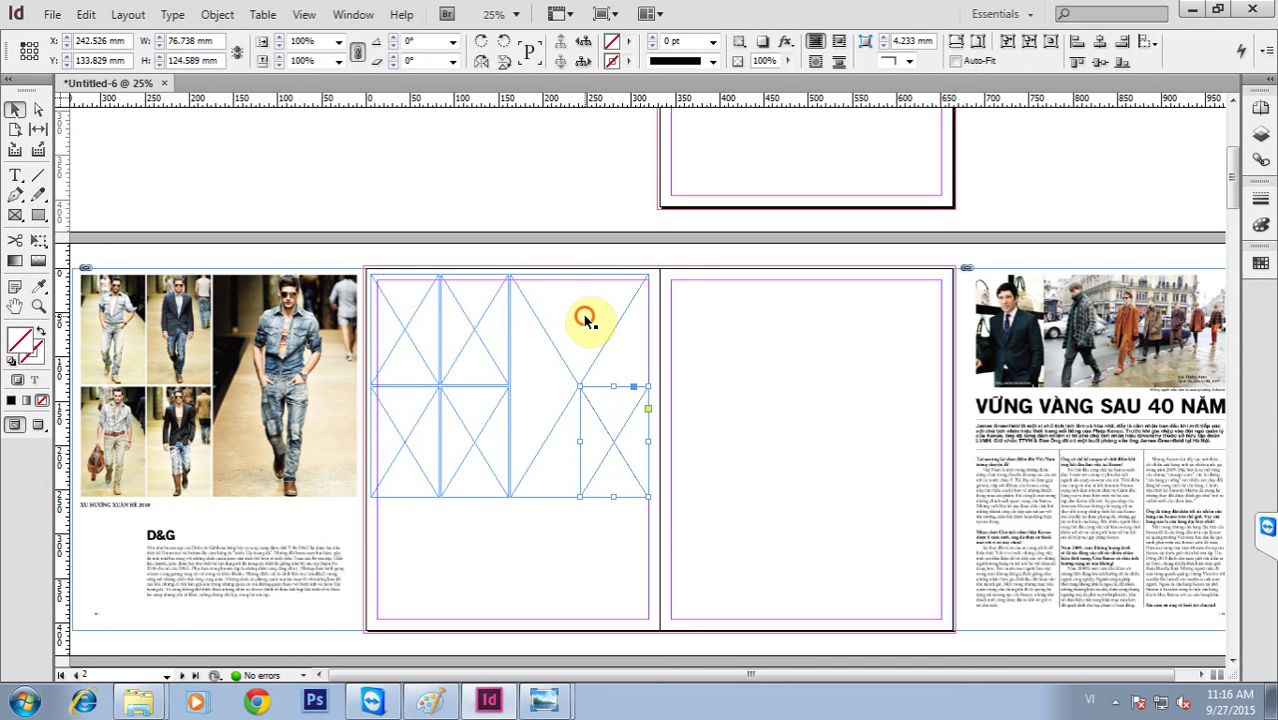
pyautogui.press('Delete')
pyautogui.click(556, 535)
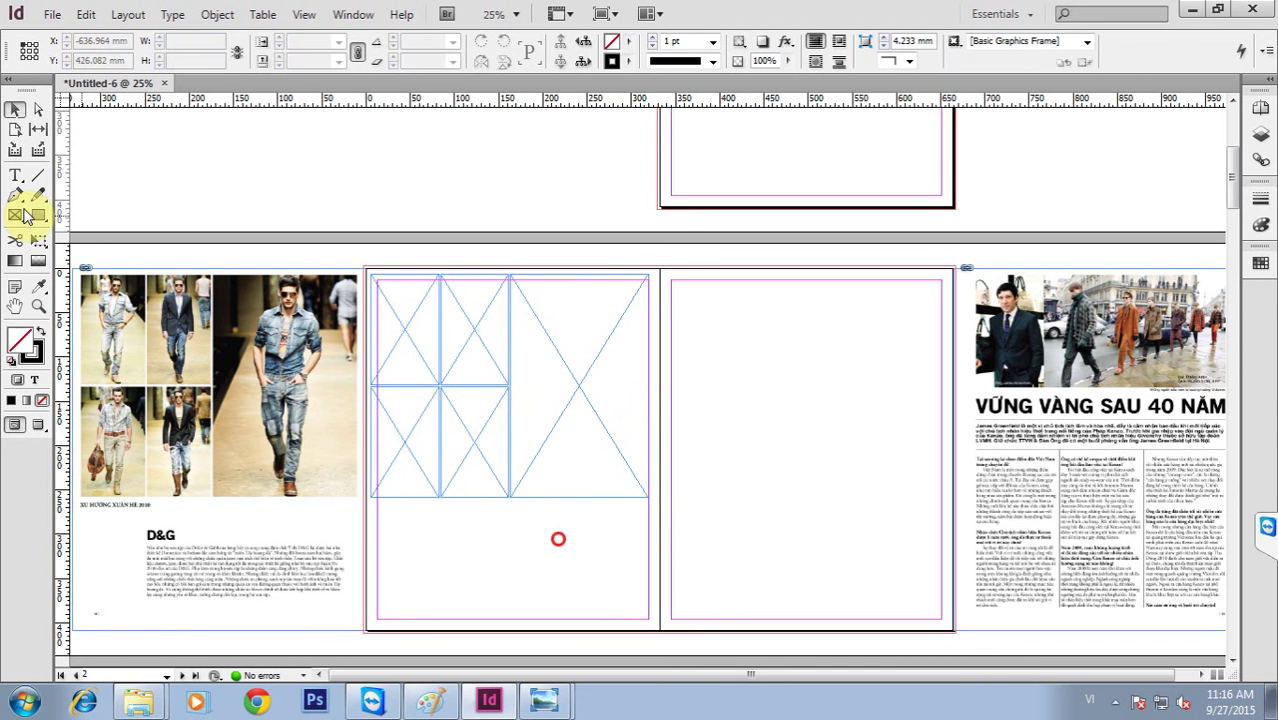
# Create a text frame about 230 × 90 mm in the lower part of page 2, below the picture frames.
pyautogui.click(17, 175)
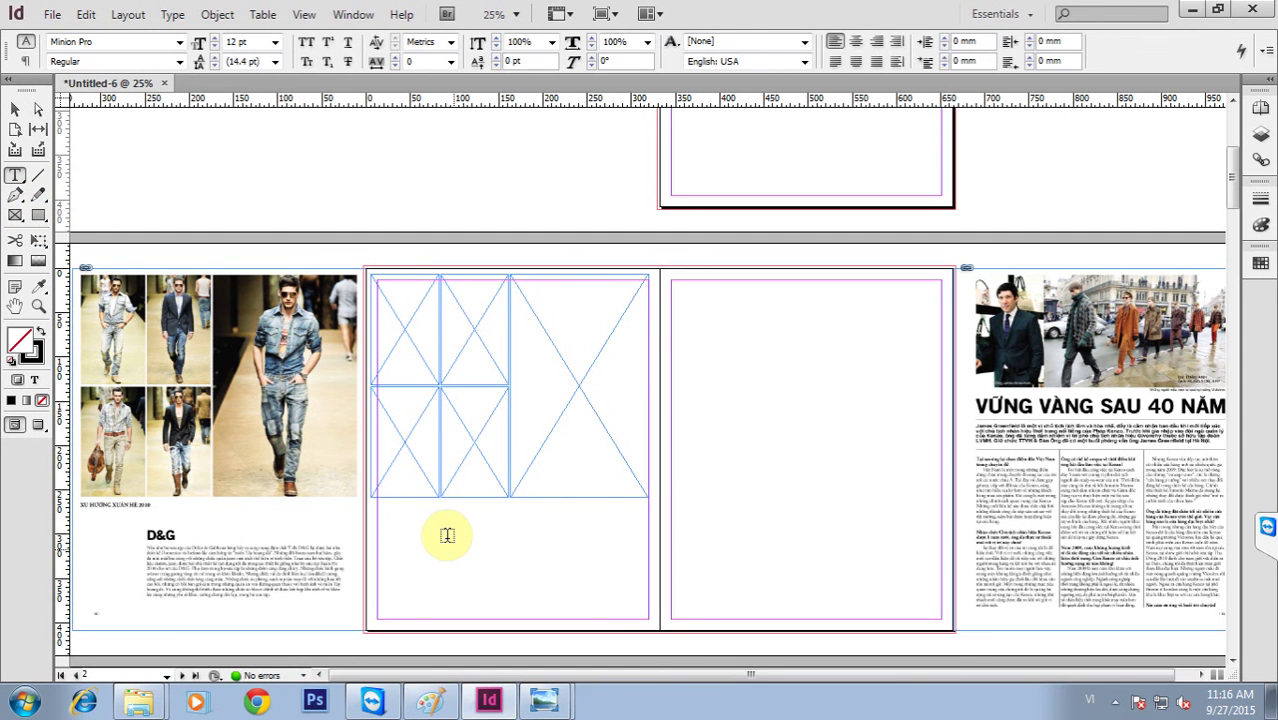
pyautogui.moveTo(443, 524); pyautogui.dragTo(643, 605)
pyautogui.click(15, 108)
# Duplicate the text frame to the grid's left edge, just below the pictures, and shrink the copy to about 128 × 12 mm.
pyautogui.click(540, 562)
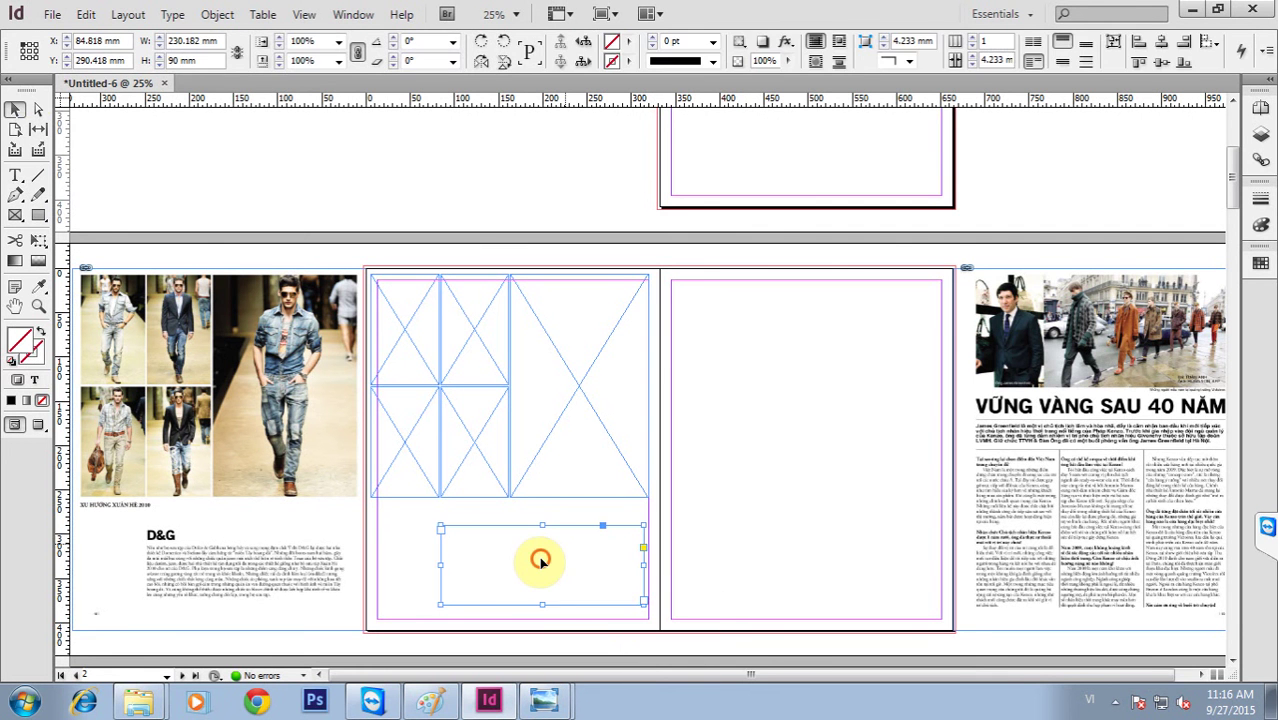
pyautogui.moveTo(540, 562); pyautogui.dragTo(469, 538)
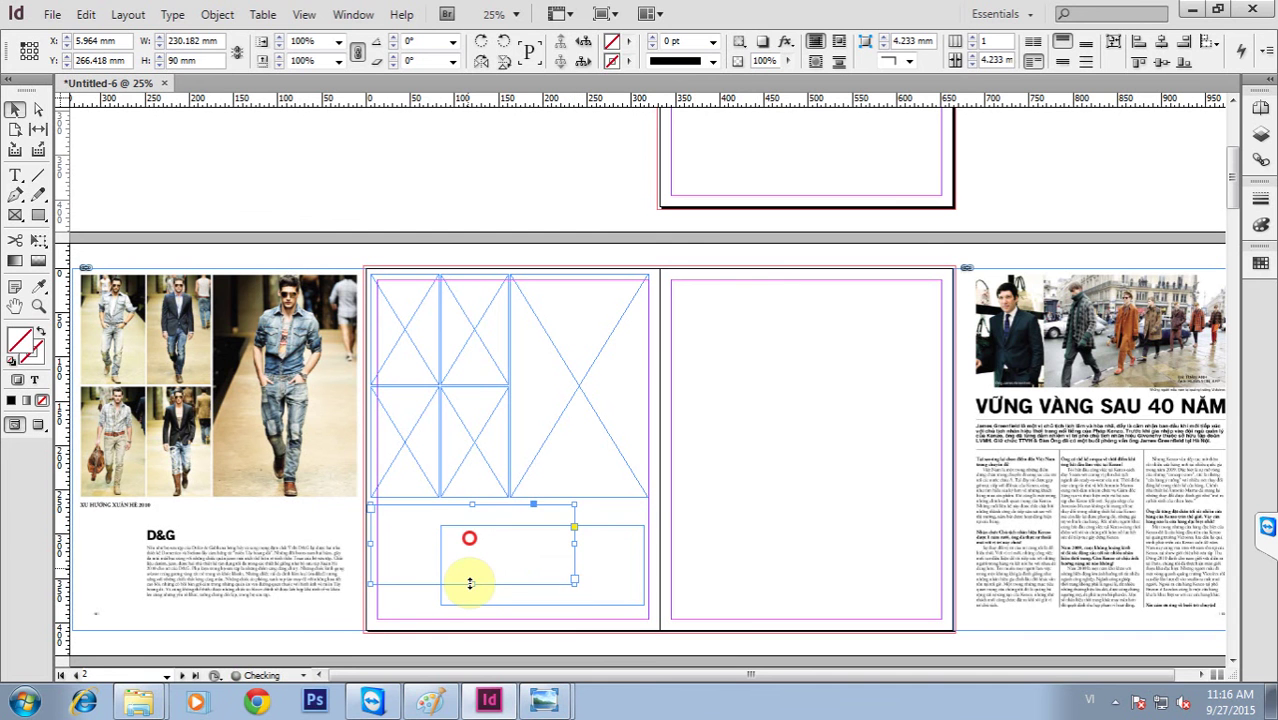
pyautogui.moveTo(574, 580); pyautogui.dragTo(485, 513)
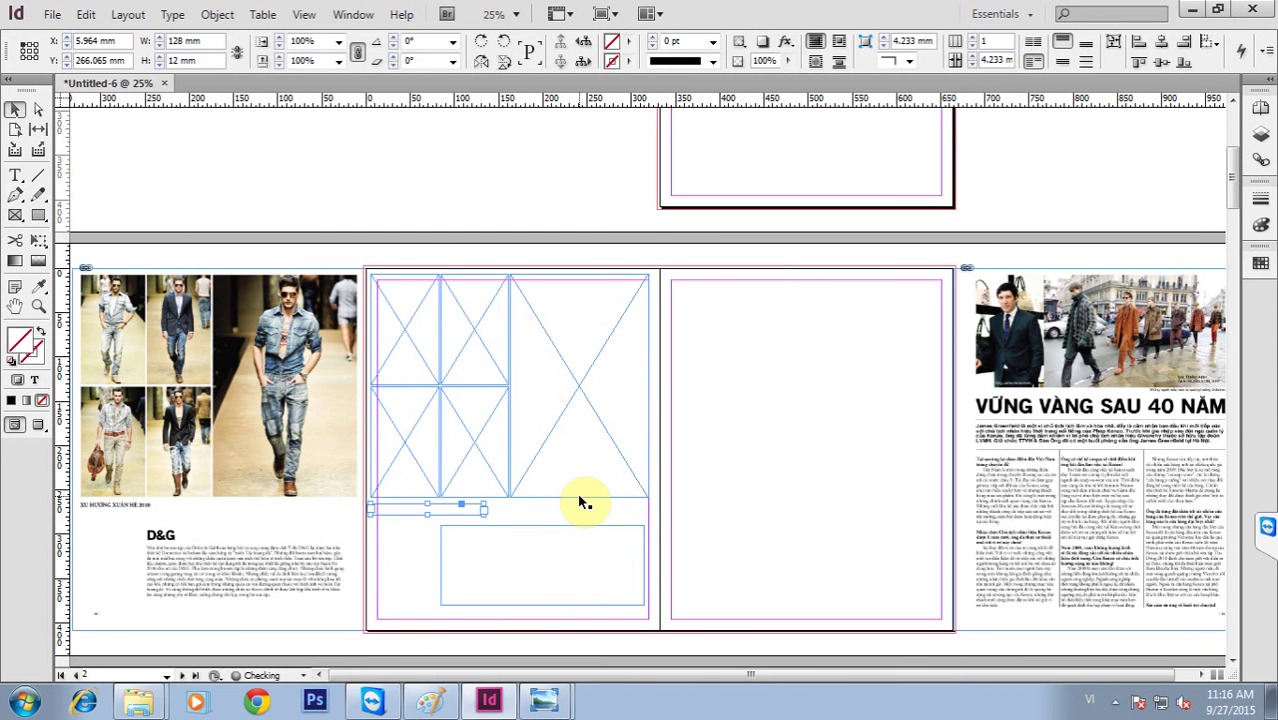
# Nudge the small caption text frame up to about Y 263 mm, closer to the pictures, and deselect it.
pyautogui.press('Up')
pyautogui.press('Up')
pyautogui.press('Up')
pyautogui.press('Up')
pyautogui.press('Up')
pyautogui.press('Up')
pyautogui.press('Up')
pyautogui.press('Up')
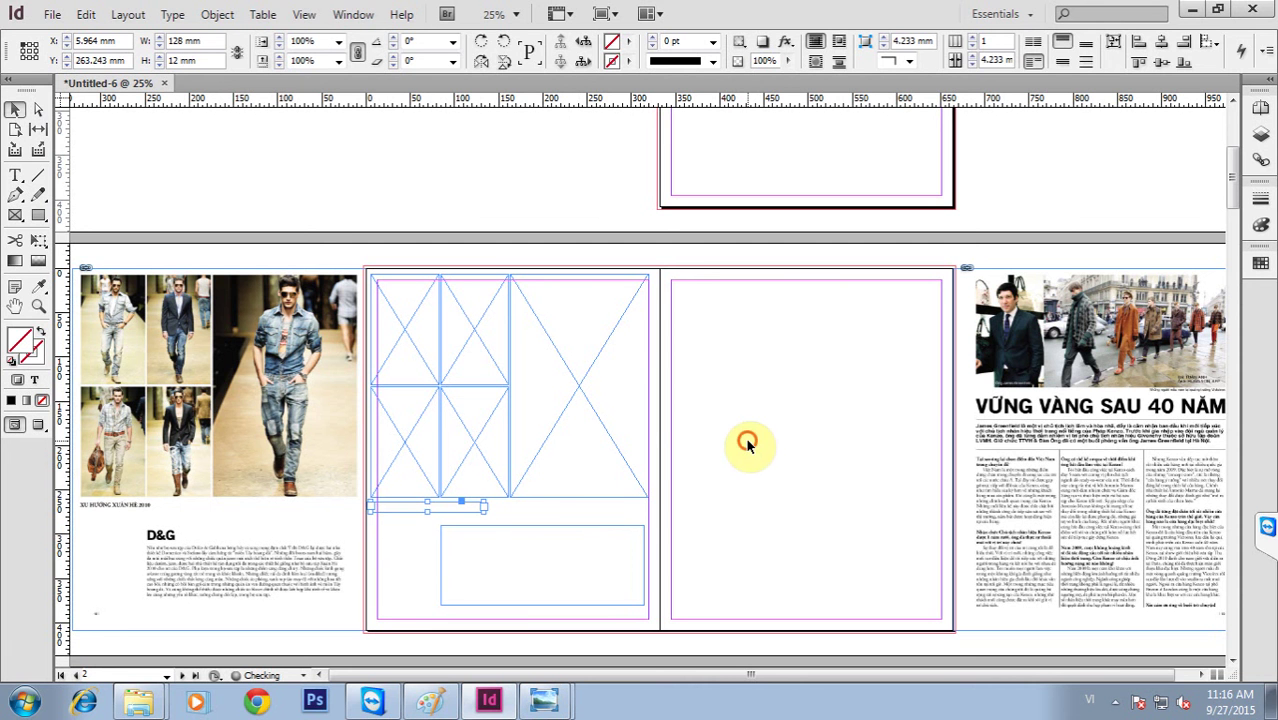
pyautogui.click(746, 440)
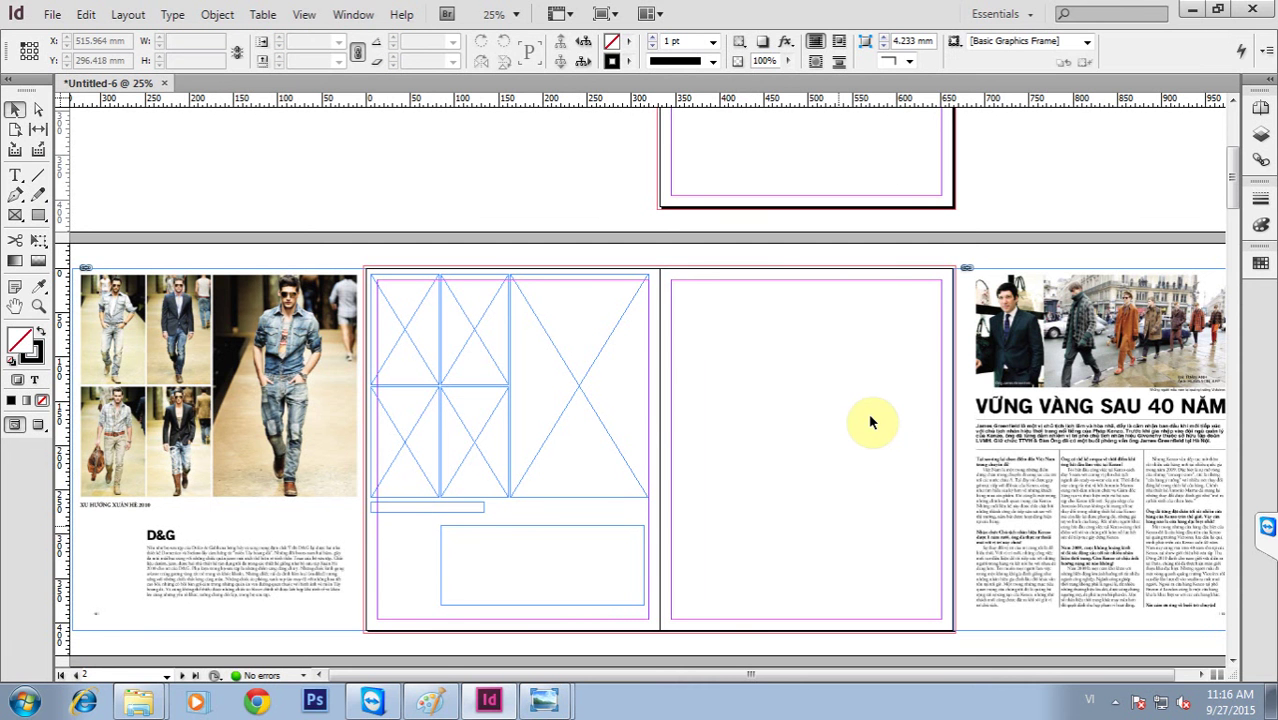
# Copy the large picture frame to the head of page 3 and resize the copy to about 279 × 126 mm.
pyautogui.moveTo(871, 411); pyautogui.dragTo(656, 397)
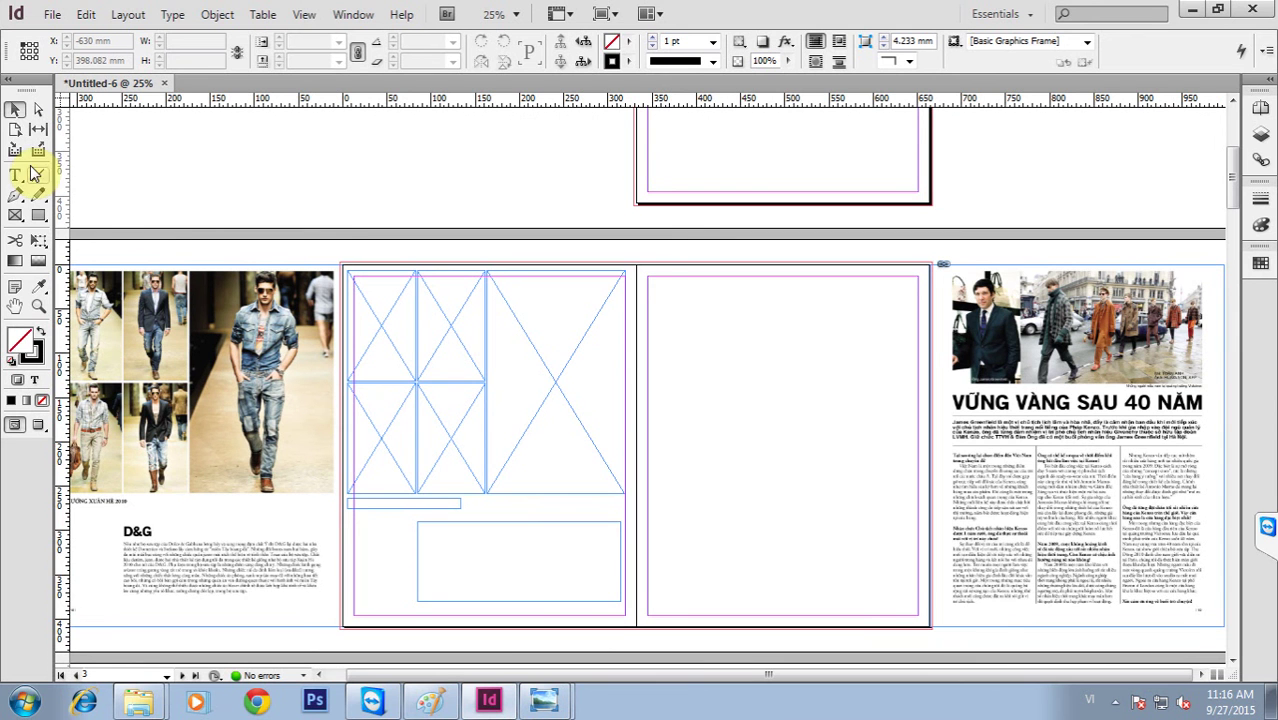
pyautogui.click(16, 214)
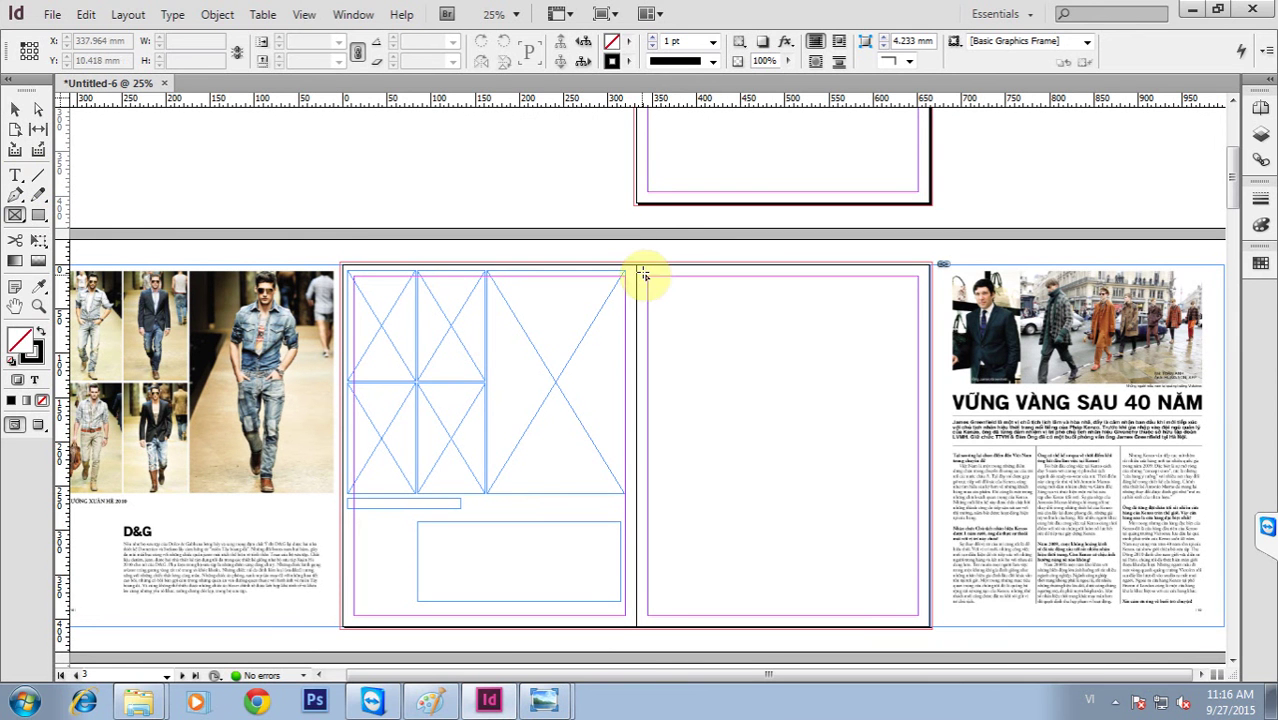
pyautogui.click(15, 108)
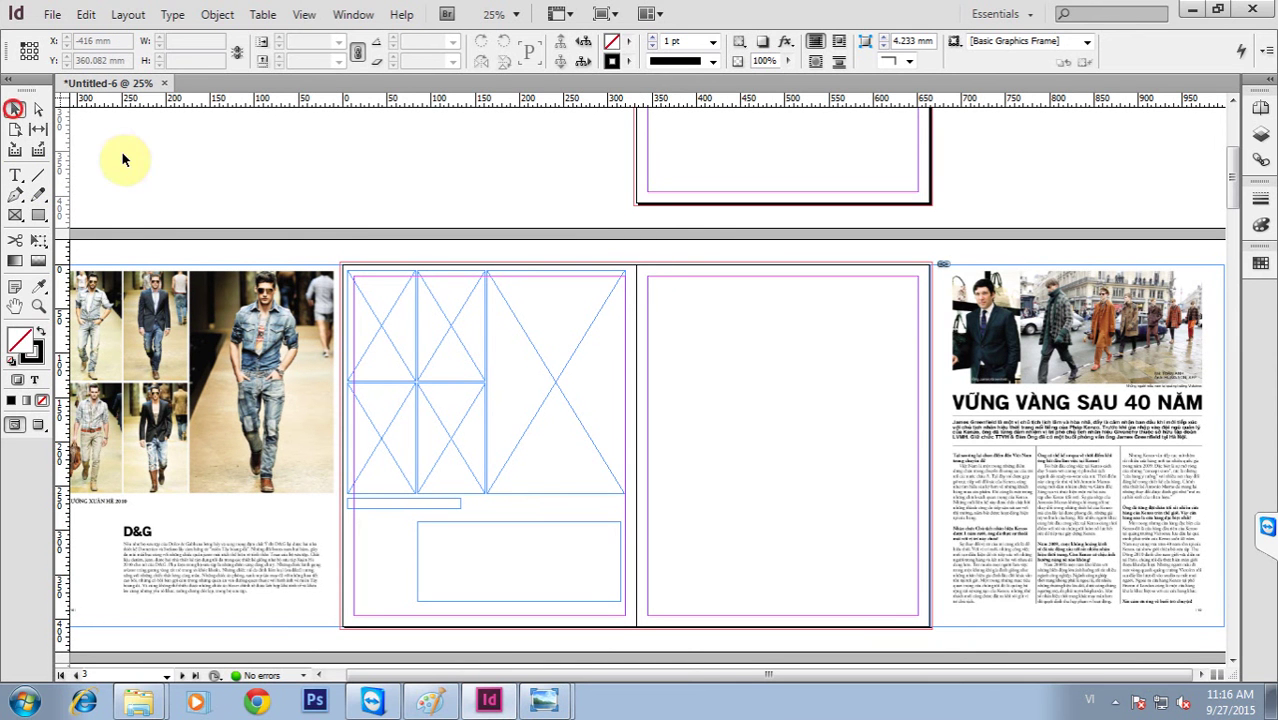
pyautogui.moveTo(573, 361); pyautogui.dragTo(907, 377)
pyautogui.moveTo(781, 494); pyautogui.dragTo(797, 381)
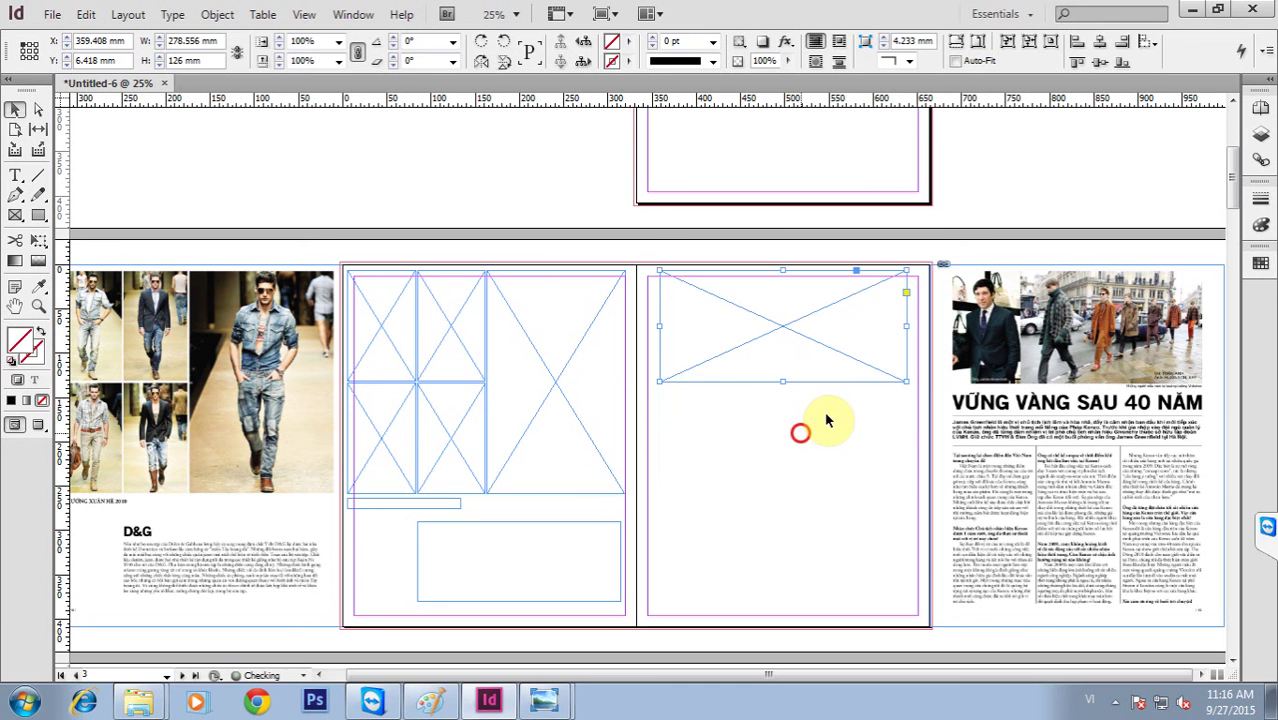
pyautogui.moveTo(829, 341); pyautogui.dragTo(828, 337)
pyautogui.hotkey('ctrl', 'z')
pyautogui.hotkey('ctrl', 'f')
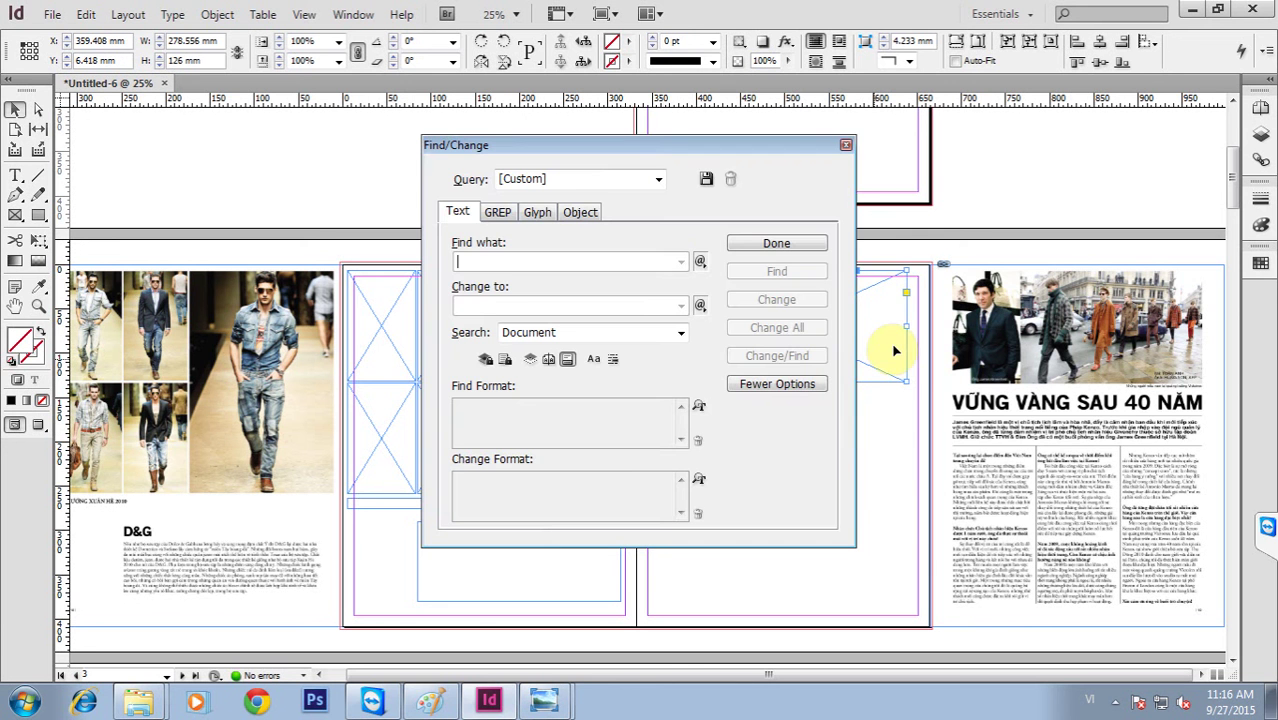
pyautogui.click(845, 147)
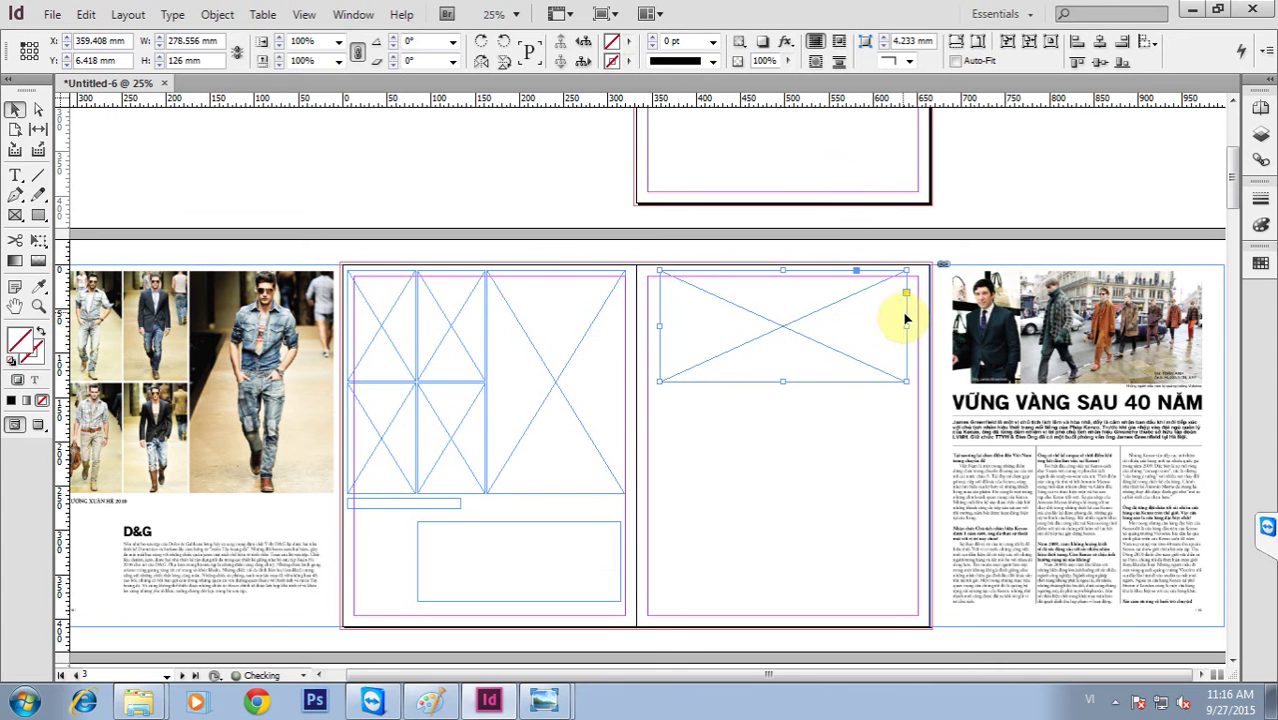
# Split page 3's picture area with a duplicate frame into a narrow left and a wide right frame sharing one edge.
pyautogui.moveTo(906, 326)
pyautogui.mouseDown()
pyautogui.moveTo(721, 343)
pyautogui.moveTo(733, 342)
pyautogui.mouseUp()
pyautogui.click(794, 328)
pyautogui.moveTo(660, 327); pyautogui.dragTo(734, 325)
pyautogui.click(805, 405)
pyautogui.click(846, 438)
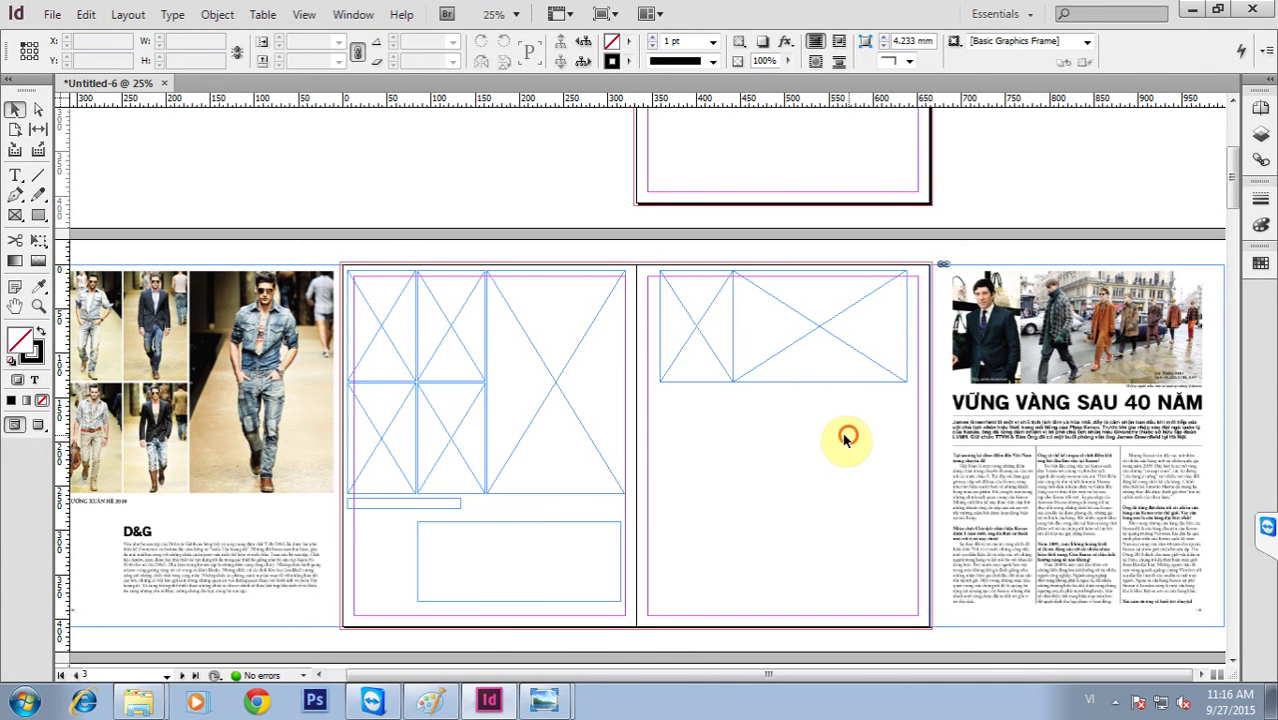
# Copy page 2's larger text frame below page 3's pictures as three stacked frames about 279 mm wide, about 25, 41 and 41 mm high.
pyautogui.click(512, 551)
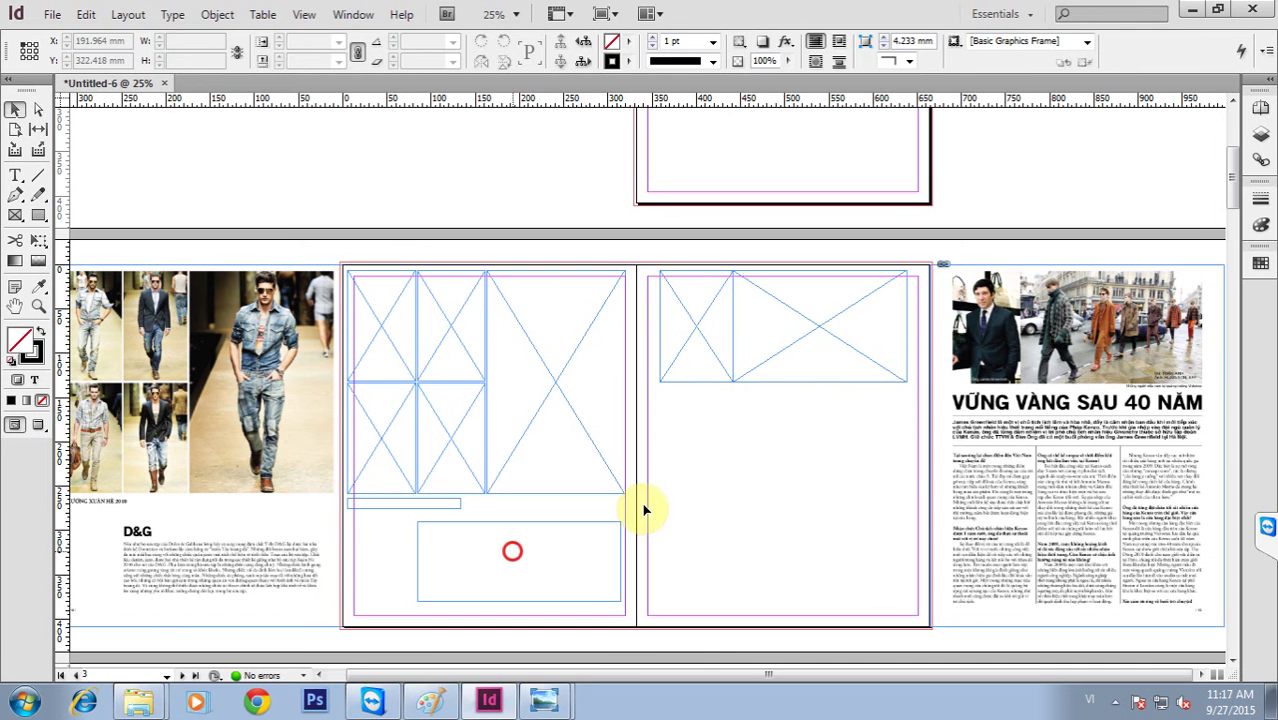
pyautogui.moveTo(517, 552); pyautogui.dragTo(761, 426)
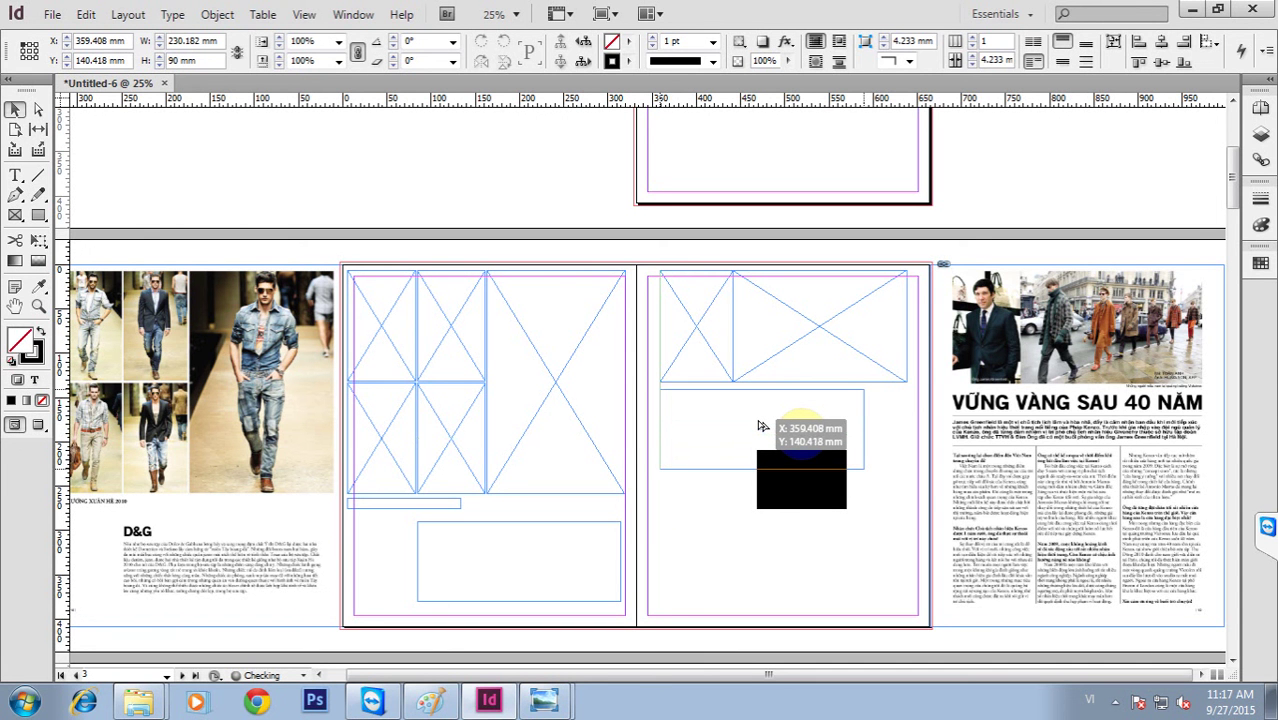
pyautogui.moveTo(760, 426); pyautogui.dragTo(758, 421)
pyautogui.moveTo(863, 430); pyautogui.dragTo(907, 414)
pyautogui.moveTo(782, 472)
pyautogui.mouseDown()
pyautogui.moveTo(787, 410)
pyautogui.moveTo(813, 418)
pyautogui.moveTo(813, 436)
pyautogui.moveTo(782, 453)
pyautogui.mouseUp()
pyautogui.click(781, 527)
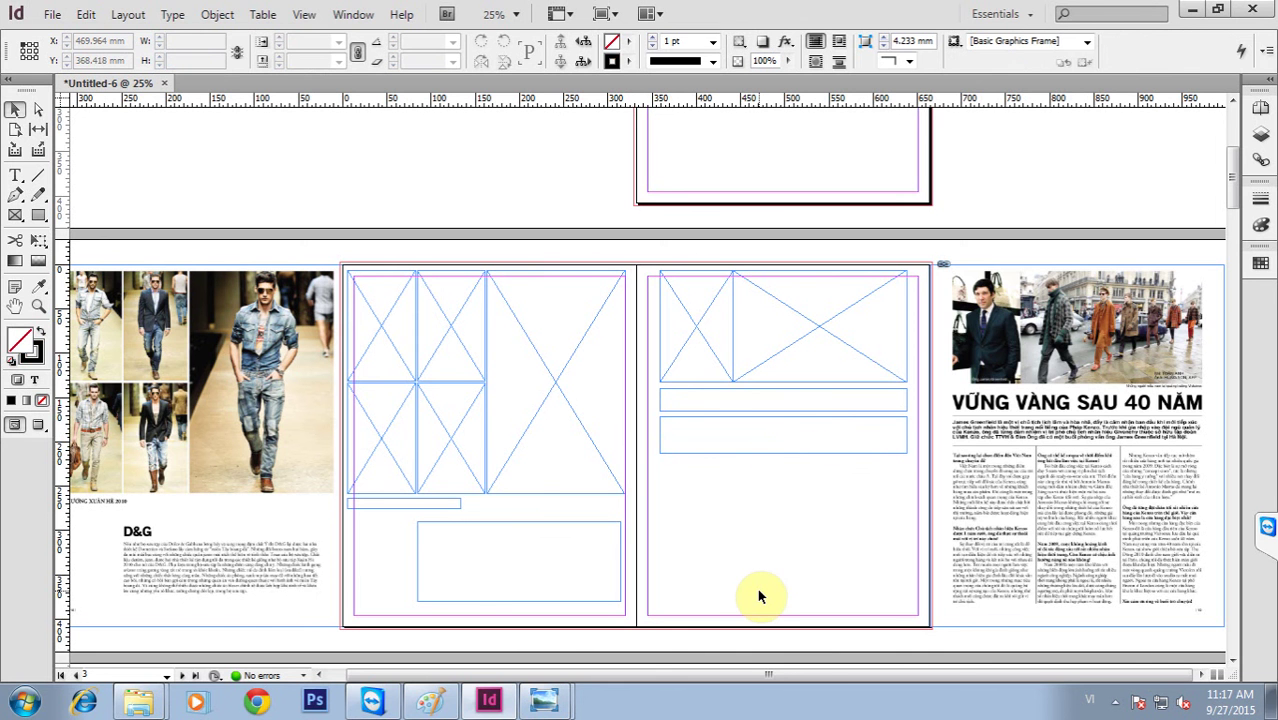
pyautogui.click(755, 435)
pyautogui.moveTo(755, 435); pyautogui.dragTo(743, 463)
# Nudge page 3's headline text frame up slightly and reduce its height to about 21 mm.
pyautogui.click(771, 405)
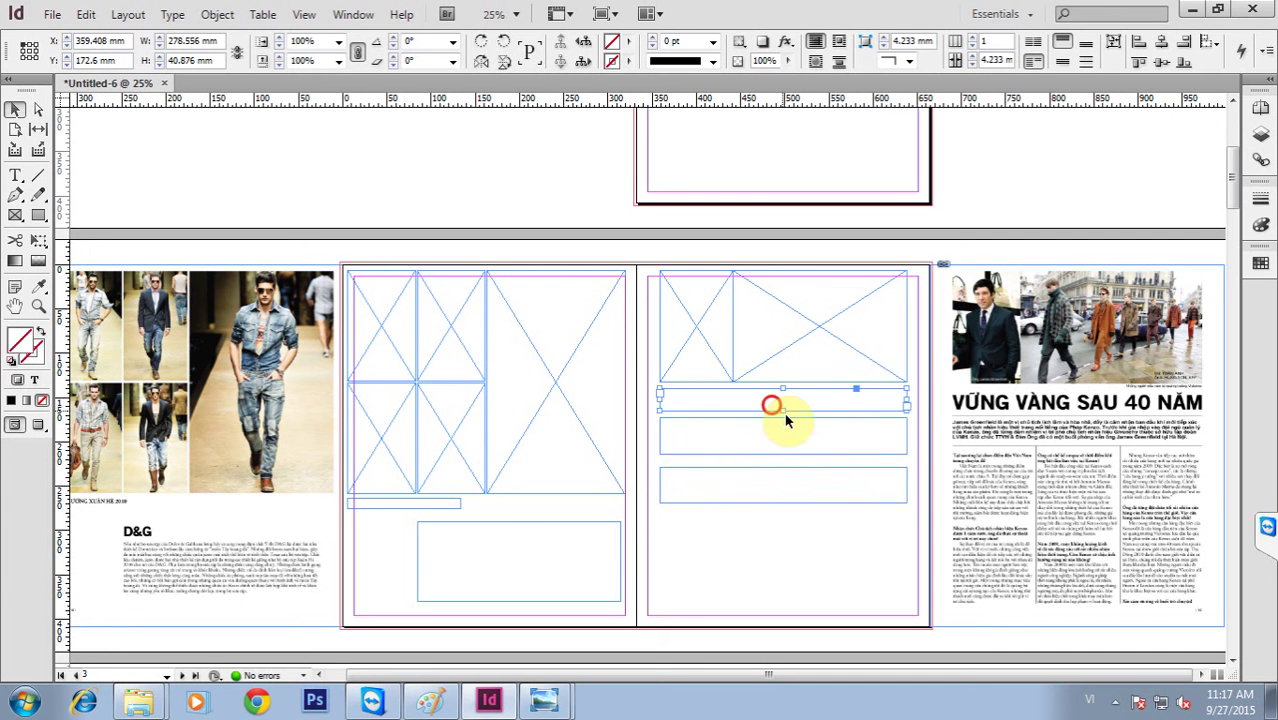
pyautogui.press('Up')
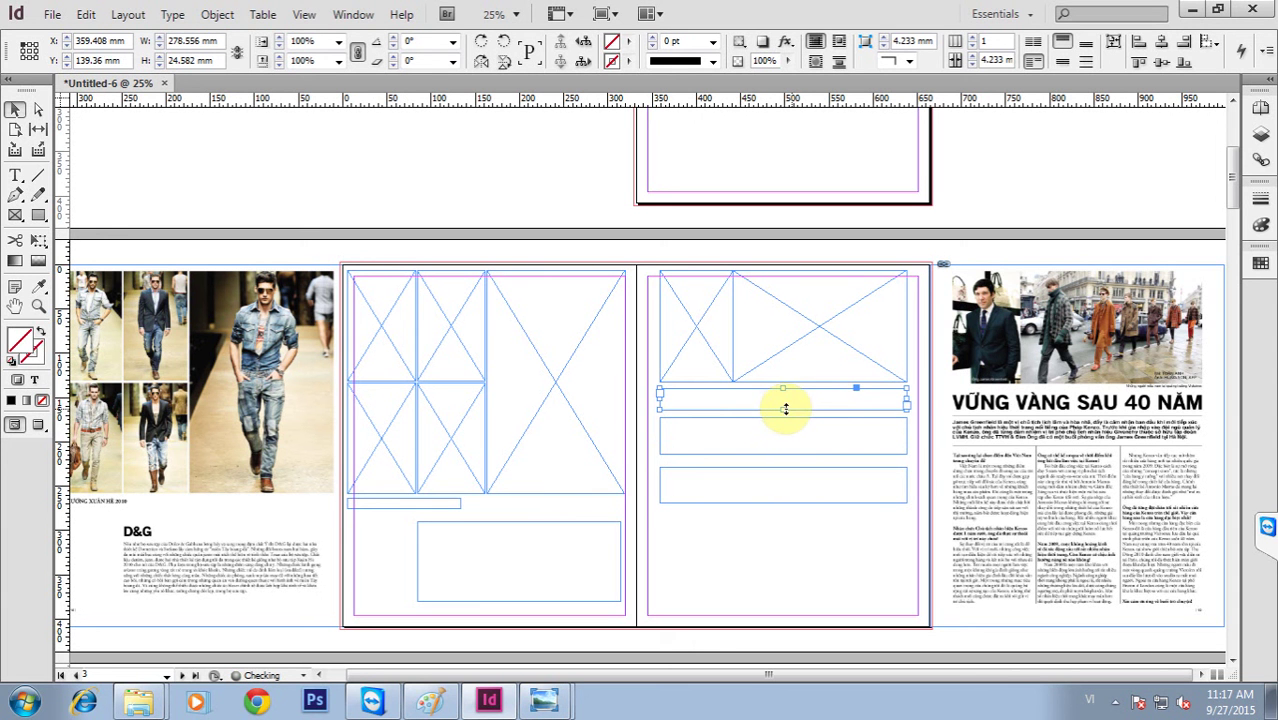
pyautogui.moveTo(785, 409); pyautogui.dragTo(785, 408)
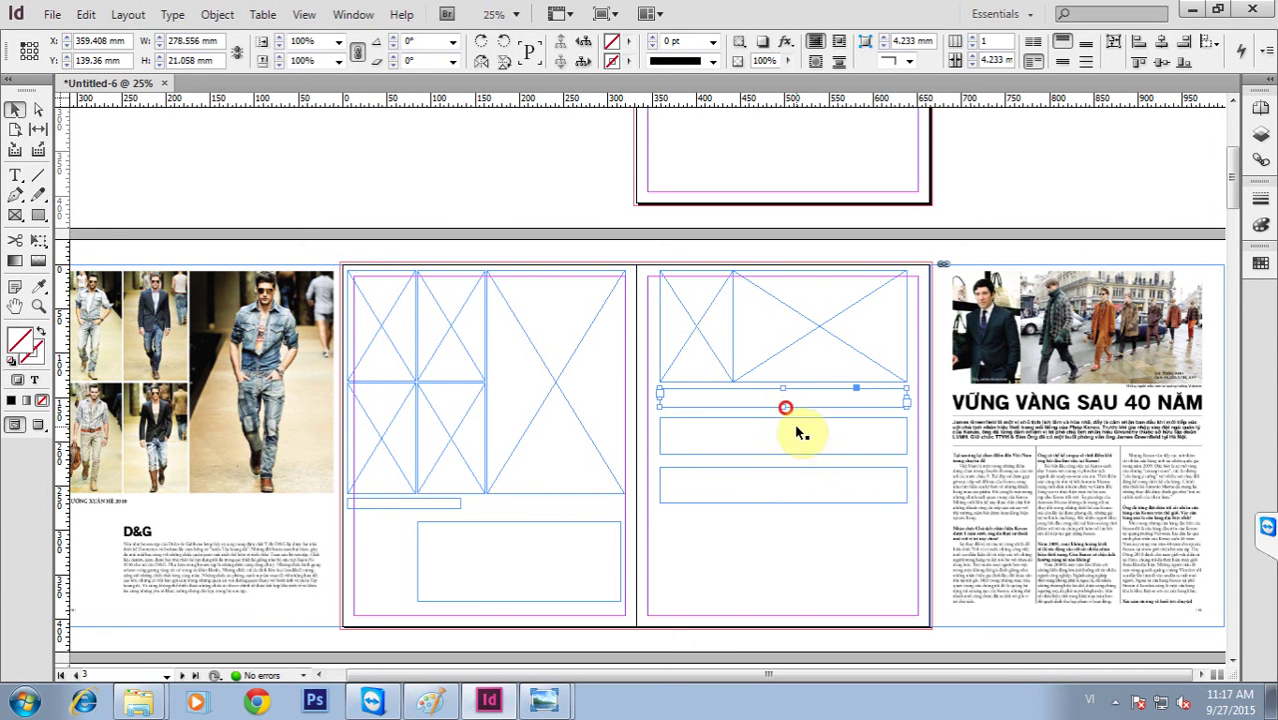
# Shorten page 3's second text frame to about 31 mm and stretch the third, starting at about Y 216 mm, to about 169 mm high.
pyautogui.click(795, 427)
pyautogui.click(781, 456)
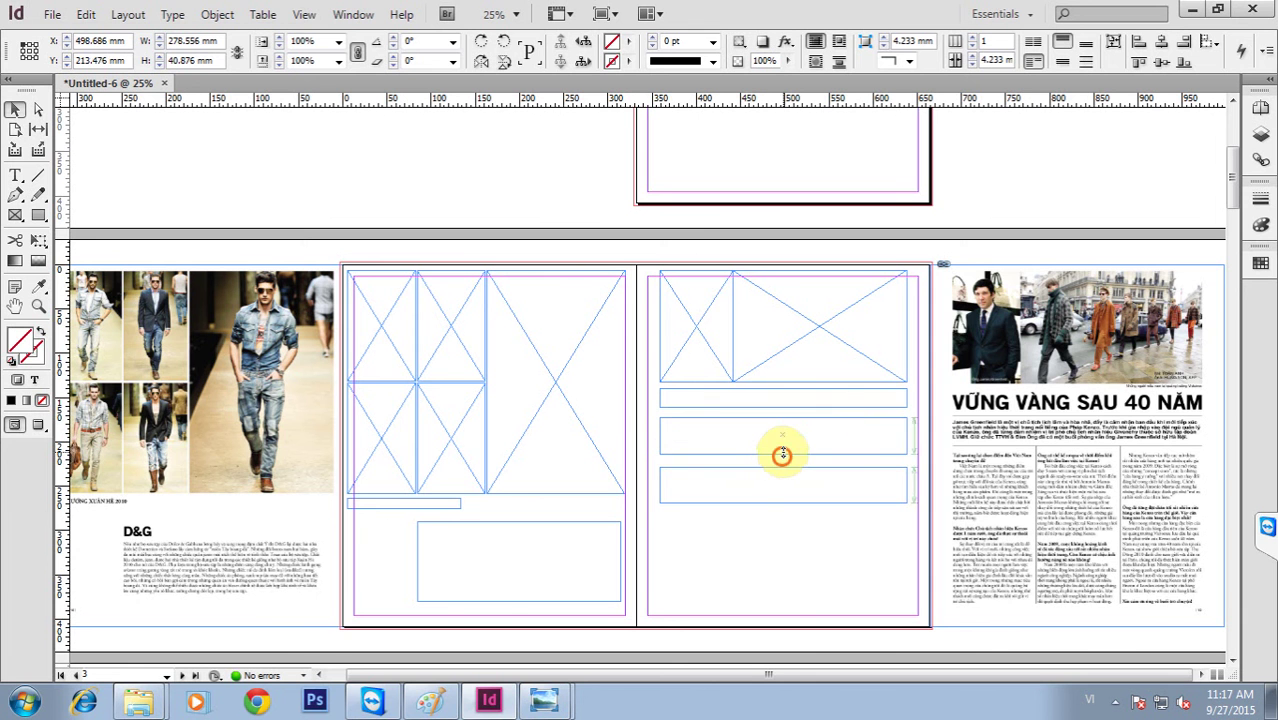
pyautogui.moveTo(782, 455); pyautogui.dragTo(784, 449)
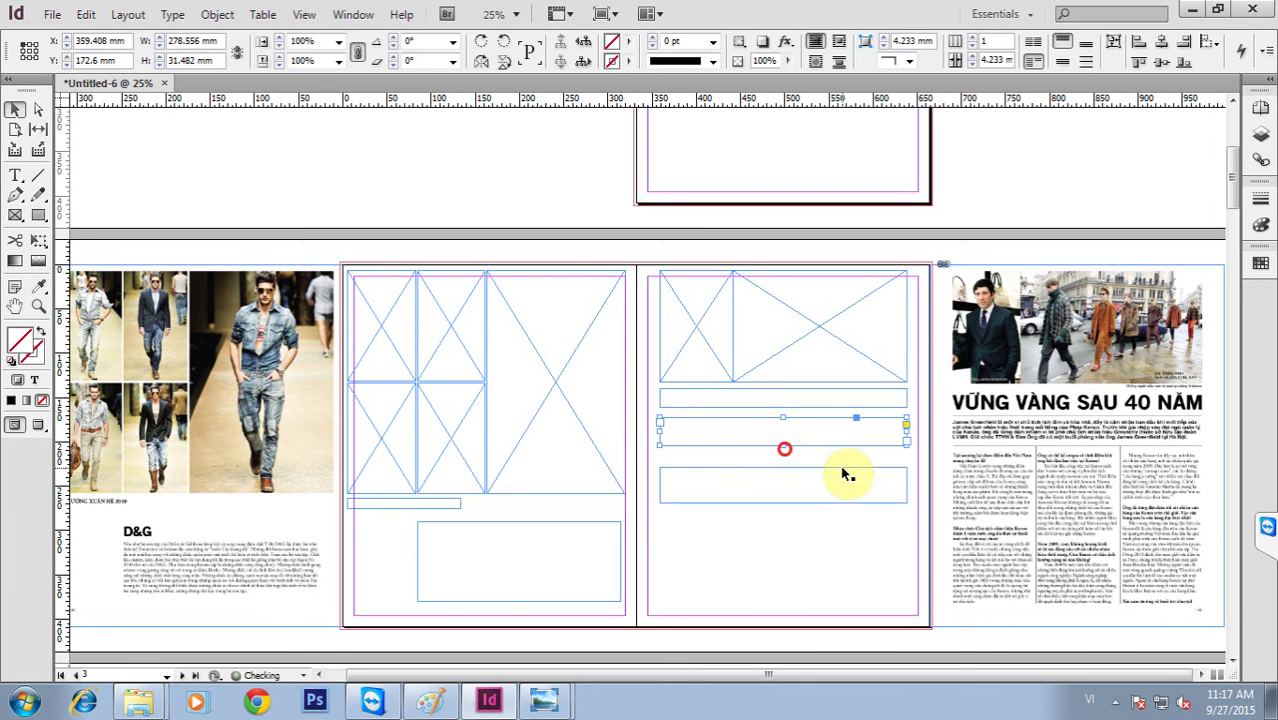
pyautogui.click(780, 476)
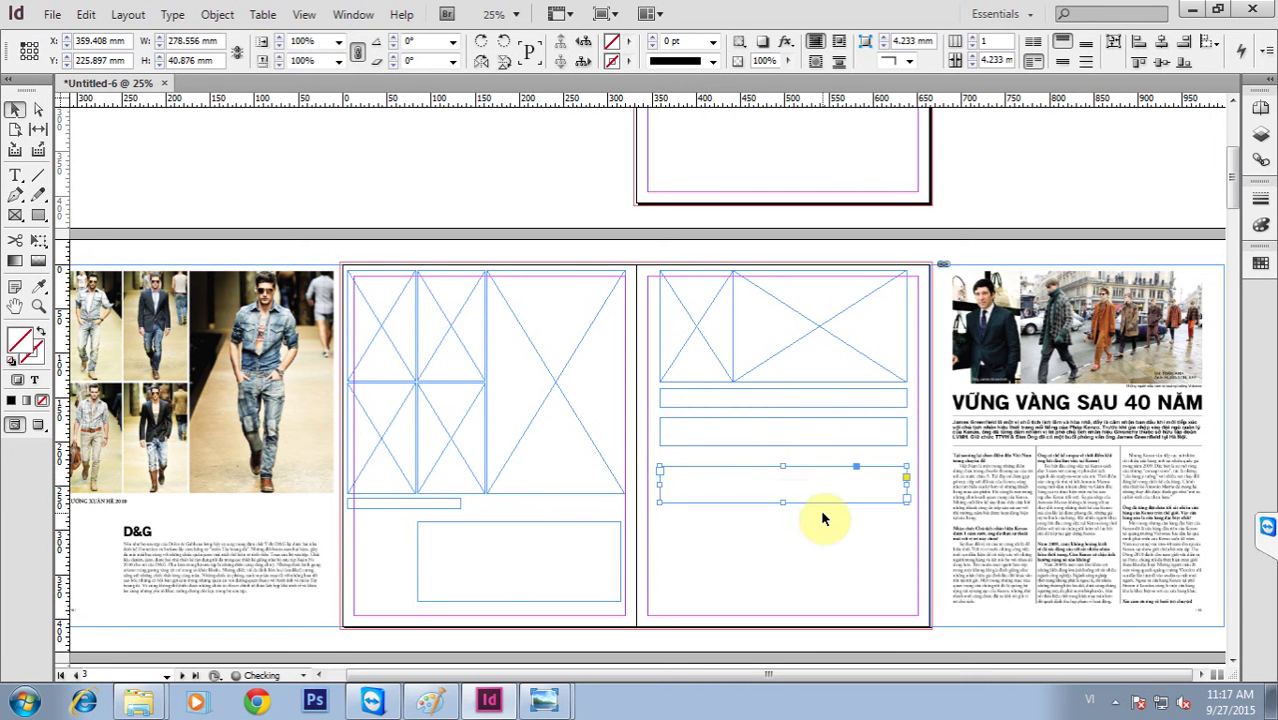
pyautogui.moveTo(793, 469); pyautogui.dragTo(786, 606)
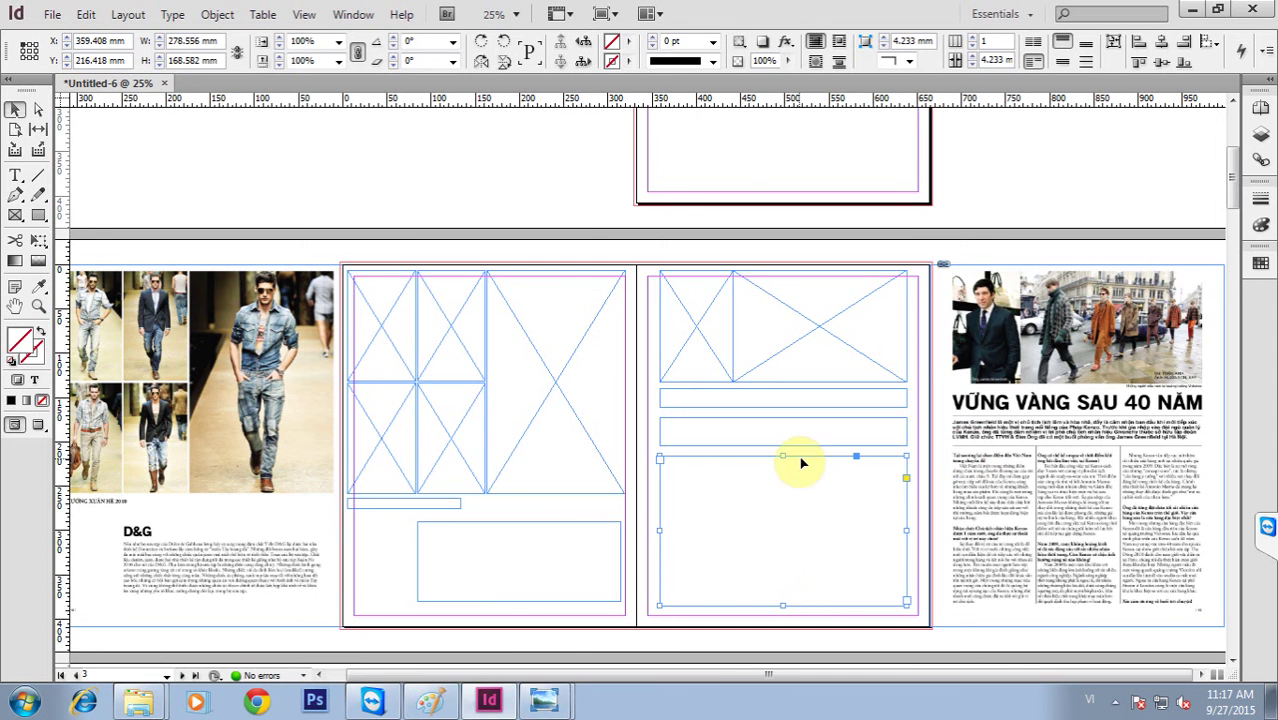
# Shorten page 3's intro text frame to fit the reference and extend the body text frame upward to about 173 mm high.
pyautogui.hotkey('ctrl', 'space')
pyautogui.moveTo(608, 347); pyautogui.dragTo(1084, 577)
pyautogui.moveTo(608, 347); pyautogui.dragTo(1097, 571)
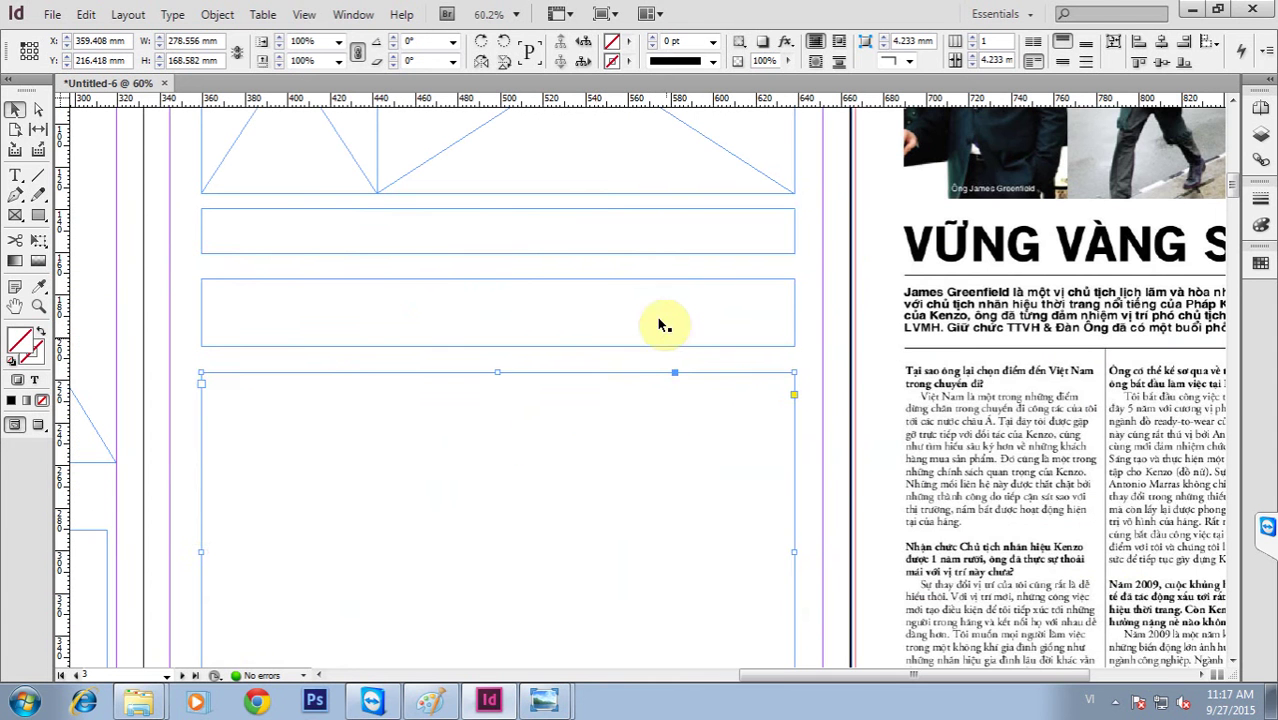
pyautogui.click(594, 246)
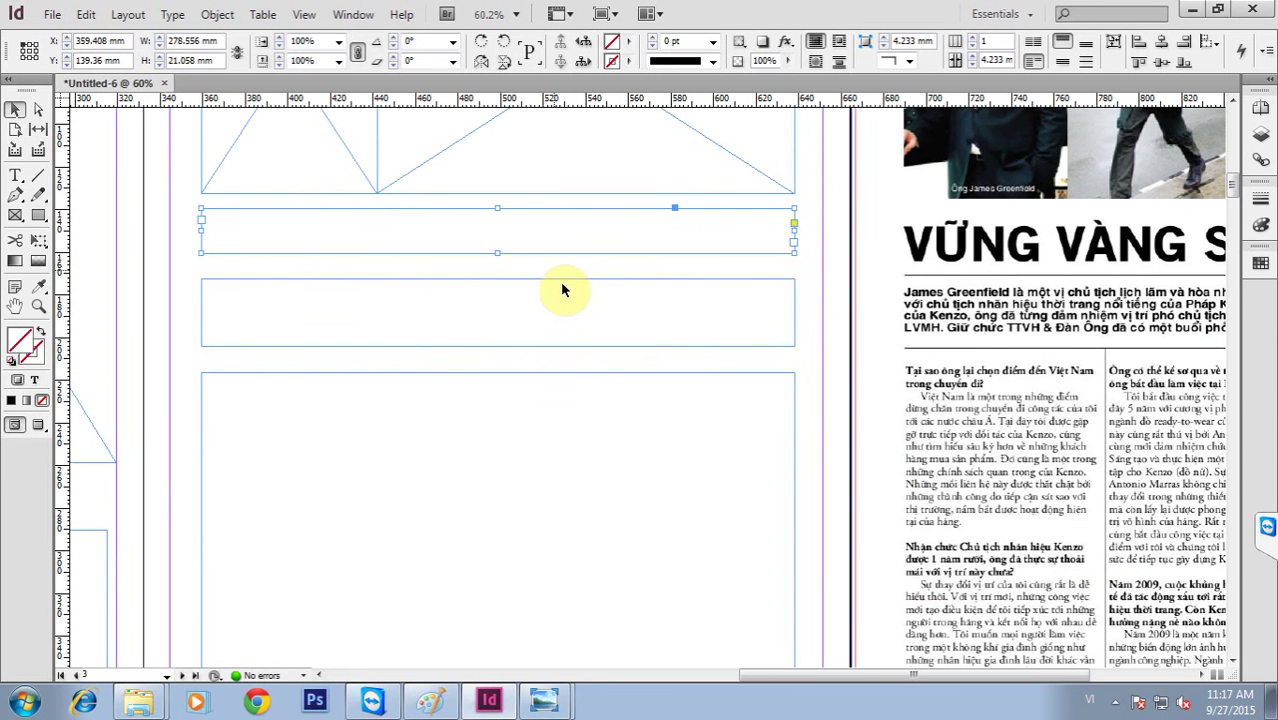
pyautogui.click(545, 342)
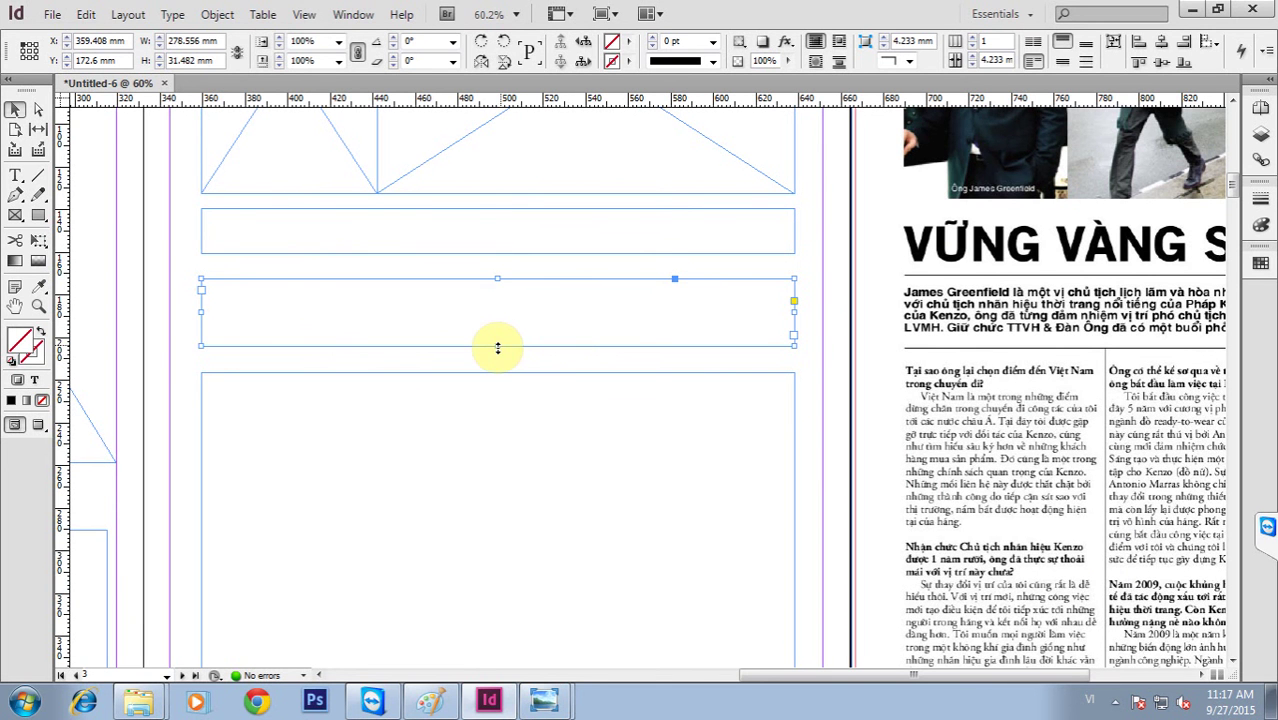
pyautogui.moveTo(497, 347)
pyautogui.mouseDown()
pyautogui.moveTo(505, 334)
pyautogui.moveTo(497, 364)
pyautogui.mouseUp()
pyautogui.click(527, 401)
pyautogui.keyDown('ctrl'); pyautogui.keyDown('alt'); pyautogui.click(550, 452); pyautogui.keyUp('alt'); pyautogui.keyUp('ctrl')
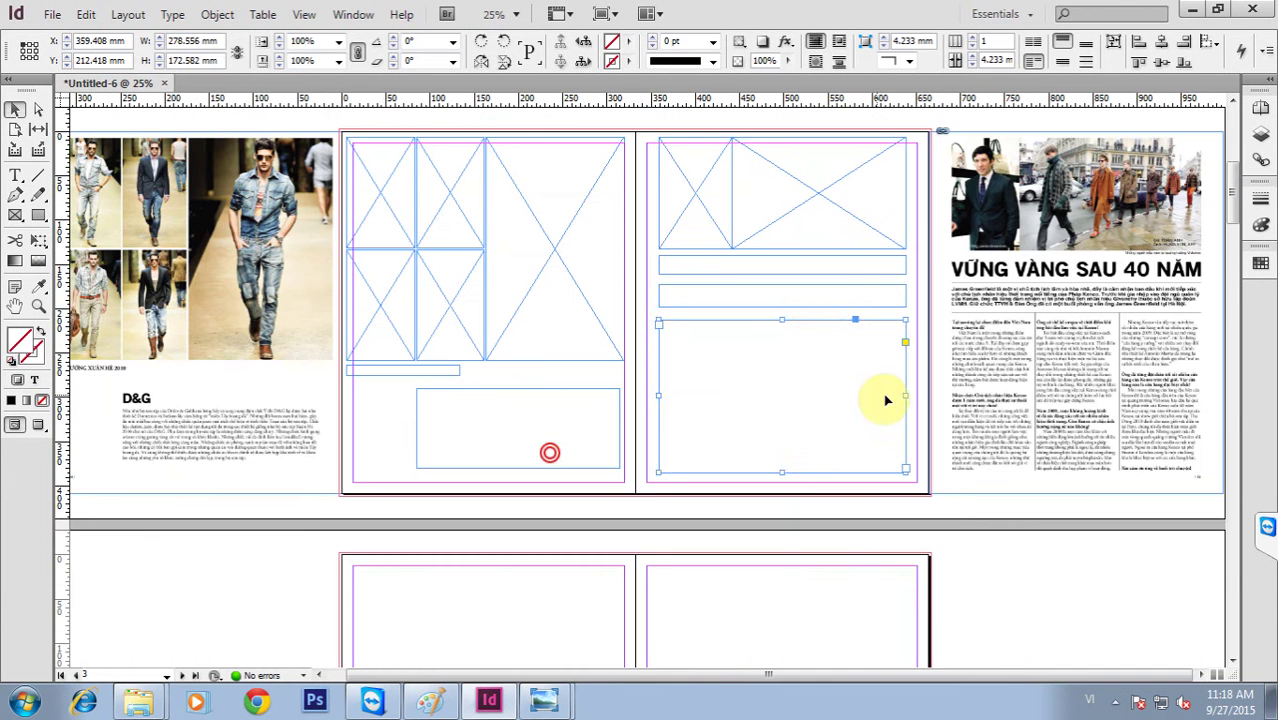
# Narrow page 3's body text frame to about 83 mm, copy it to form three columns, and link the frames into one text thread.
pyautogui.moveTo(904, 396); pyautogui.dragTo(799, 408)
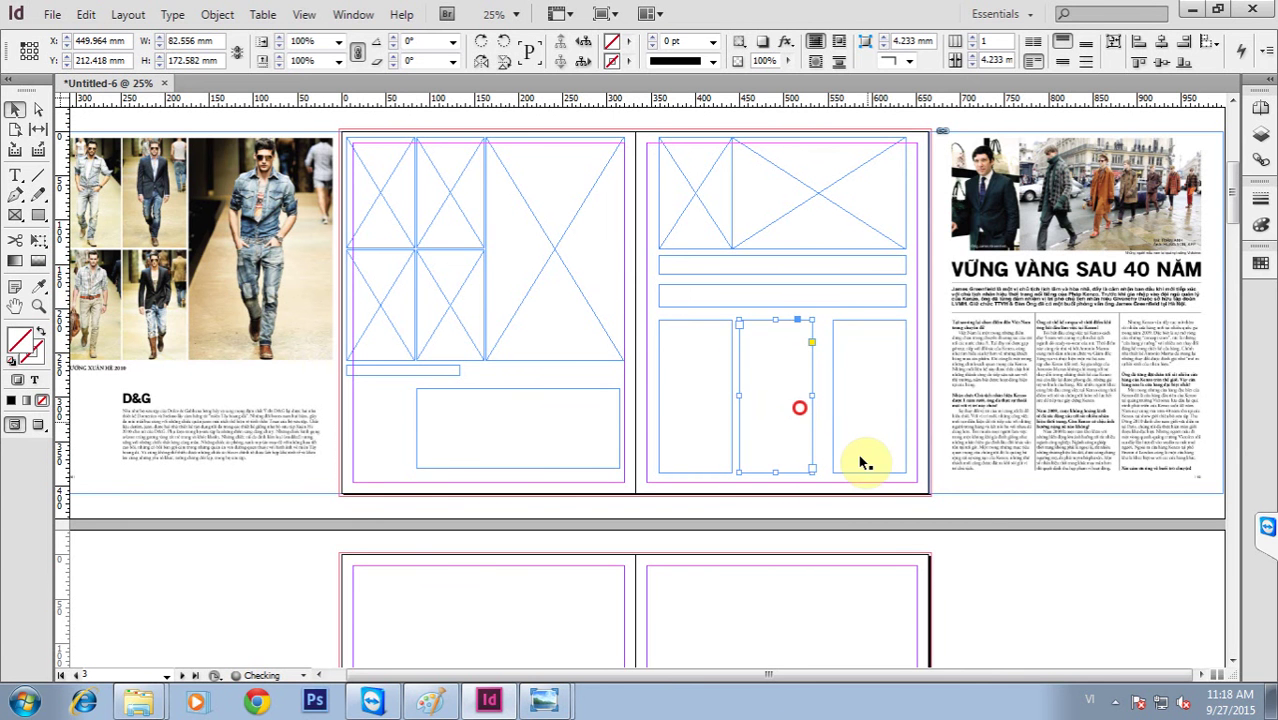
pyautogui.click(706, 421)
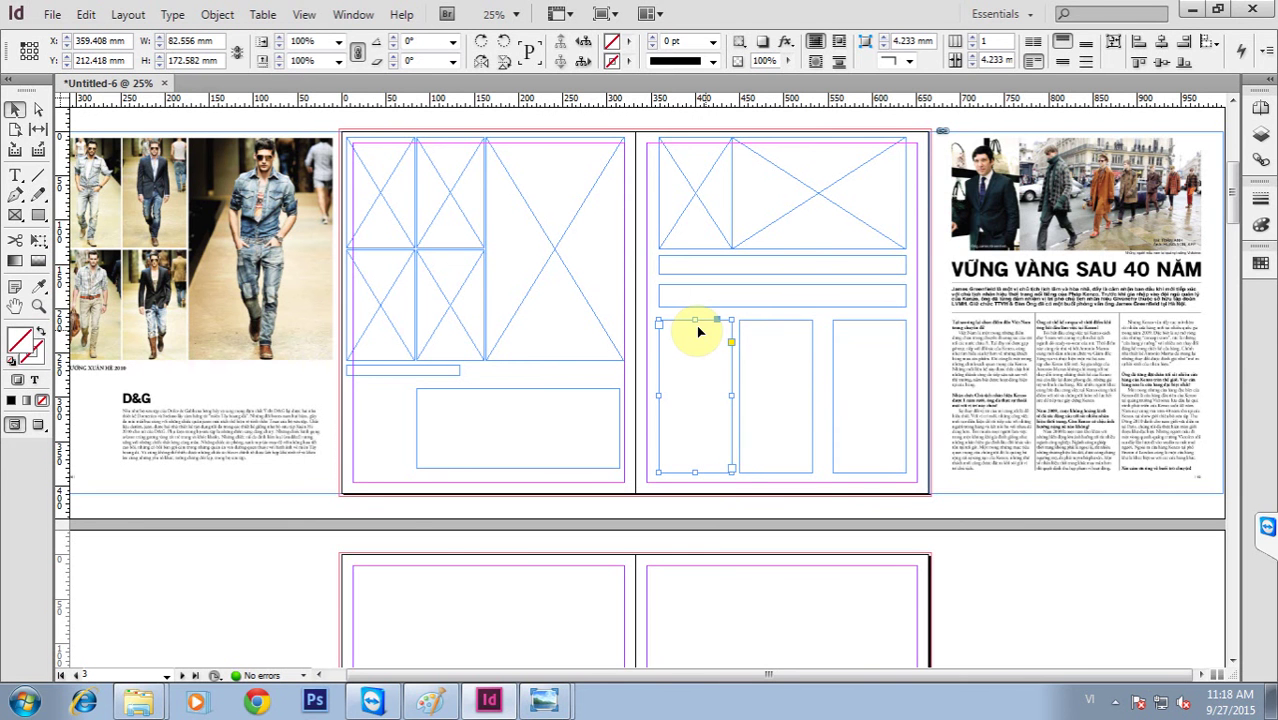
pyautogui.moveTo(728, 467); pyautogui.dragTo(815, 477)
pyautogui.click(815, 472)
pyautogui.click(876, 394)
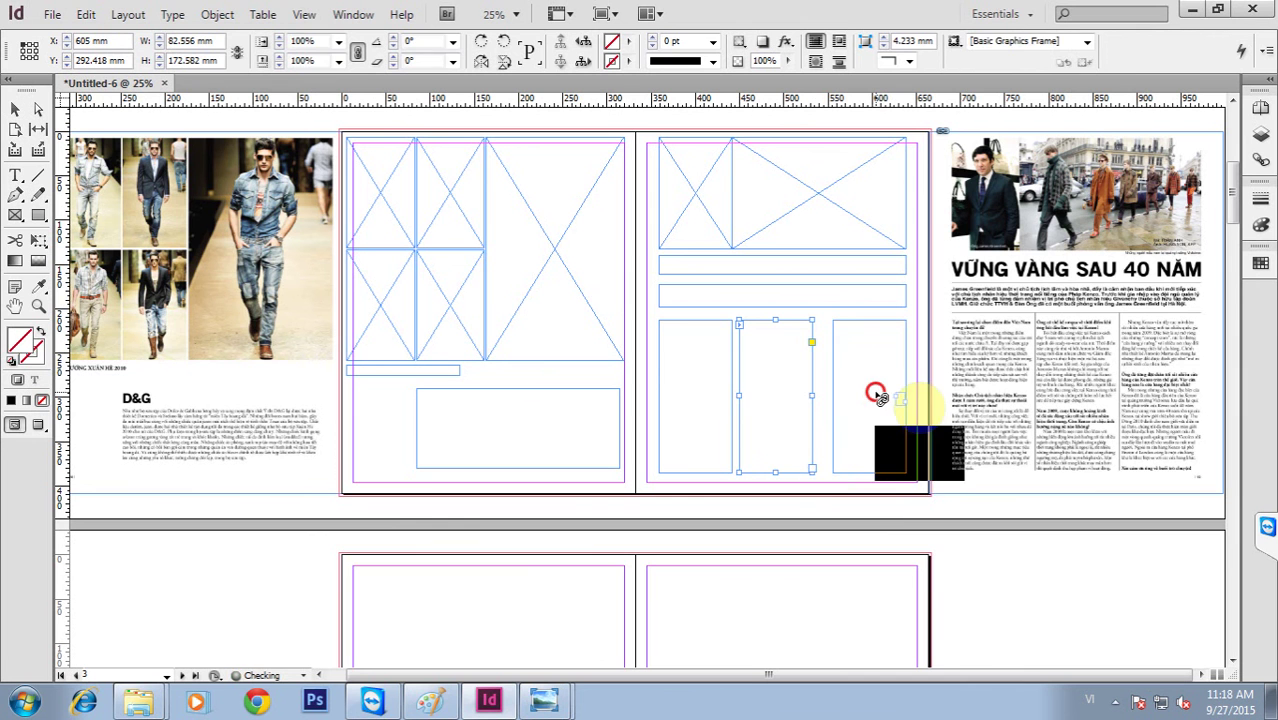
pyautogui.moveTo(878, 397); pyautogui.dragTo(880, 398)
pyautogui.click(692, 397)
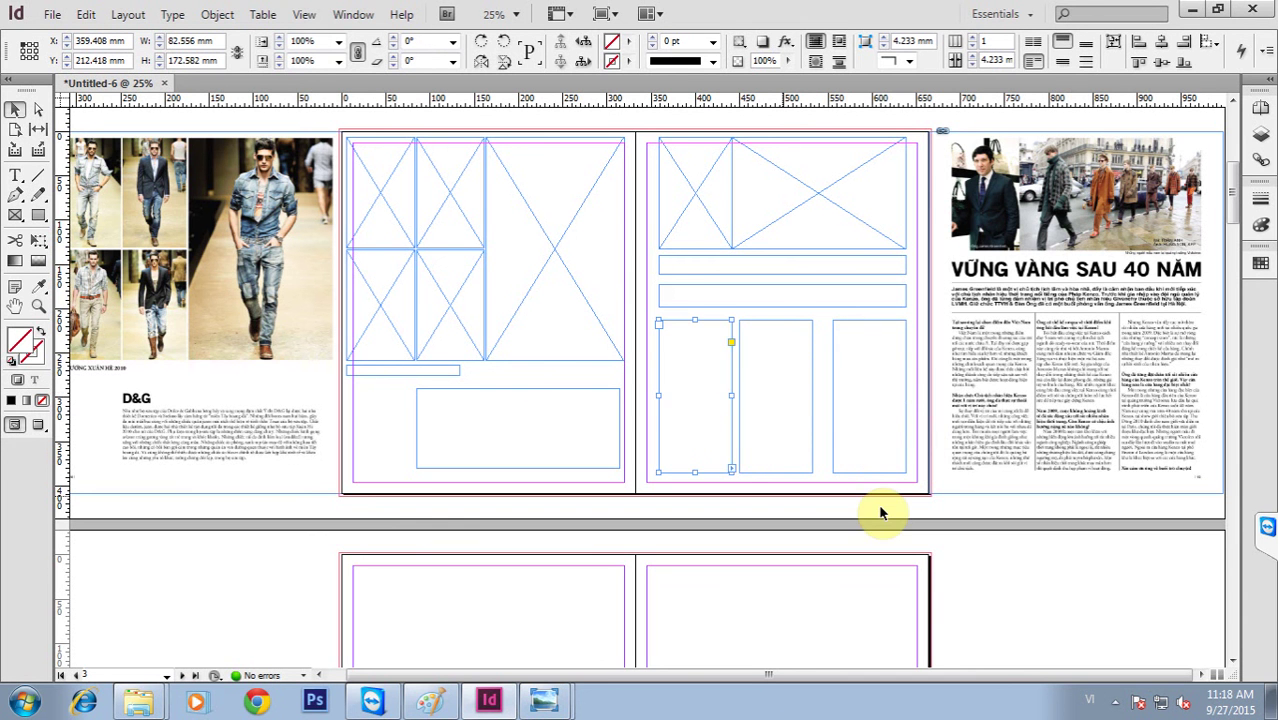
# Delete the three separate column text frames below page 3's intro text frame.
pyautogui.moveTo(906, 507); pyautogui.dragTo(728, 470)
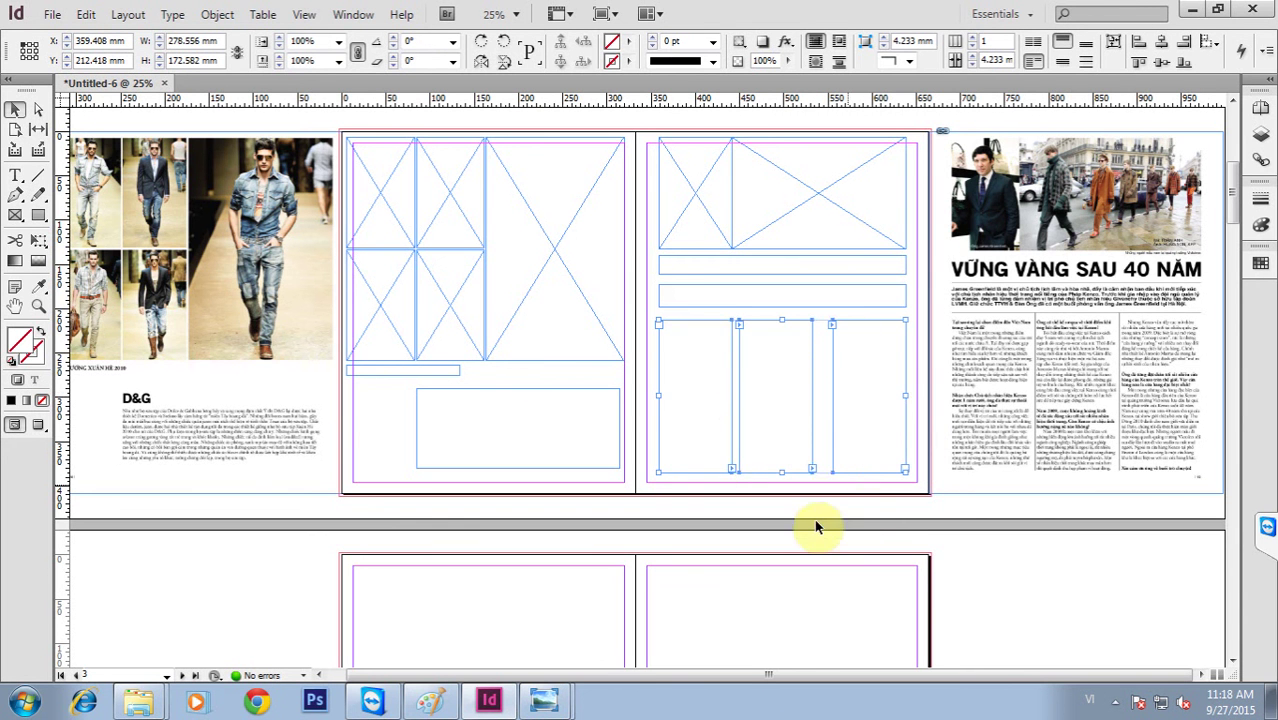
pyautogui.click(849, 500)
pyautogui.click(849, 500)
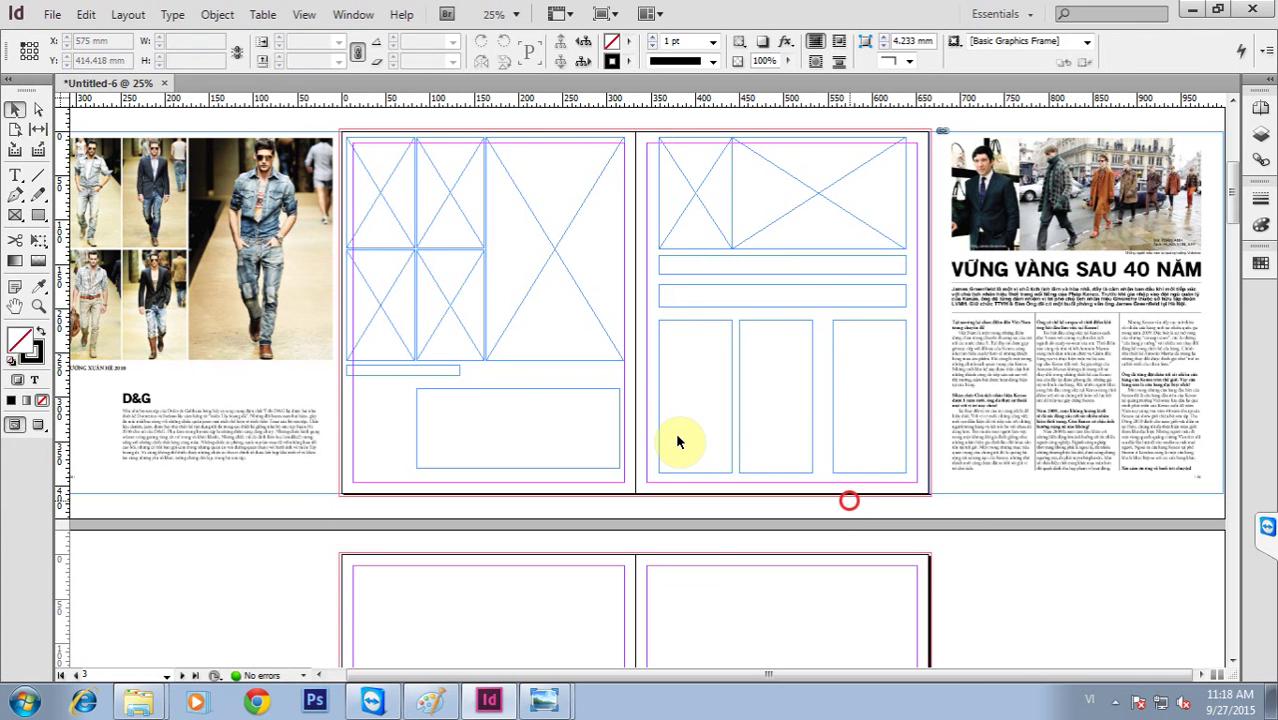
pyautogui.moveTo(651, 424); pyautogui.dragTo(797, 449)
pyautogui.press('Delete')
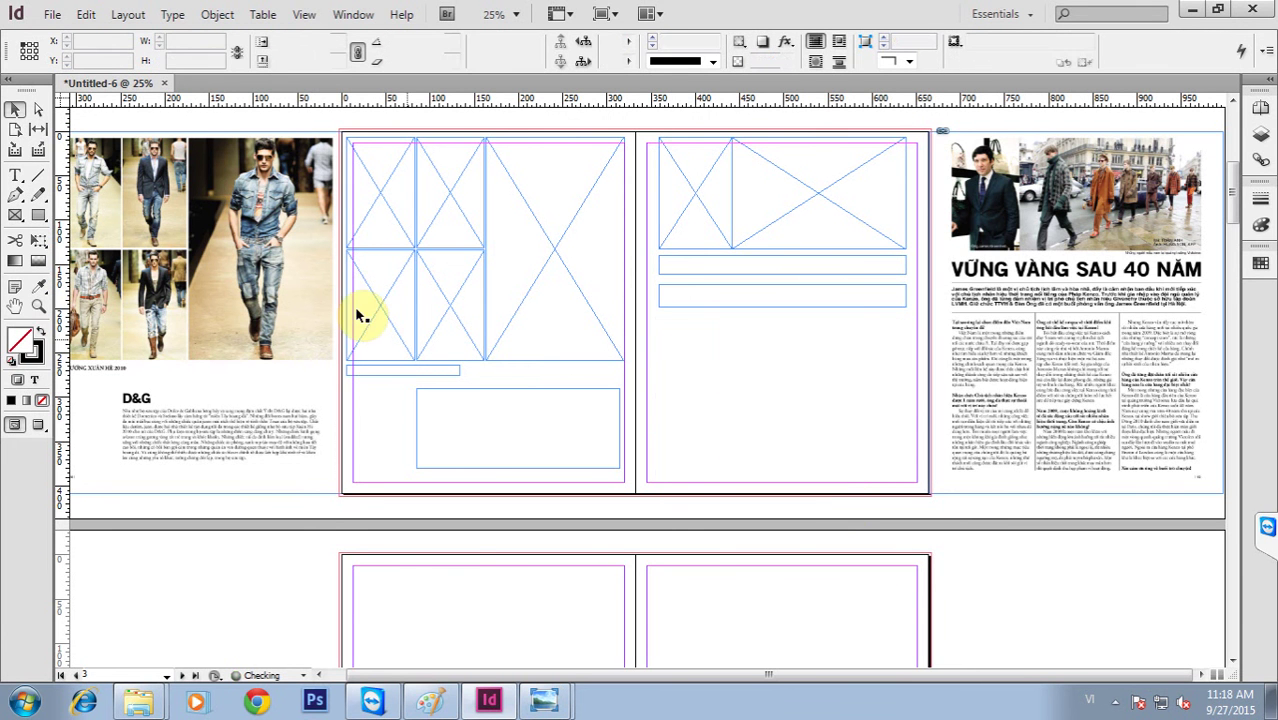
# Turn on Smart Guides and ready the Type tool for drawing text frames.
pyautogui.click(14, 177)
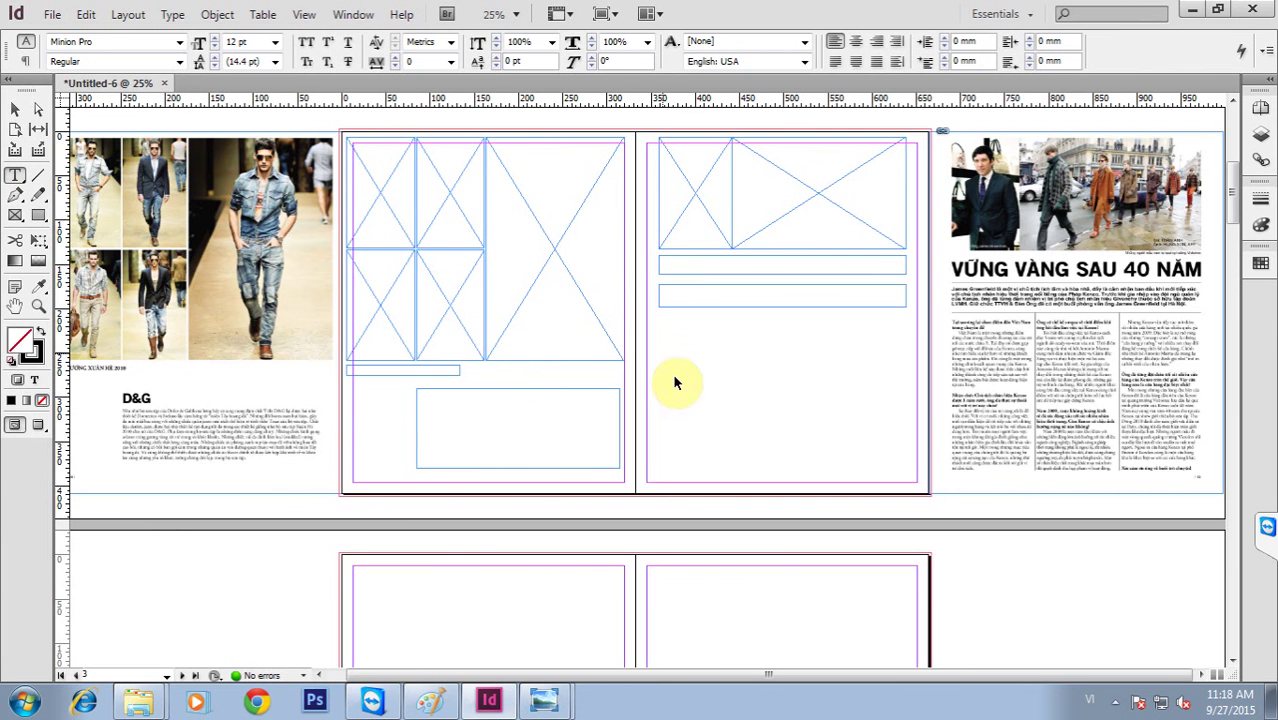
pyautogui.click(306, 14)
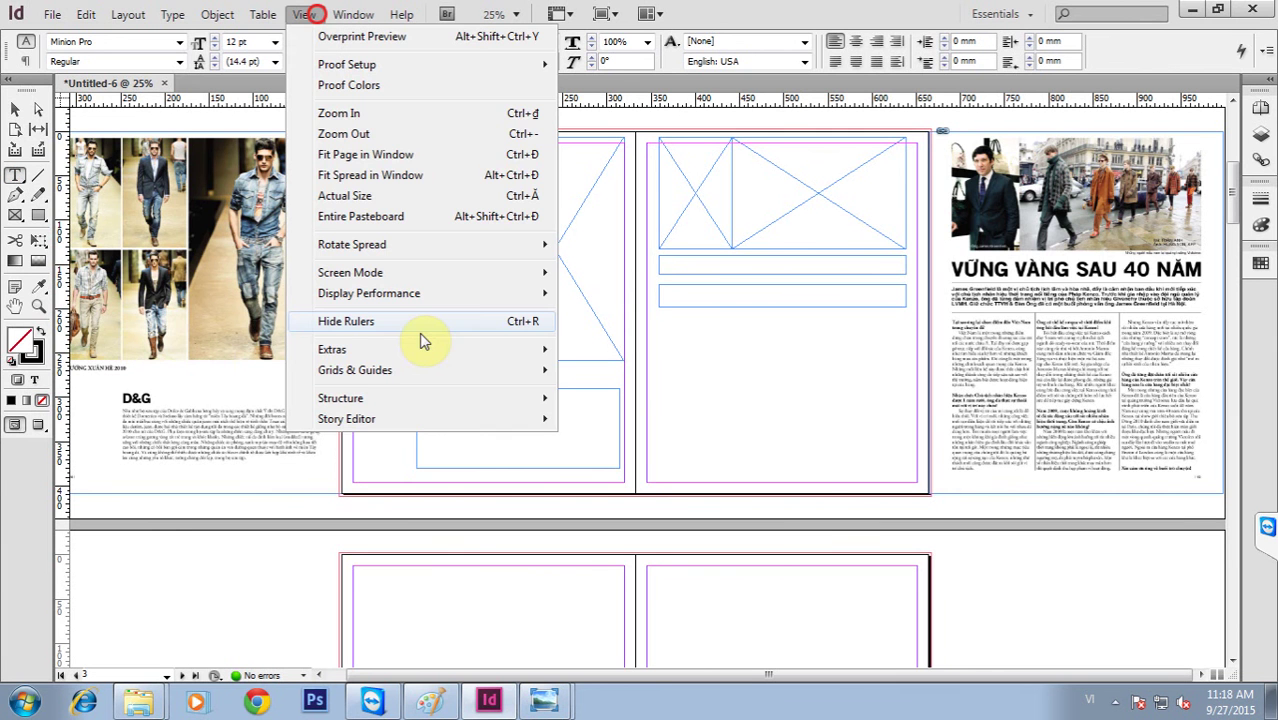
pyautogui.click(446, 373)
pyautogui.click(627, 450)
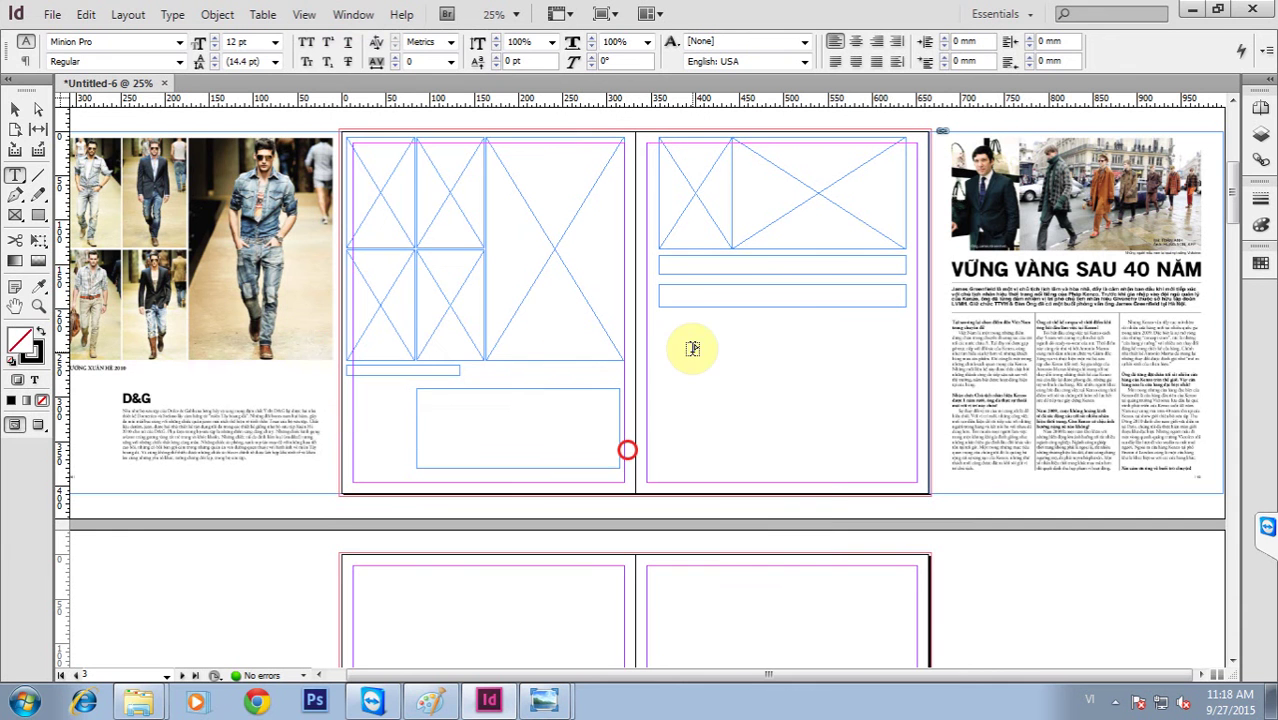
# Draw three linked text columns below page 3's intro frame, about 279 mm wide and 174 mm high overall, adjusting the gutters between them.
pyautogui.moveTo(659, 318); pyautogui.dragTo(907, 476)
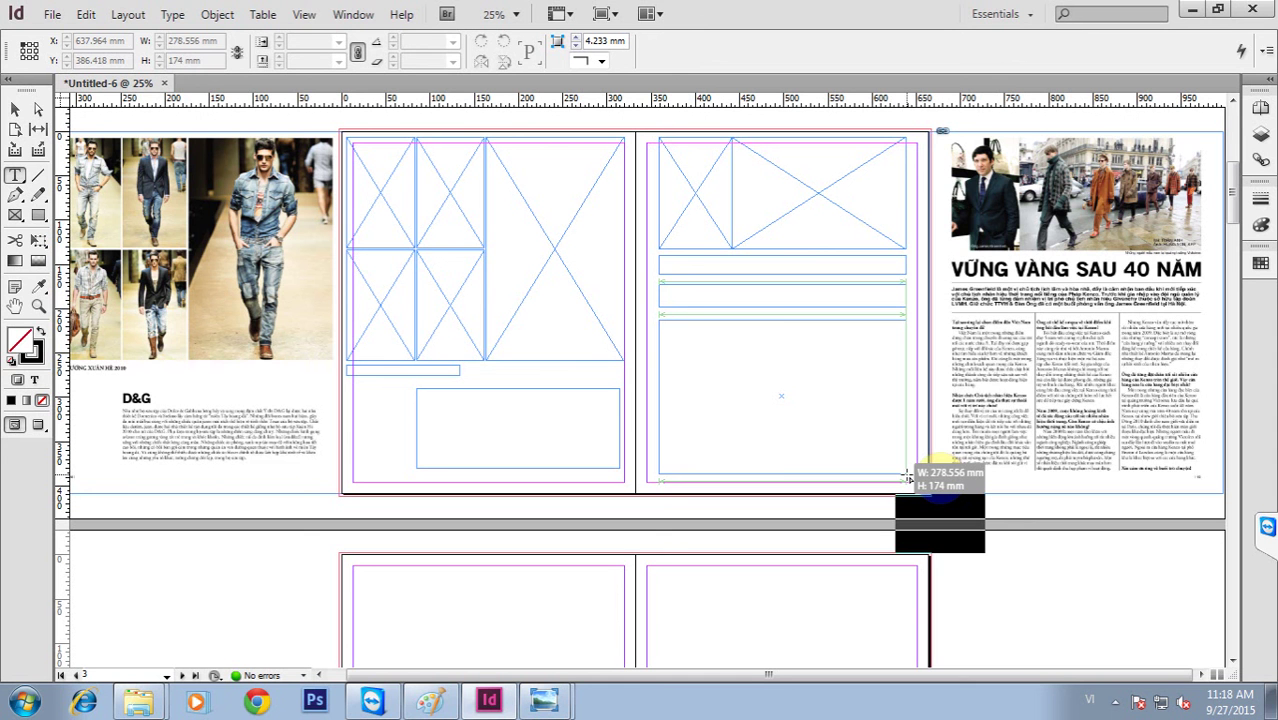
pyautogui.press('Right')
pyautogui.press('Right')
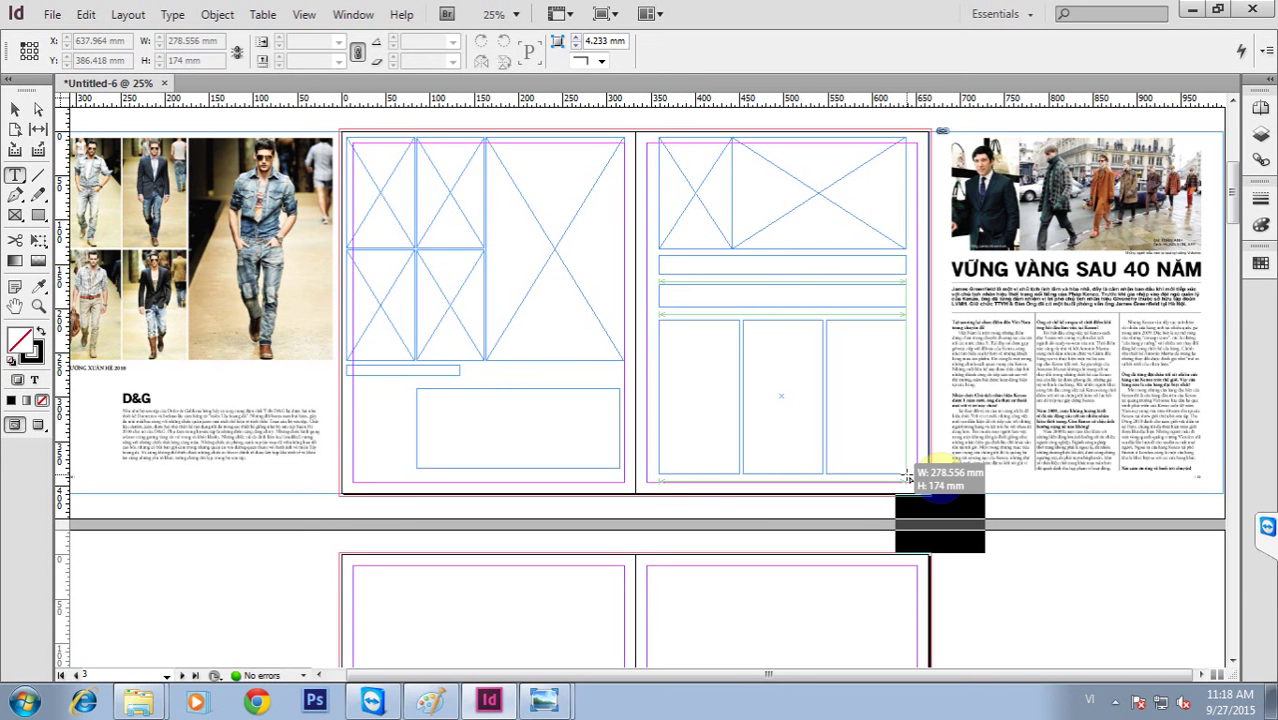
pyautogui.hotkey('ctrl', 'Left')
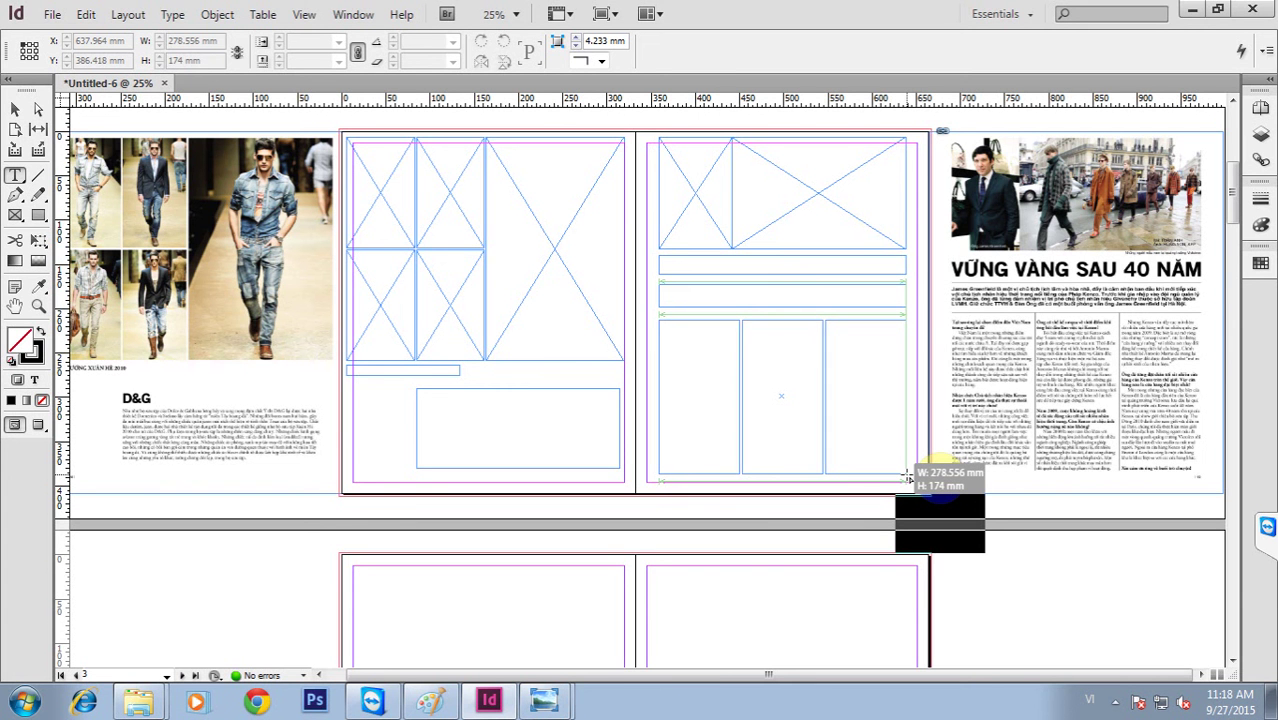
pyautogui.hotkey('ctrl', 'Right')
pyautogui.hotkey('ctrl', 'Right')
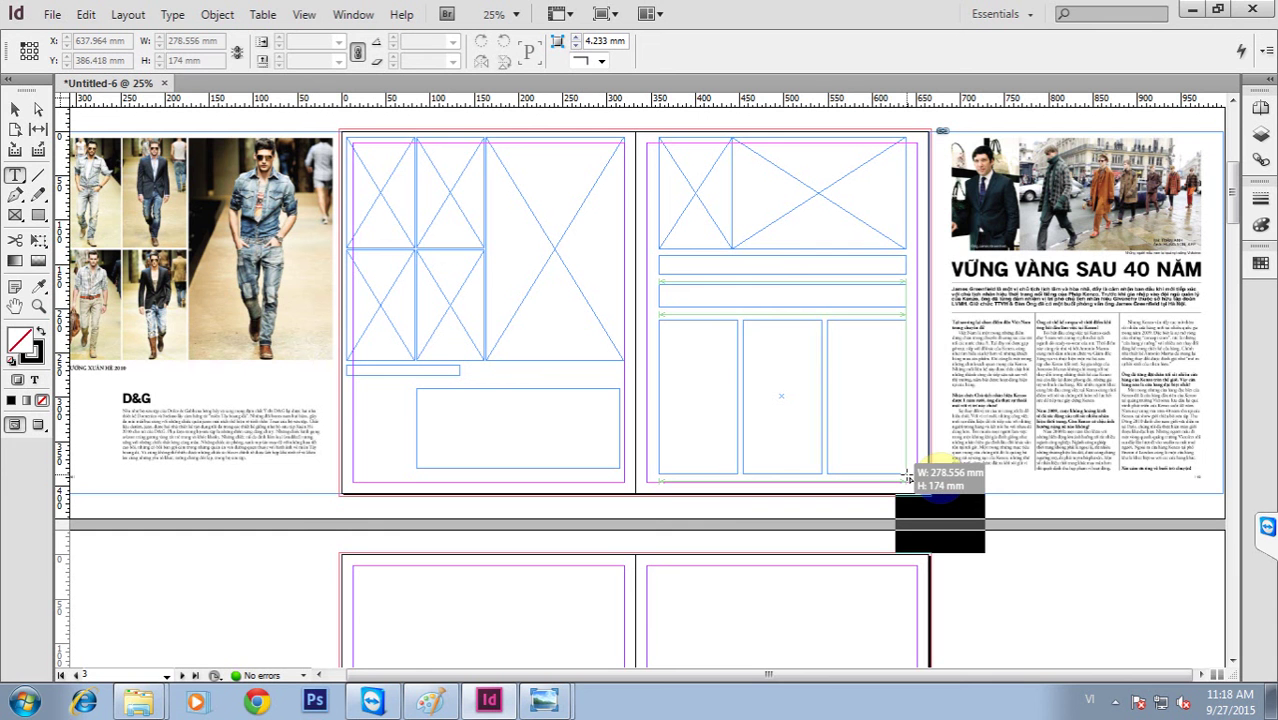
pyautogui.hotkey('ctrl', 'Right')
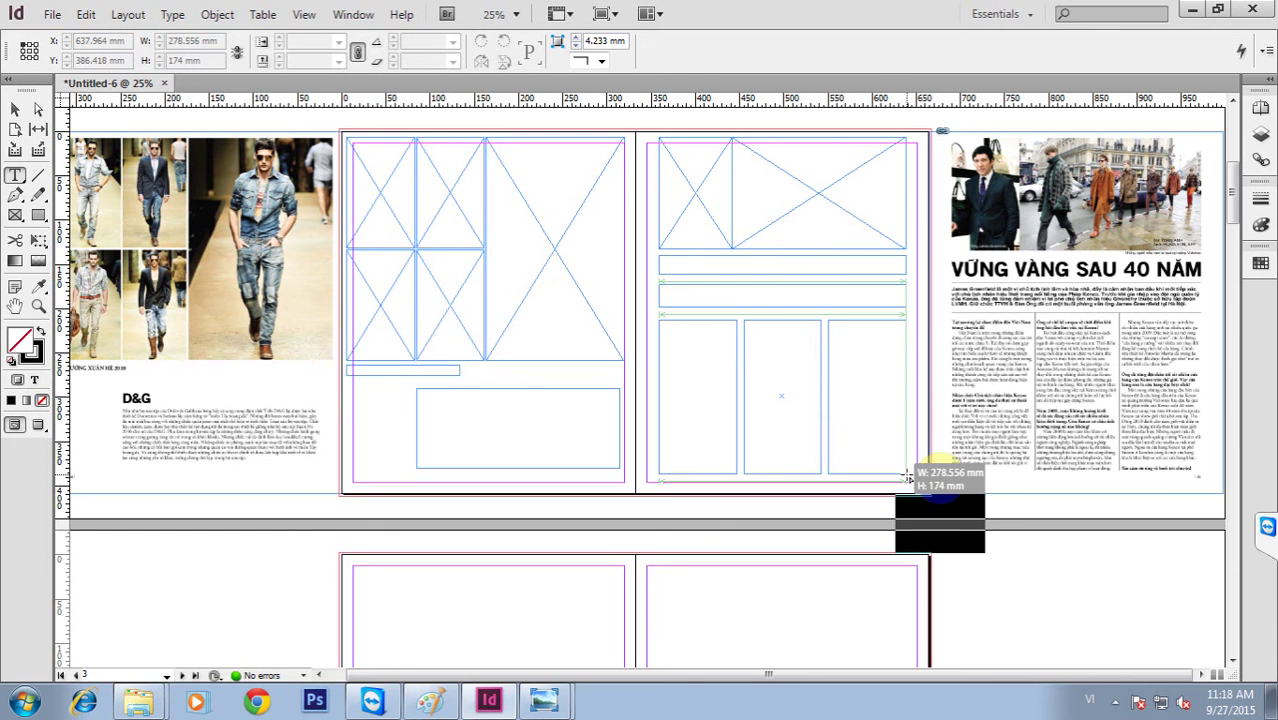
pyautogui.moveTo(906, 477); pyautogui.dragTo(906, 475)
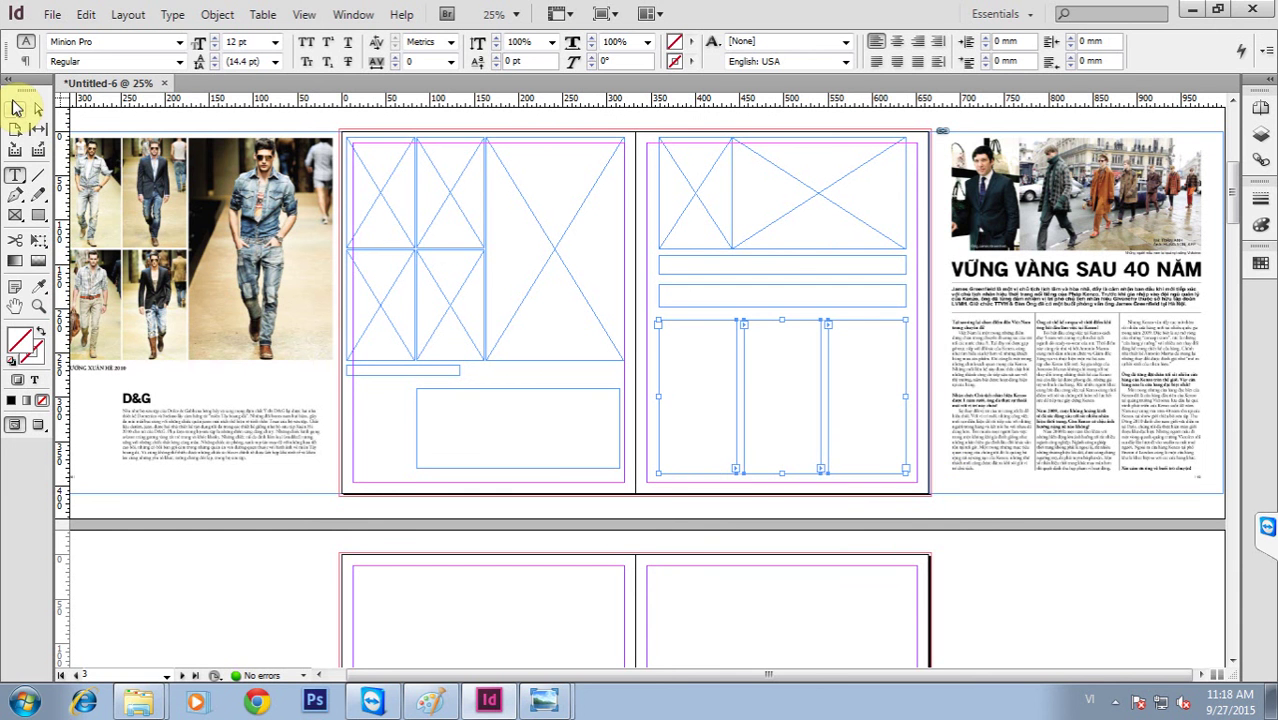
# Replace page 3's three linked column frames with a single text frame about 279 mm wide and 178 mm high.
pyautogui.click(16, 107)
pyautogui.click(838, 508)
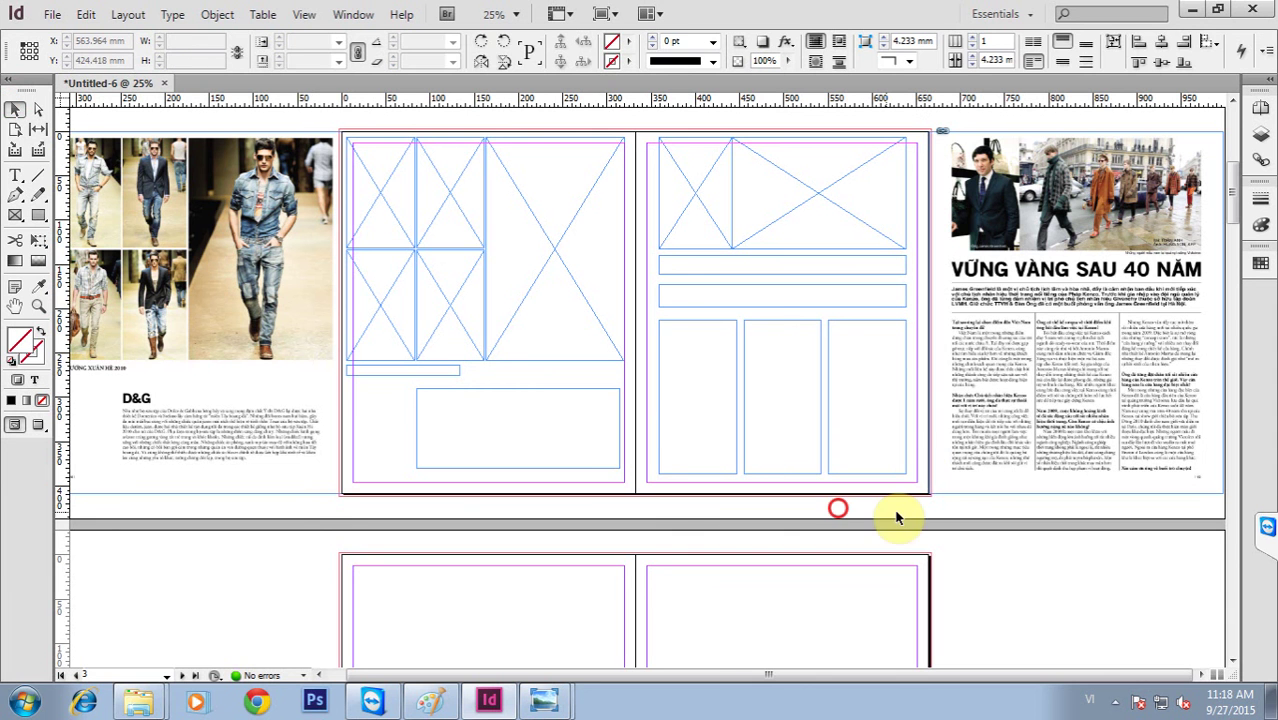
pyautogui.moveTo(920, 512); pyautogui.dragTo(695, 402)
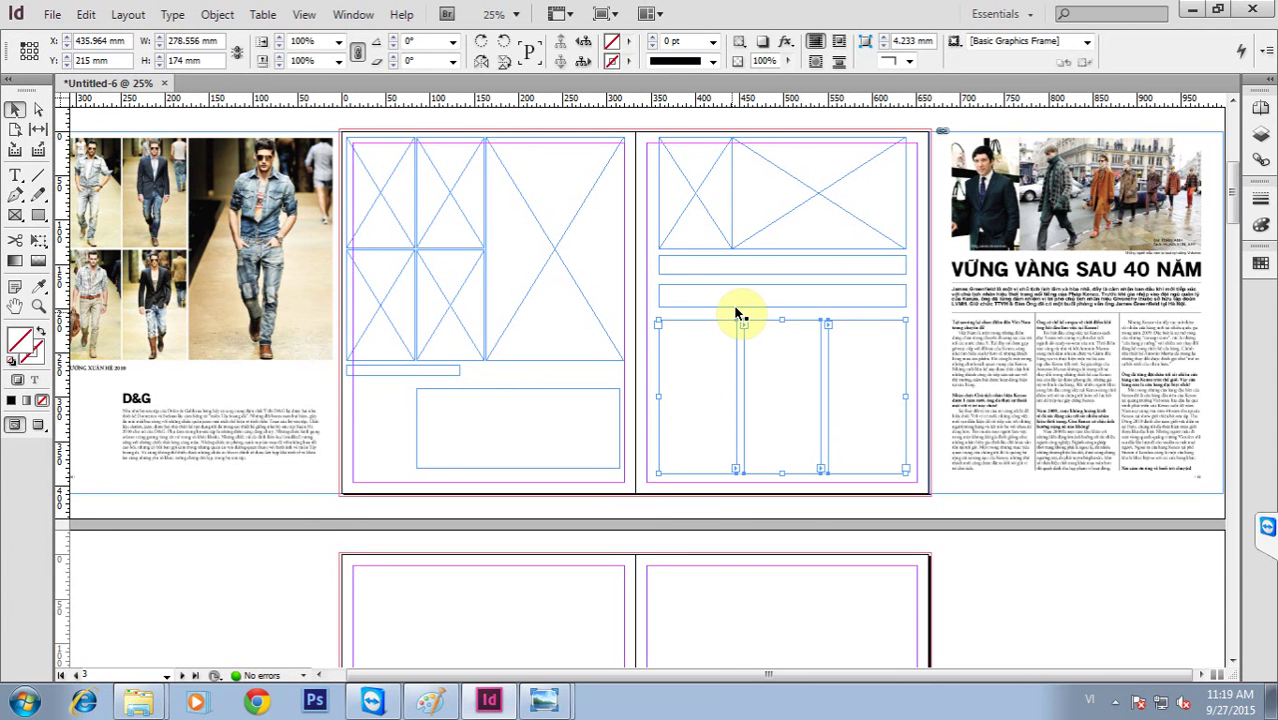
pyautogui.moveTo(736, 313)
pyautogui.mouseDown()
pyautogui.moveTo(792, 325)
pyautogui.moveTo(797, 476)
pyautogui.mouseUp()
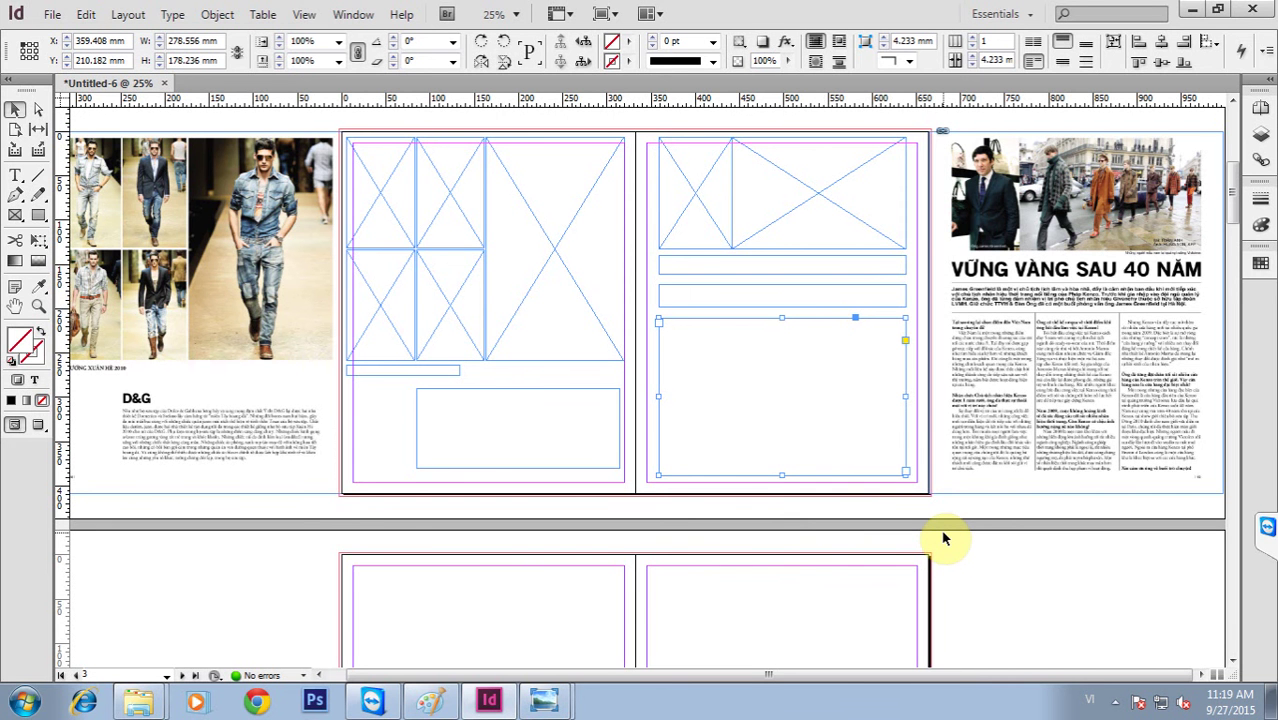
# Divide page 3's body text frame into three columns with a 10 mm gutter.
pyautogui.hotkey('ctrl', 'b')
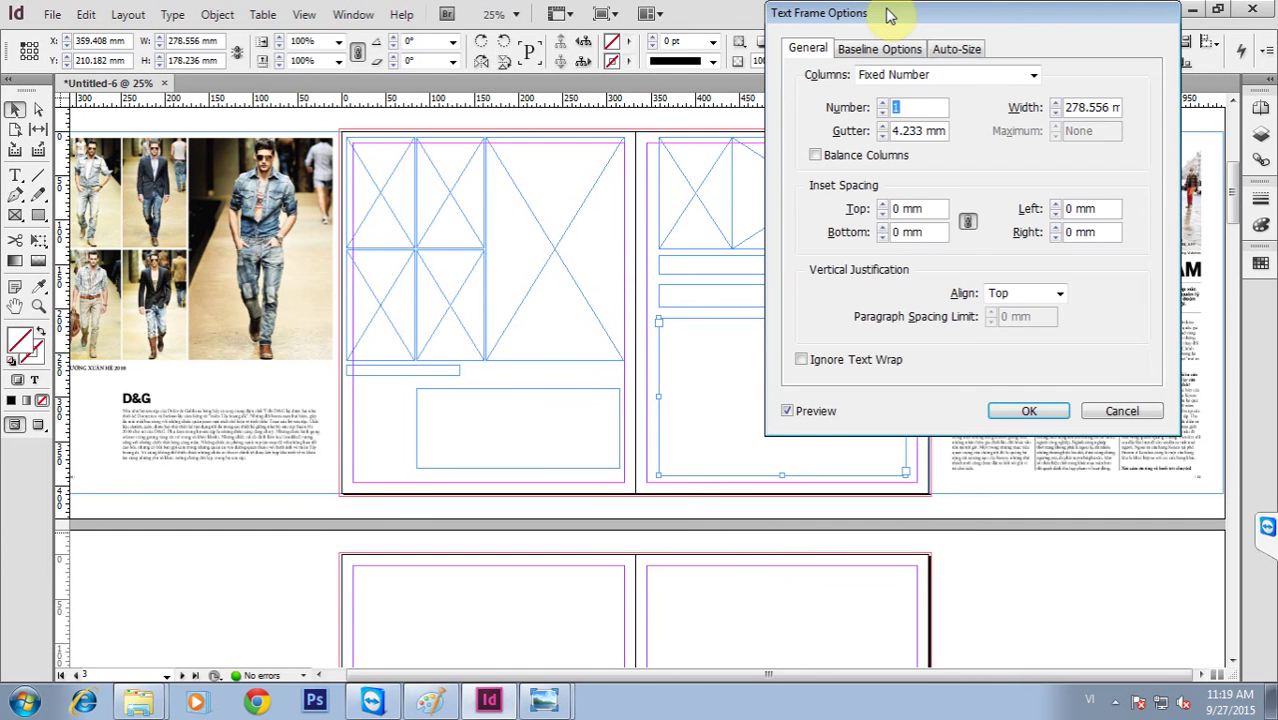
pyautogui.moveTo(886, 10); pyautogui.dragTo(190, 42)
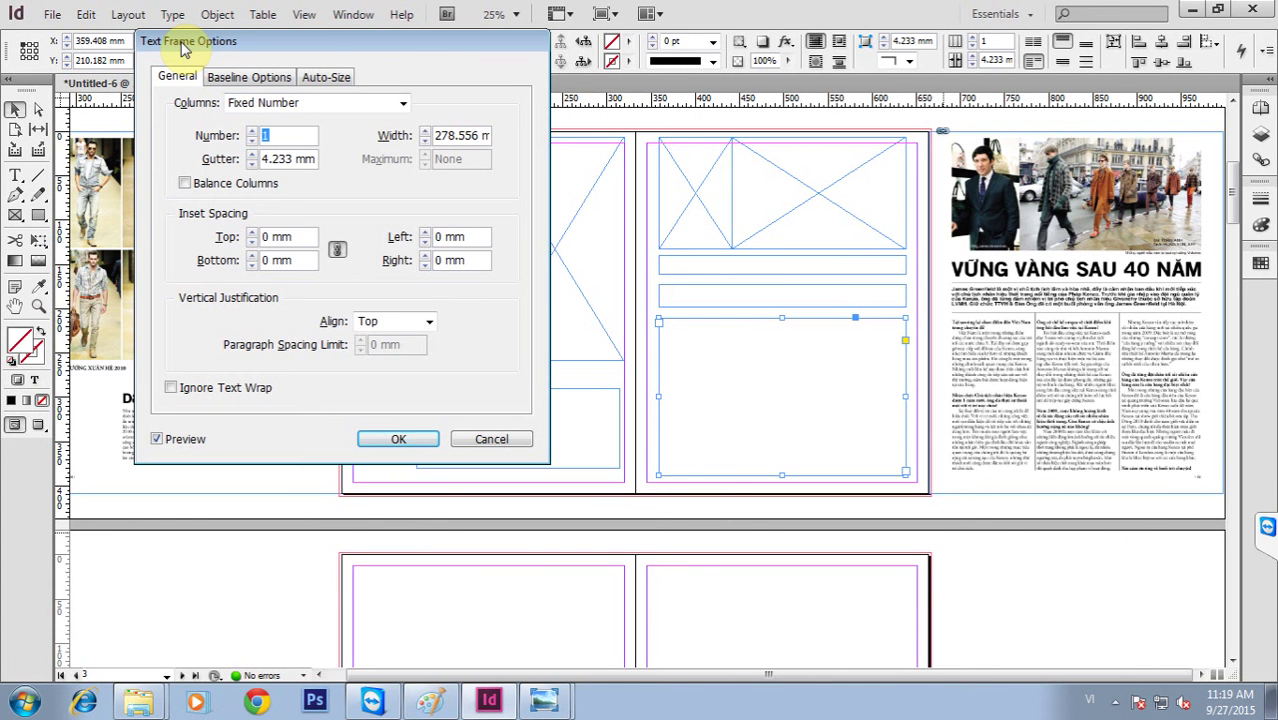
pyautogui.click(253, 132)
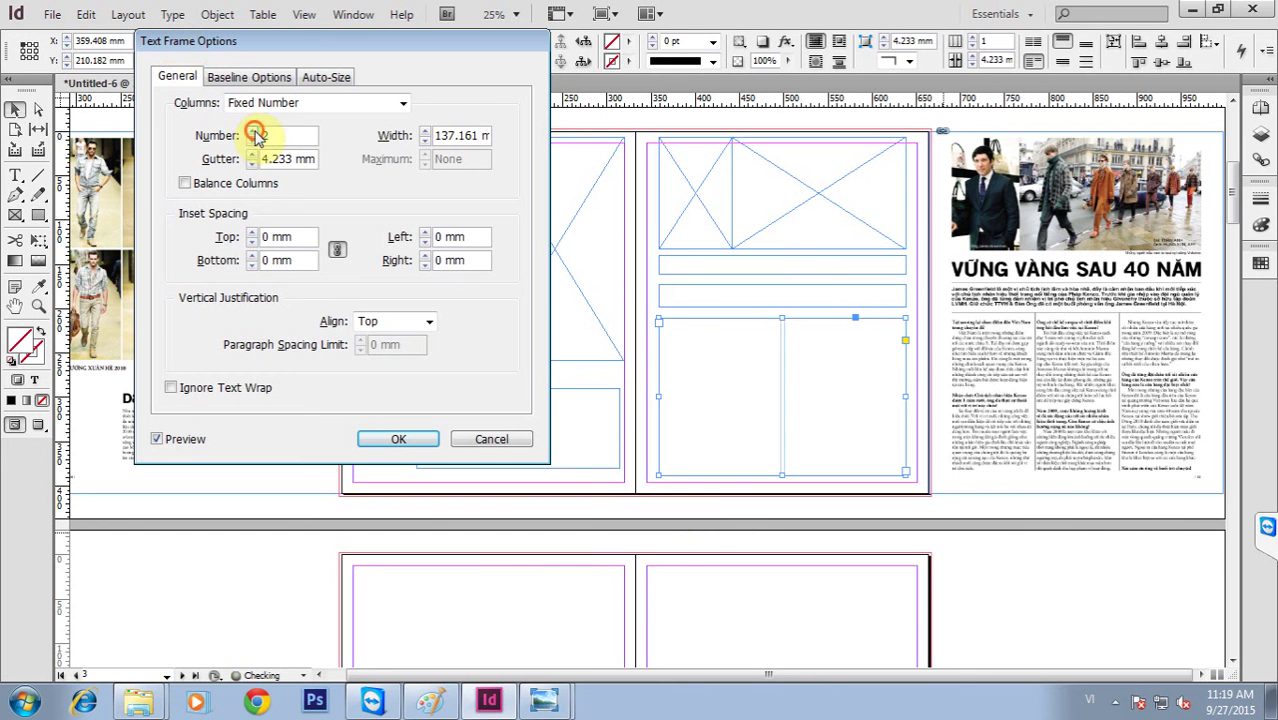
pyautogui.click(253, 132)
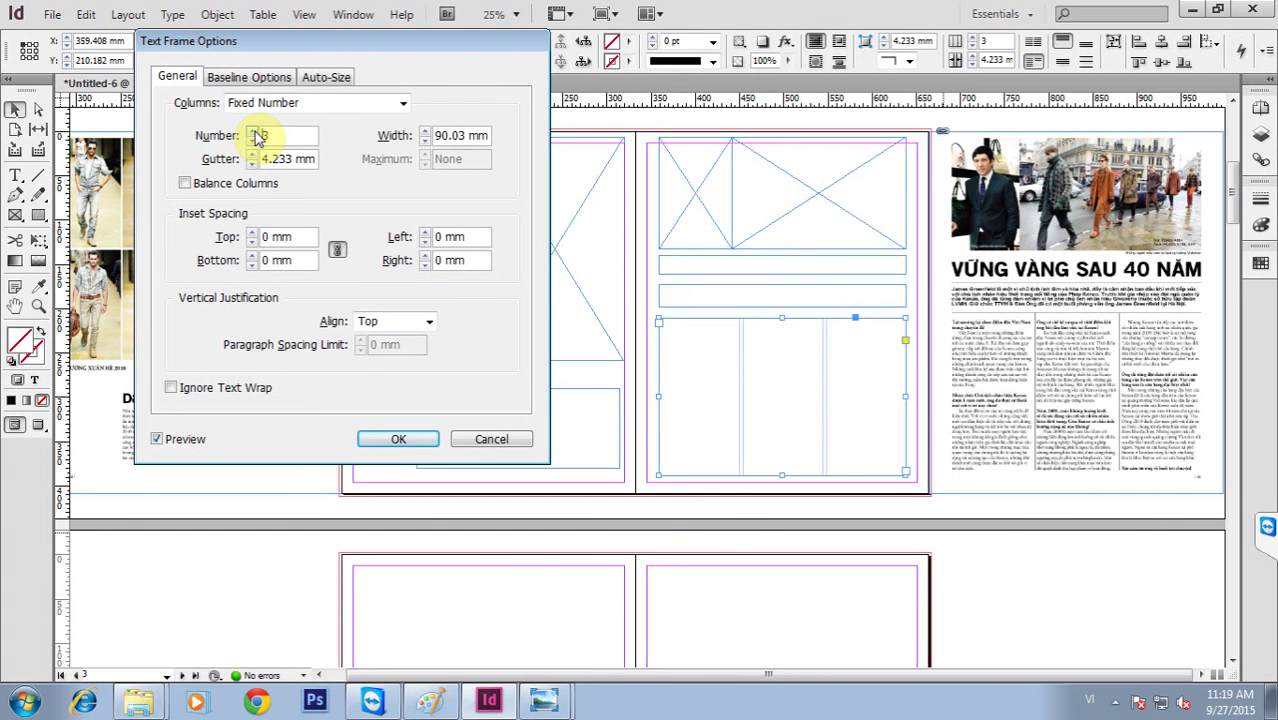
pyautogui.click(251, 154)
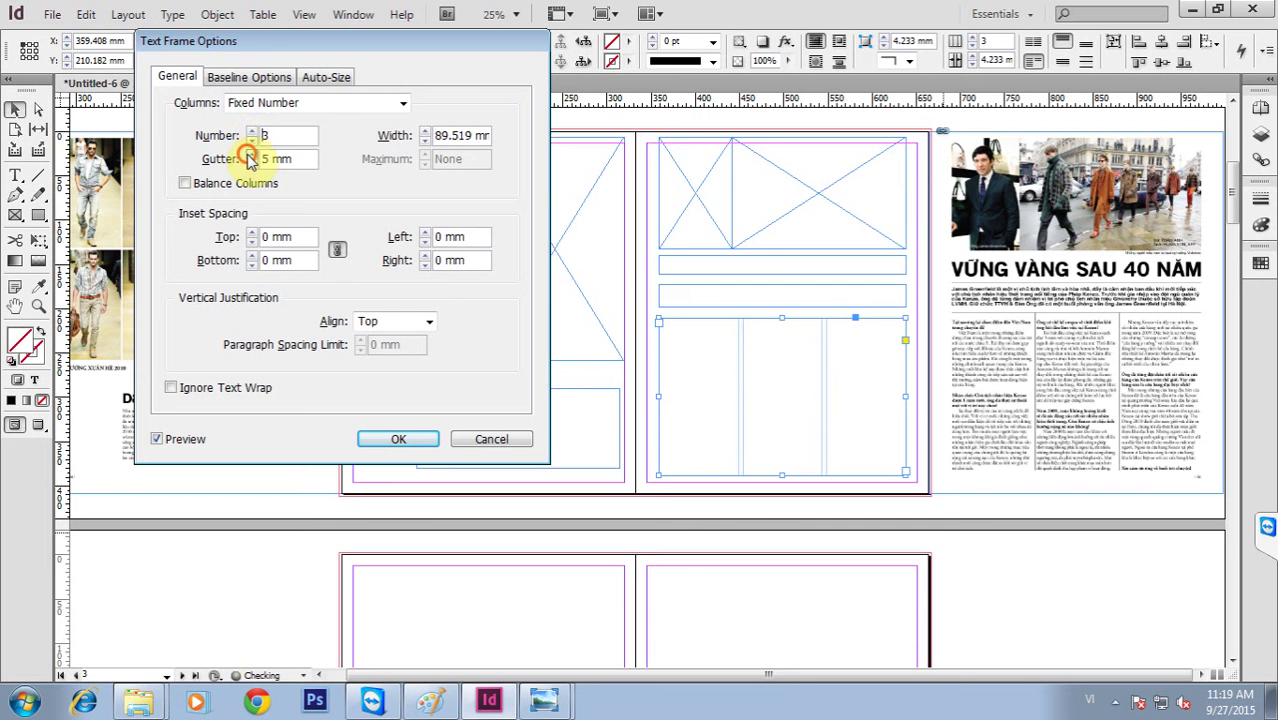
pyautogui.click(251, 154)
pyautogui.click(251, 154)
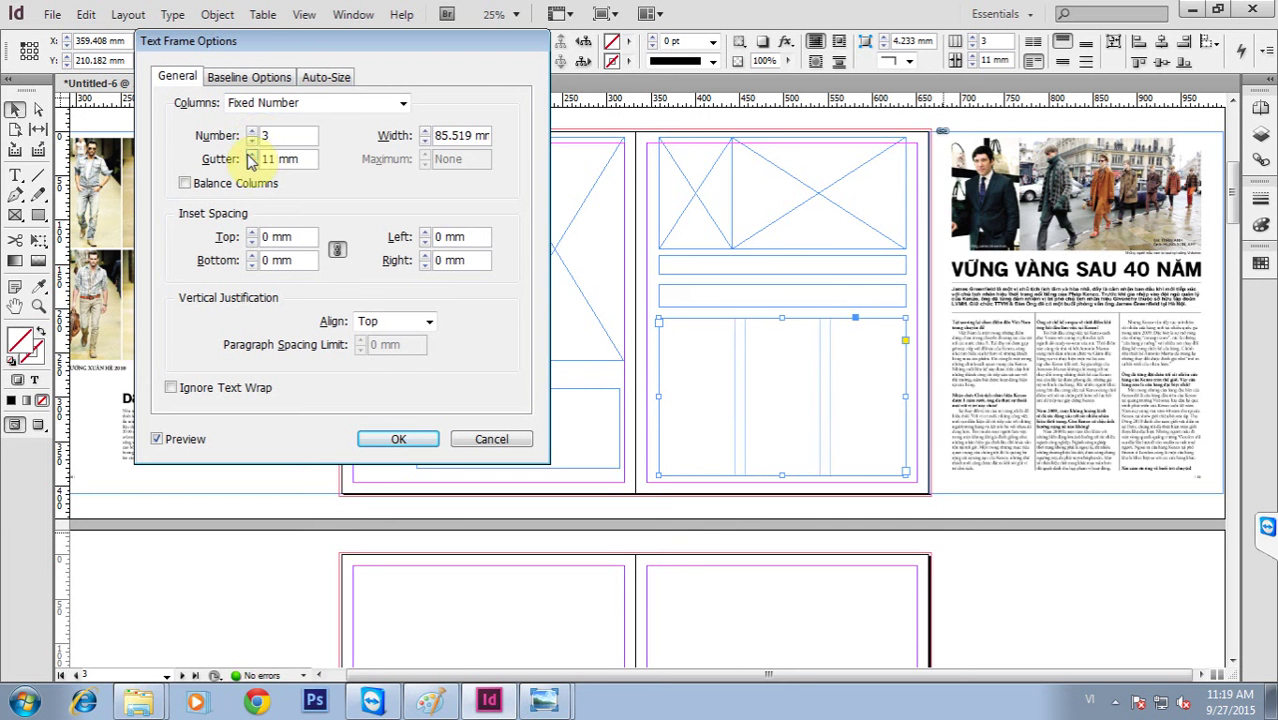
pyautogui.click(252, 164)
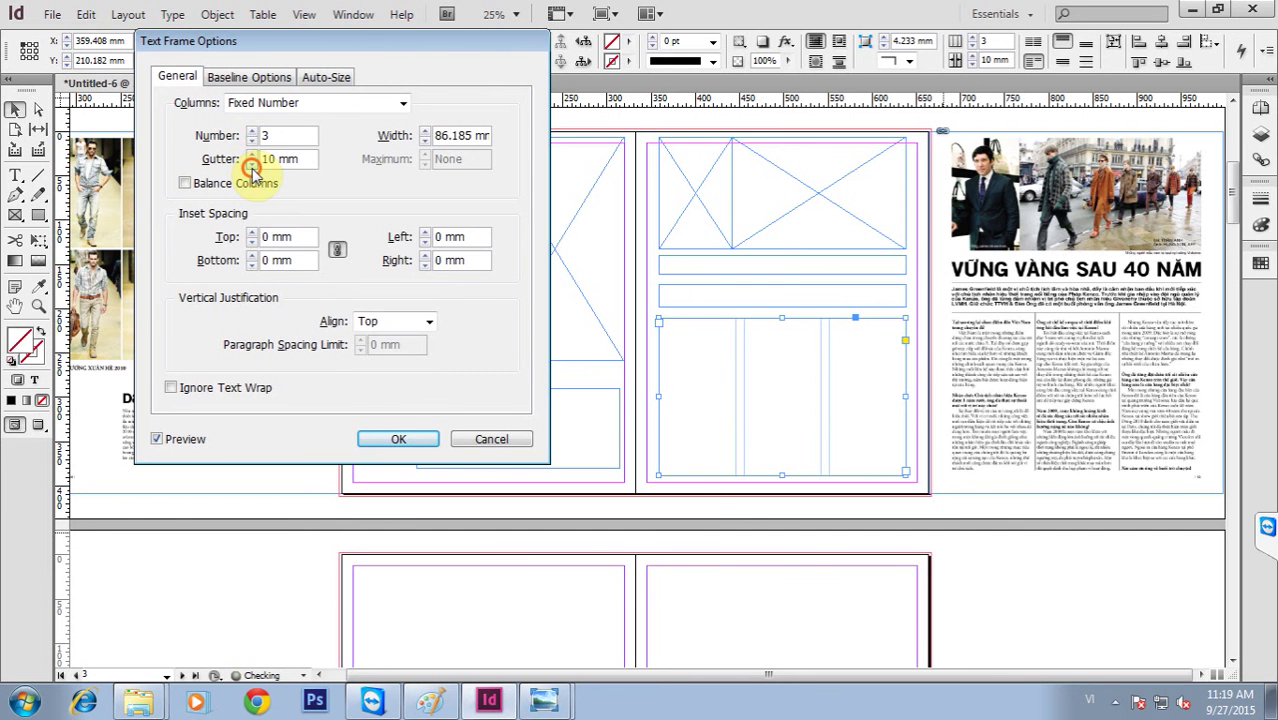
pyautogui.click(401, 439)
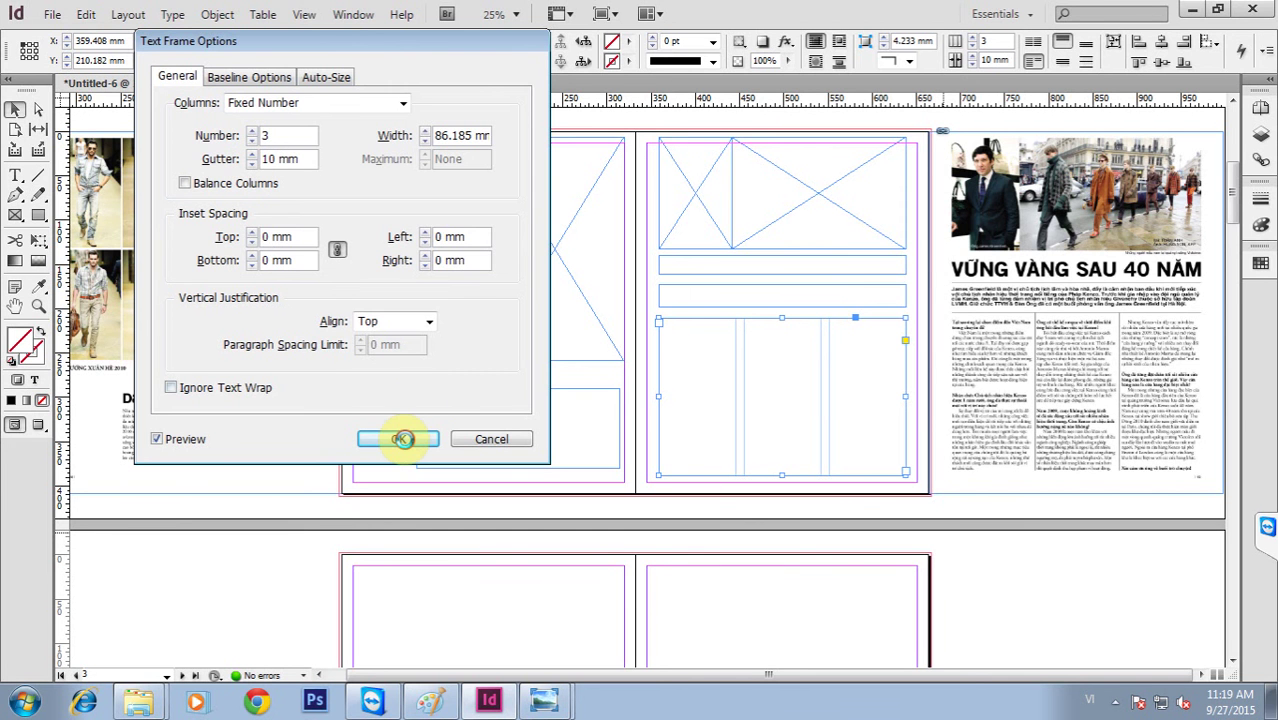
pyautogui.click(753, 502)
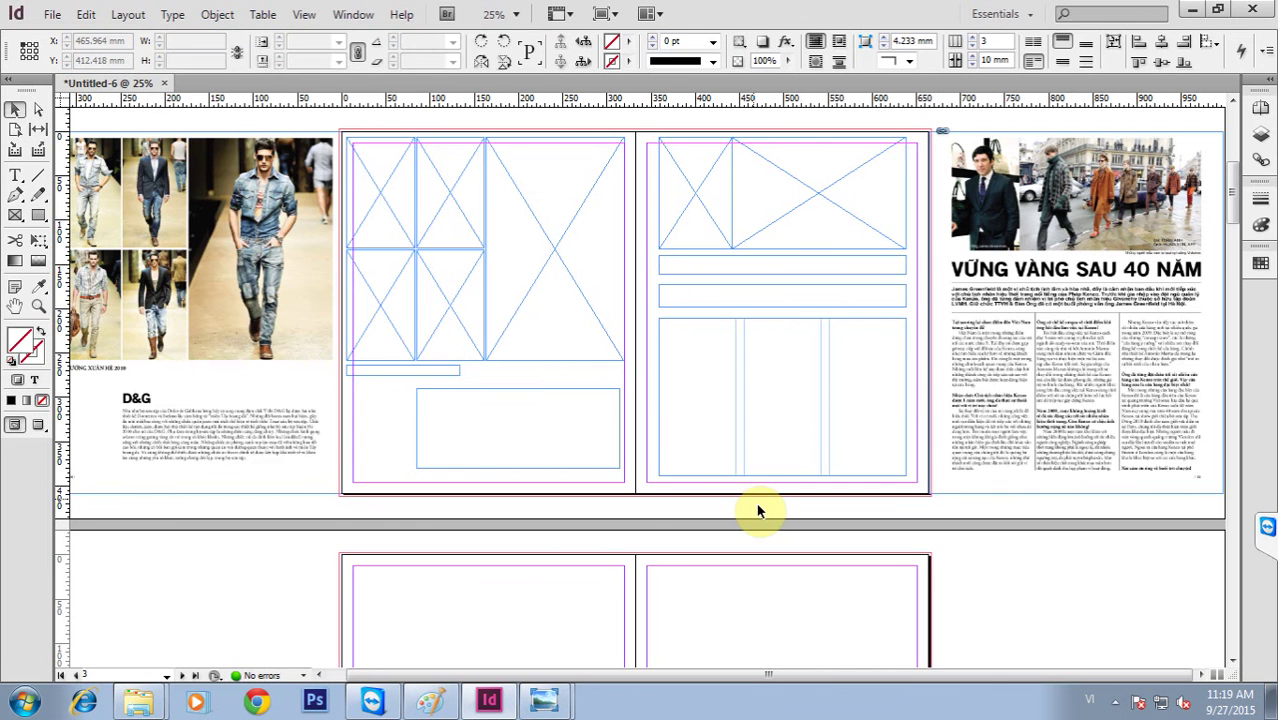
pyautogui.click(869, 460)
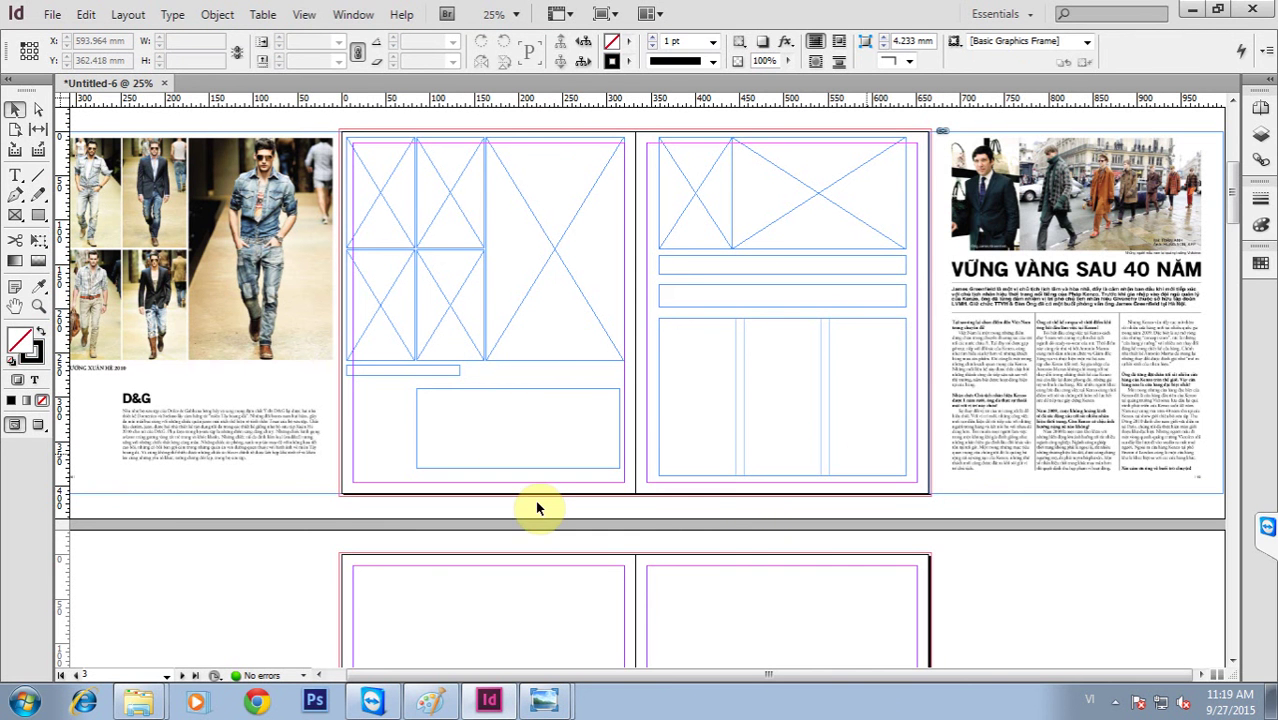
# Place images 1 to 5 from the BT1 folder into page 2's picture frames, with image 5 in the large frame.
pyautogui.click(145, 632)
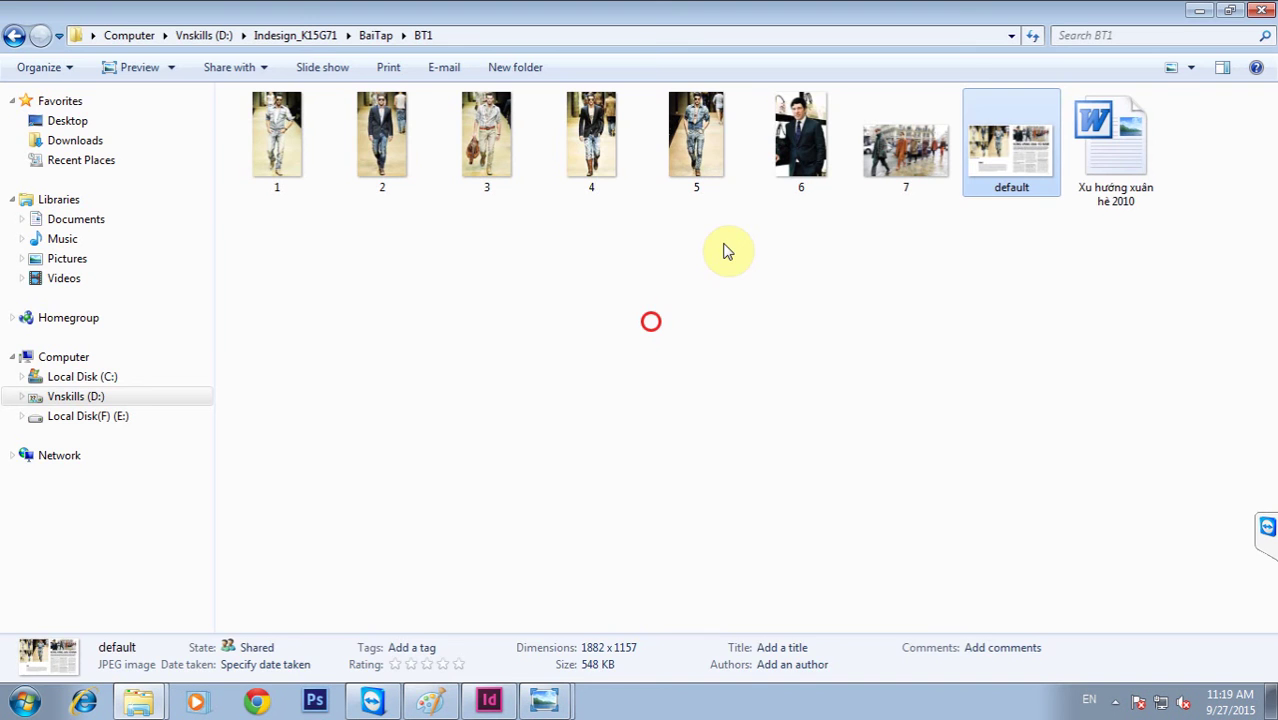
pyautogui.click(723, 243)
pyautogui.keyDown('shift'); pyautogui.click(702, 135); pyautogui.keyUp('shift')
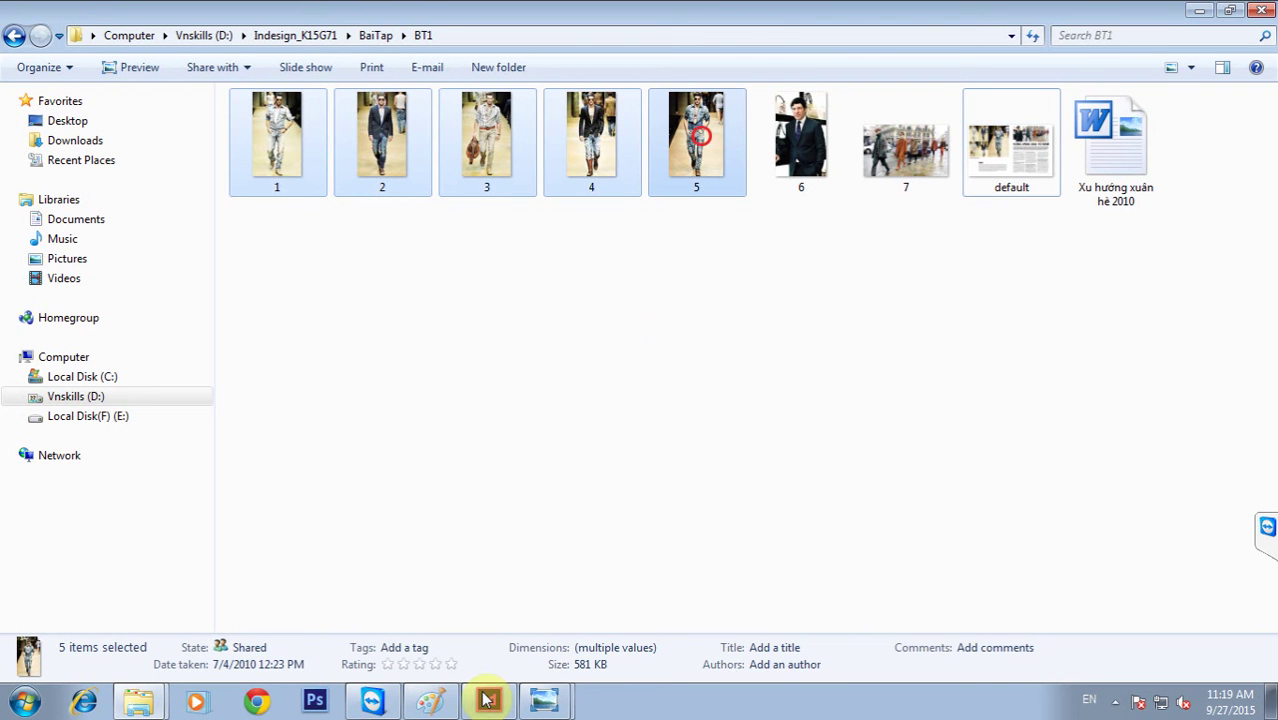
pyautogui.moveTo(486, 699); pyautogui.dragTo(718, 565)
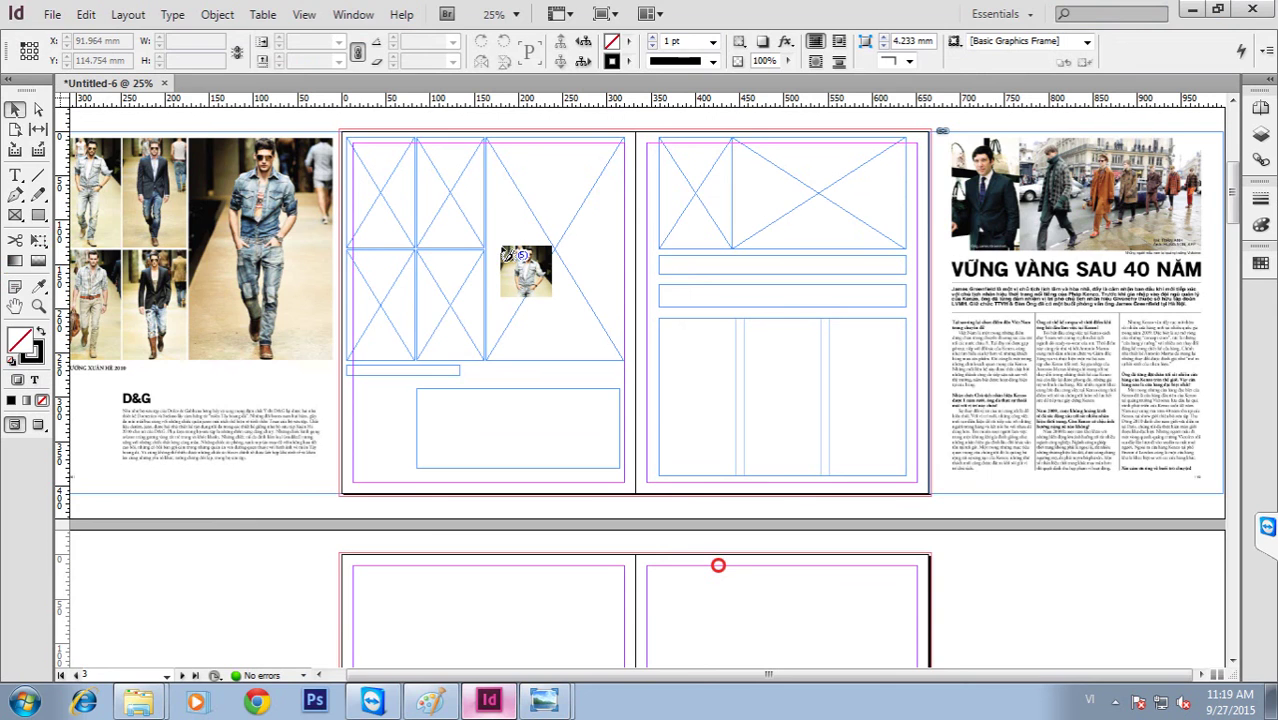
pyautogui.click(367, 166)
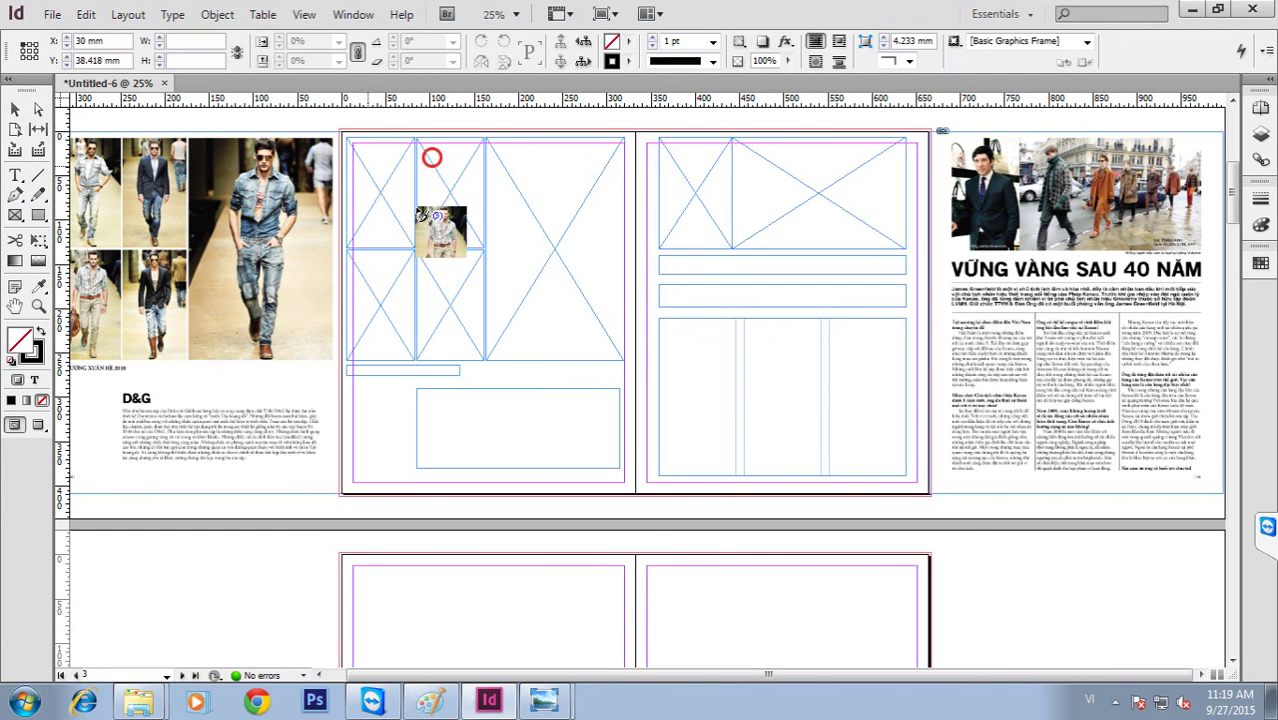
pyautogui.click(405, 220)
pyautogui.click(549, 187)
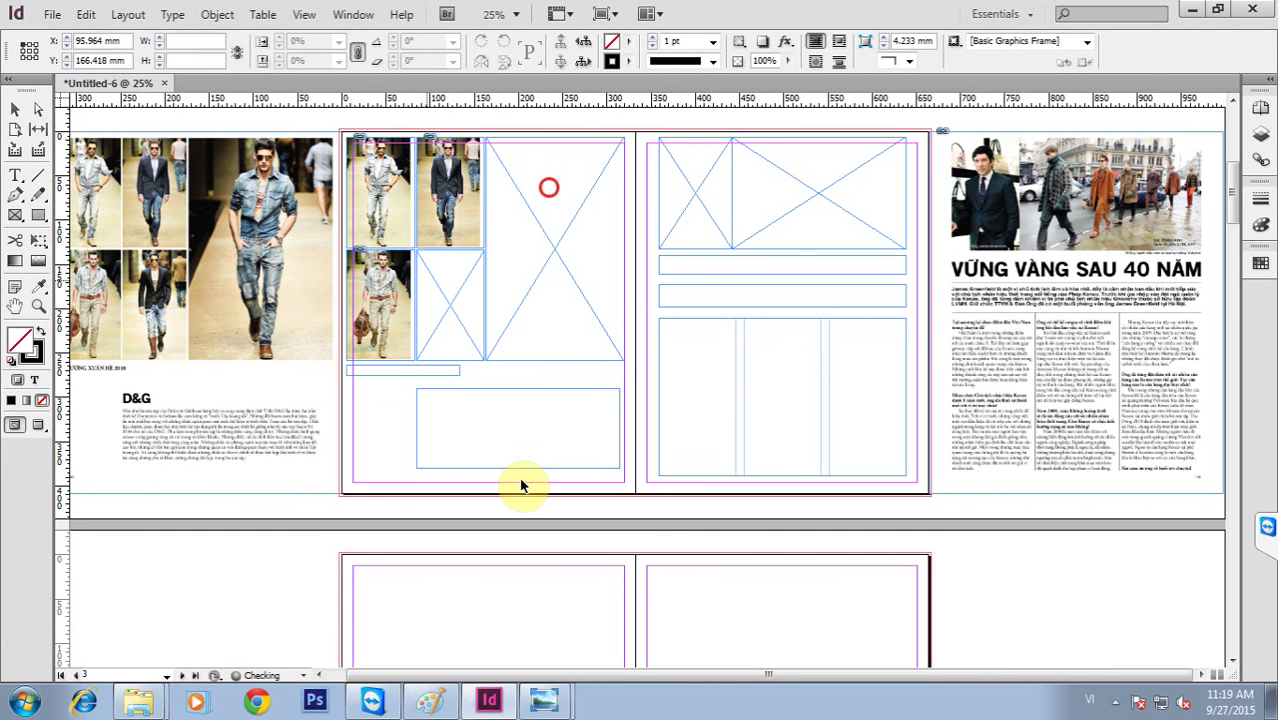
# Select all five picture frames on page 2 and fill them proportionally with their images.
pyautogui.click(369, 116)
pyautogui.moveTo(520, 223)
pyautogui.mouseDown()
pyautogui.moveTo(585, 290)
pyautogui.moveTo(580, 312)
pyautogui.mouseUp()
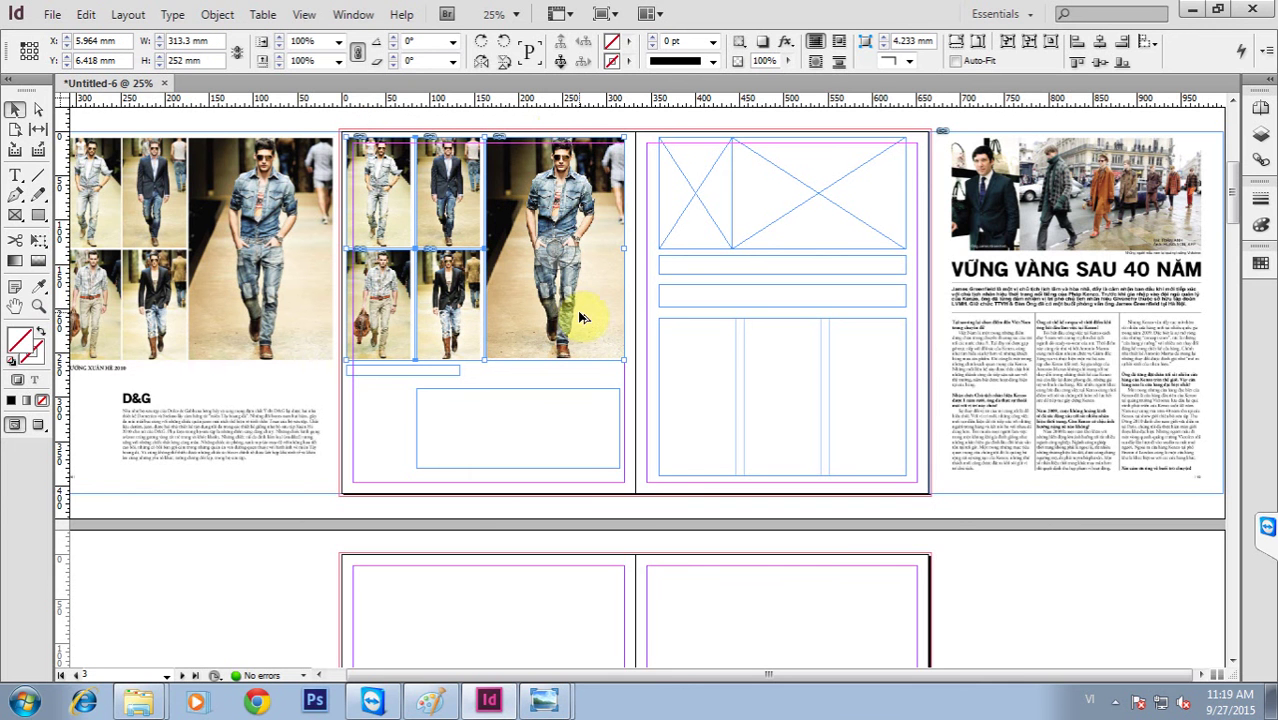
pyautogui.hotkey('ctrl', 'alt', 'shift', 'c')
pyautogui.click(559, 122)
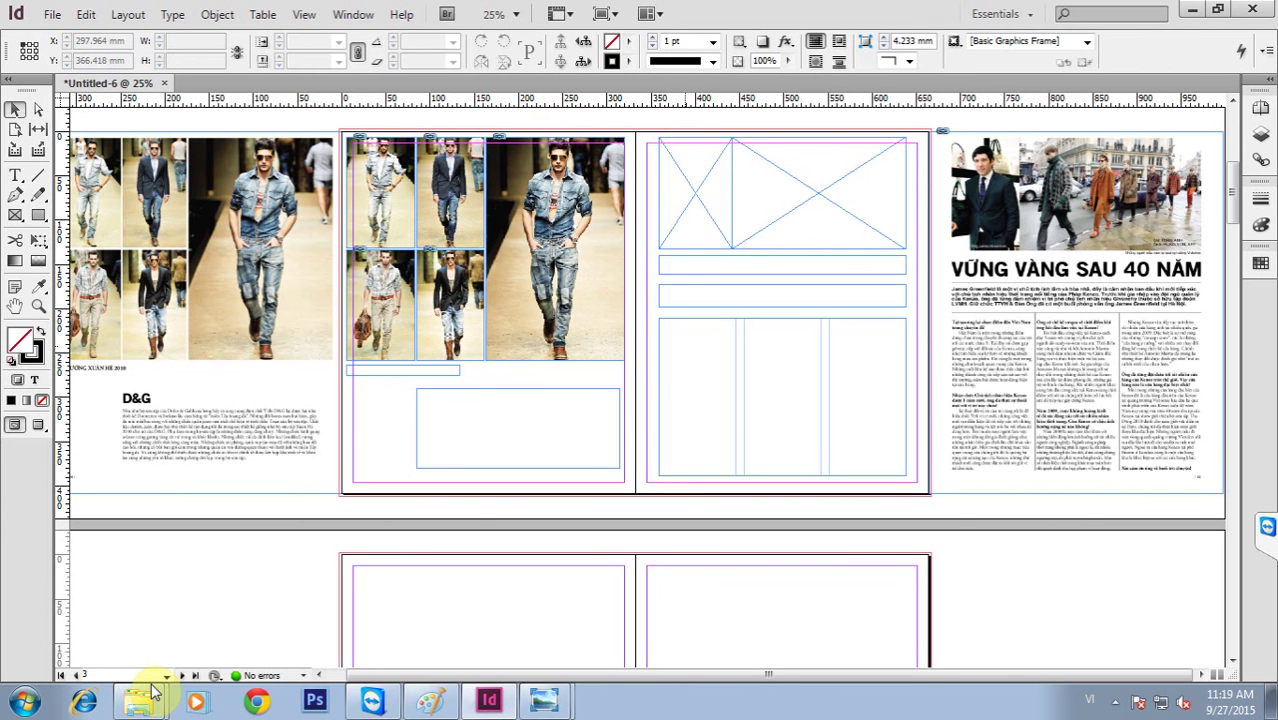
# Place images 6 and 7 in page 3's small and large picture frames and fill both frames proportionally.
pyautogui.click(140, 696)
pyautogui.click(764, 314)
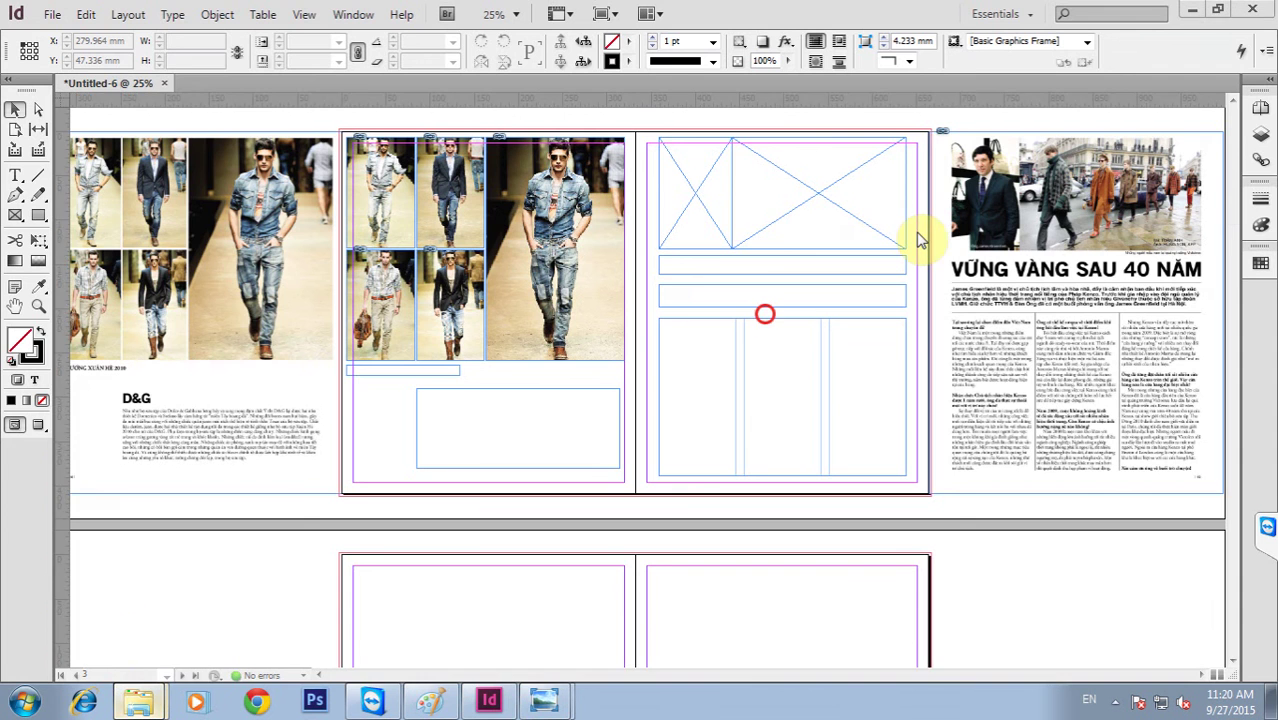
pyautogui.click(916, 231)
pyautogui.moveTo(926, 224); pyautogui.dragTo(680, 182)
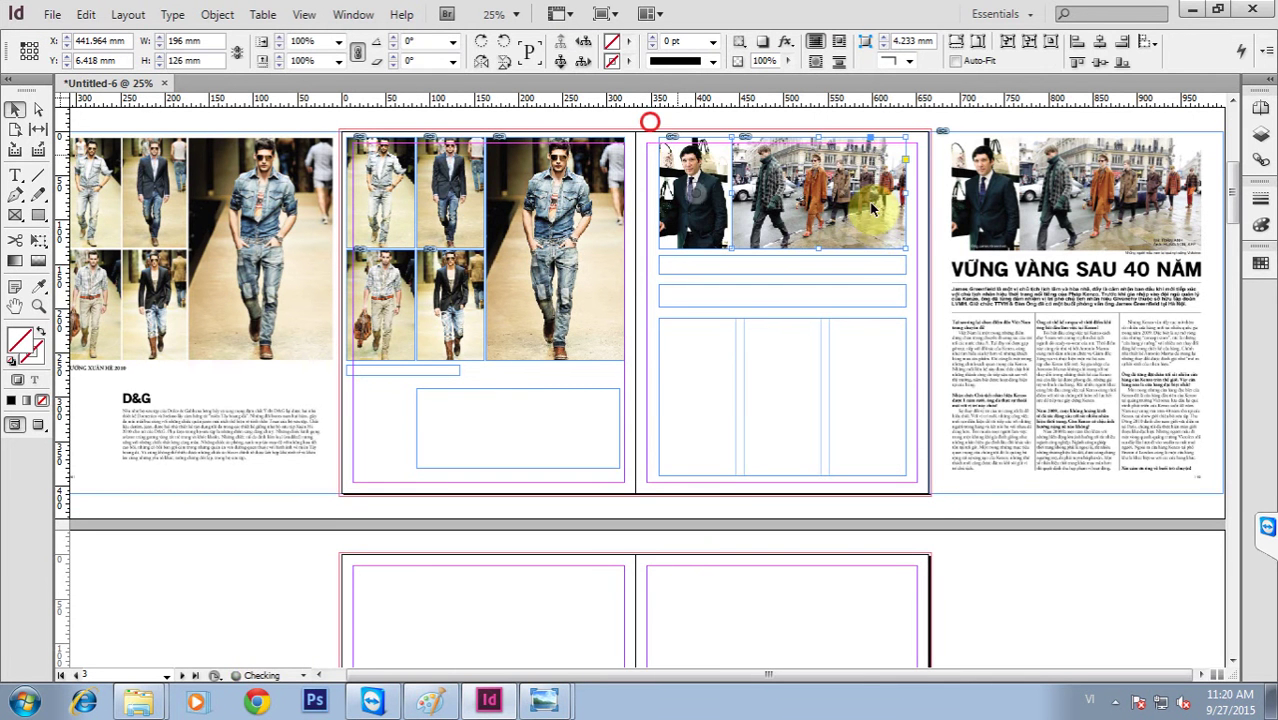
pyautogui.moveTo(650, 121); pyautogui.dragTo(874, 203)
pyautogui.click(752, 543)
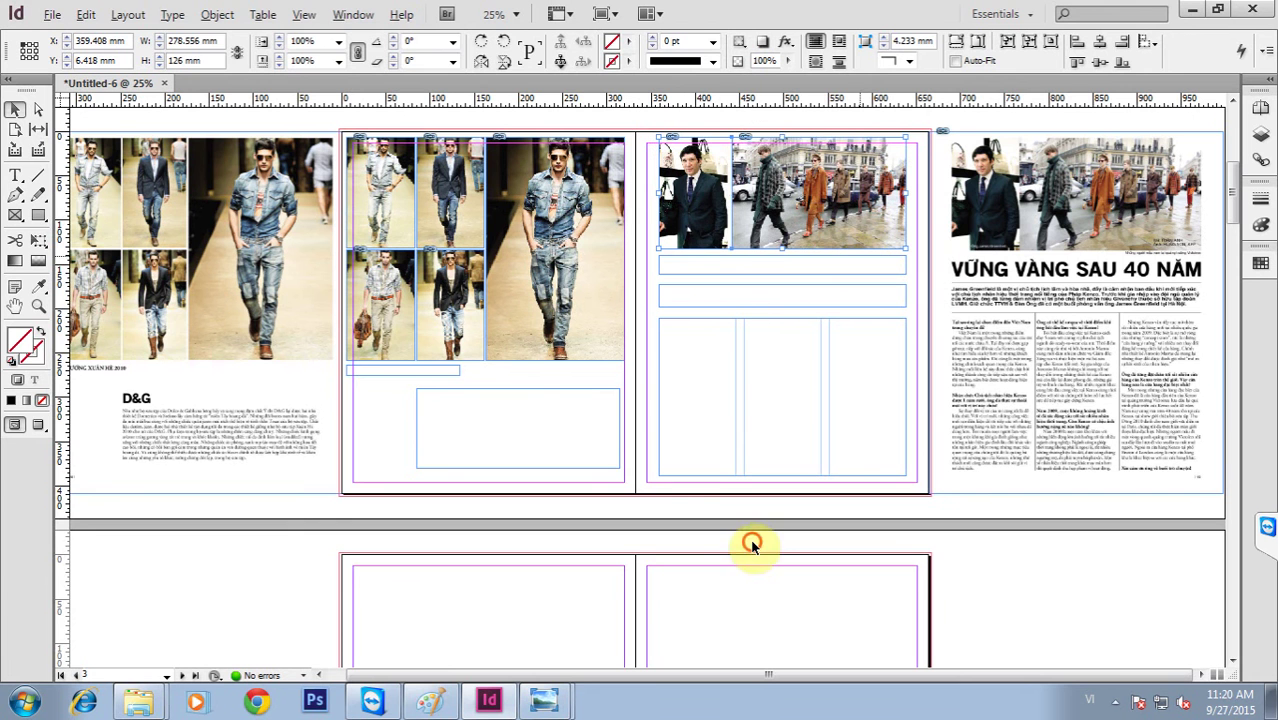
# Place the Word document "Xu hướng xuân hè 2010" in a new text frame on page 5, about 222 mm wide and 341 mm high.
pyautogui.click(121, 704)
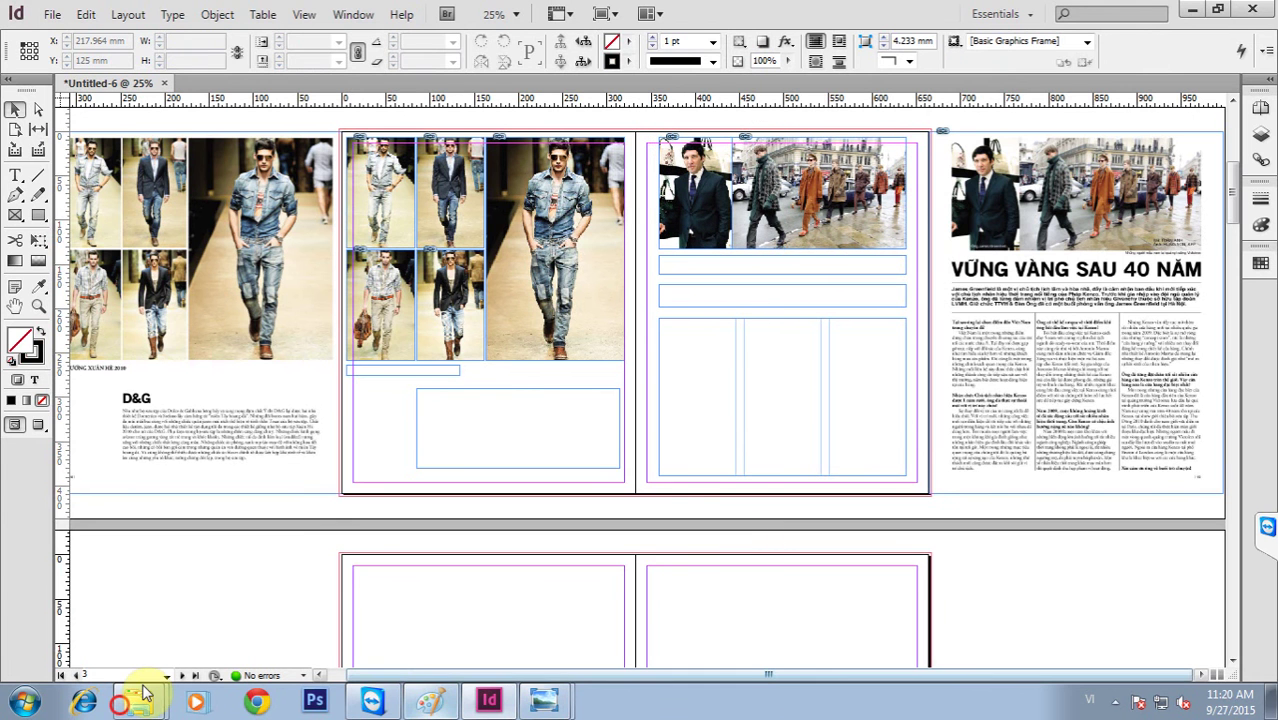
pyautogui.click(128, 630)
pyautogui.doubleClick(1121, 149)
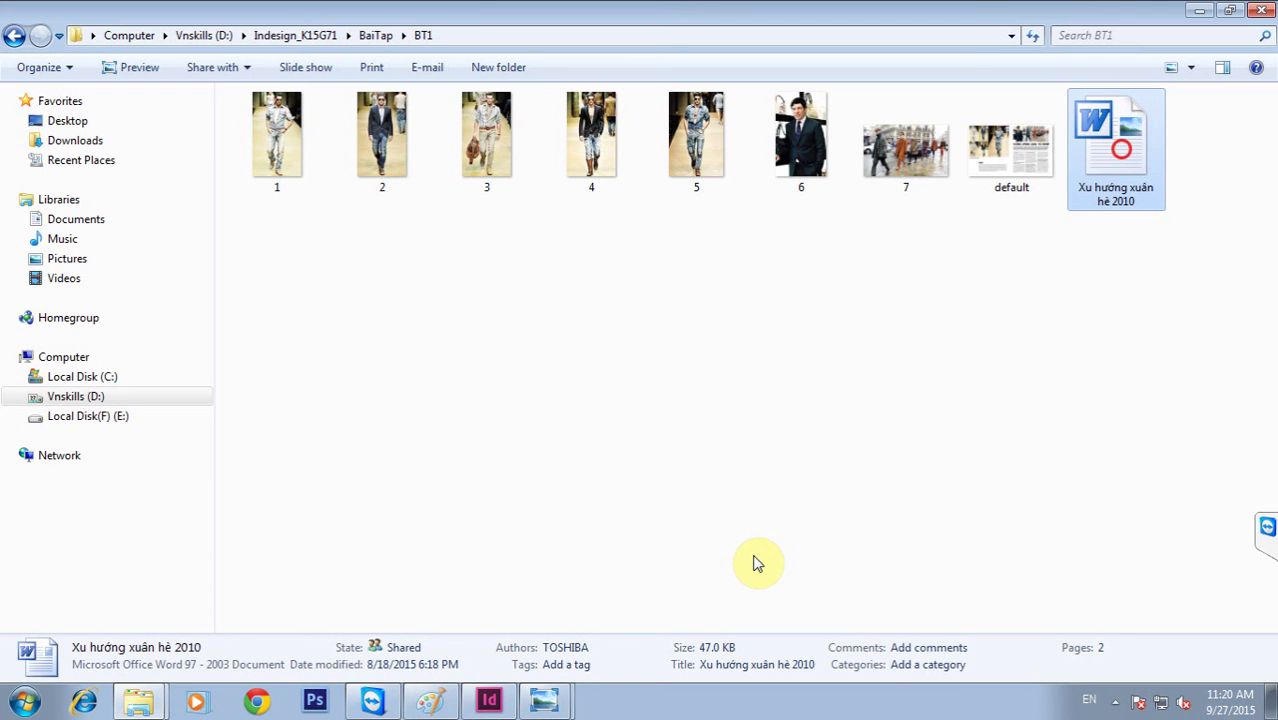
pyautogui.moveTo(493, 705)
pyautogui.mouseDown()
pyautogui.moveTo(800, 610)
pyautogui.moveTo(698, 588)
pyautogui.moveTo(690, 448)
pyautogui.mouseUp()
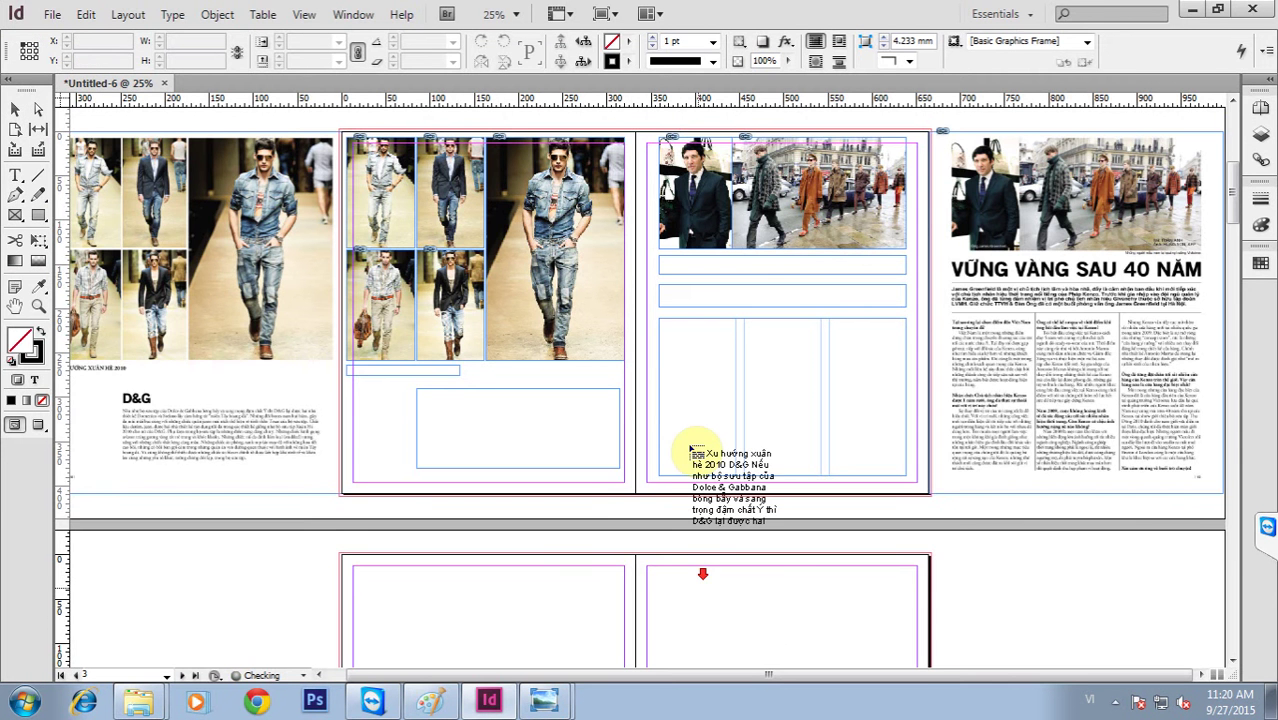
pyautogui.scroll(-3, 690, 449)
pyautogui.moveTo(687, 355); pyautogui.dragTo(884, 657)
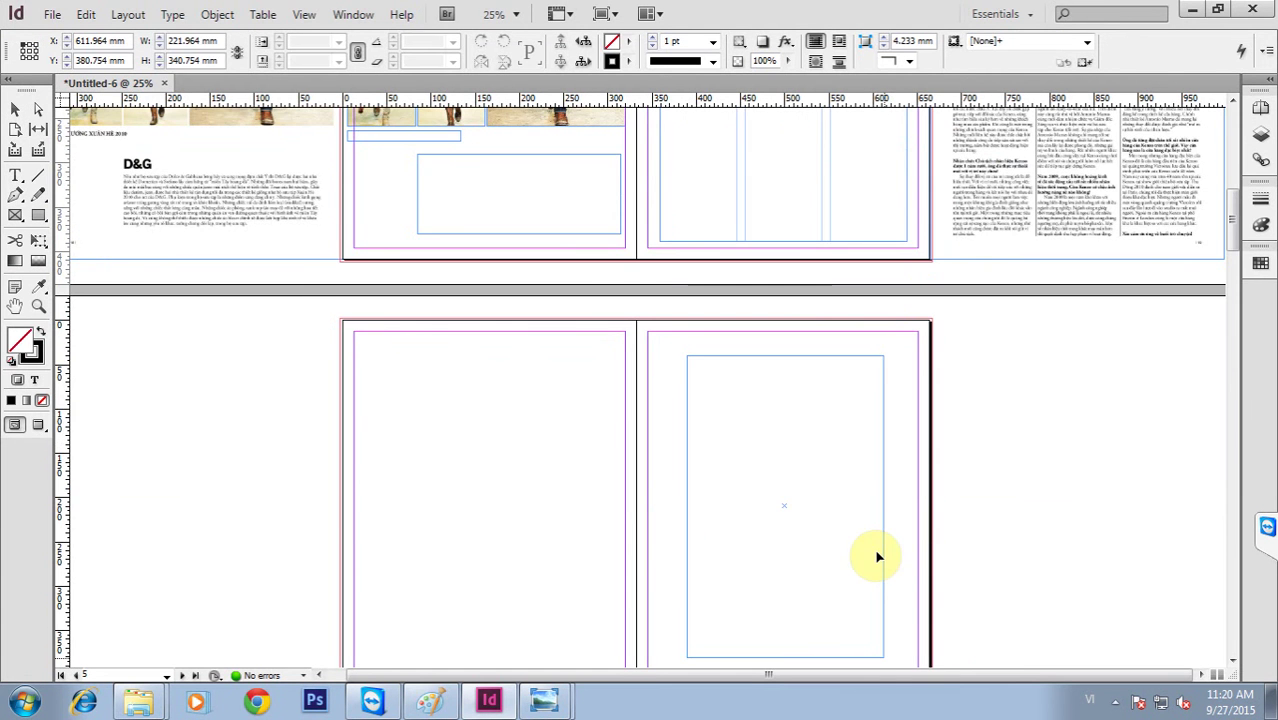
# Move the imported text from "Xu hướng xuân hè 2010" through the end of the D&G paragraph into page 2's large text frame.
pyautogui.scroll(2, 692, 517)
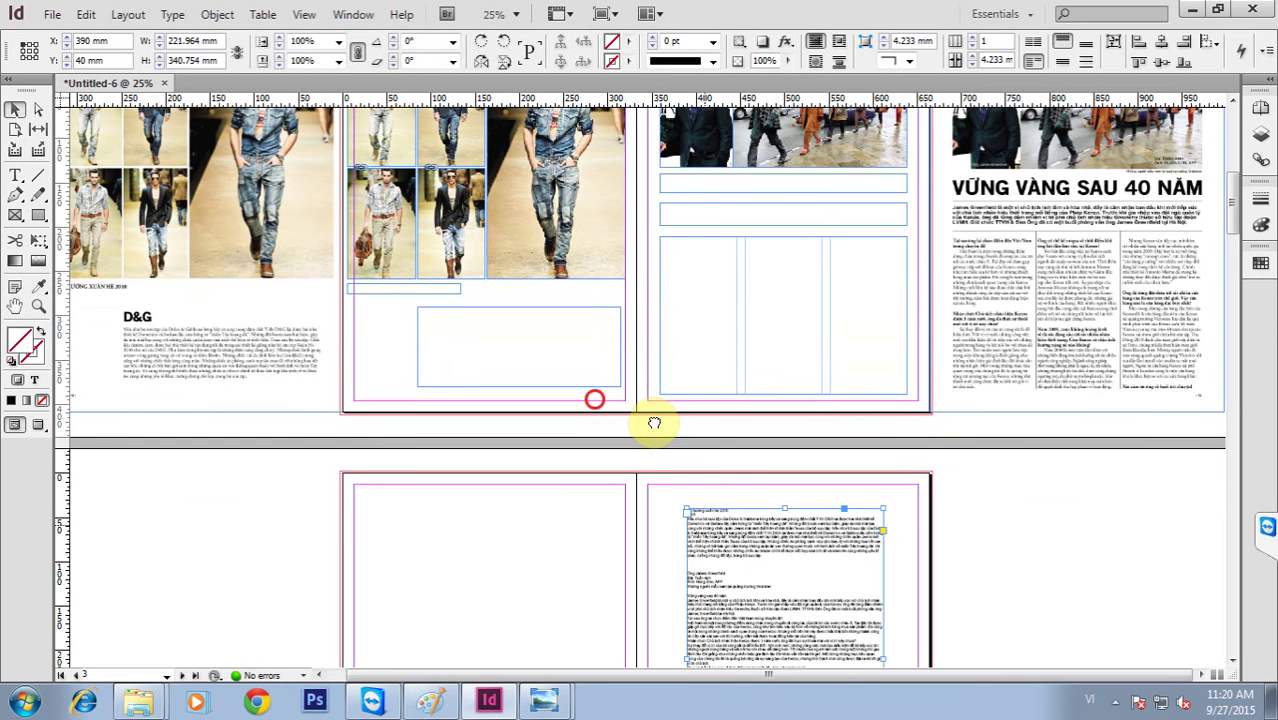
pyautogui.moveTo(654, 423); pyautogui.dragTo(908, 610)
pyautogui.doubleClick(506, 350)
pyautogui.tripleClick(506, 351)
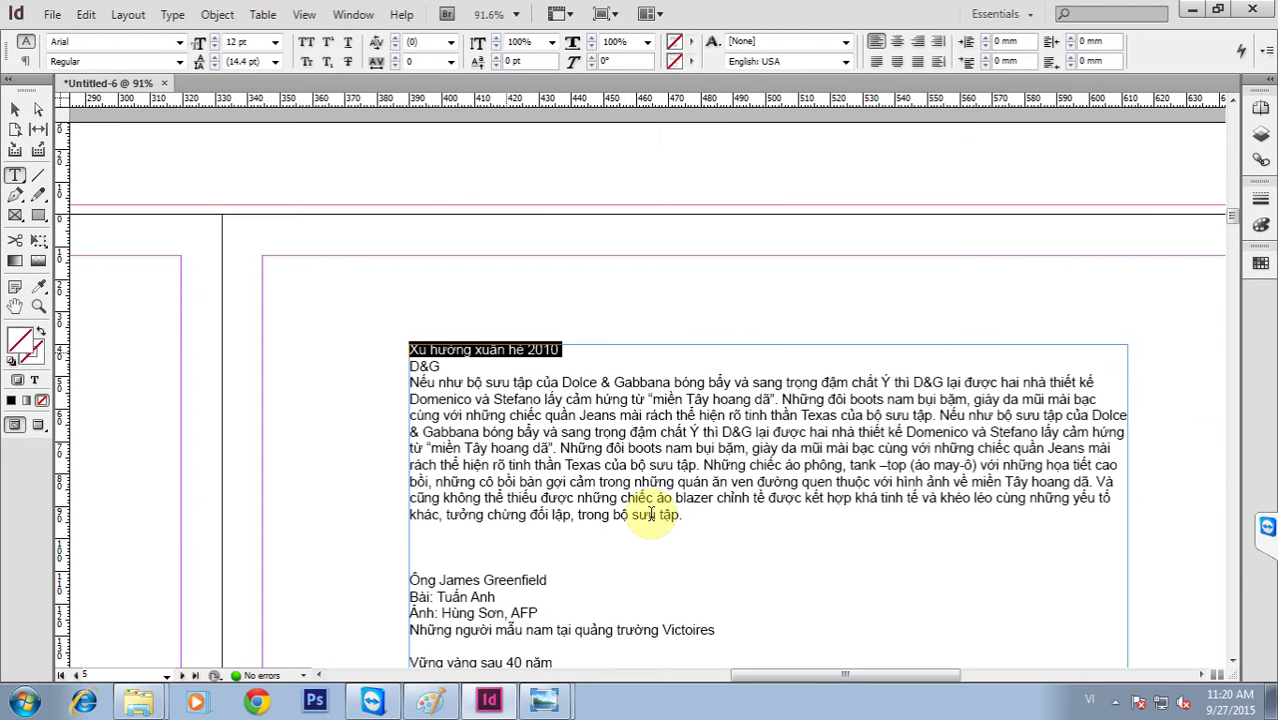
pyautogui.keyDown('shift'); pyautogui.click(651, 515); pyautogui.keyUp('shift')
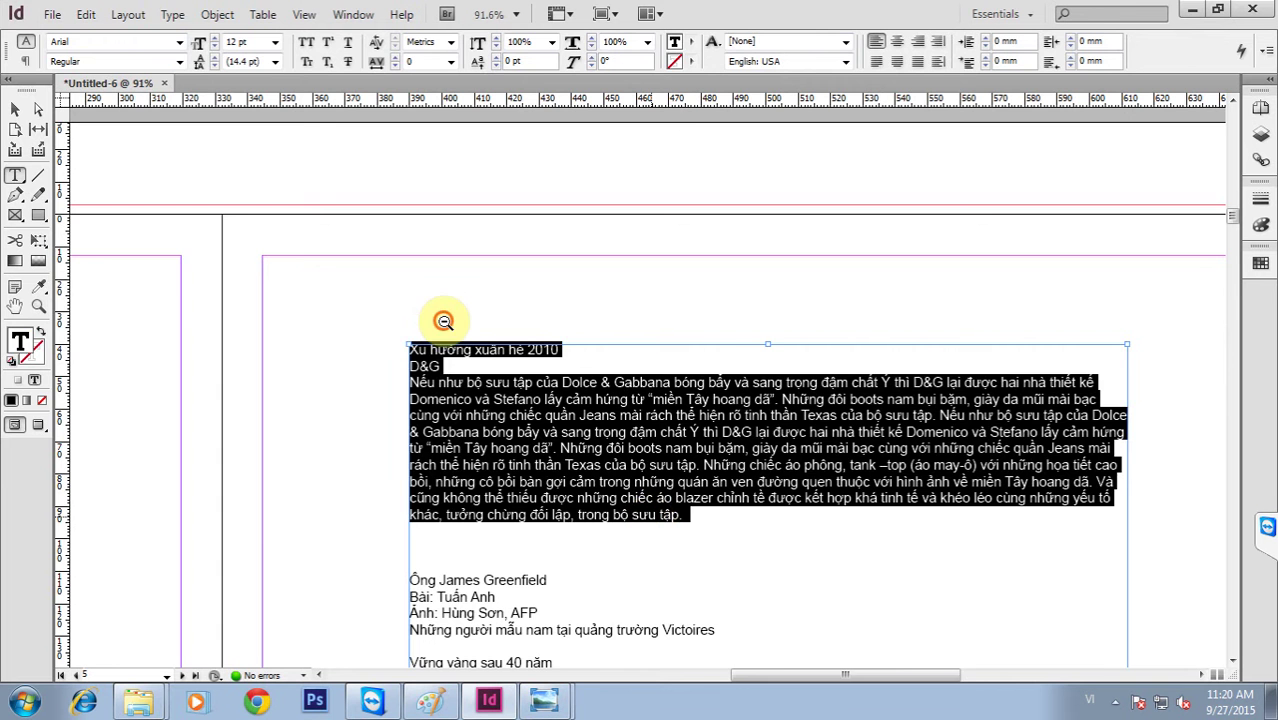
pyautogui.hotkey('ctrl', 'x')
pyautogui.moveTo(623, 319); pyautogui.dragTo(639, 371)
pyautogui.doubleClick(639, 371)
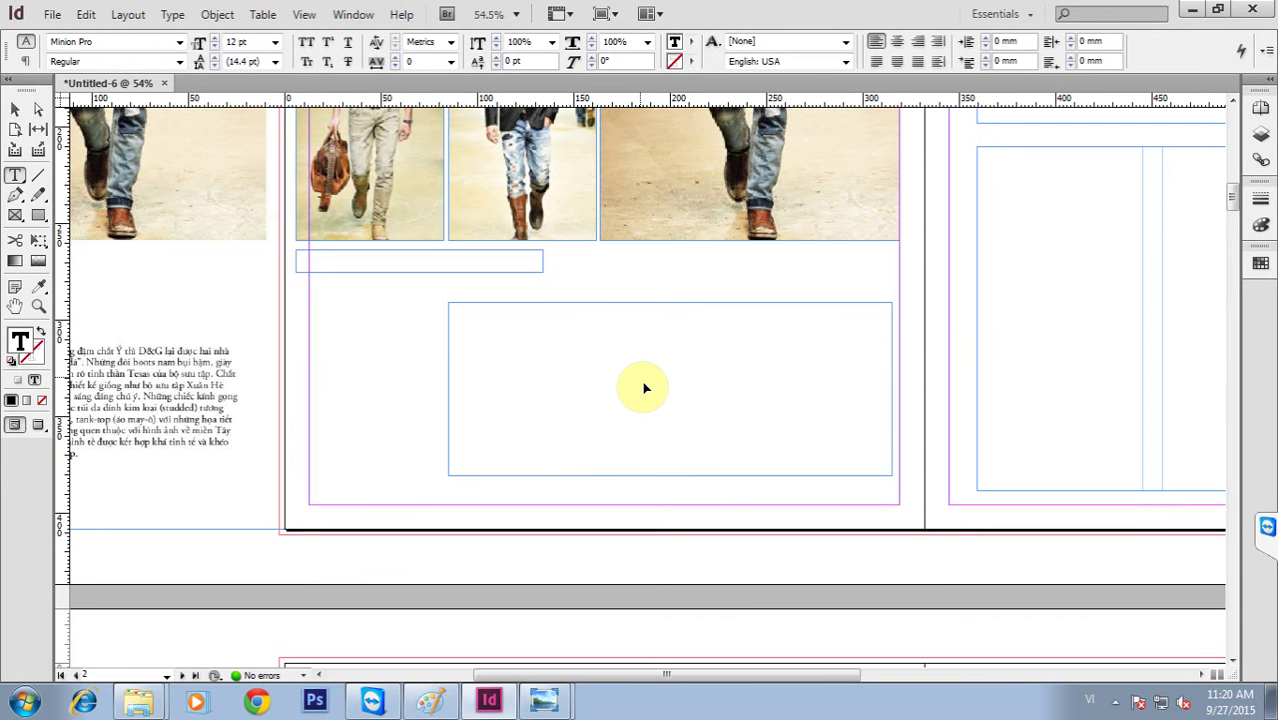
pyautogui.hotkey('ctrl', 'v')
# Move the line "Xu hướng xuân hè 2010" from the D&G text frame into the narrow caption frame below page 2's pictures.
pyautogui.click(490, 305)
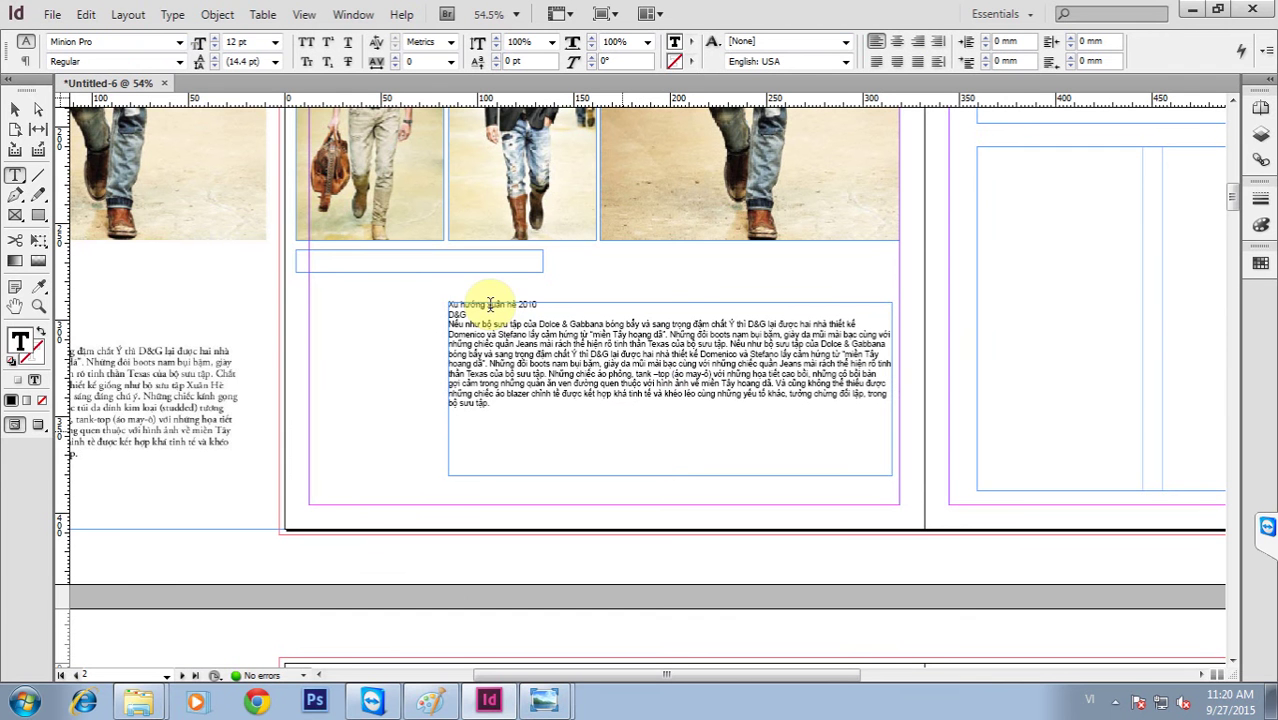
pyautogui.click(490, 303)
pyautogui.tripleClick(459, 303)
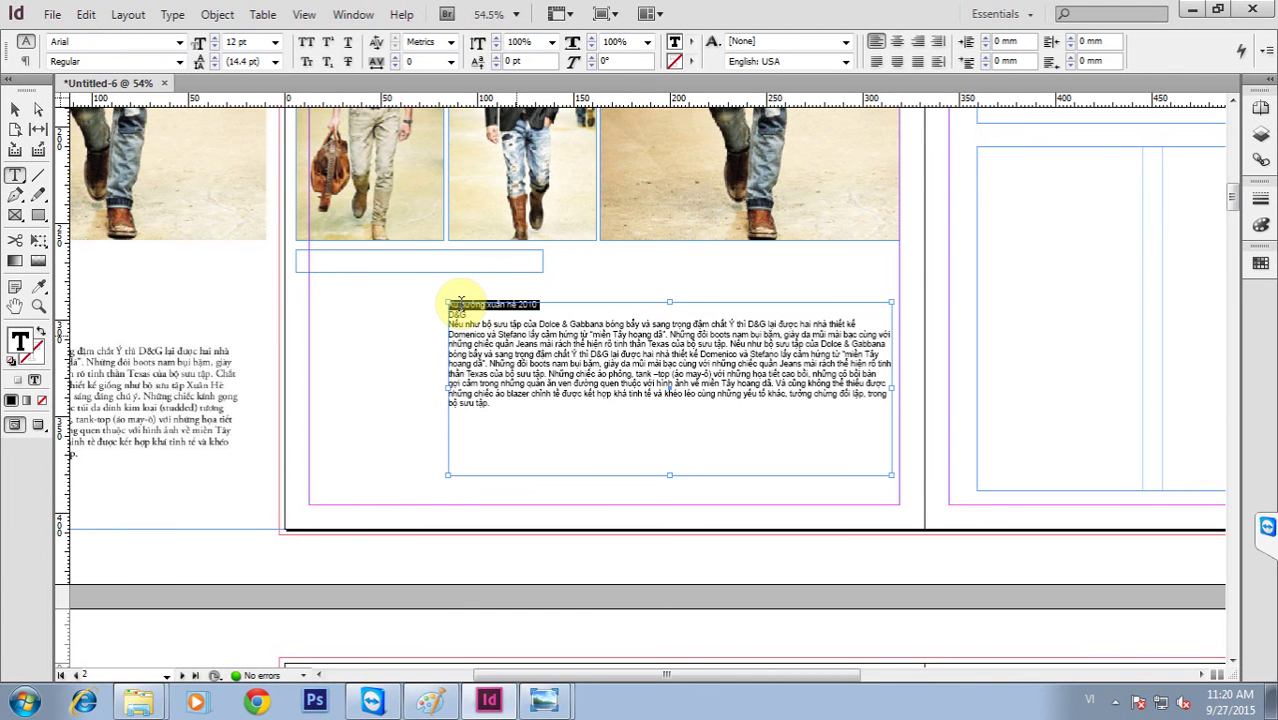
pyautogui.hotkey('ctrl', 'x')
pyautogui.click(355, 251)
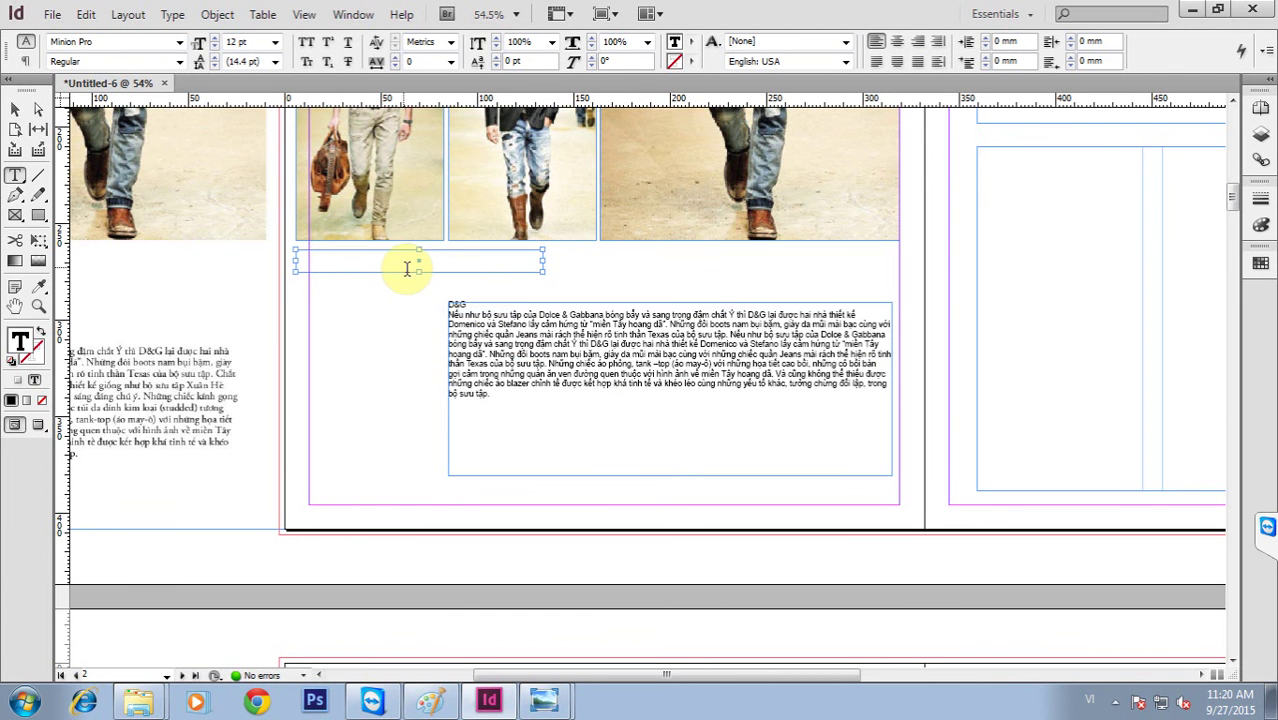
pyautogui.click(407, 268)
pyautogui.hotkey('ctrl', 'v')
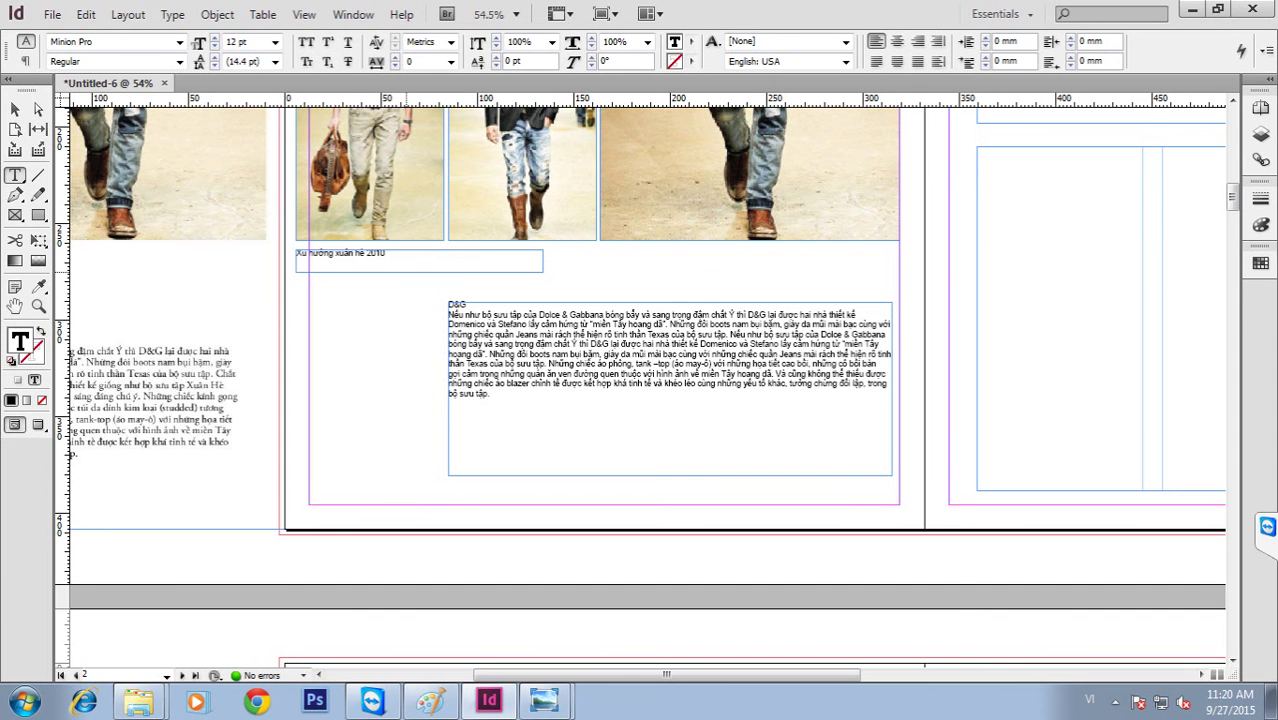
pyautogui.click(424, 271)
pyautogui.click(12, 109)
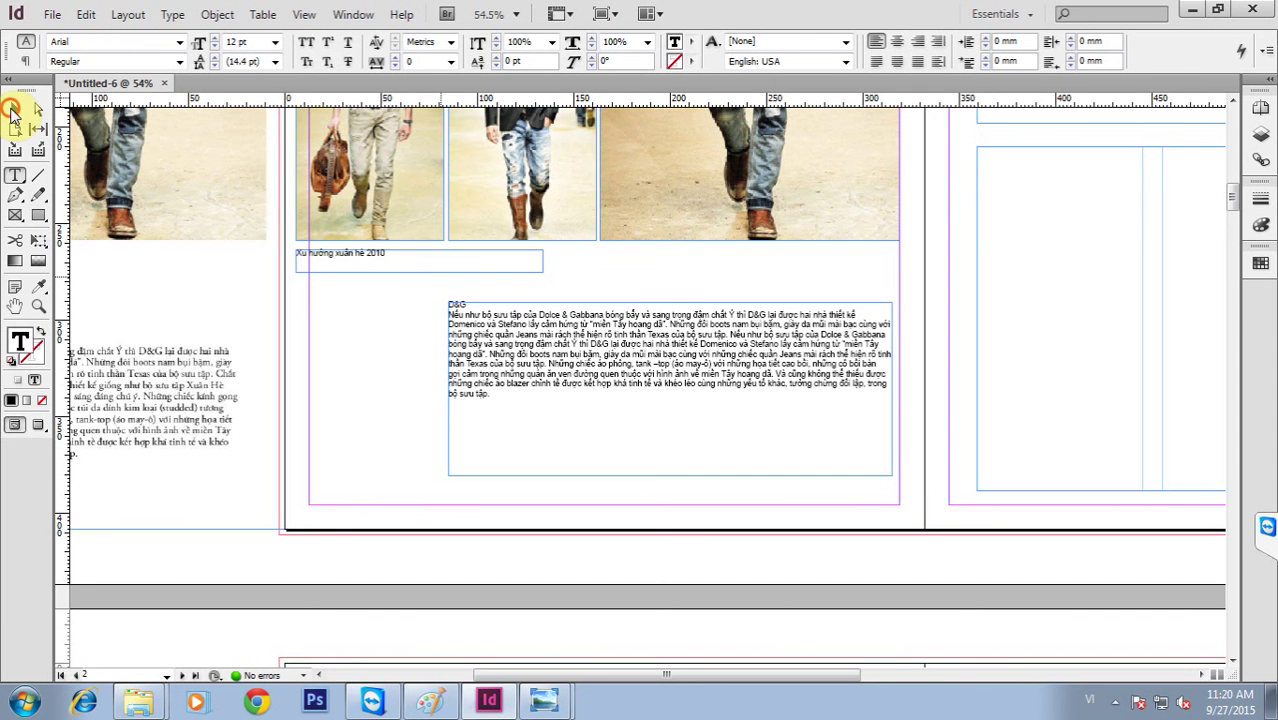
# Format page 2's caption line as all caps, bold and 20 pt, and fit its frame to the text.
pyautogui.moveTo(875, 359); pyautogui.dragTo(808, 367)
pyautogui.hscroll(-5, 808, 367)
pyautogui.scroll(1, 730, 370)
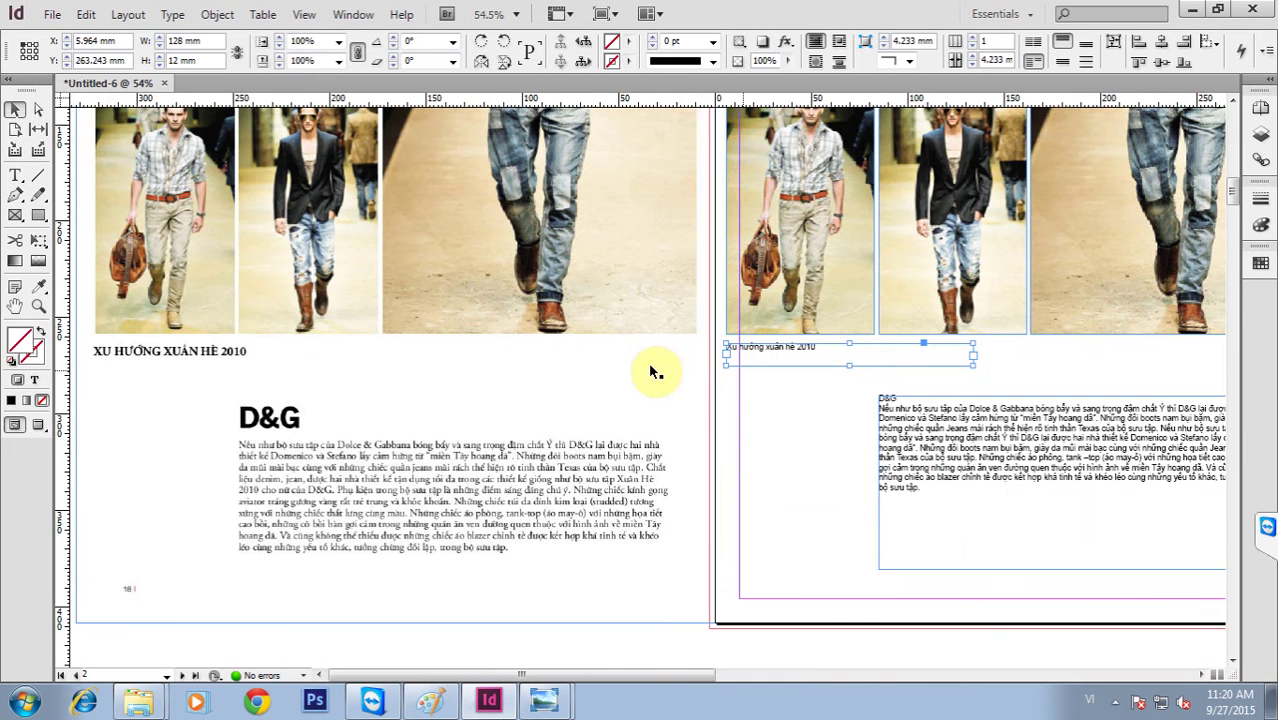
pyautogui.doubleClick(758, 346)
pyautogui.doubleClick(779, 349)
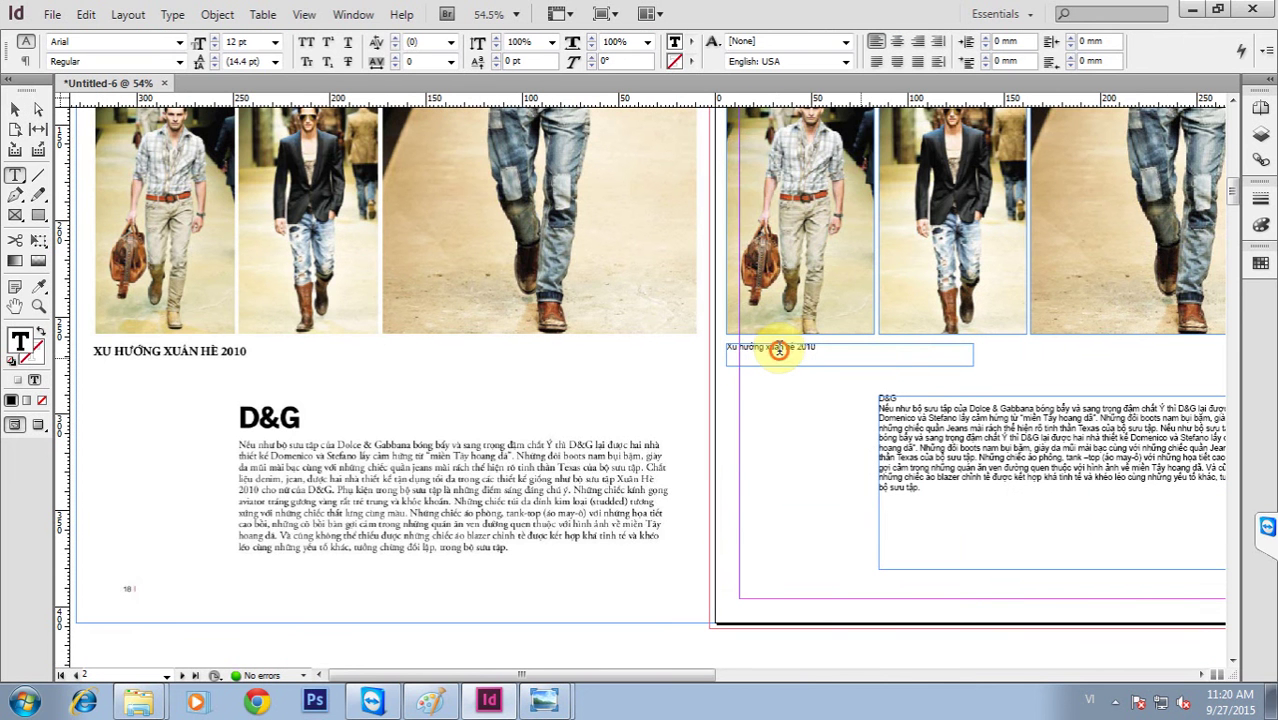
pyautogui.tripleClick(779, 348)
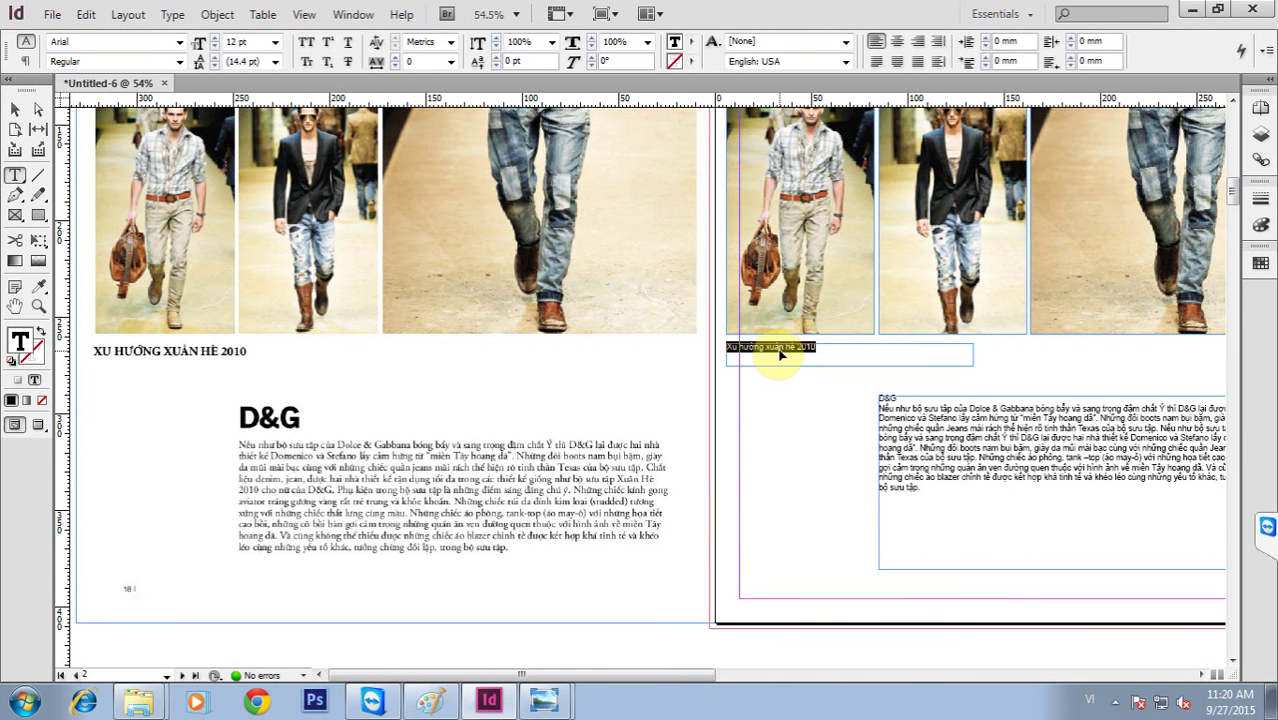
pyautogui.click(781, 355)
pyautogui.hotkey('ctrl', 'shift', 'k')
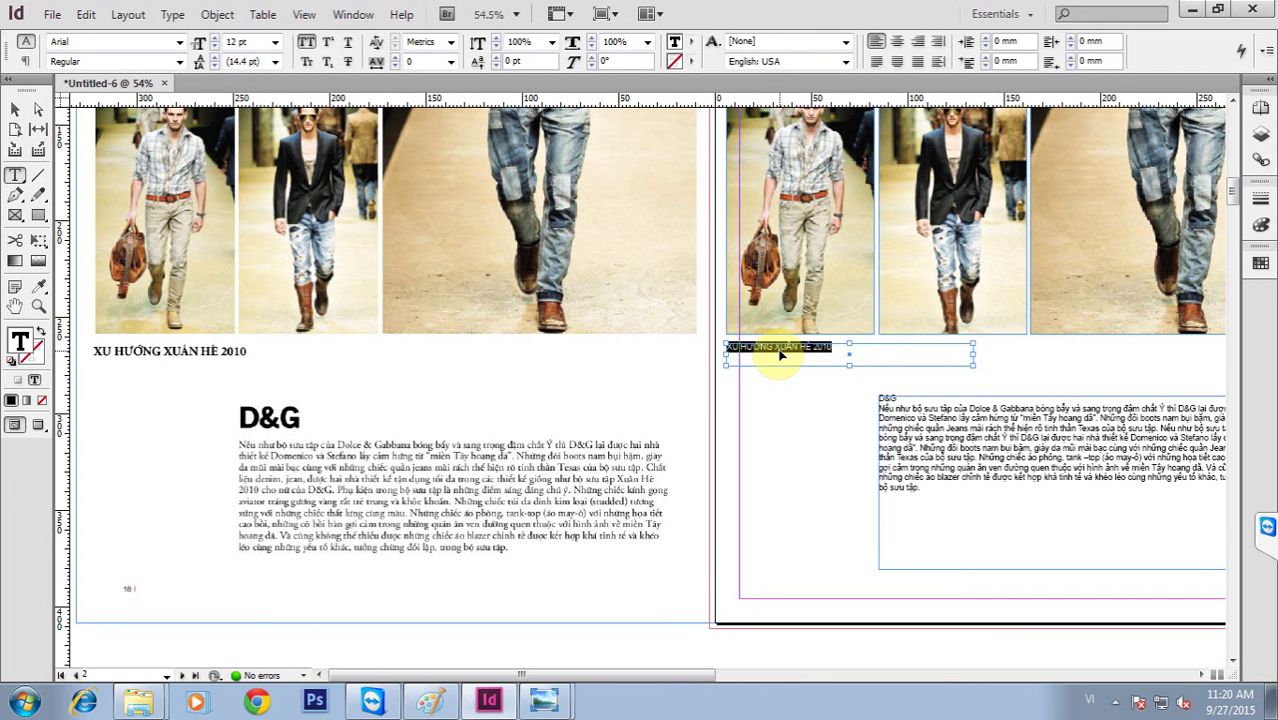
pyautogui.hotkey('ctrl', 'shift', 'b')
pyautogui.hotkey('ctrl', 'shift', '.')
pyautogui.hotkey('ctrl', 'shift', '.')
pyautogui.hotkey('ctrl', 'shift', '.')
pyautogui.hotkey('ctrl', 'shift', '.')
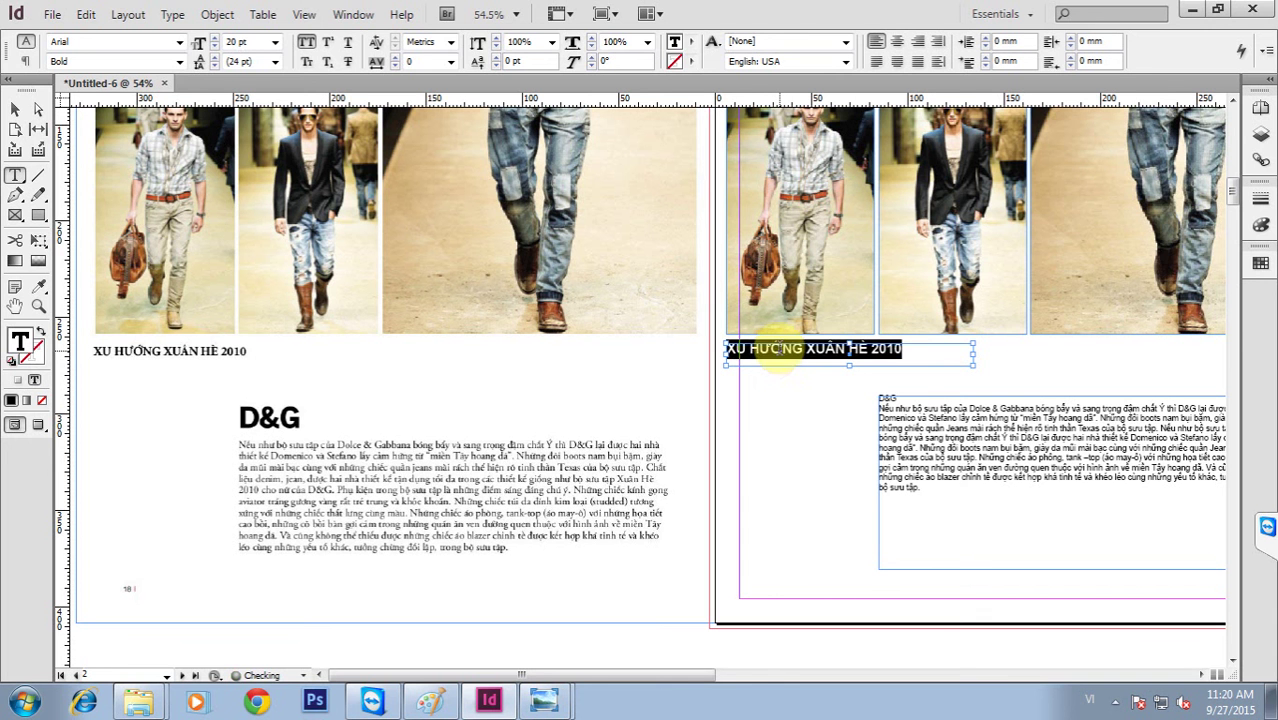
pyautogui.press('Escape')
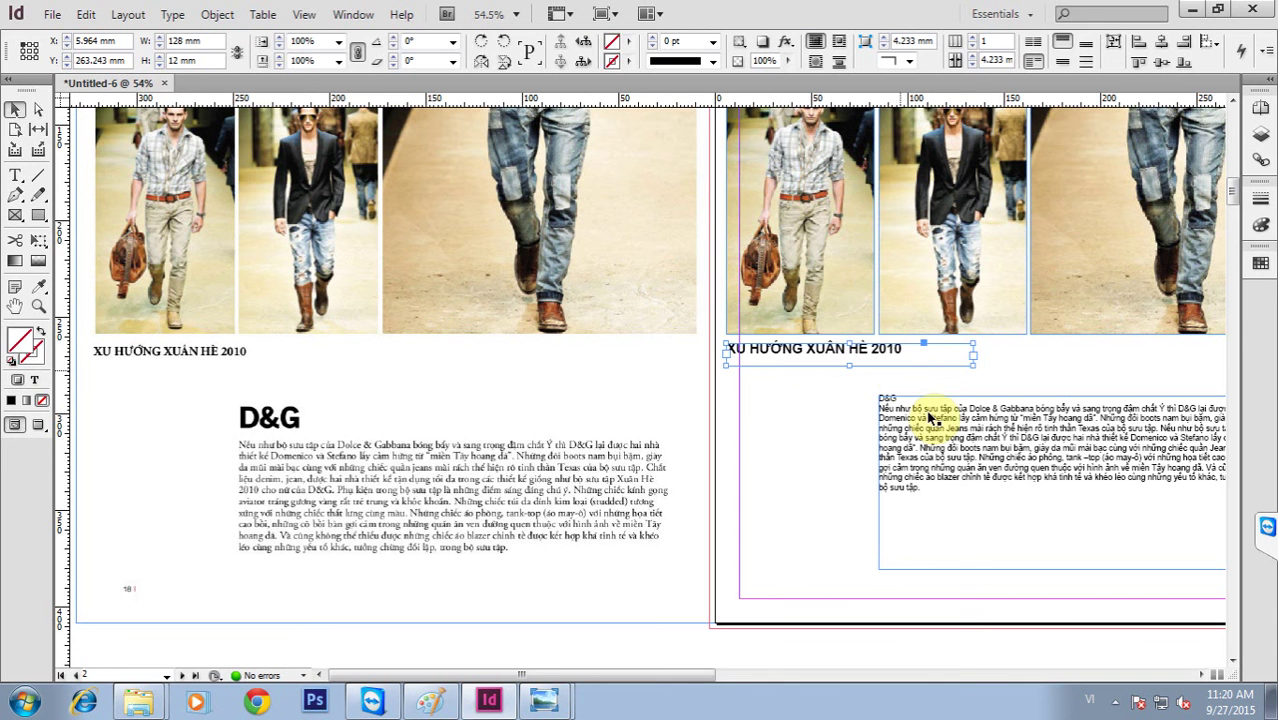
pyautogui.hotkey('ctrl', 'alt', 'c')
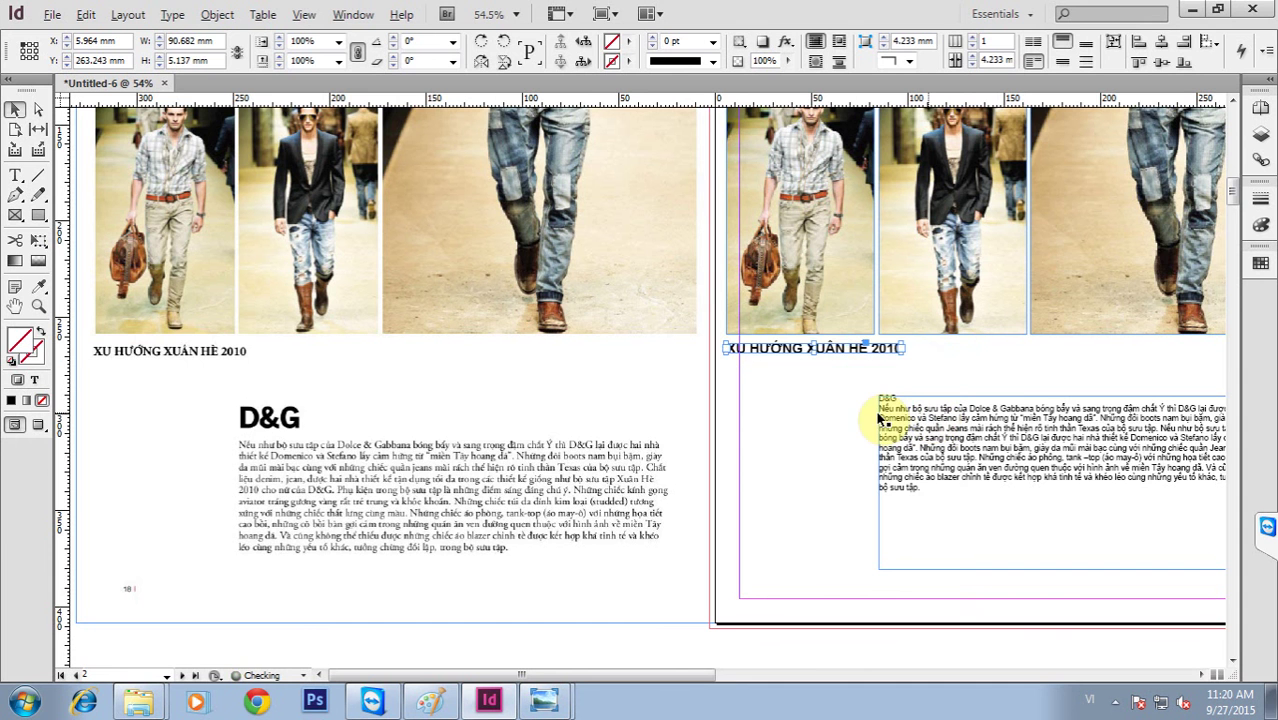
# Set all the text in page 2's D&G frame to 14 pt.
pyautogui.moveTo(1107, 424); pyautogui.dragTo(994, 403)
pyautogui.click(890, 397)
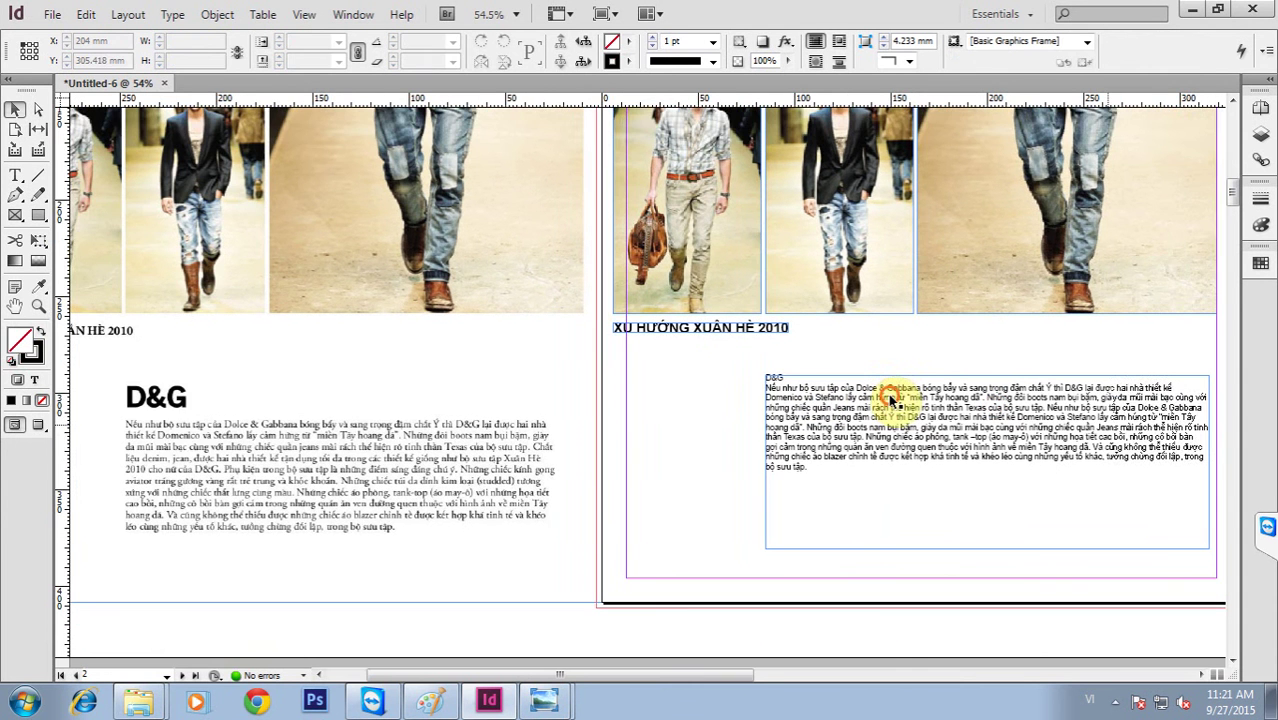
pyautogui.moveTo(890, 398); pyautogui.dragTo(884, 374)
pyautogui.doubleClick(884, 374)
pyautogui.hotkey('ctrl', 'a')
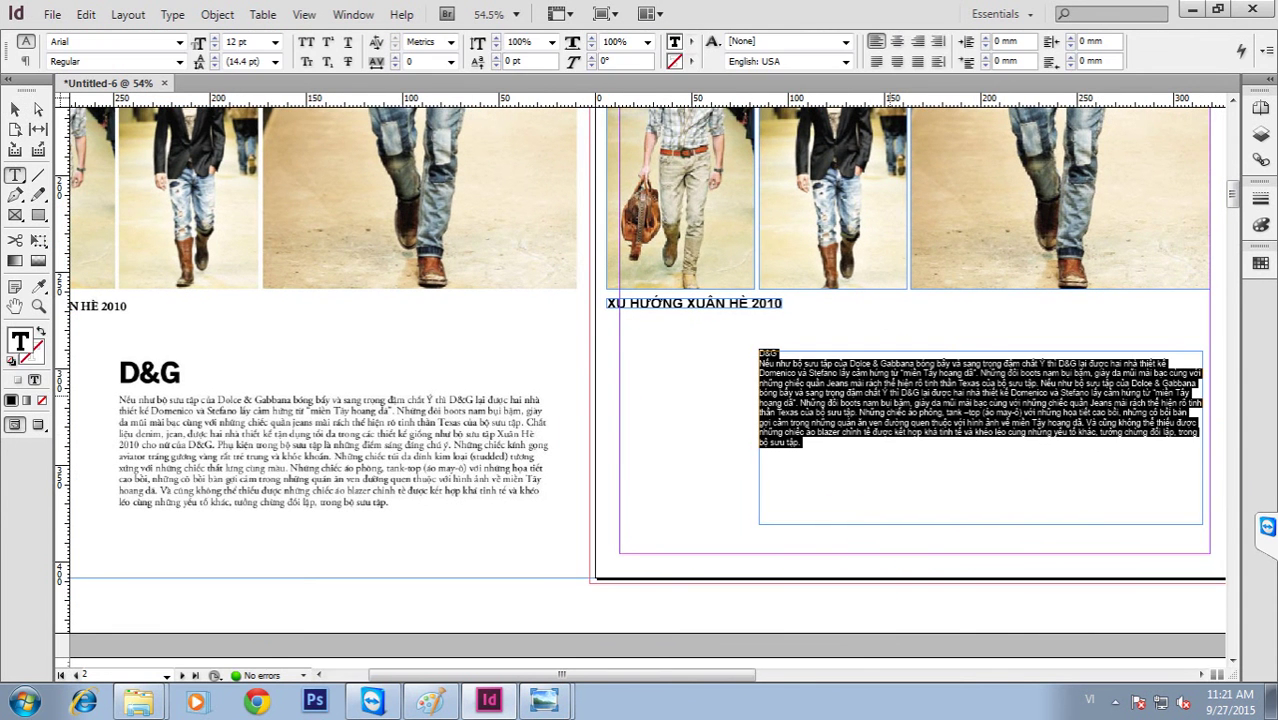
pyautogui.hotkey('ctrl', 'shift', '.')
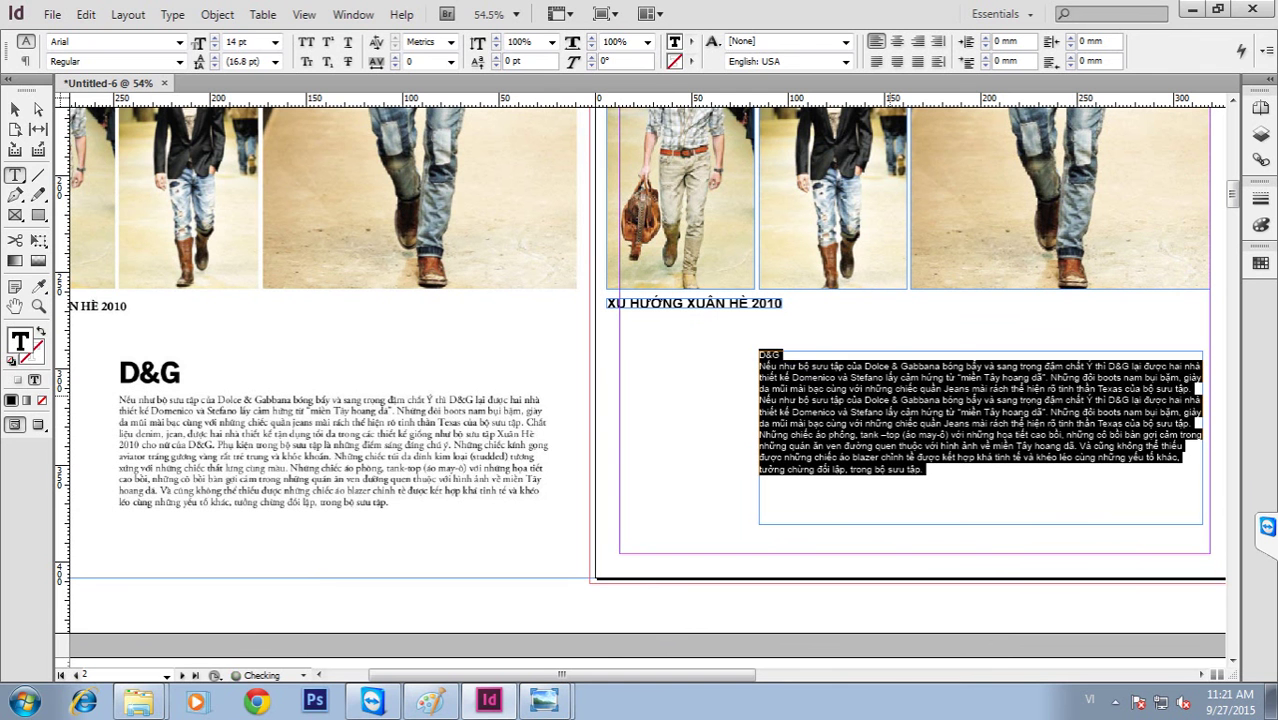
# Make the "D&G" heading on page 2 bold and set its size to 44 pt.
pyautogui.click(775, 356)
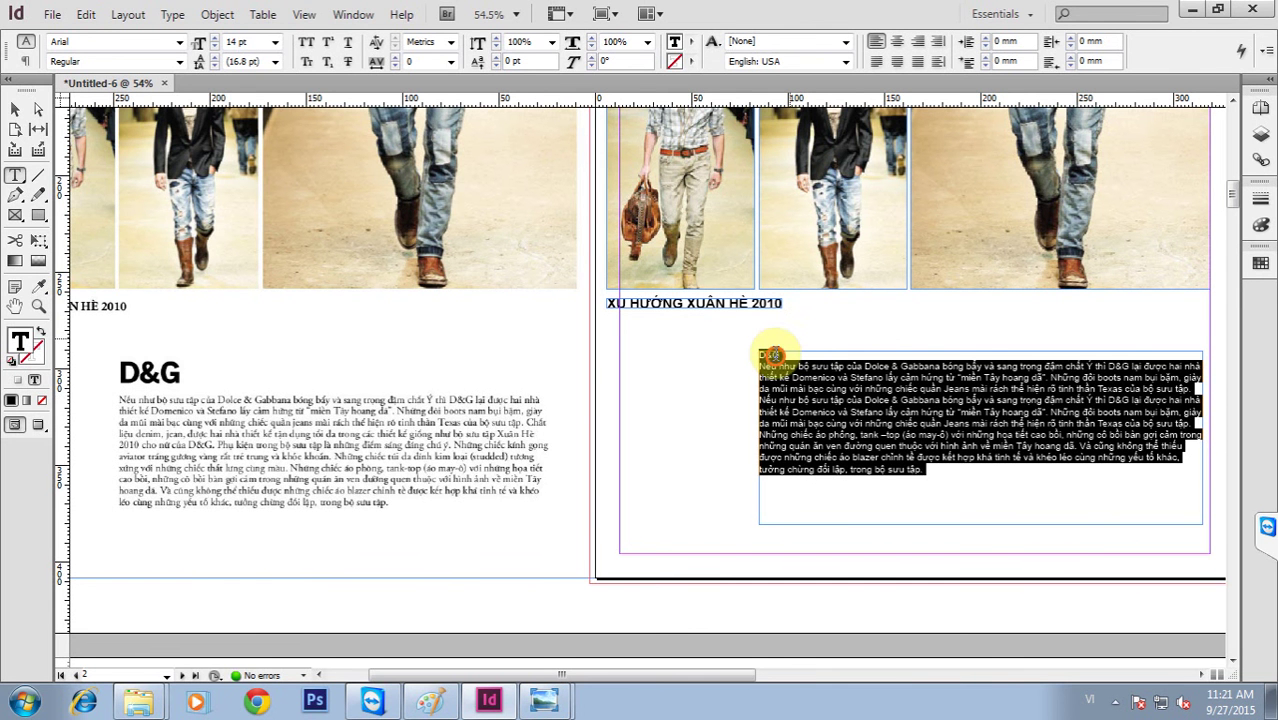
pyautogui.doubleClick(771, 355)
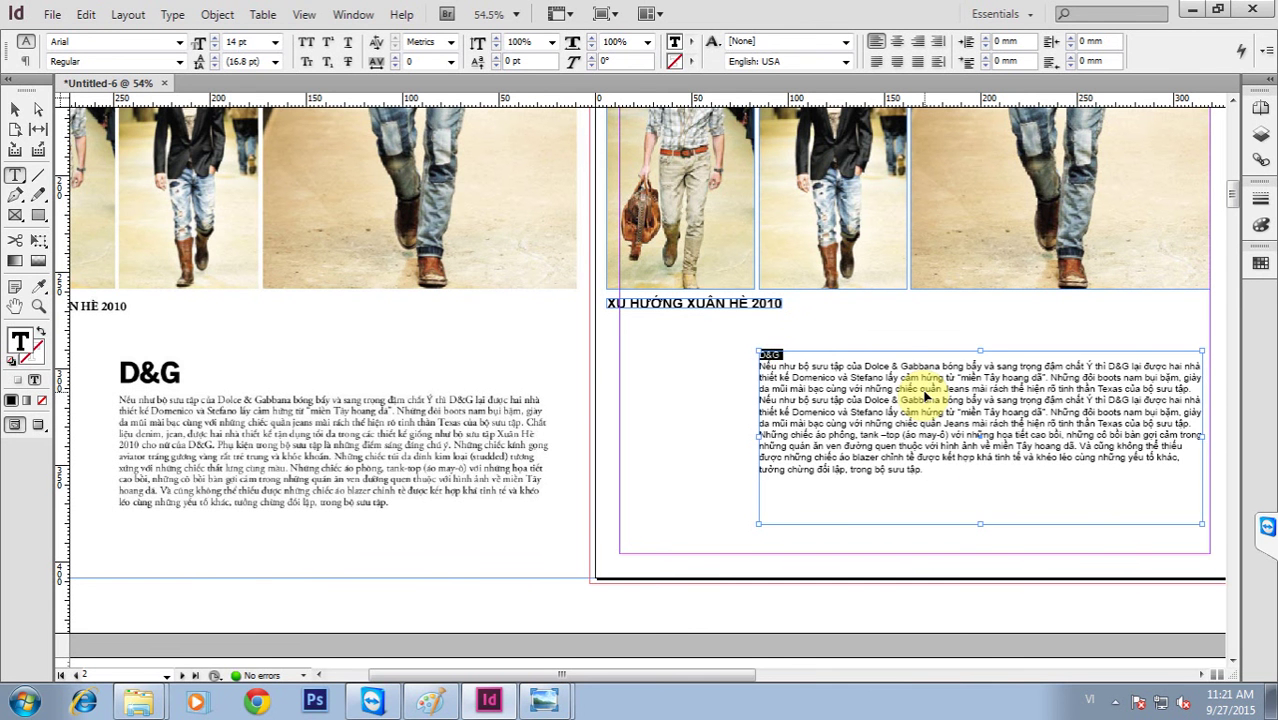
pyautogui.hotkey('ctrl', 'shift', 'b')
pyautogui.hotkey('ctrl', 'shift', '.')
pyautogui.hotkey('ctrl', 'shift', '.')
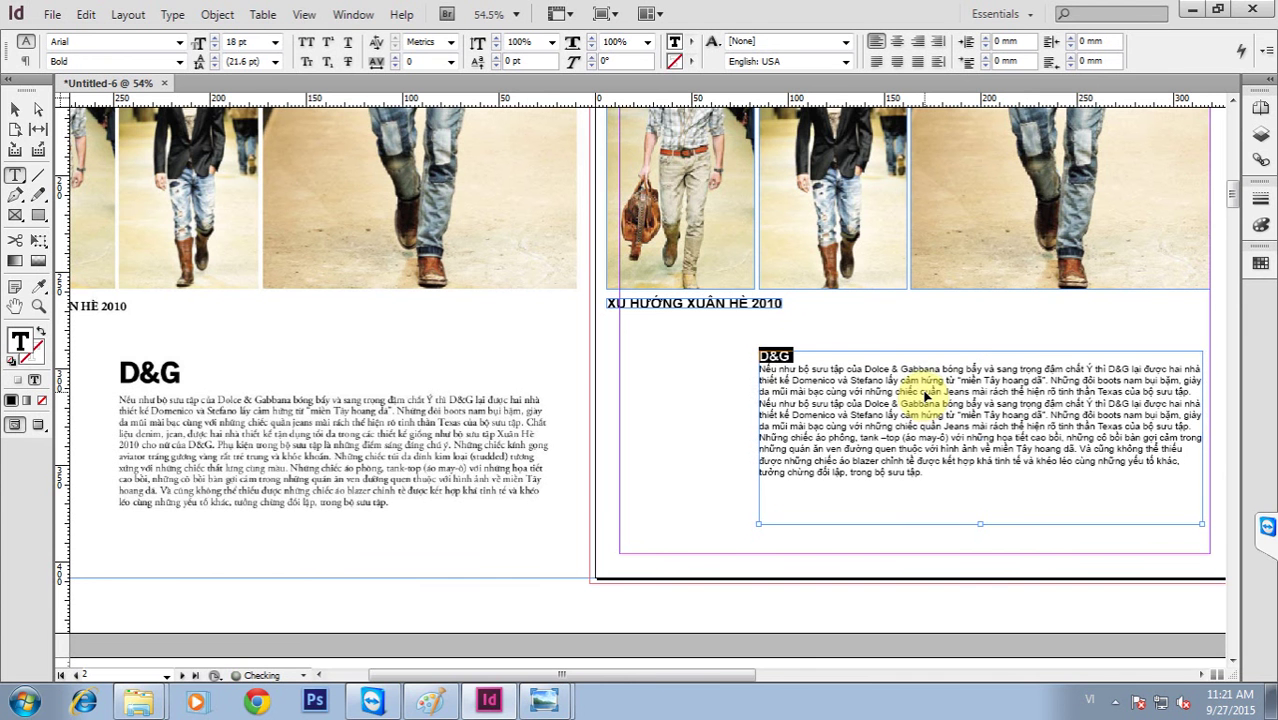
pyautogui.hotkey('ctrl', 'shift', '.')
pyautogui.hotkey('ctrl', 'shift', '.')
pyautogui.hotkey('ctrl', 'shift', '.')
pyautogui.hotkey('ctrl', 'shift', '.')
pyautogui.hotkey('ctrl', 'shift', '.')
pyautogui.hotkey('ctrl', 'shift', '.')
pyautogui.hotkey('ctrl', 'shift', '.')
pyautogui.hotkey('ctrl', 'shift', '.')
pyautogui.hotkey('ctrl', 'shift', '.')
pyautogui.hotkey('ctrl', 'shift', '.')
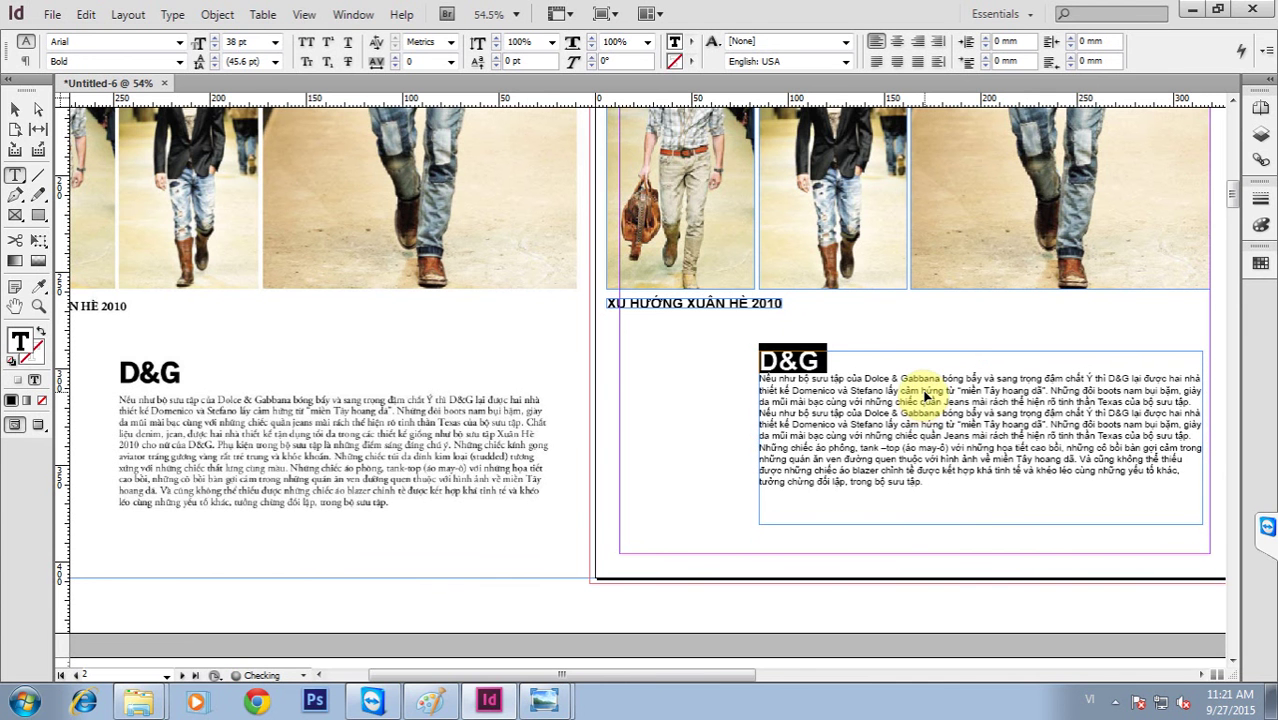
pyautogui.hotkey('ctrl', 'shift', '.')
pyautogui.hotkey('ctrl', 'shift', '.')
pyautogui.hotkey('ctrl', 'shift', '.')
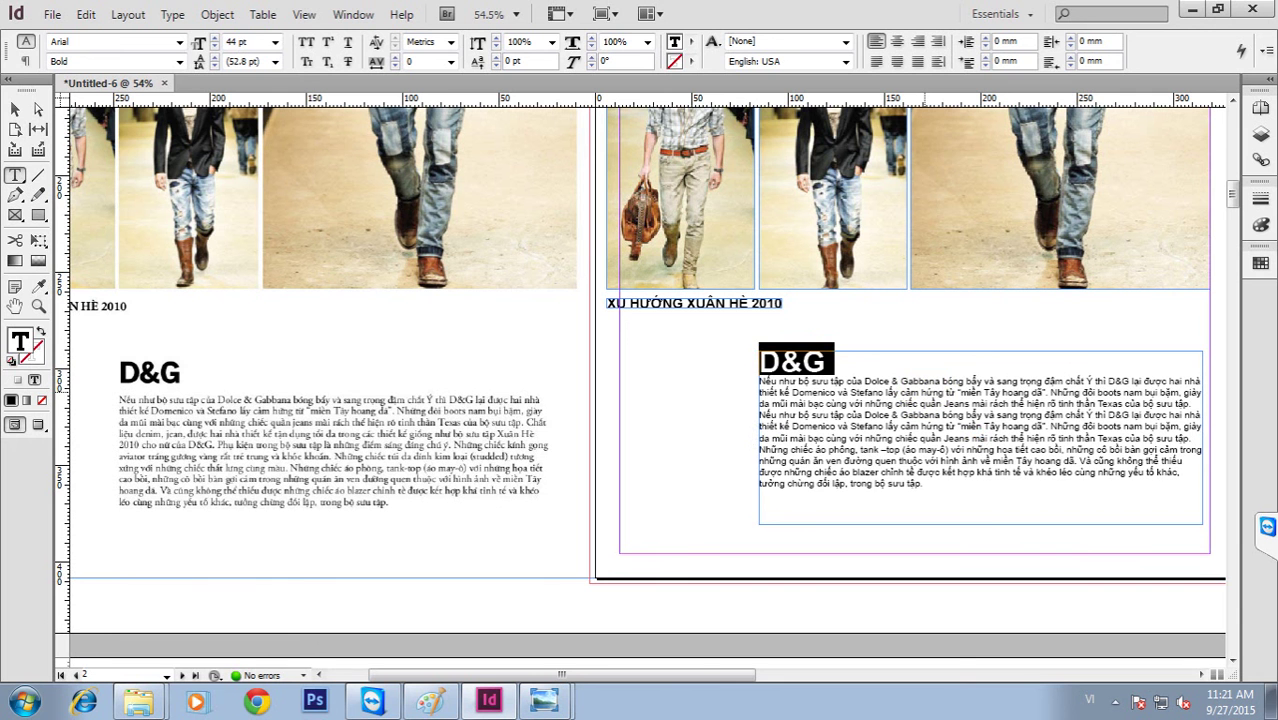
# Insert a blank line between the "D&G" heading and its body paragraph, and finish editing the text.
pyautogui.click(760, 382)
pyautogui.press('Return')
pyautogui.click(928, 396)
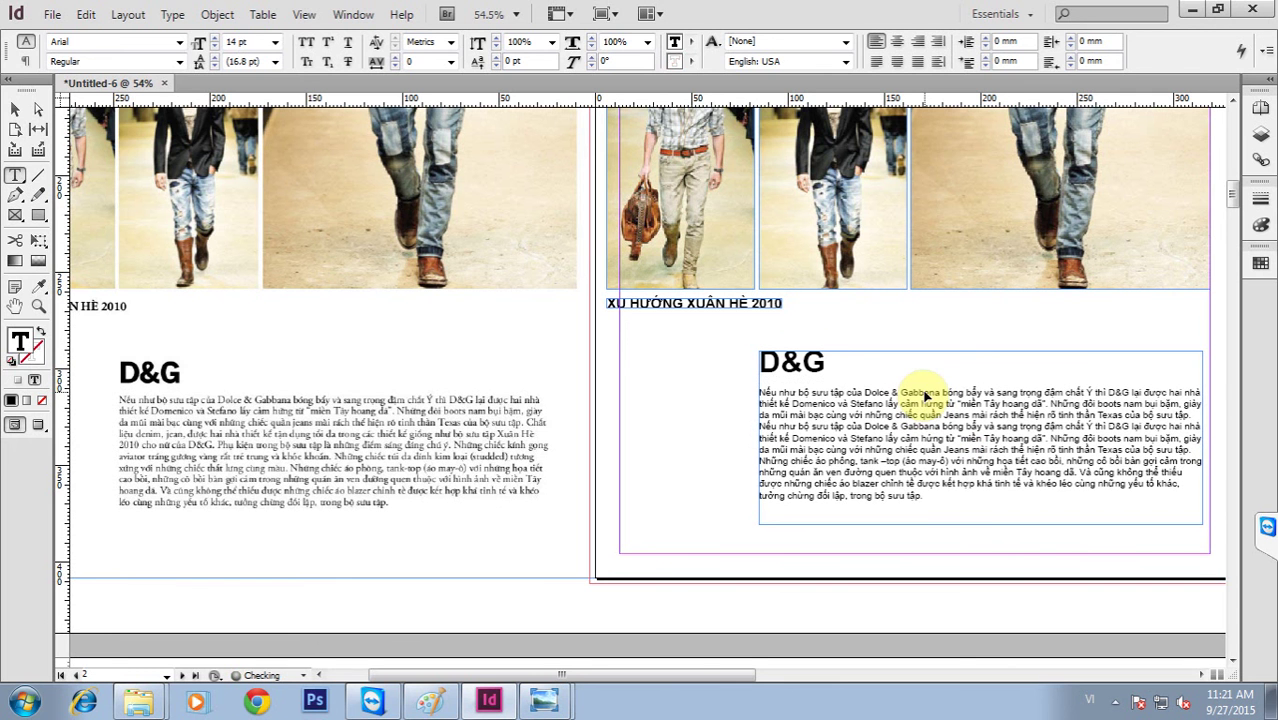
pyautogui.press('Escape')
pyautogui.click(756, 373)
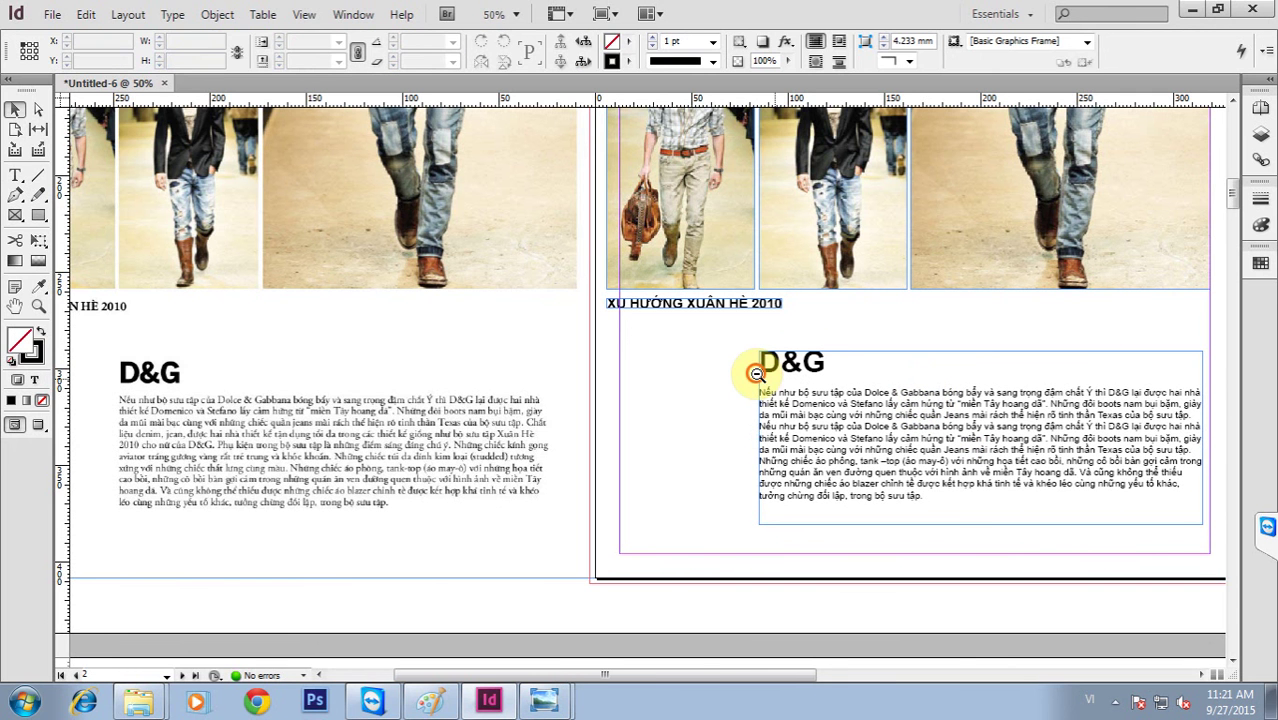
# Delete the blank line at the top of the source text frame on page 5 and finish editing the text.
pyautogui.keyDown('ctrl'); pyautogui.keyDown('alt'); pyautogui.click(756, 373); pyautogui.keyUp('alt'); pyautogui.keyUp('ctrl')
pyautogui.keyDown('ctrl'); pyautogui.keyDown('alt'); pyautogui.click(756, 373); pyautogui.keyUp('alt'); pyautogui.keyUp('ctrl')
pyautogui.moveTo(520, 260); pyautogui.dragTo(950, 459)
pyautogui.moveTo(737, 548); pyautogui.dragTo(721, 354)
pyautogui.click(709, 564)
pyautogui.scroll(-3, 505, 535)
pyautogui.click(503, 528)
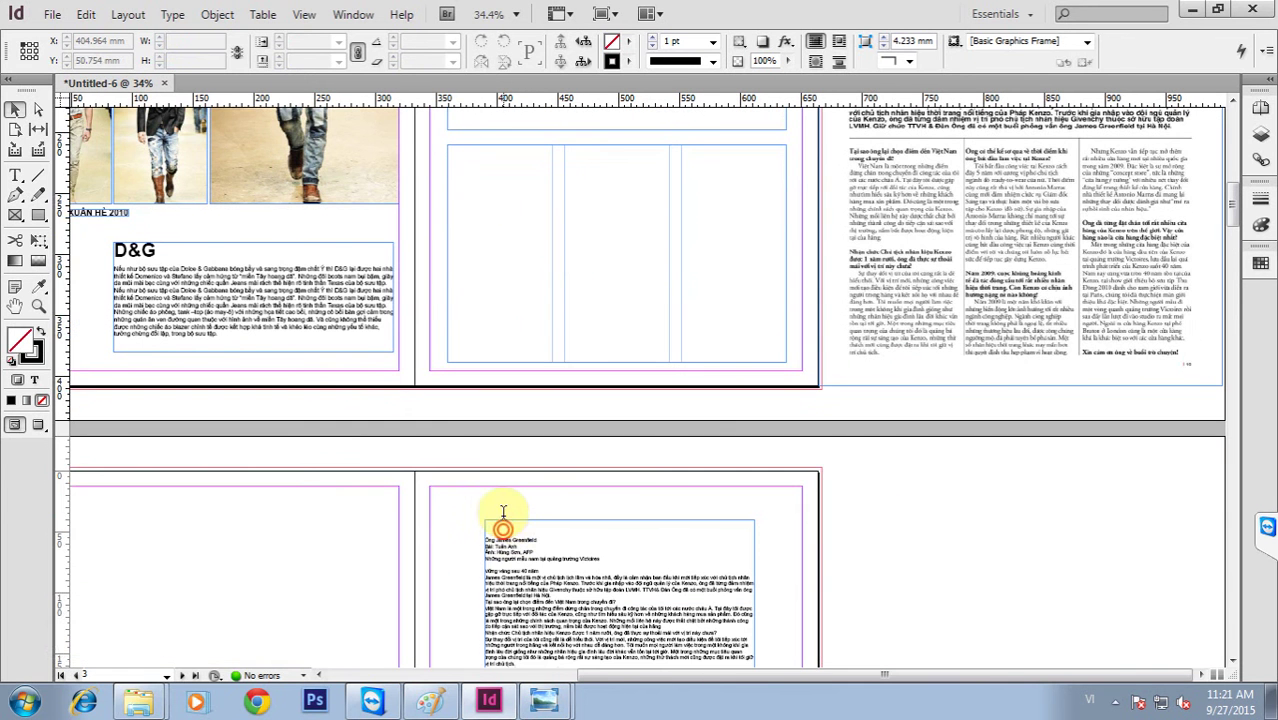
pyautogui.doubleClick(504, 515)
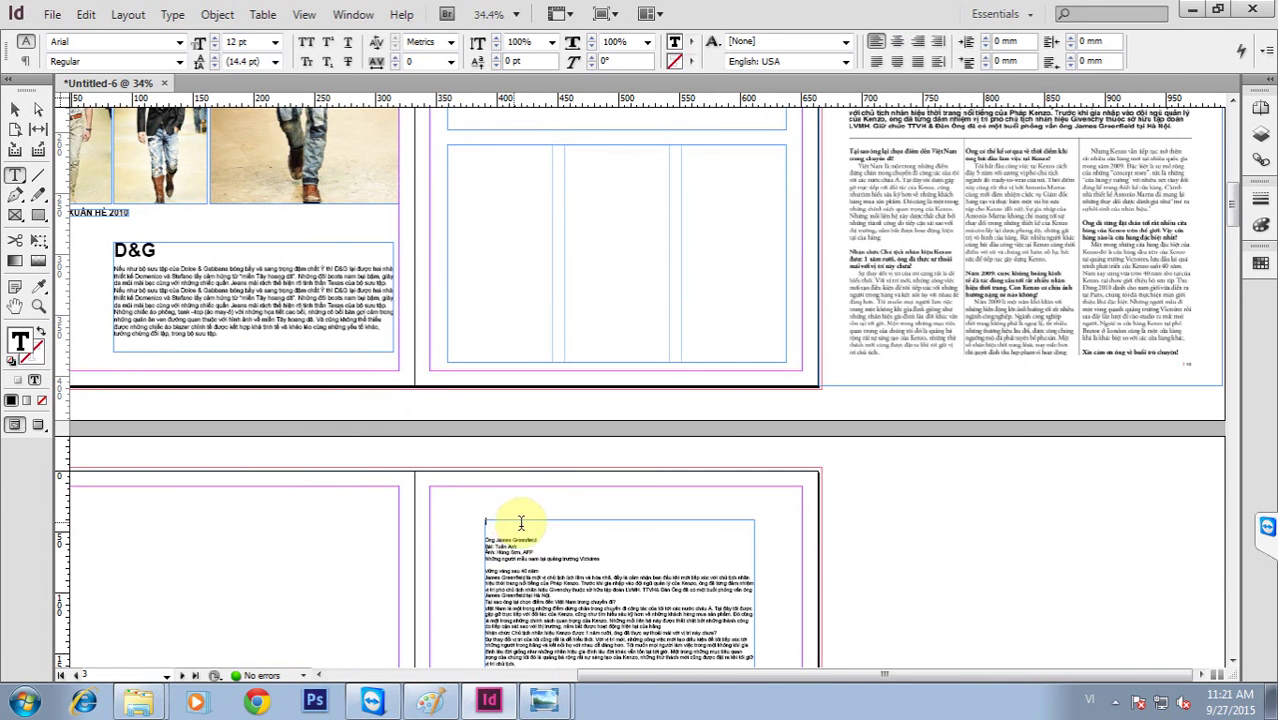
pyautogui.press('Delete')
pyautogui.press('Escape')
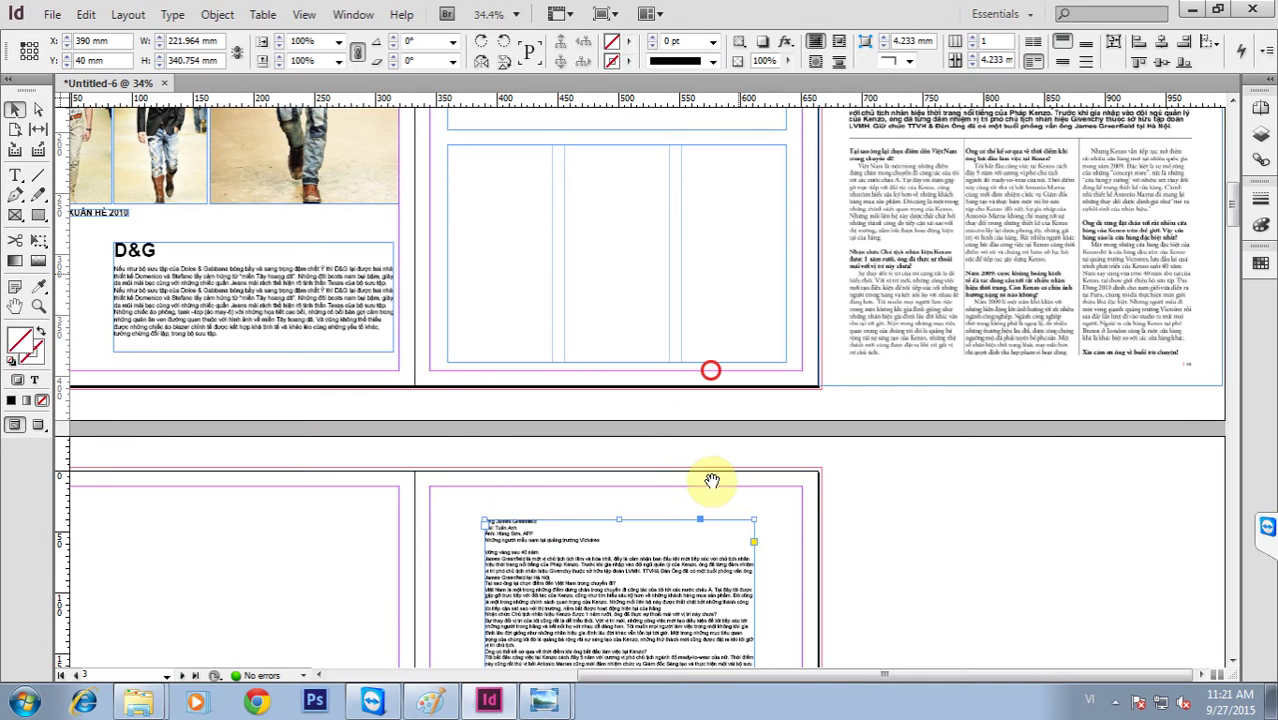
# Move the headline "Vững vàng sau 40 năm" from page 5's source text into the empty frame directly beneath page 3's photos.
pyautogui.scroll(3, 700, 400)
pyautogui.scroll(-5, 784, 277)
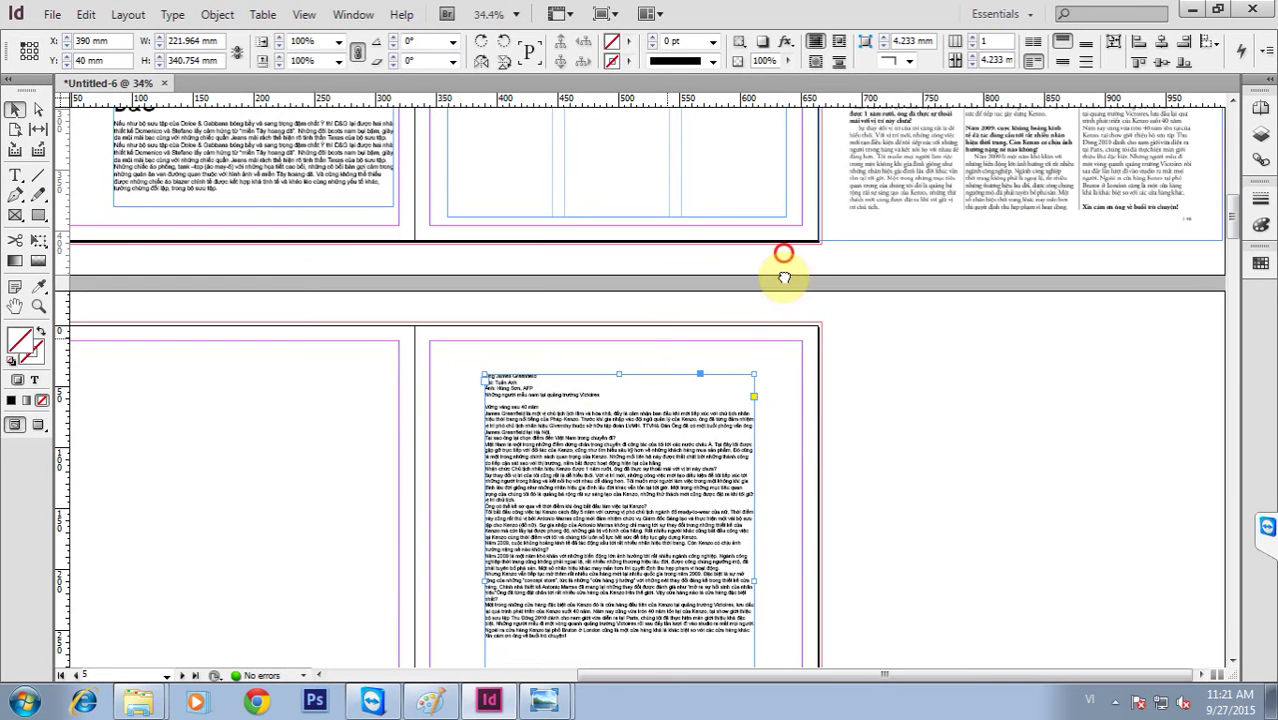
pyautogui.scroll(1, 561, 432)
pyautogui.scroll(1, 561, 432)
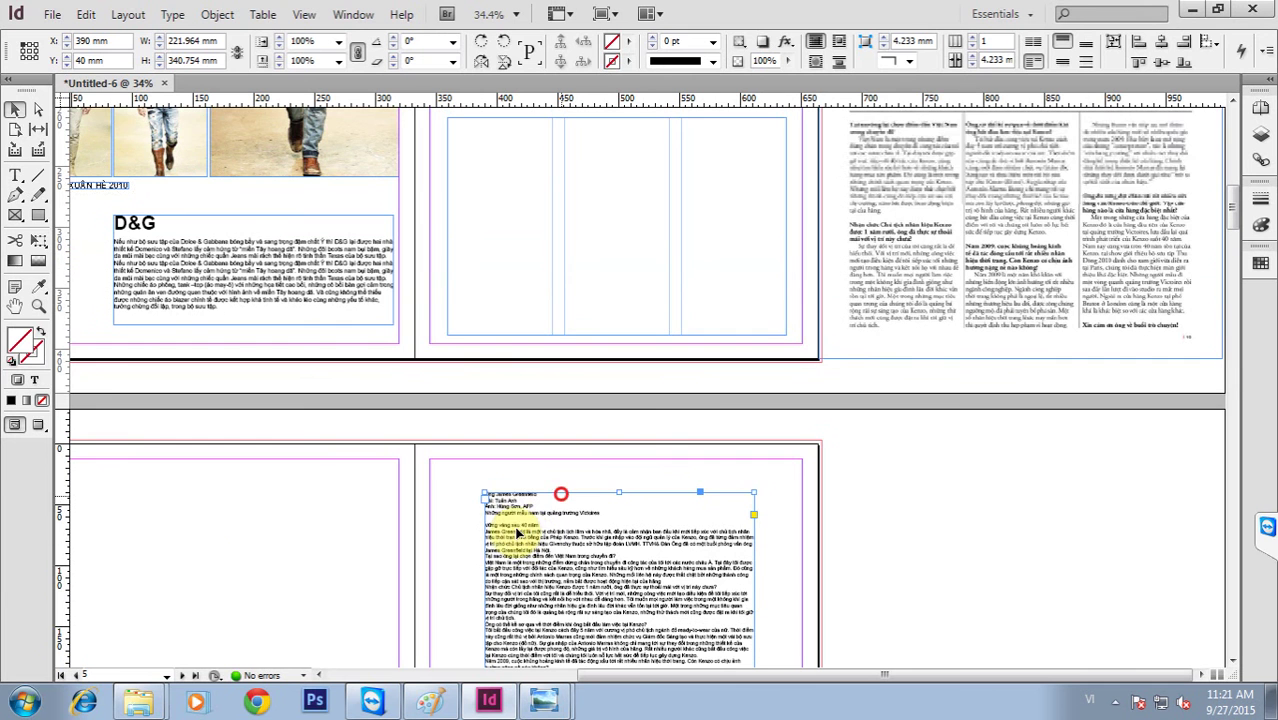
pyautogui.doubleClick(519, 525)
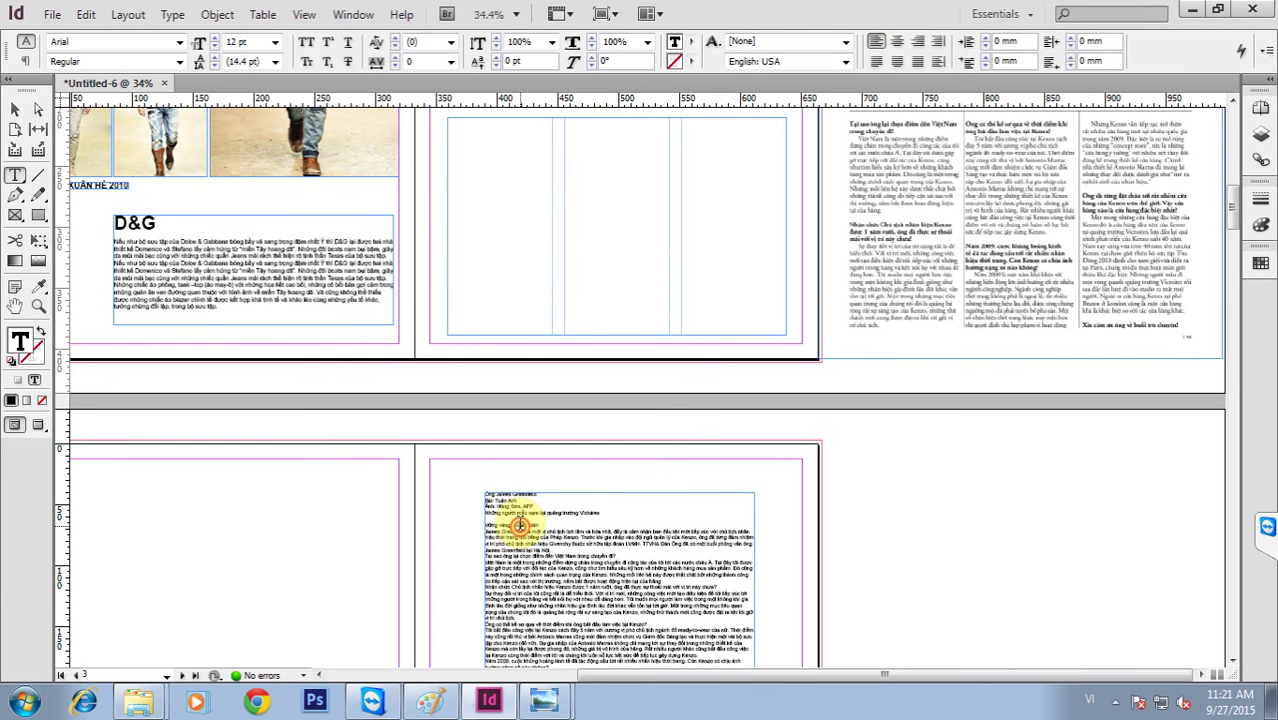
pyautogui.tripleClick(519, 525)
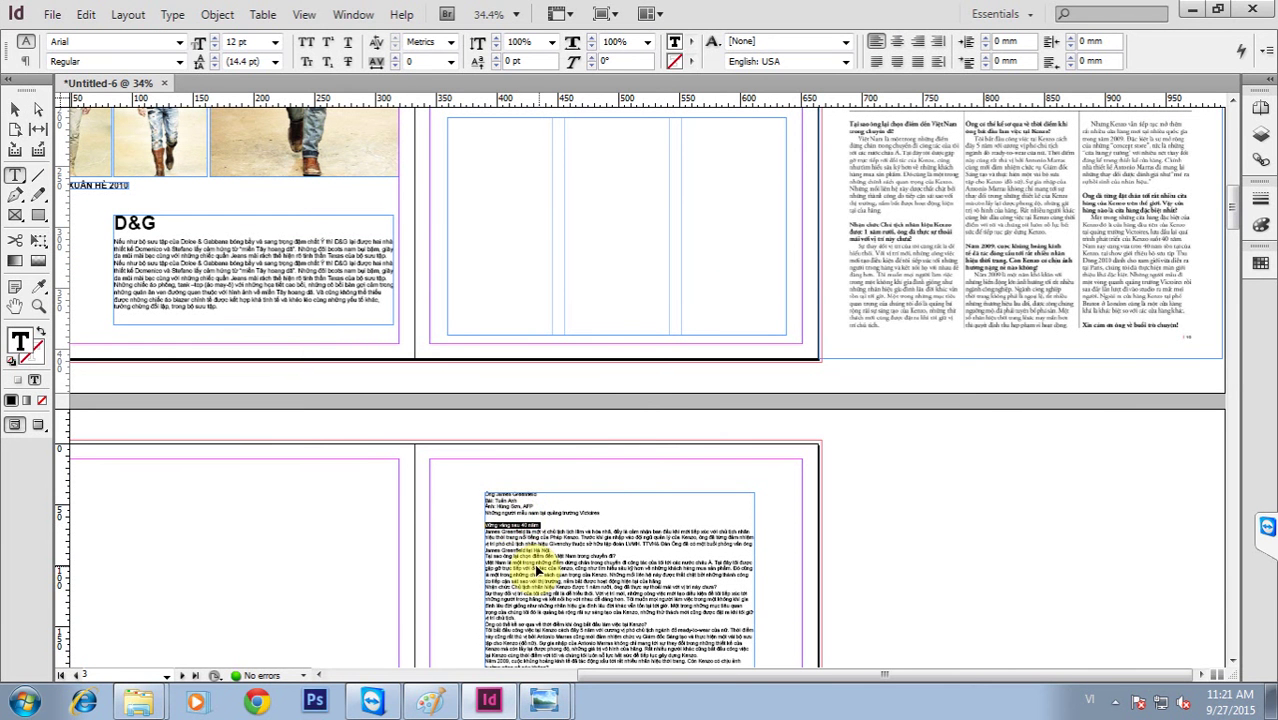
pyautogui.click(617, 472)
pyautogui.scroll(3, 560, 350)
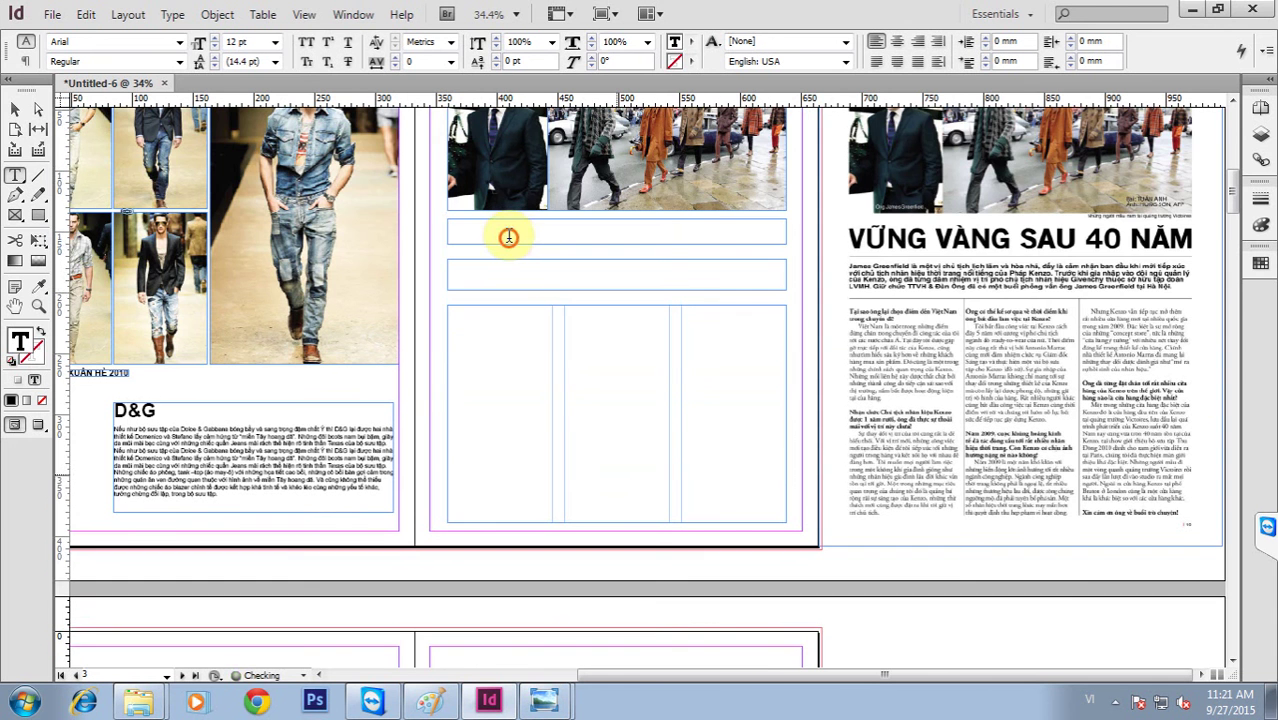
pyautogui.click(508, 236)
pyautogui.write('Vững vàng sau 40 năm')
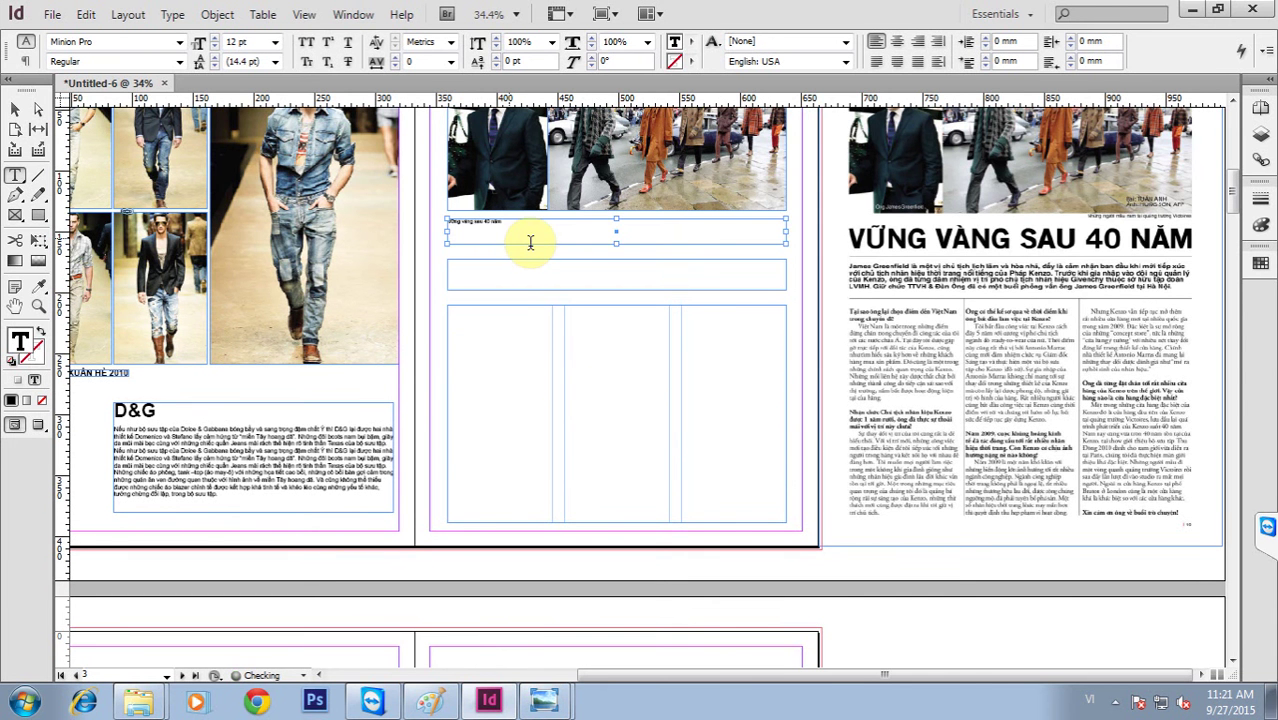
# Move the introductory paragraph from page 5's source text into the frame below page 3's headline.
pyautogui.click(565, 383)
pyautogui.scroll(-3, 565, 383)
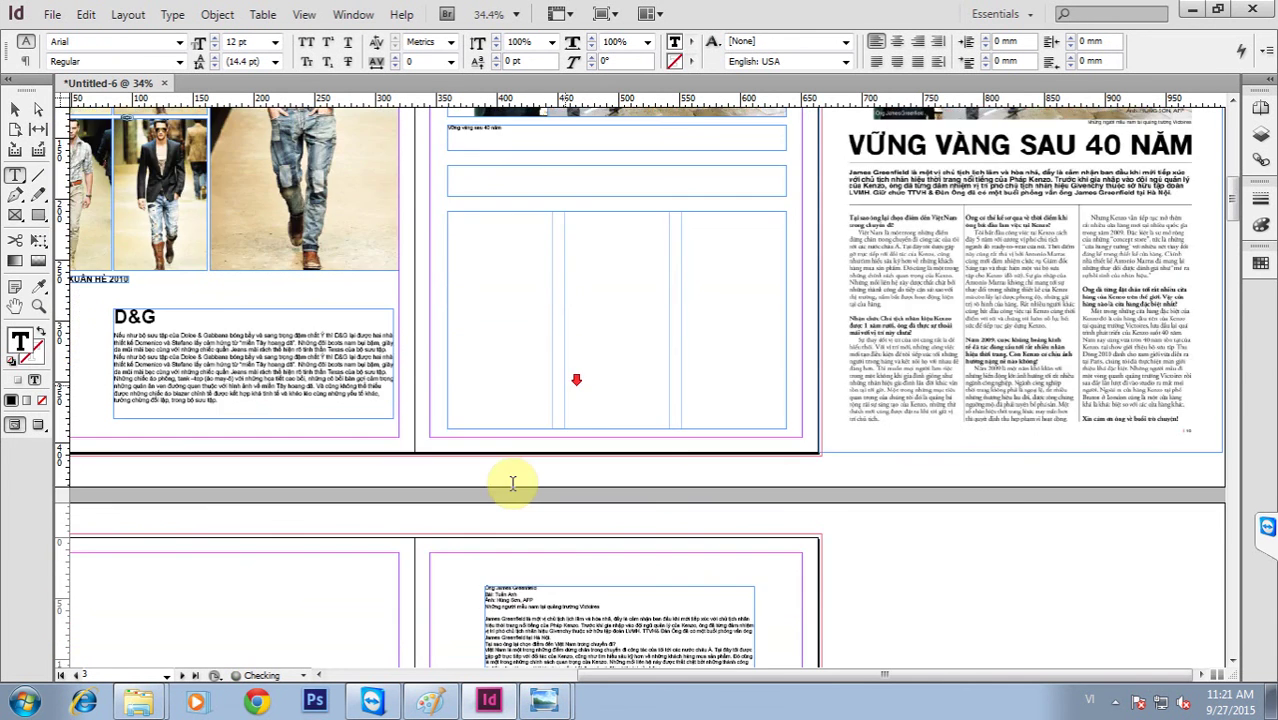
pyautogui.scroll(-3, 512, 483)
pyautogui.tripleClick(511, 480)
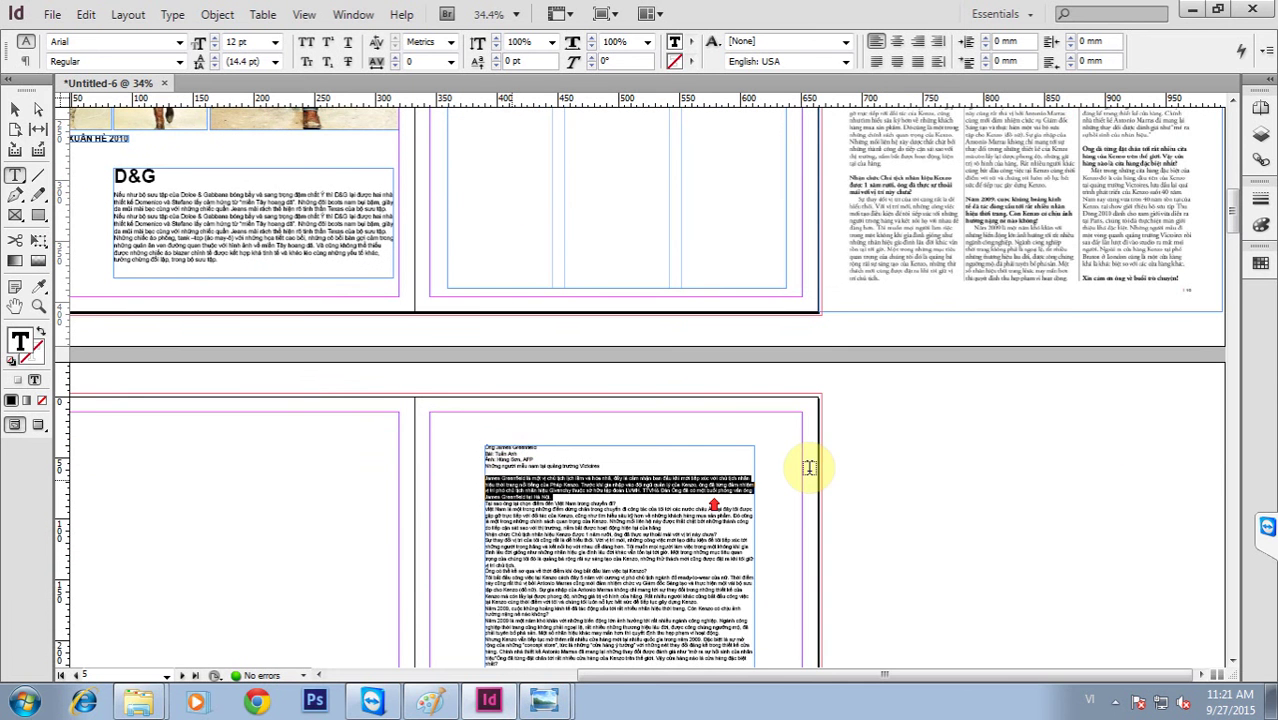
pyautogui.scroll(1, 810, 468)
pyautogui.press('BackSpace')
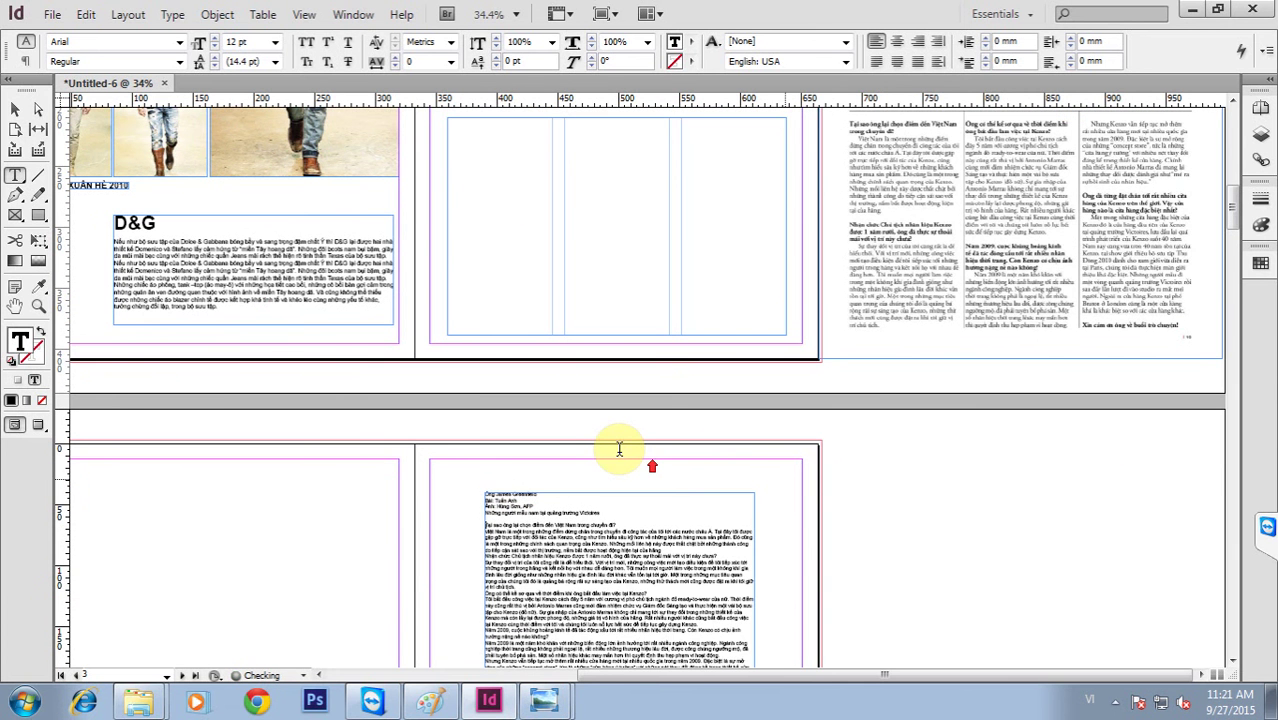
pyautogui.scroll(7, 560, 437)
pyautogui.click(553, 429)
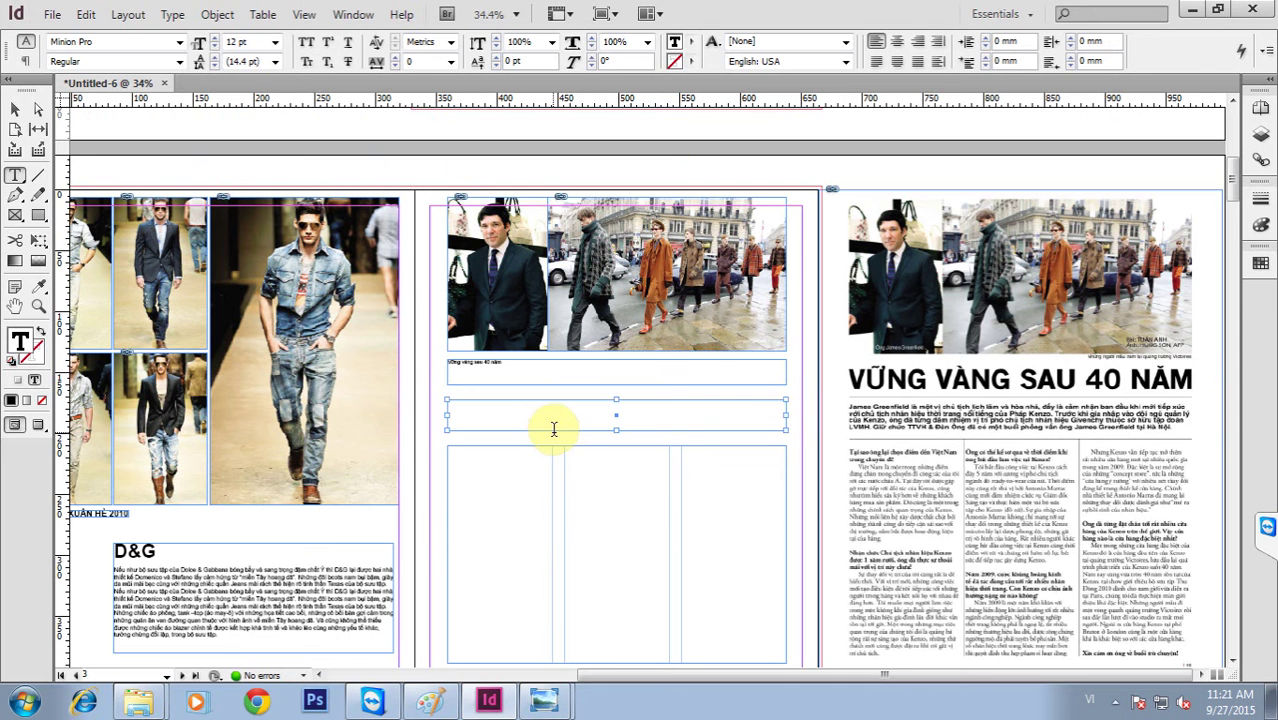
pyautogui.hotkey('ctrl', 'v')
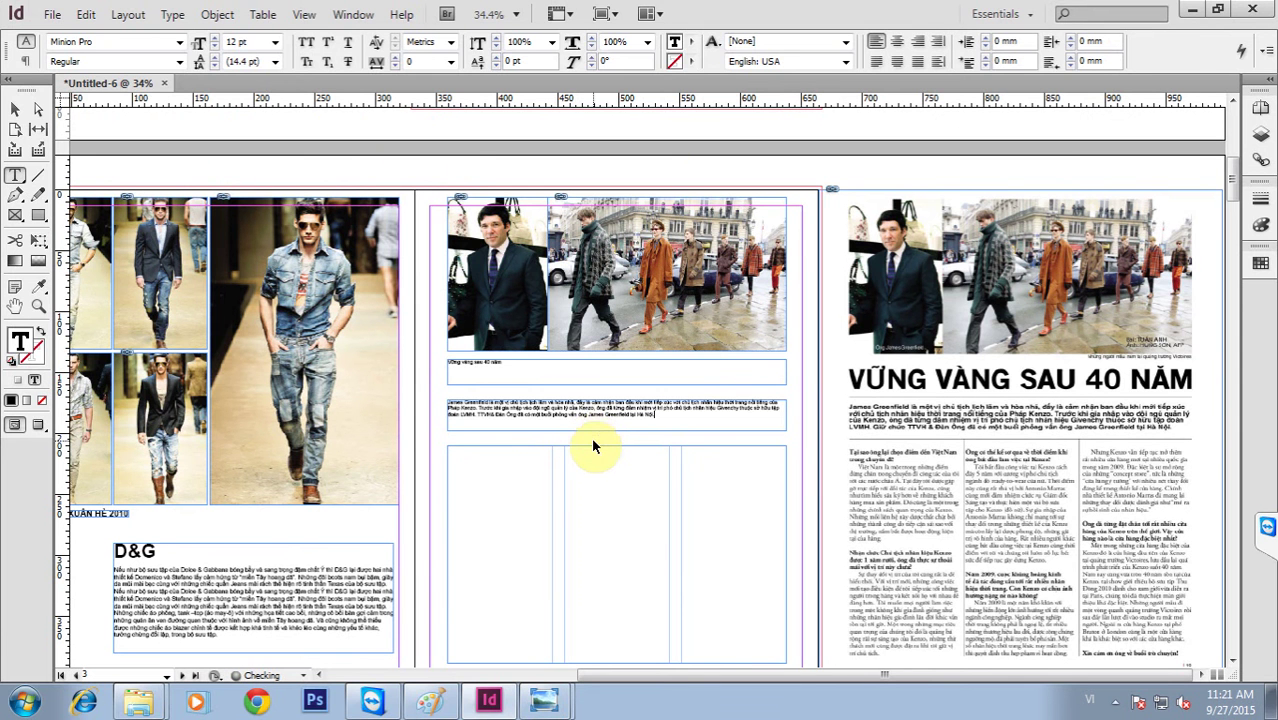
pyautogui.press('Escape')
# Extend the introduction frame on page 3 upward to a height of about 29.6 mm.
pyautogui.click(615, 401)
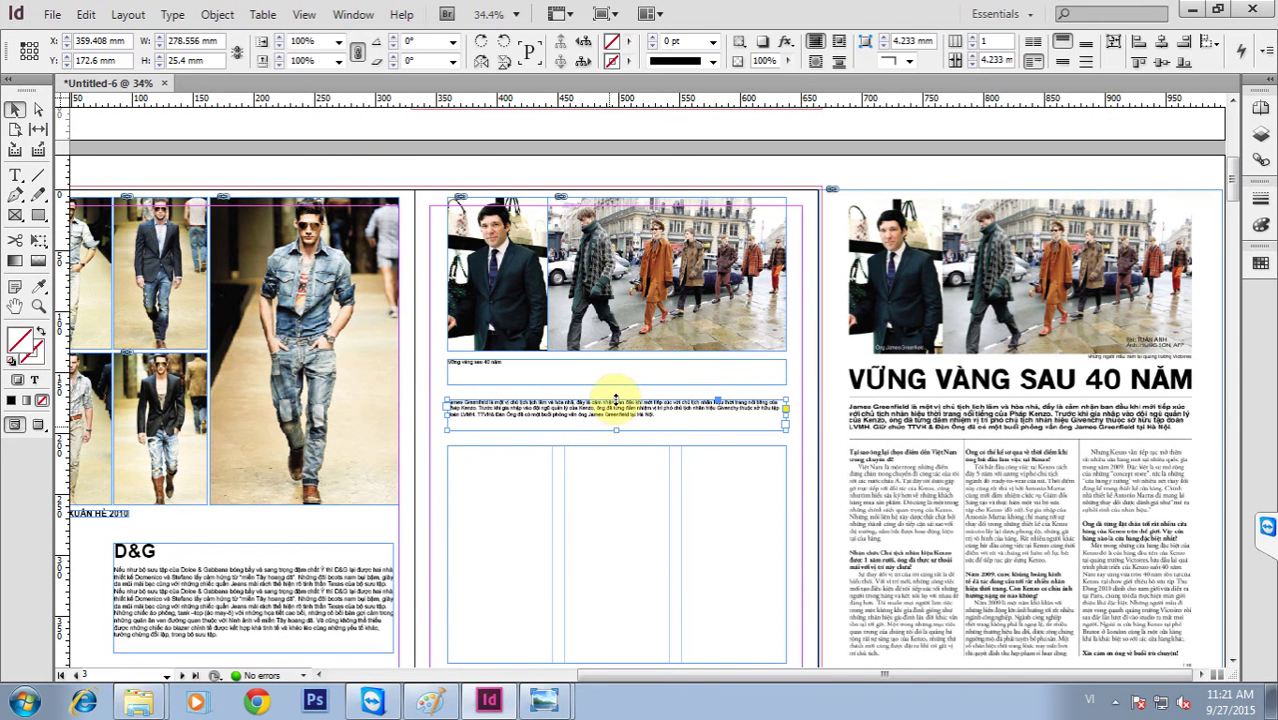
pyautogui.click(615, 398)
pyautogui.press('space')
pyautogui.moveTo(640, 577); pyautogui.dragTo(622, 555)
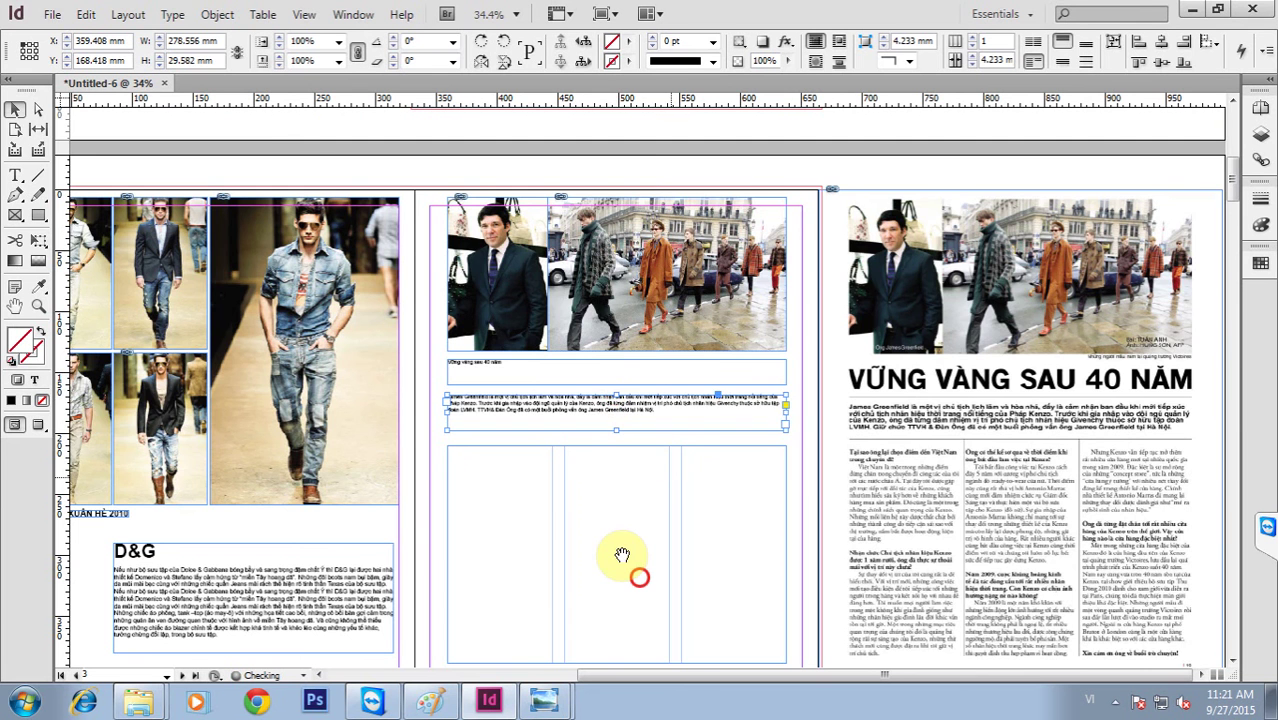
# Move all the interview questions and answers from page 5's source text into page 3's three-column frame.
pyautogui.scroll(-5, 622, 554)
pyautogui.click(567, 578)
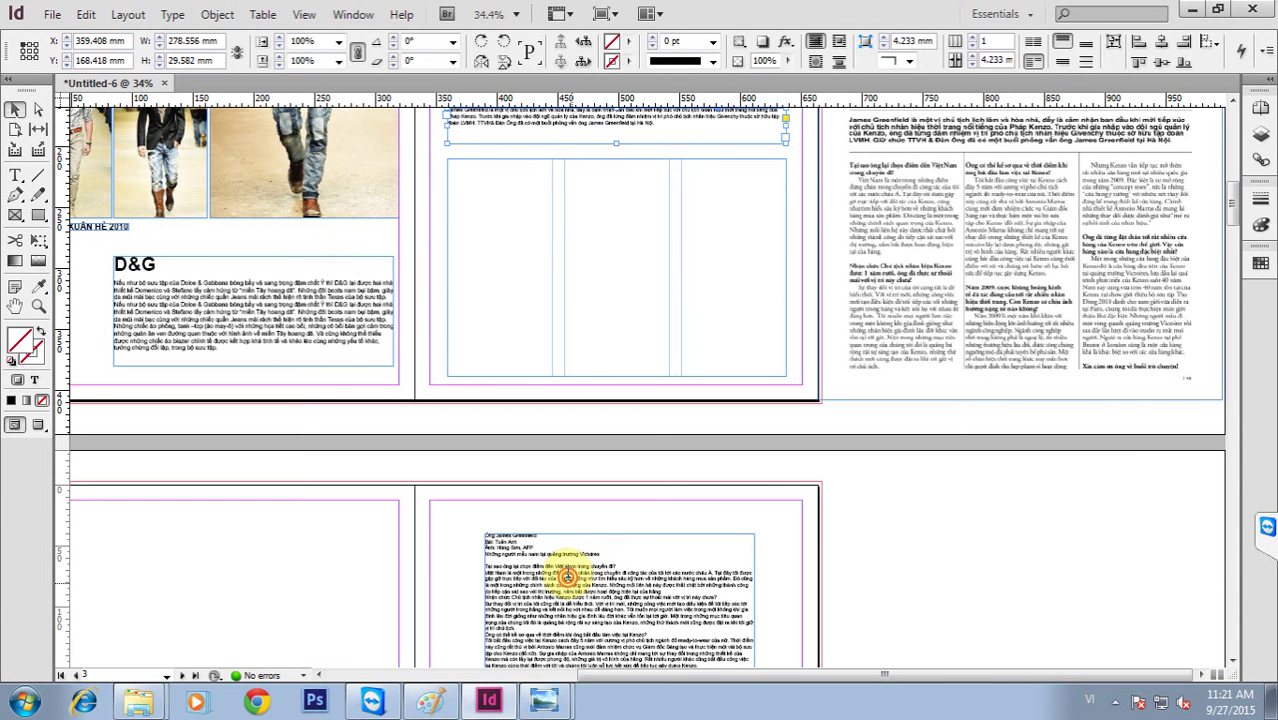
pyautogui.doubleClick(567, 578)
pyautogui.click(648, 515)
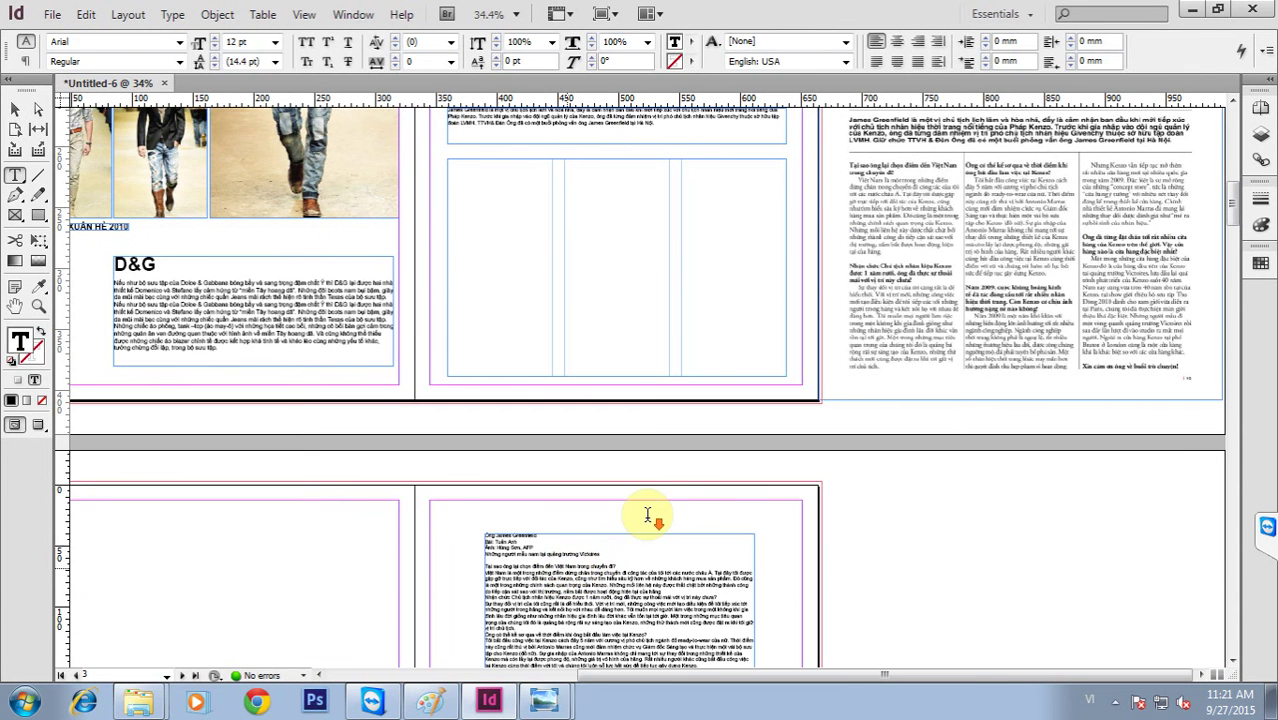
pyautogui.scroll(-3, 648, 515)
pyautogui.keyDown('shift'); pyautogui.click(585, 535); pyautogui.keyUp('shift')
pyautogui.moveTo(585, 535); pyautogui.dragTo(806, 553)
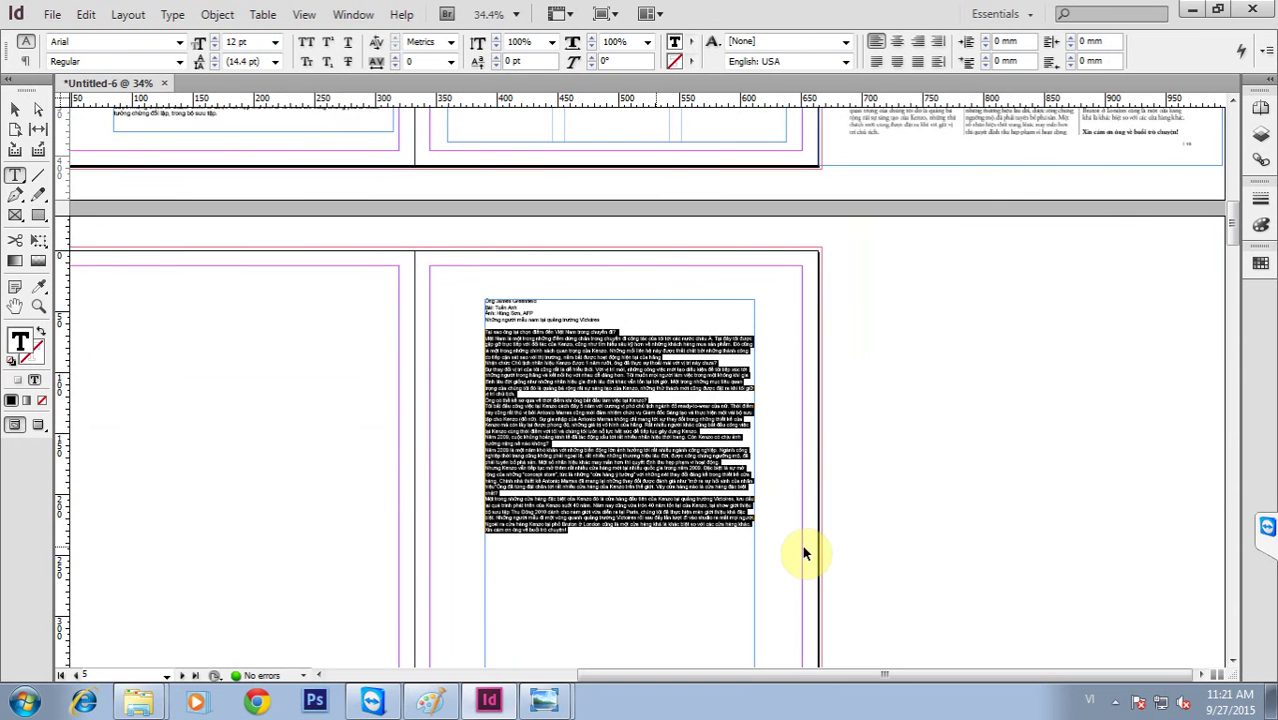
pyautogui.scroll(5, 620, 453)
pyautogui.click(458, 349)
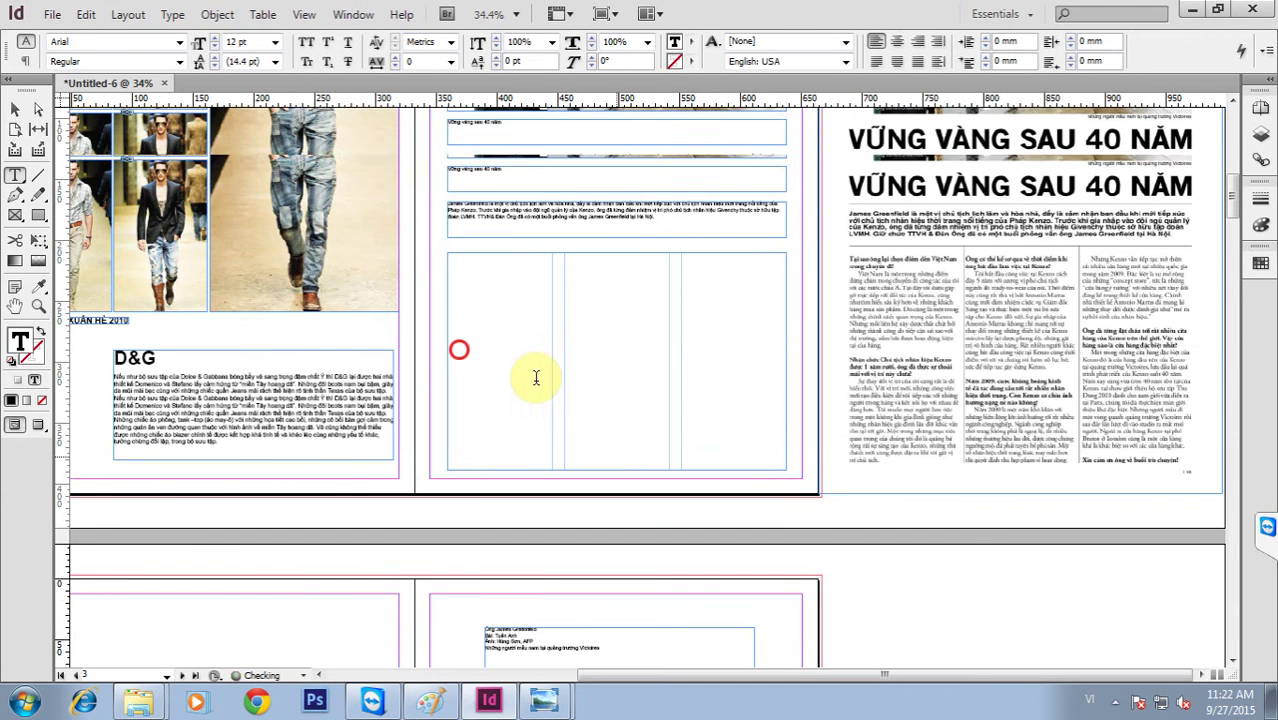
pyautogui.scroll(1, 550, 390)
pyautogui.hotkey('ctrl', 'v')
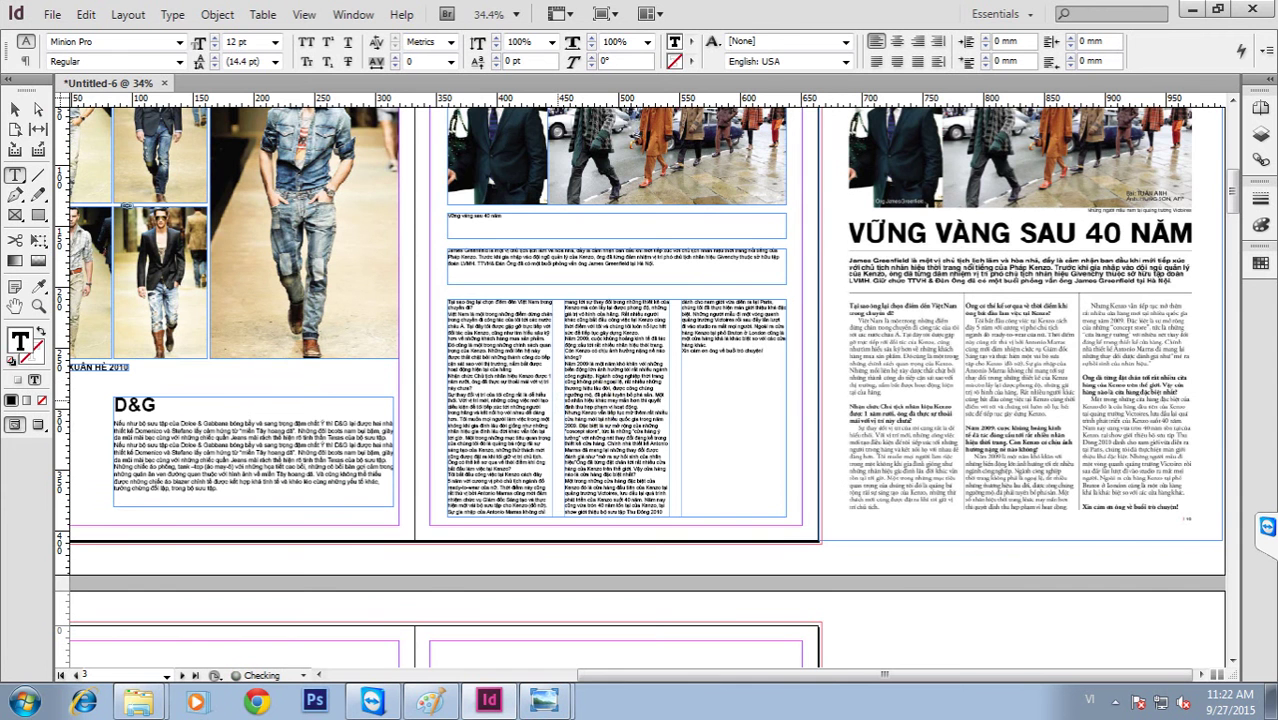
pyautogui.press('Escape')
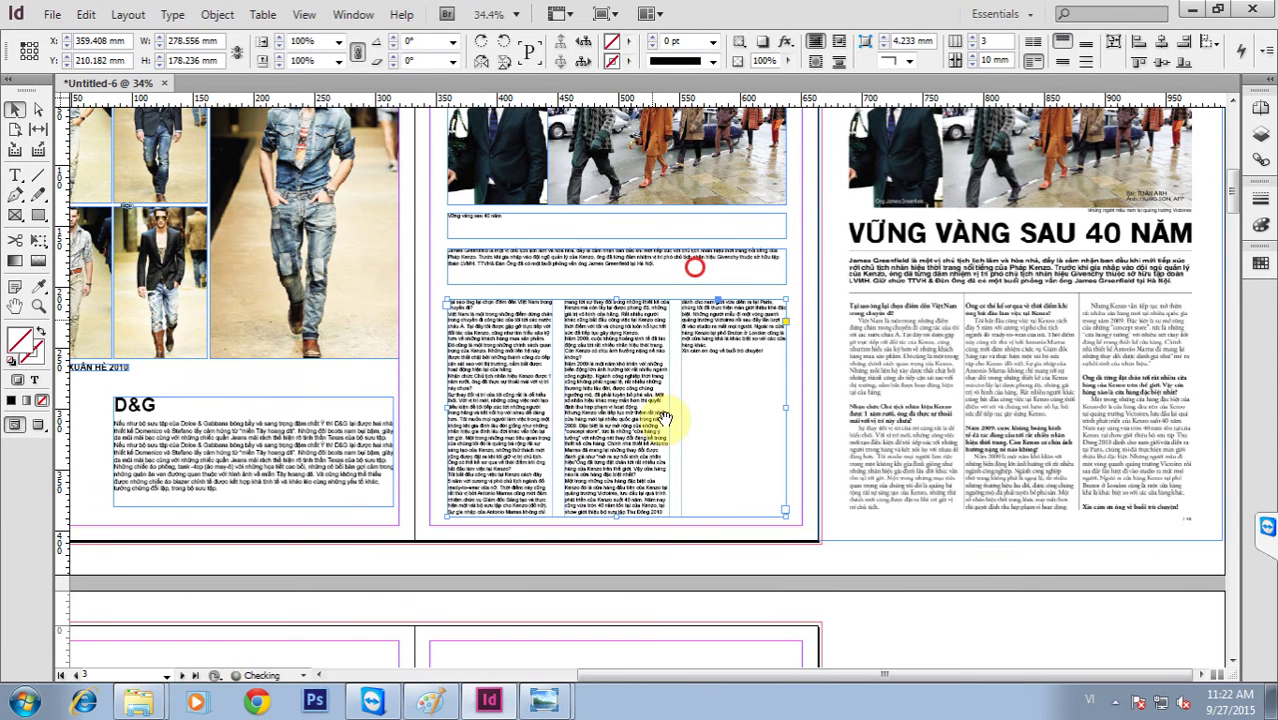
# Duplicate the headline frame onto the lower part of page 3's portrait photo and shrink the copy to about 50 × 7.3 mm.
pyautogui.scroll(3, 663, 418)
pyautogui.moveTo(419, 237); pyautogui.dragTo(1203, 526)
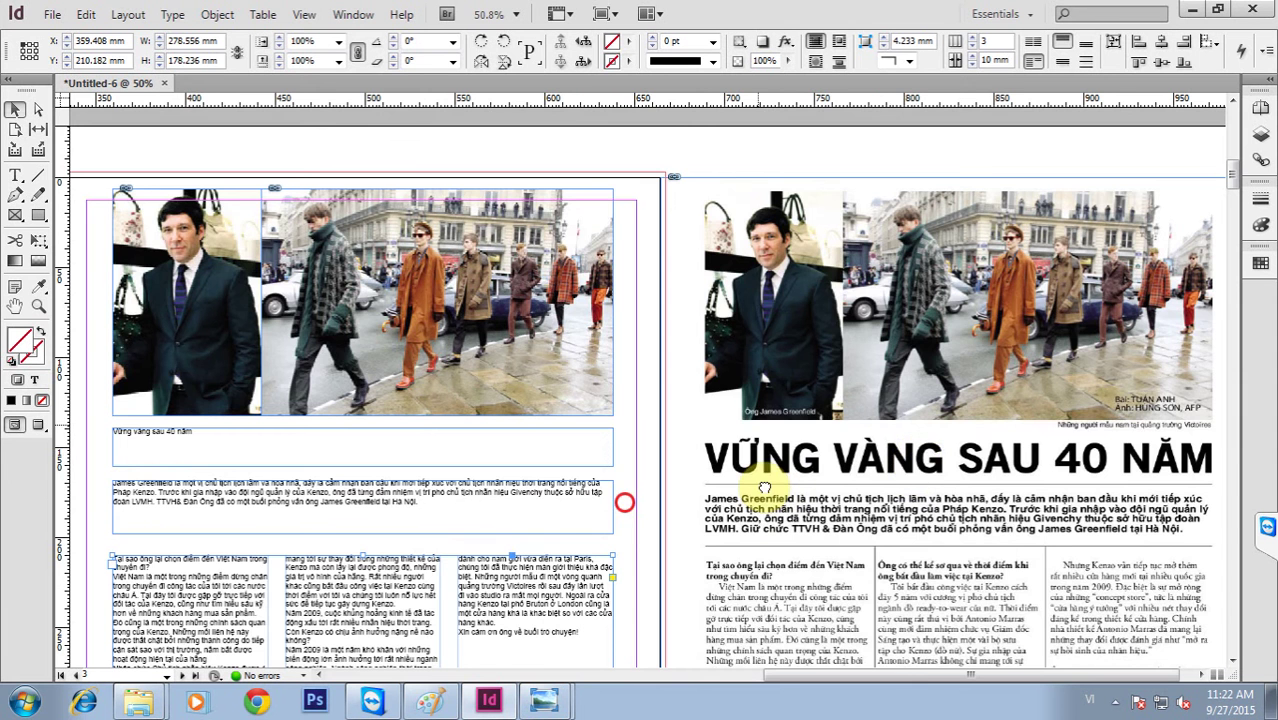
pyautogui.moveTo(624, 502); pyautogui.dragTo(762, 521)
pyautogui.moveTo(461, 530); pyautogui.dragTo(447, 560)
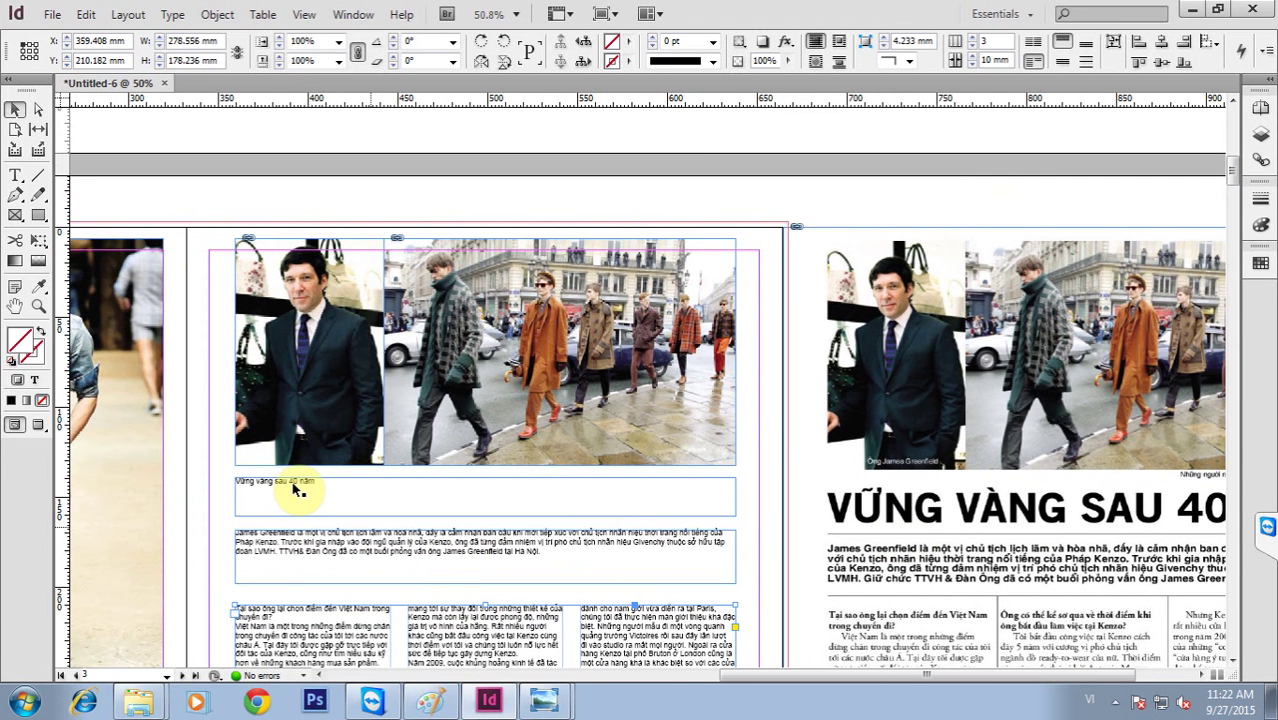
pyautogui.moveTo(292, 483)
pyautogui.mouseDown()
pyautogui.moveTo(306, 458)
pyautogui.moveTo(337, 455)
pyautogui.mouseUp()
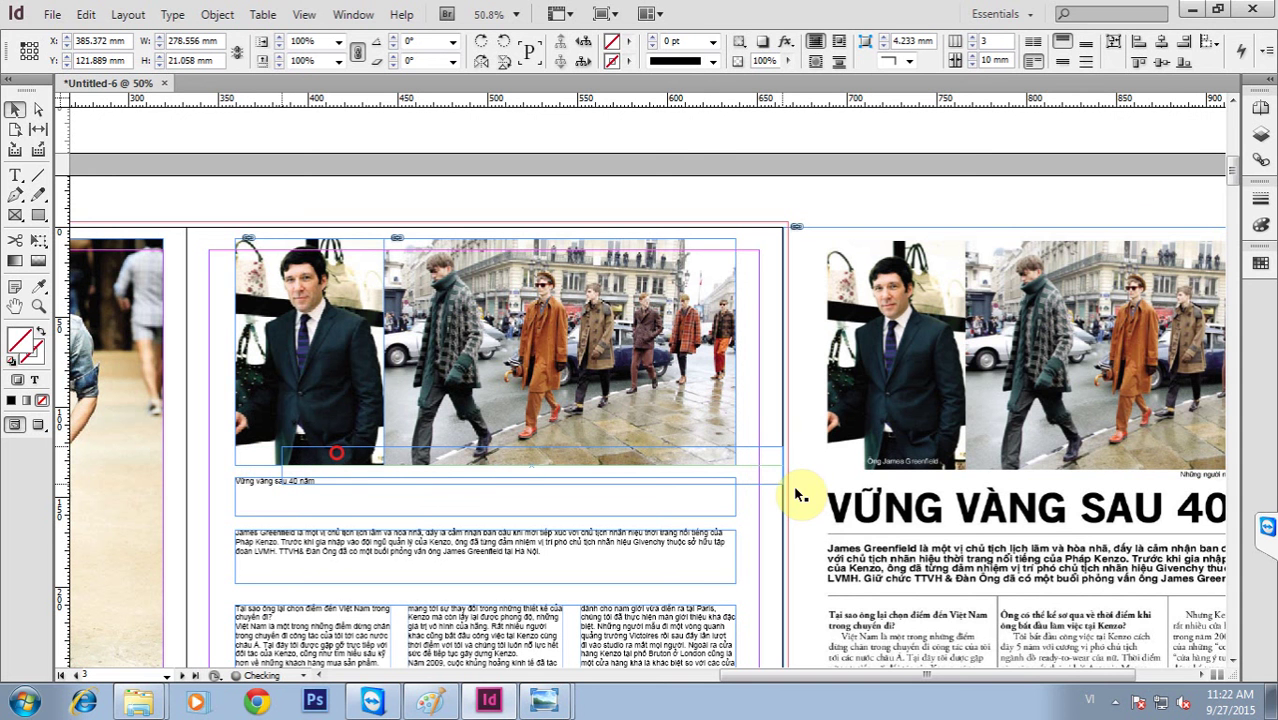
pyautogui.moveTo(783, 484); pyautogui.dragTo(373, 457)
pyautogui.click(337, 454)
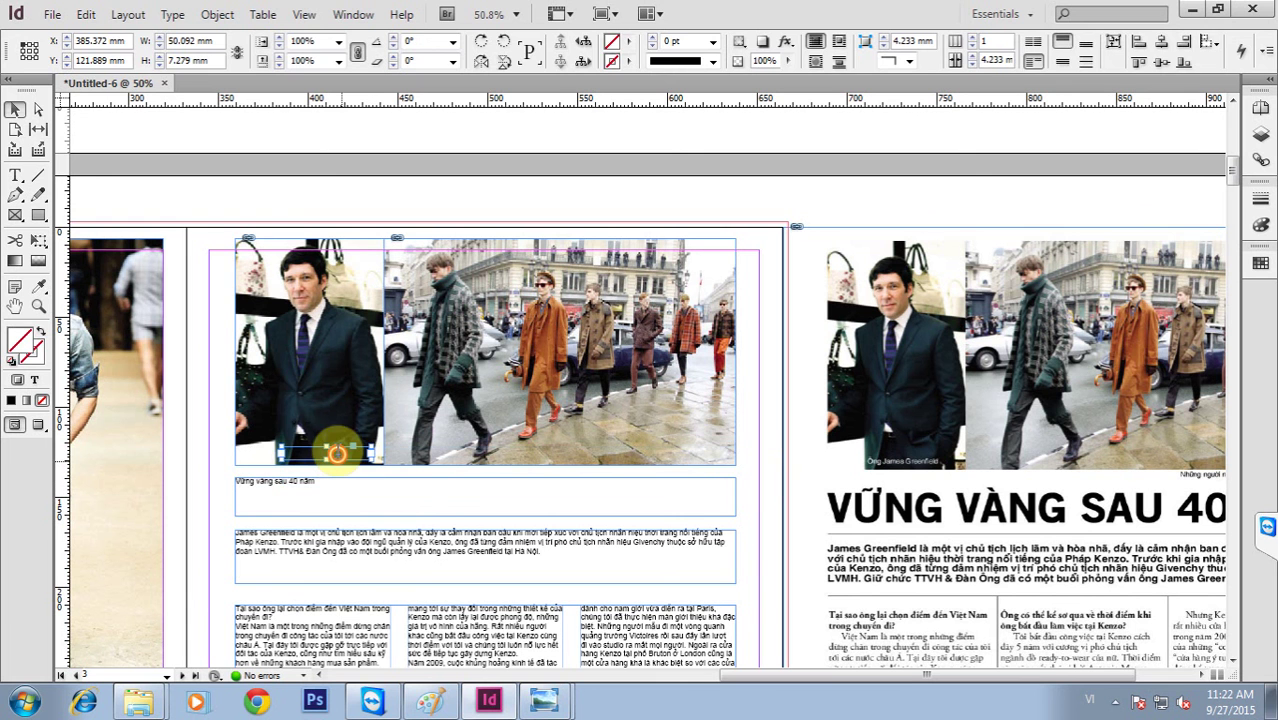
# Try to place the text cursor inside the small frame on page 3's portrait photo.
pyautogui.press('t')
pyautogui.click(421, 484)
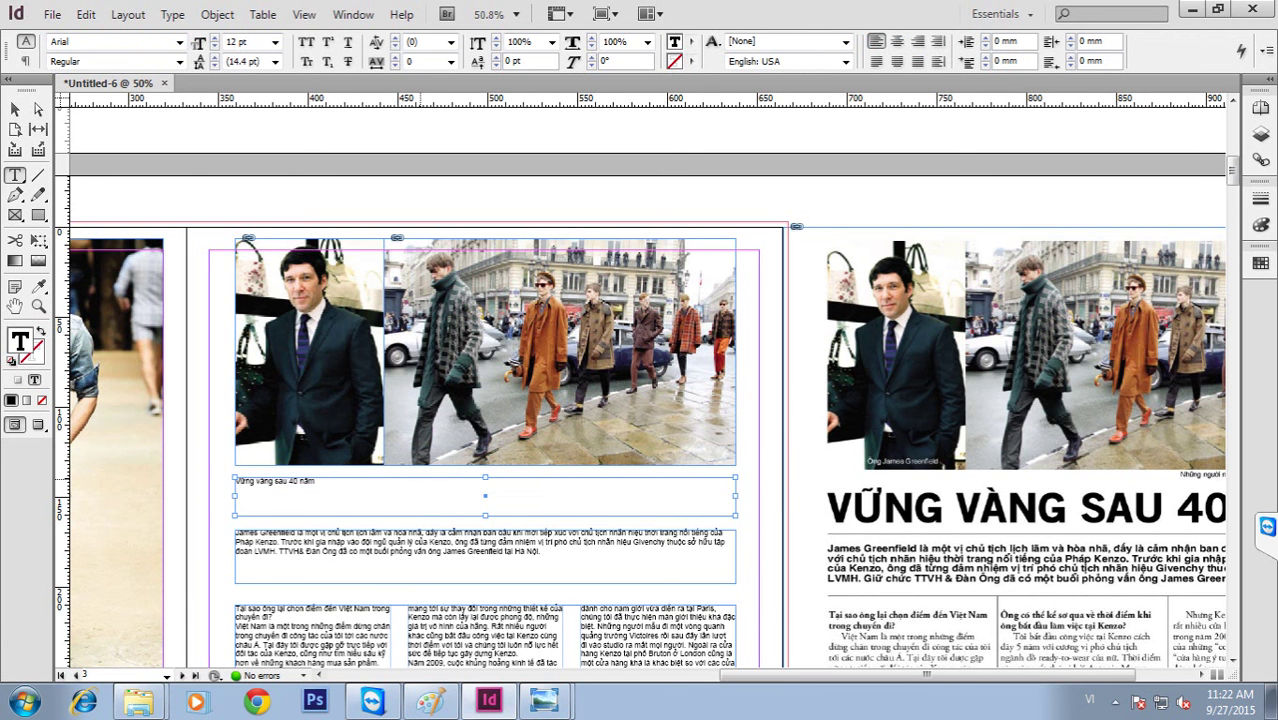
pyautogui.click(400, 475)
pyautogui.click(294, 447)
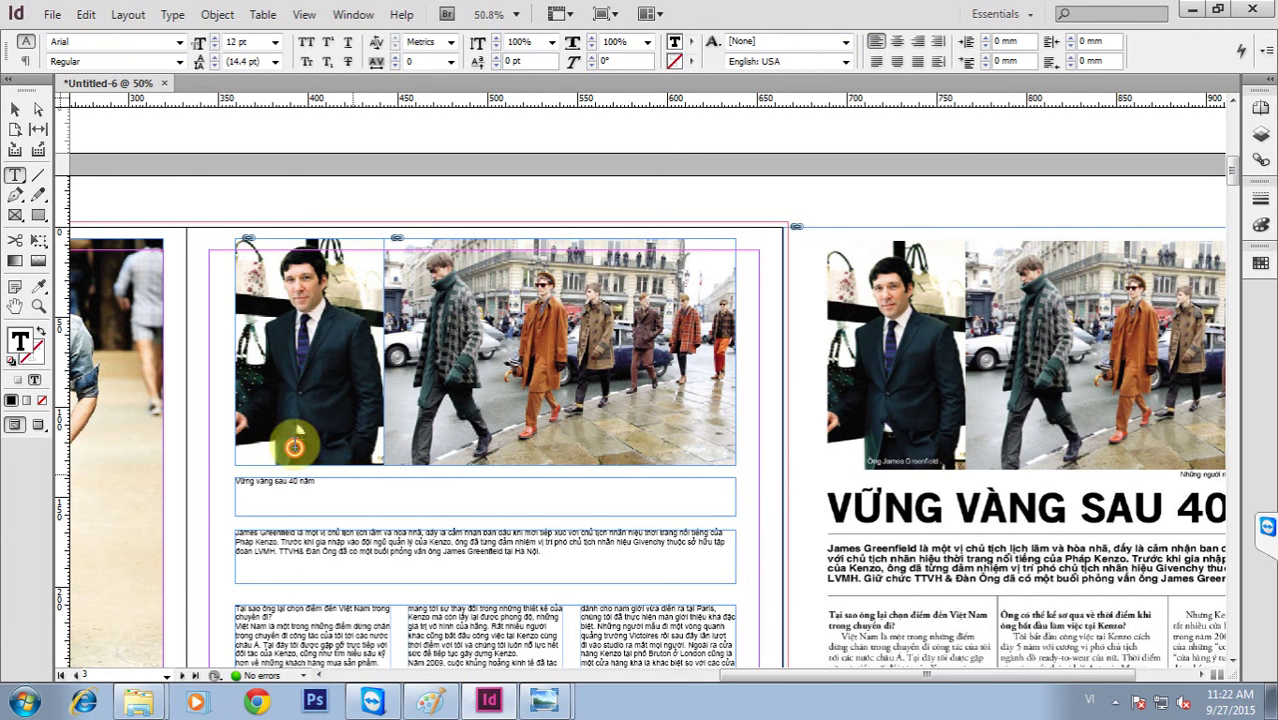
pyautogui.keyDown('ctrl'); pyautogui.click(297, 448); pyautogui.keyUp('ctrl')
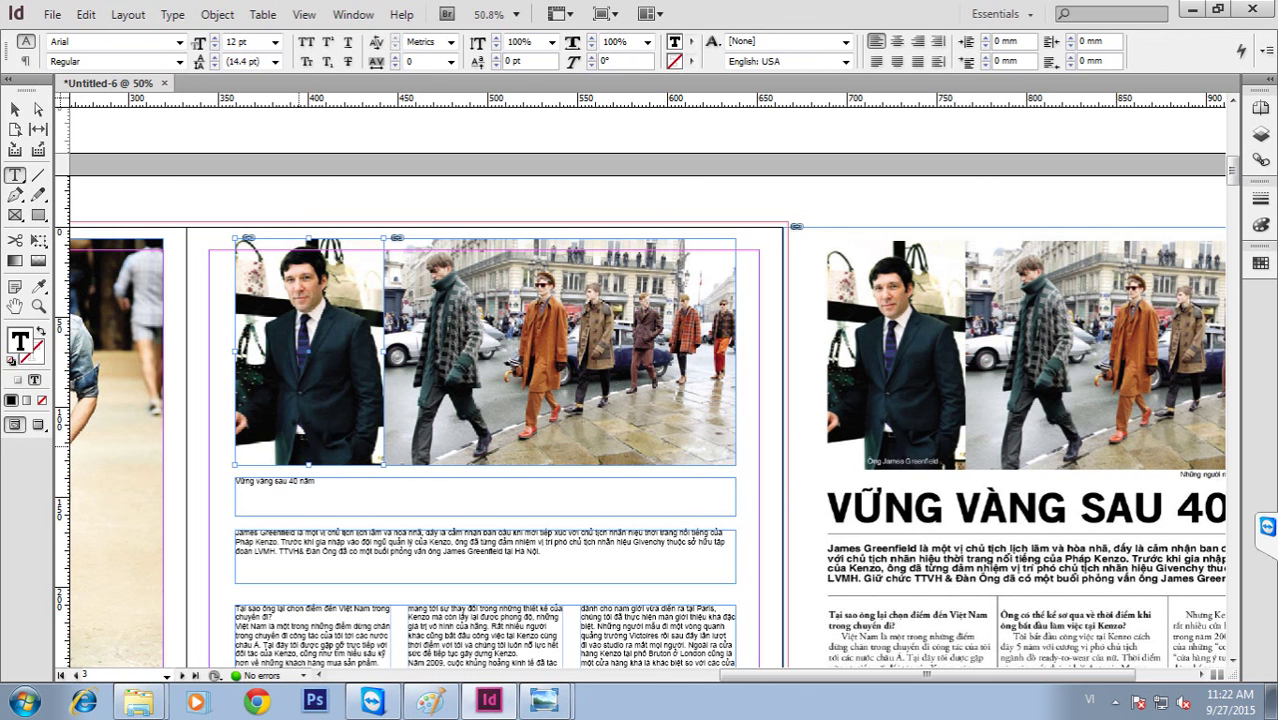
pyautogui.click(298, 447)
pyautogui.press('Escape')
pyautogui.click(197, 470)
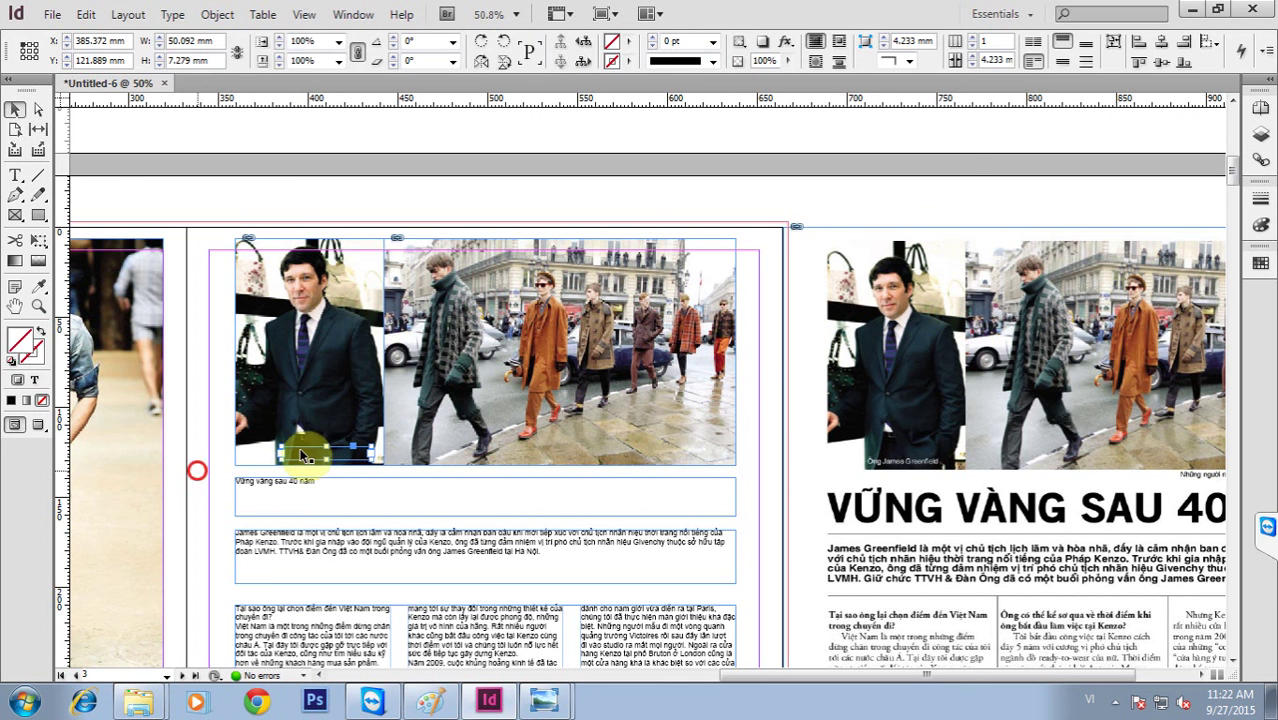
# Send page 3's portrait photo to the back, behind the small caption frame.
pyautogui.click(302, 454)
pyautogui.click(283, 463)
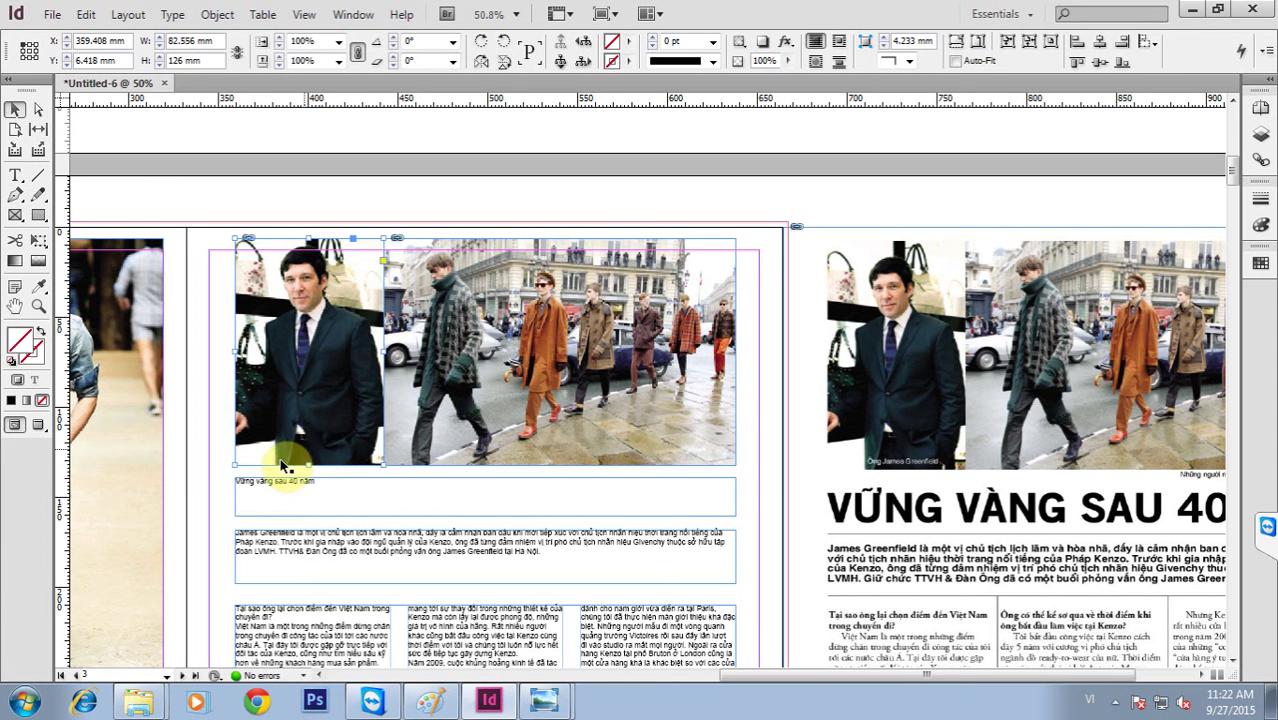
pyautogui.hotkey('ctrl', 'shift', '[')
pyautogui.click(205, 451)
pyautogui.click(308, 455)
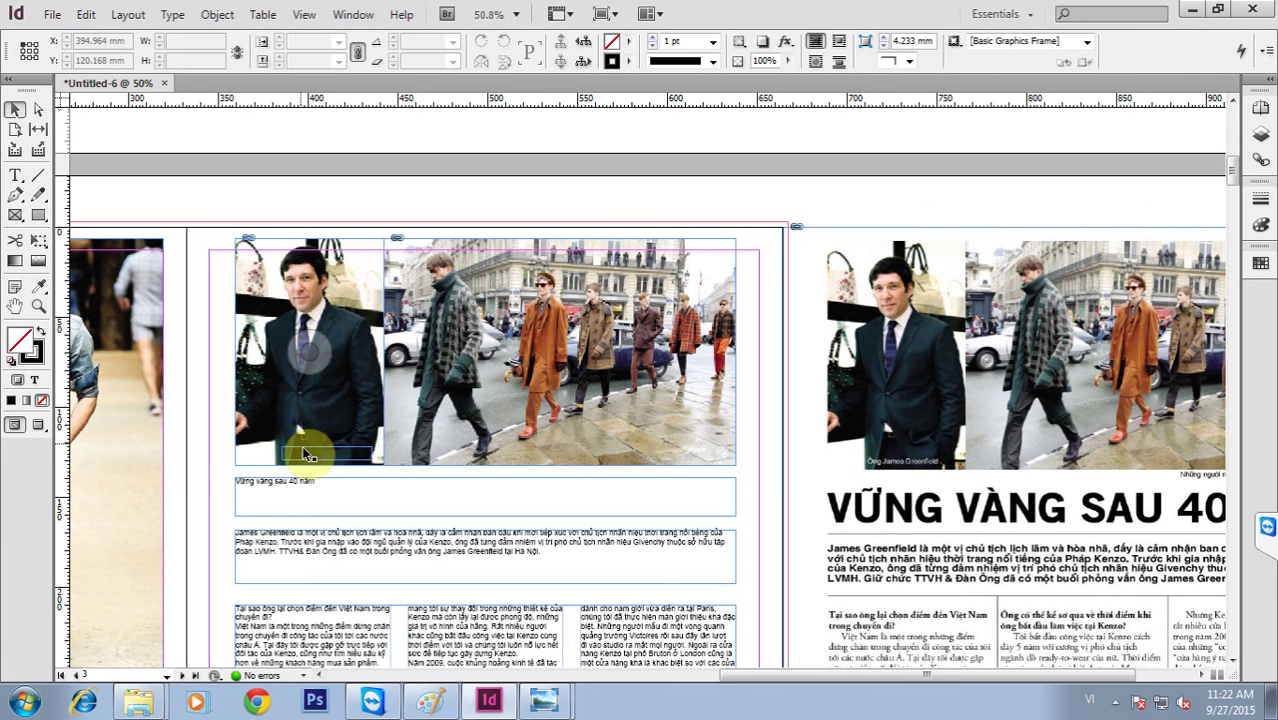
# Duplicate the small caption frame onto the street photo's lower-right corner and increase the copy's height to 16.5 mm.
pyautogui.moveTo(304, 450); pyautogui.dragTo(652, 429)
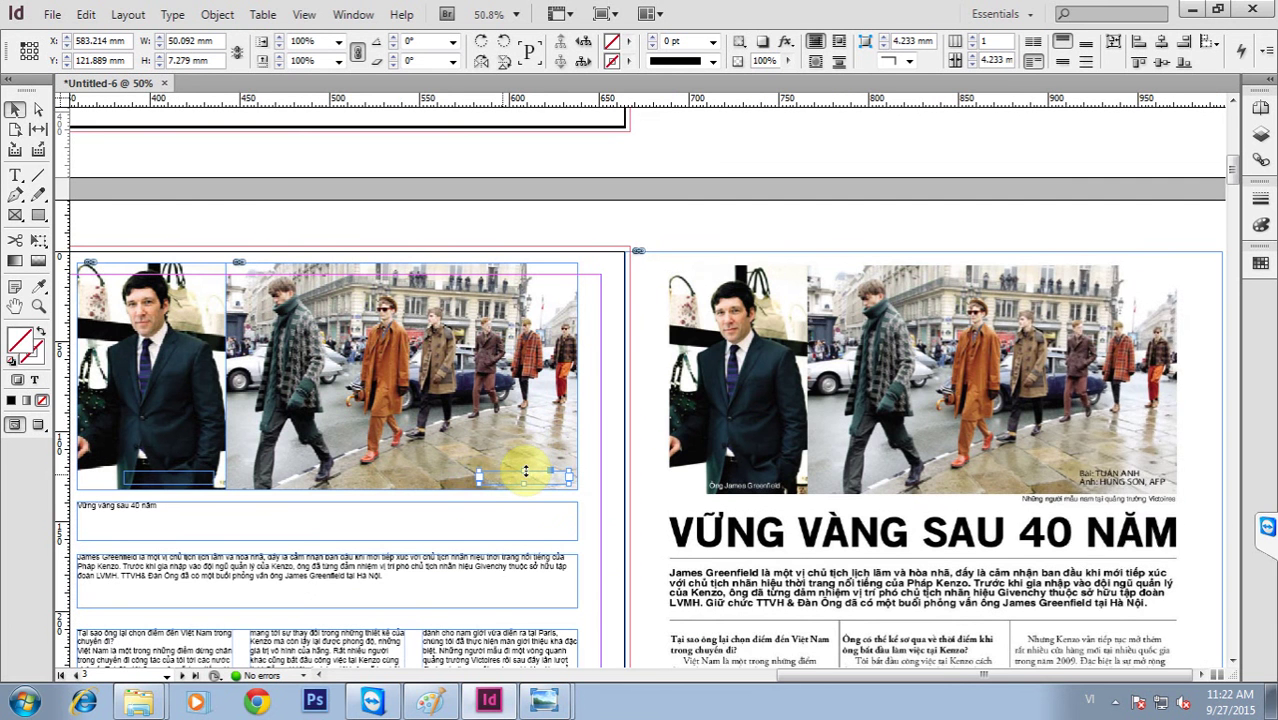
pyautogui.moveTo(525, 471); pyautogui.dragTo(519, 538)
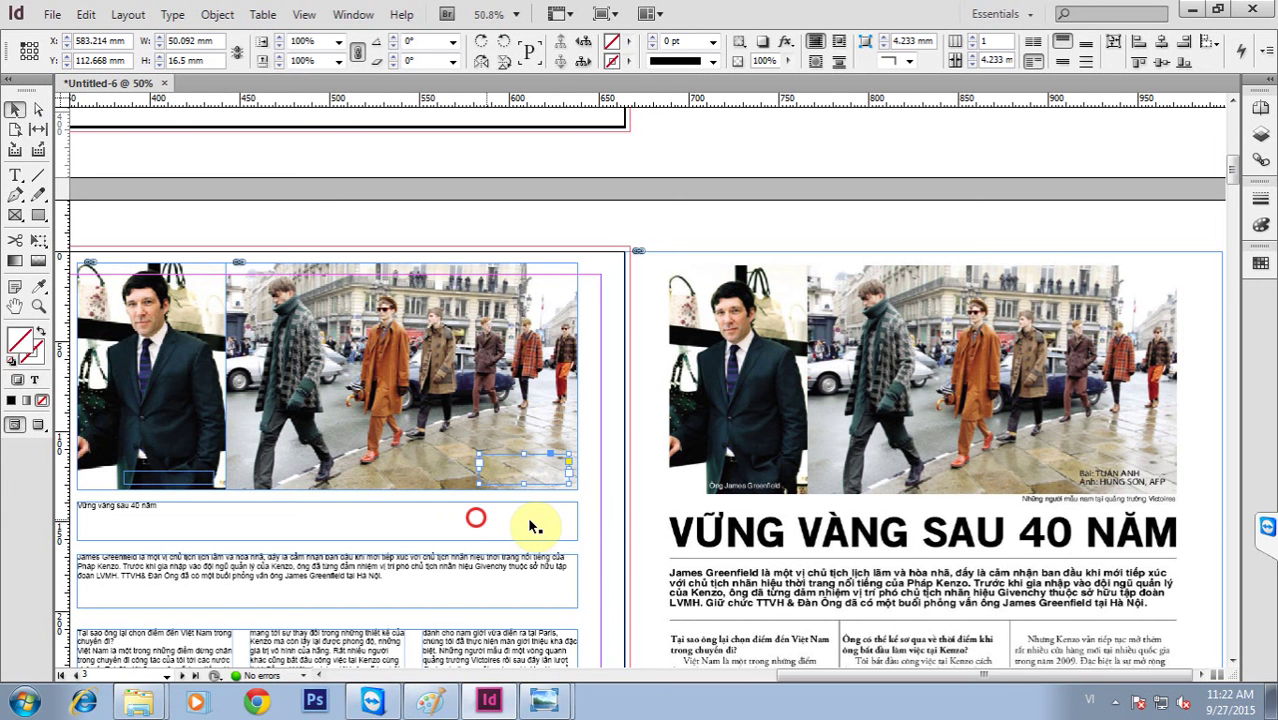
pyautogui.moveTo(476, 517); pyautogui.dragTo(518, 497)
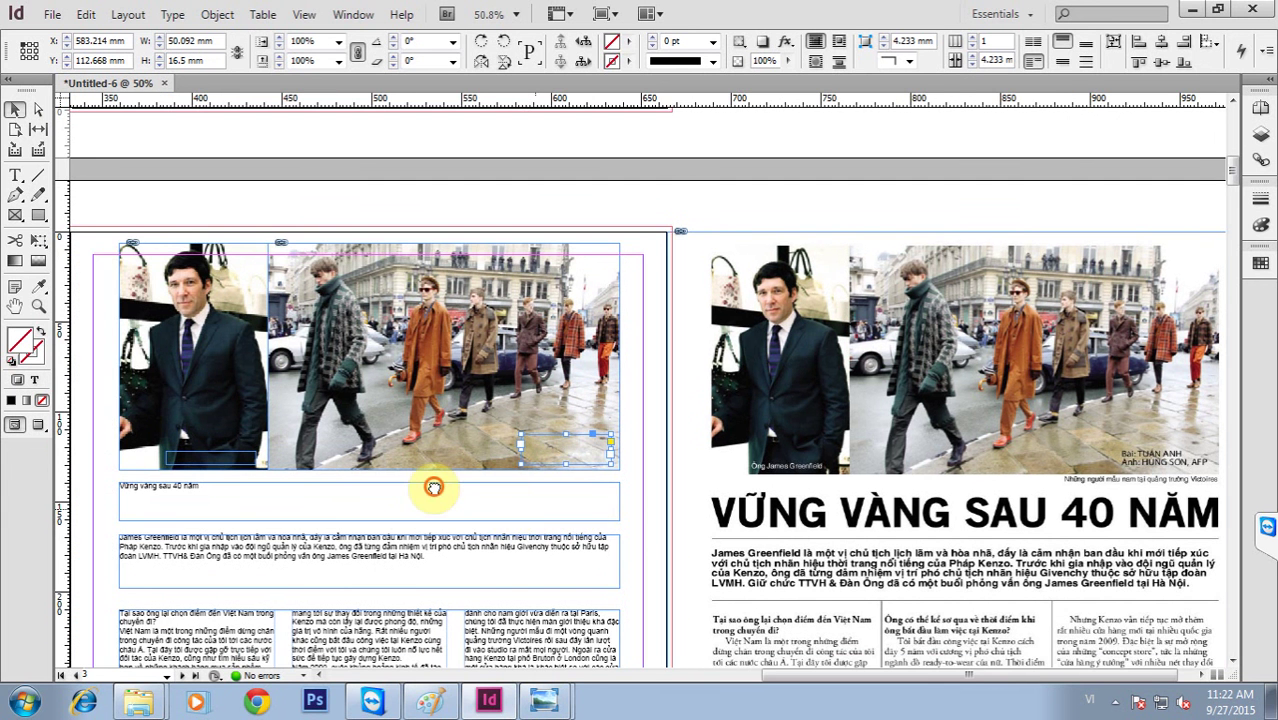
# Shift the headline frame slightly down on page 3 and lower the intro paragraph frame to about Y 172.9 mm.
pyautogui.scroll(-2, 373, 465)
pyautogui.click(374, 466)
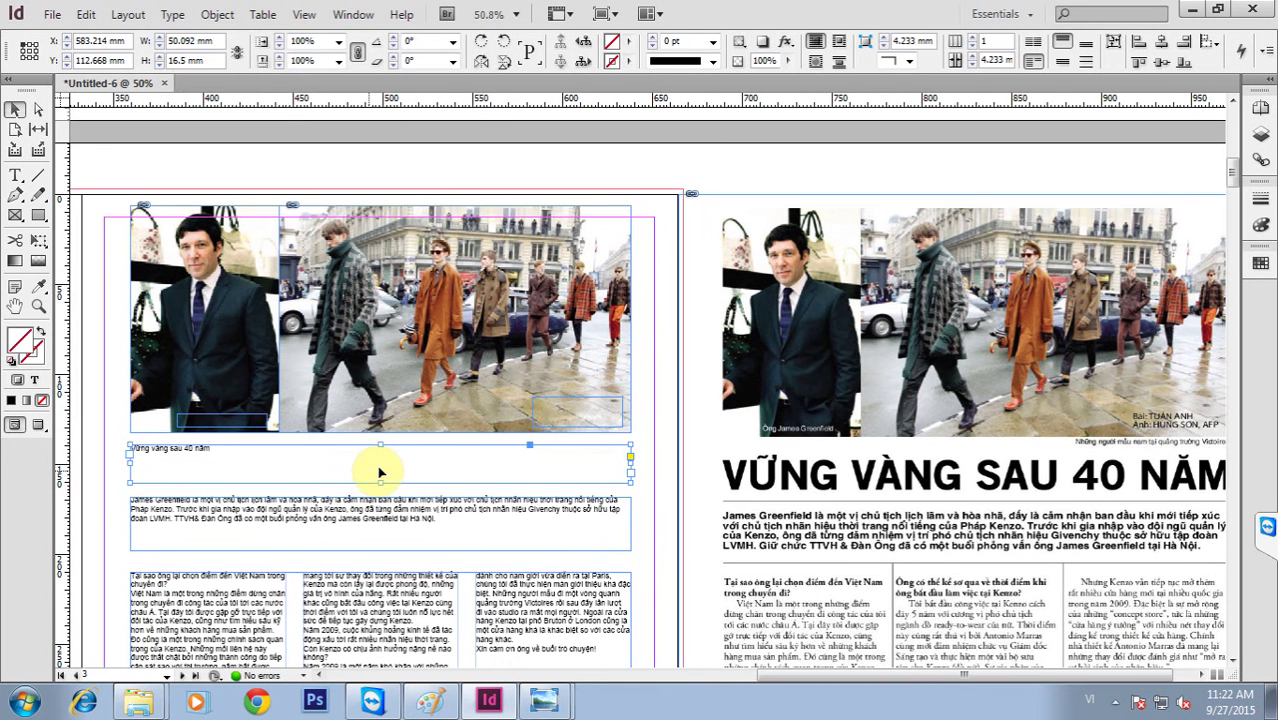
pyautogui.moveTo(379, 472); pyautogui.dragTo(380, 472)
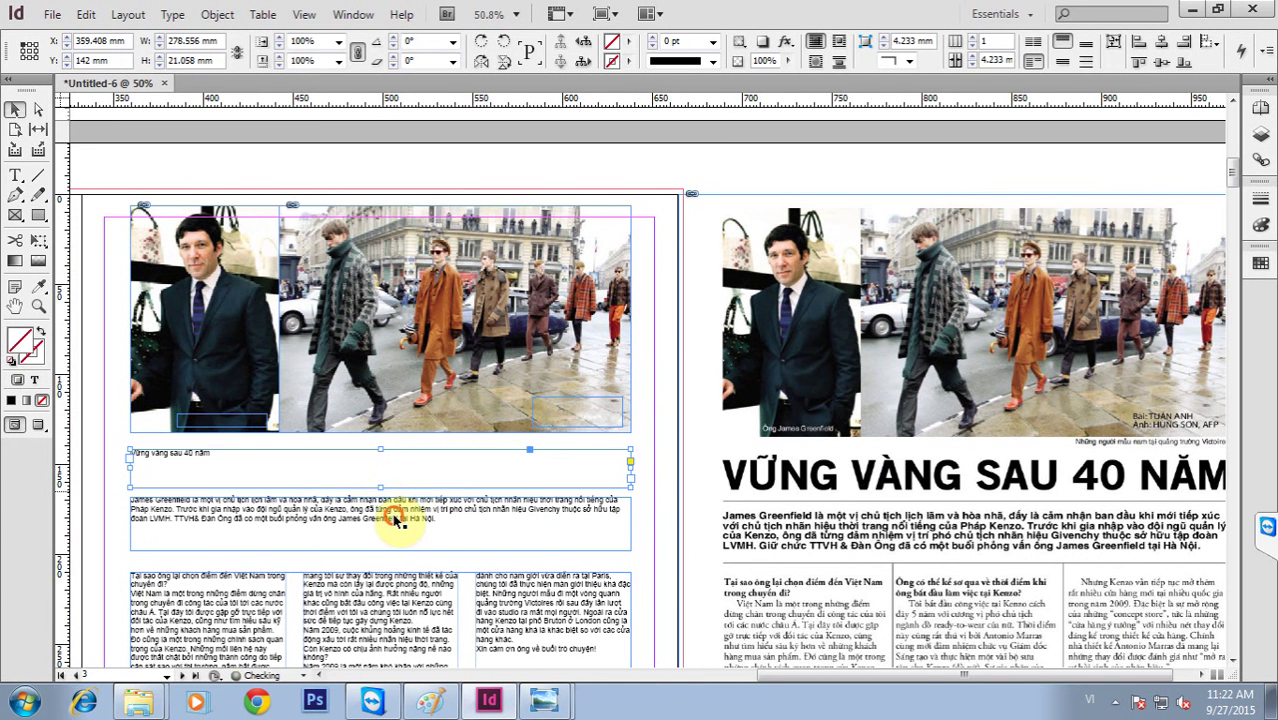
pyautogui.moveTo(395, 519); pyautogui.dragTo(420, 511)
pyautogui.click(544, 451)
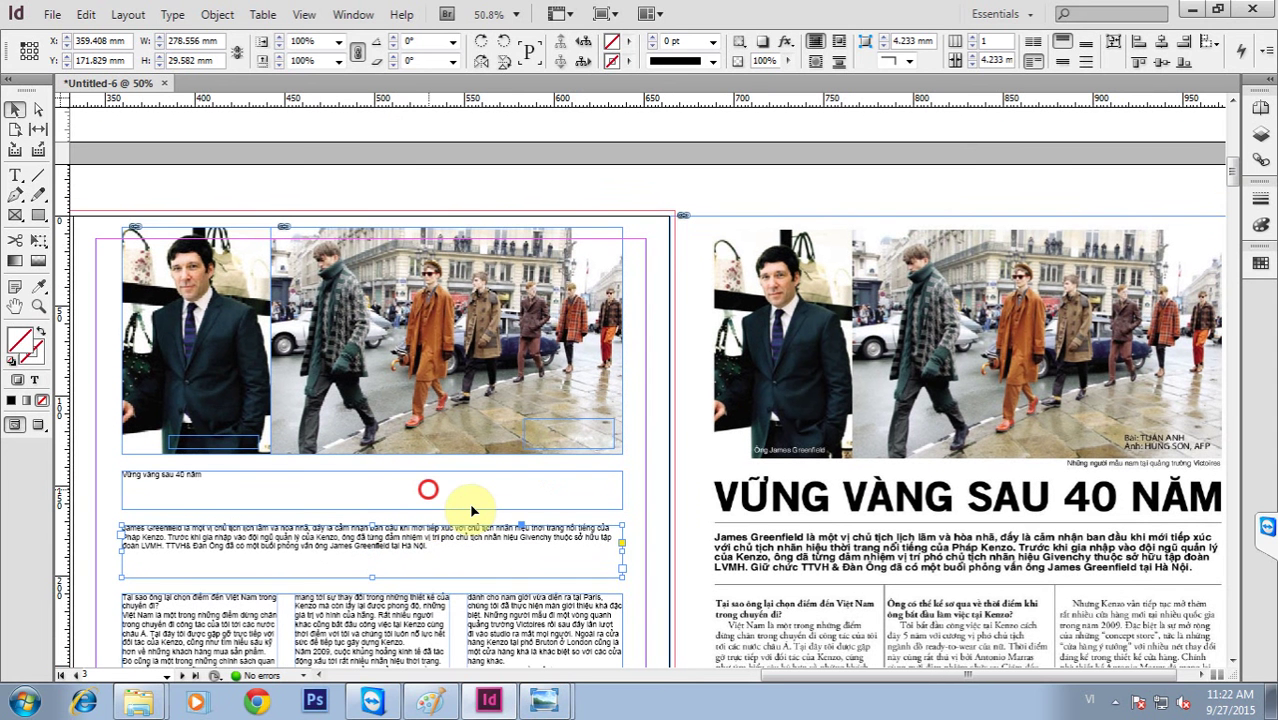
pyautogui.click(472, 508)
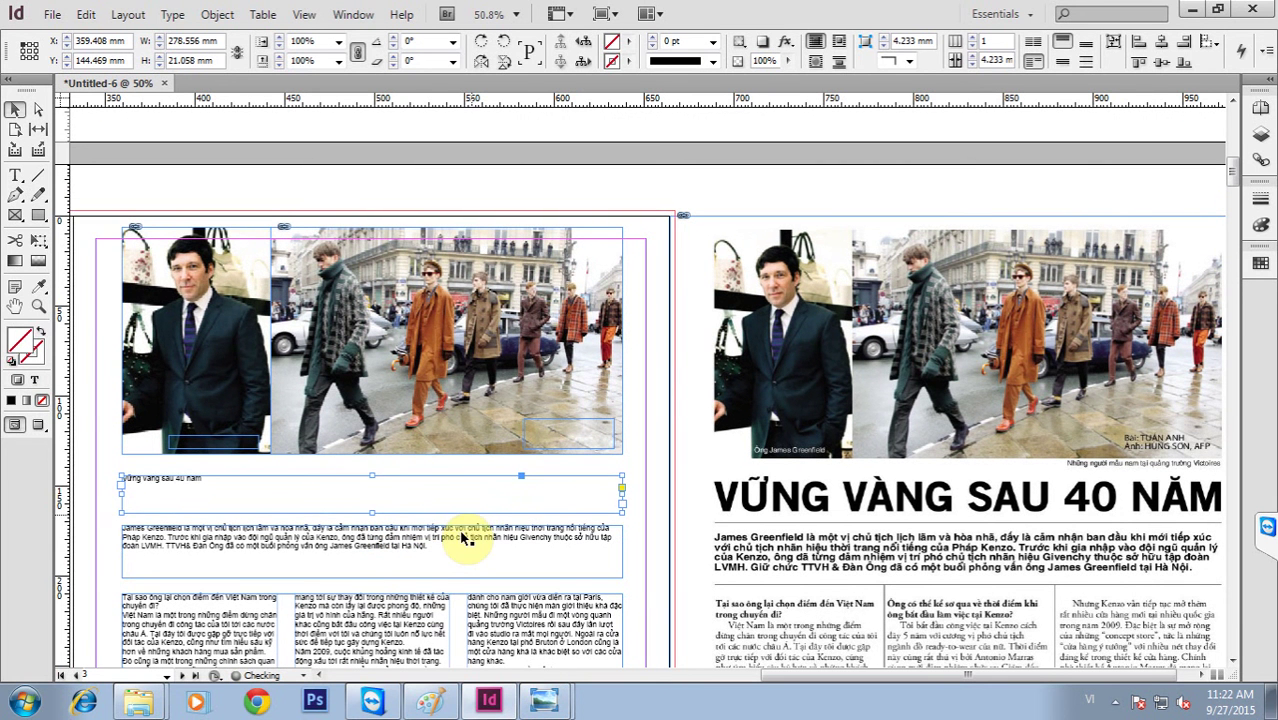
pyautogui.click(461, 532)
pyautogui.press('Down')
pyautogui.press('Down')
pyautogui.press('Down')
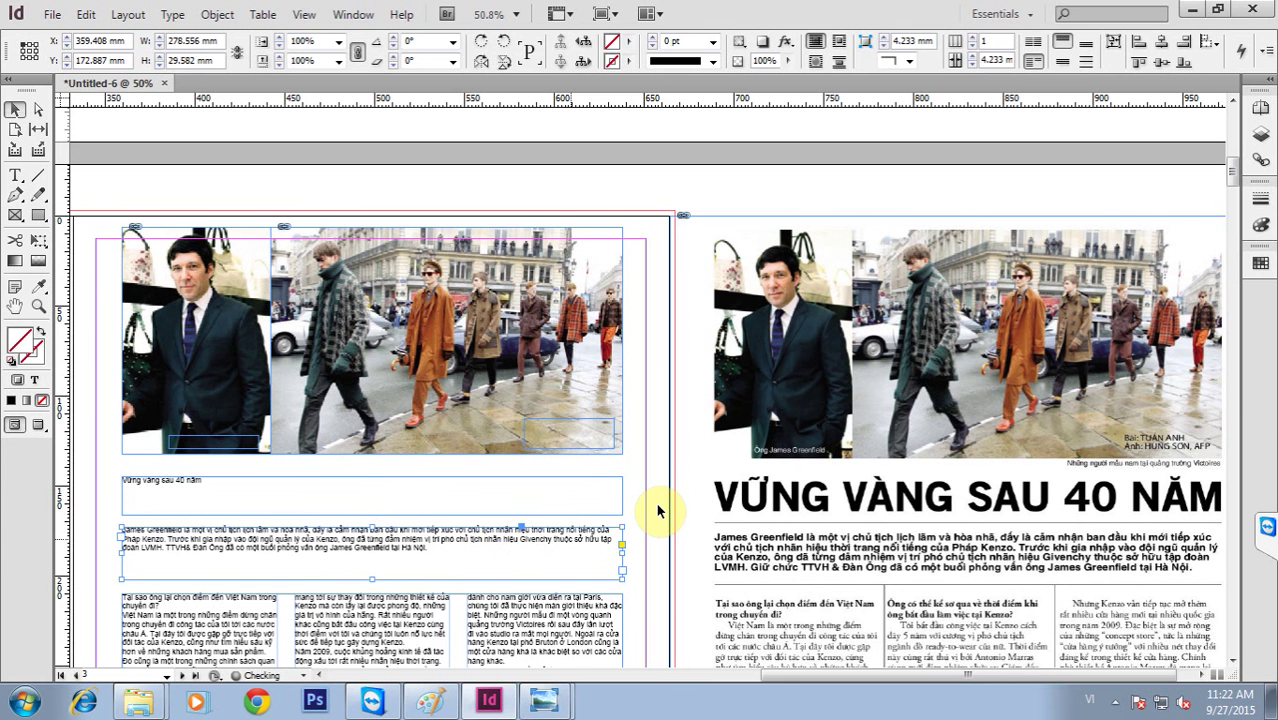
pyautogui.click(657, 507)
# Duplicate the credit frame below the street photo, flush with its right edge, sized about 86.2 × 7.2 mm at Y 133.8 mm.
pyautogui.moveTo(585, 436); pyautogui.dragTo(591, 490)
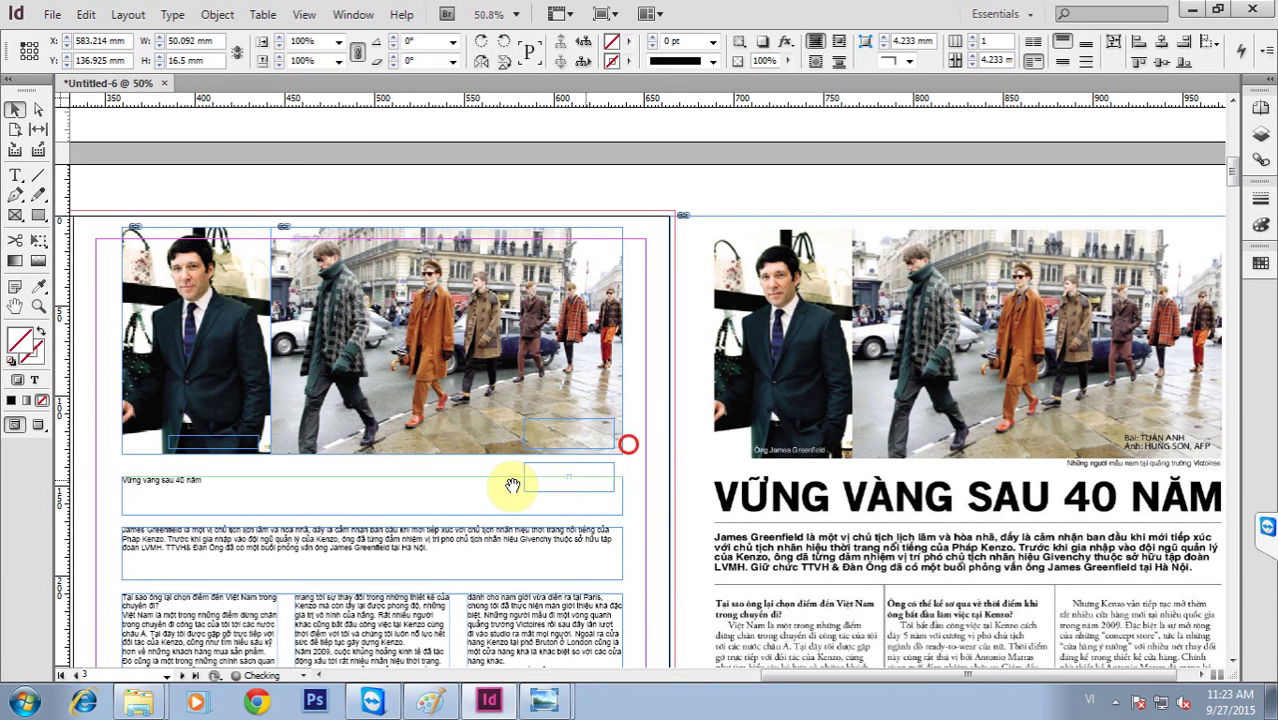
pyautogui.moveTo(513, 486); pyautogui.dragTo(468, 506)
pyautogui.moveTo(568, 503); pyautogui.dragTo(547, 478)
pyautogui.moveTo(477, 511); pyautogui.dragTo(424, 490)
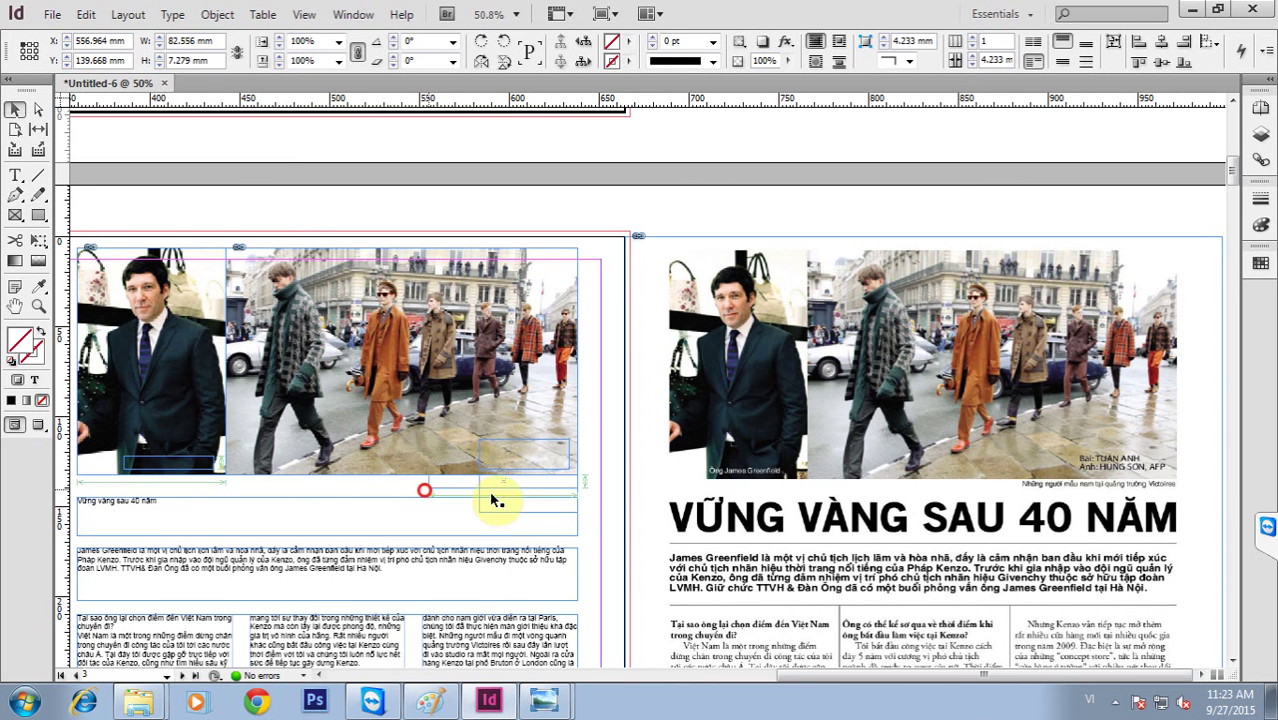
pyautogui.hotkey('ctrl', 'z')
pyautogui.moveTo(372, 412); pyautogui.dragTo(675, 541)
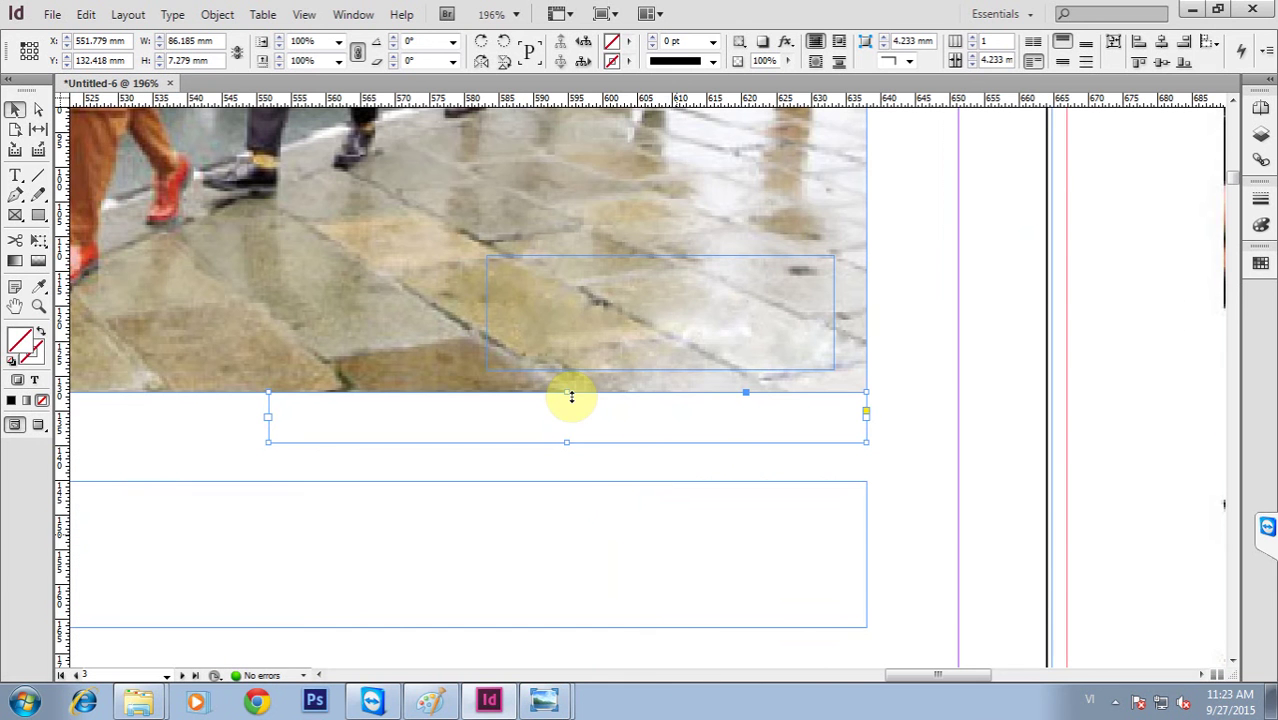
pyautogui.click(568, 394)
pyautogui.moveTo(568, 394); pyautogui.dragTo(569, 452)
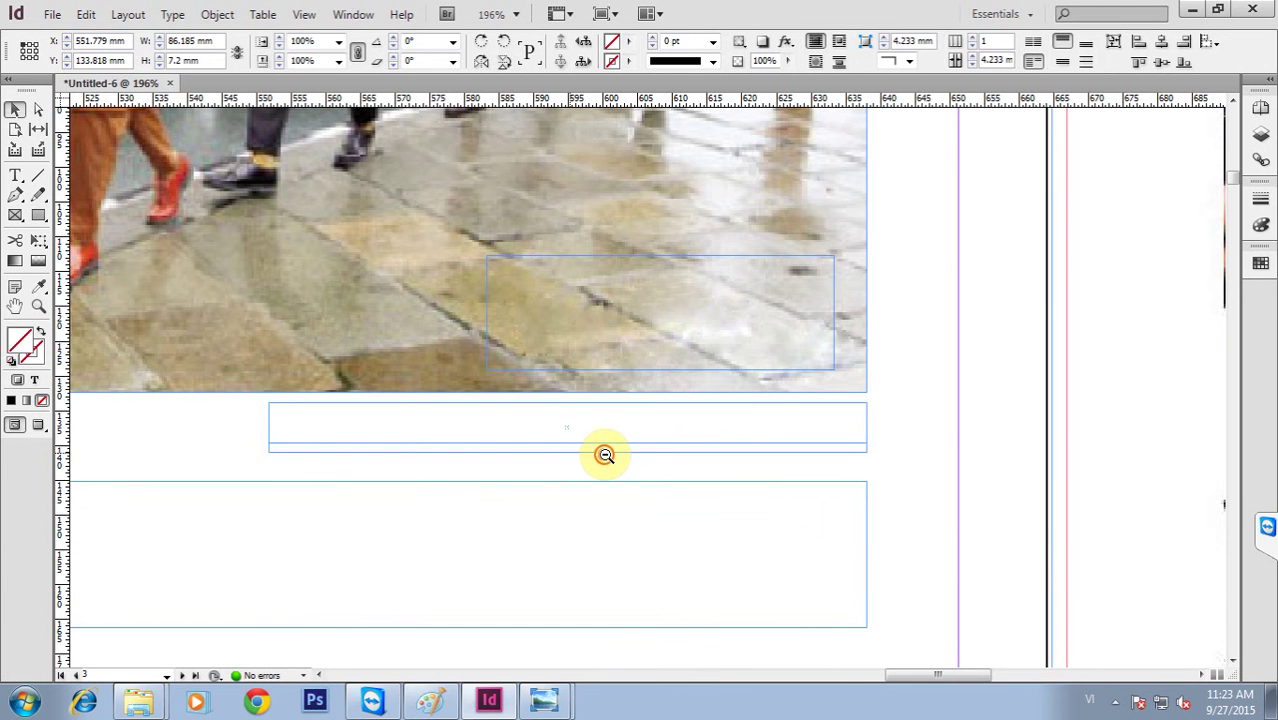
# Cut the first caption line out of the text frame on page 5.
pyautogui.keyDown('alt'); pyautogui.click(604, 455); pyautogui.keyUp('alt')
pyautogui.keyDown('alt'); pyautogui.click(665, 412); pyautogui.keyUp('alt')
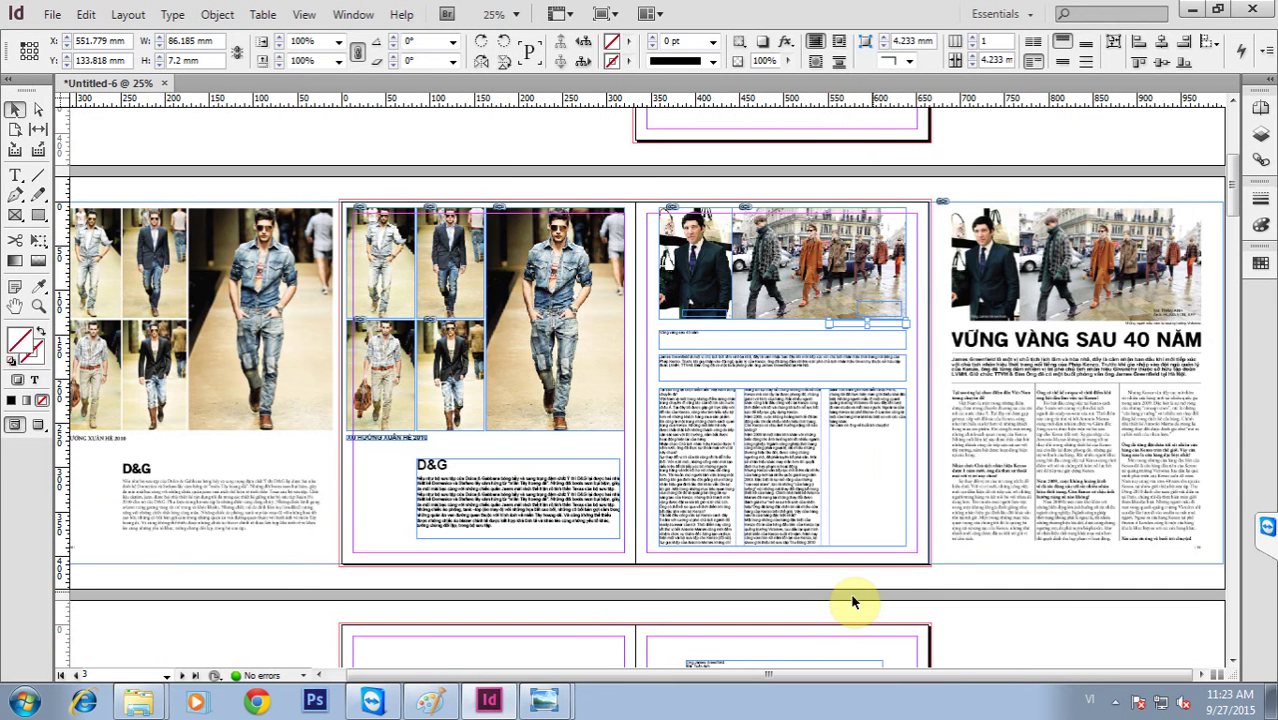
pyautogui.moveTo(852, 598); pyautogui.dragTo(650, 484)
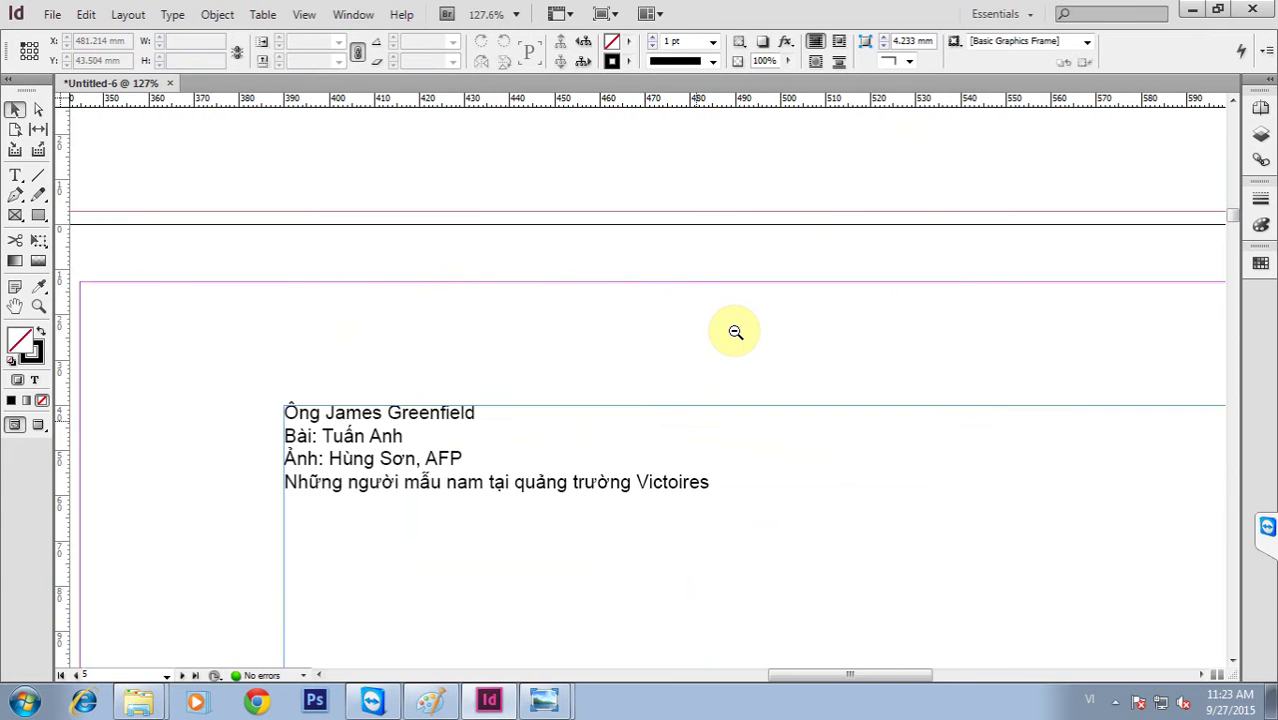
pyautogui.click(735, 332)
pyautogui.moveTo(761, 255); pyautogui.dragTo(621, 614)
pyautogui.keyDown('ctrl'); pyautogui.keyDown('alt'); pyautogui.click(733, 342); pyautogui.keyUp('alt'); pyautogui.keyUp('ctrl')
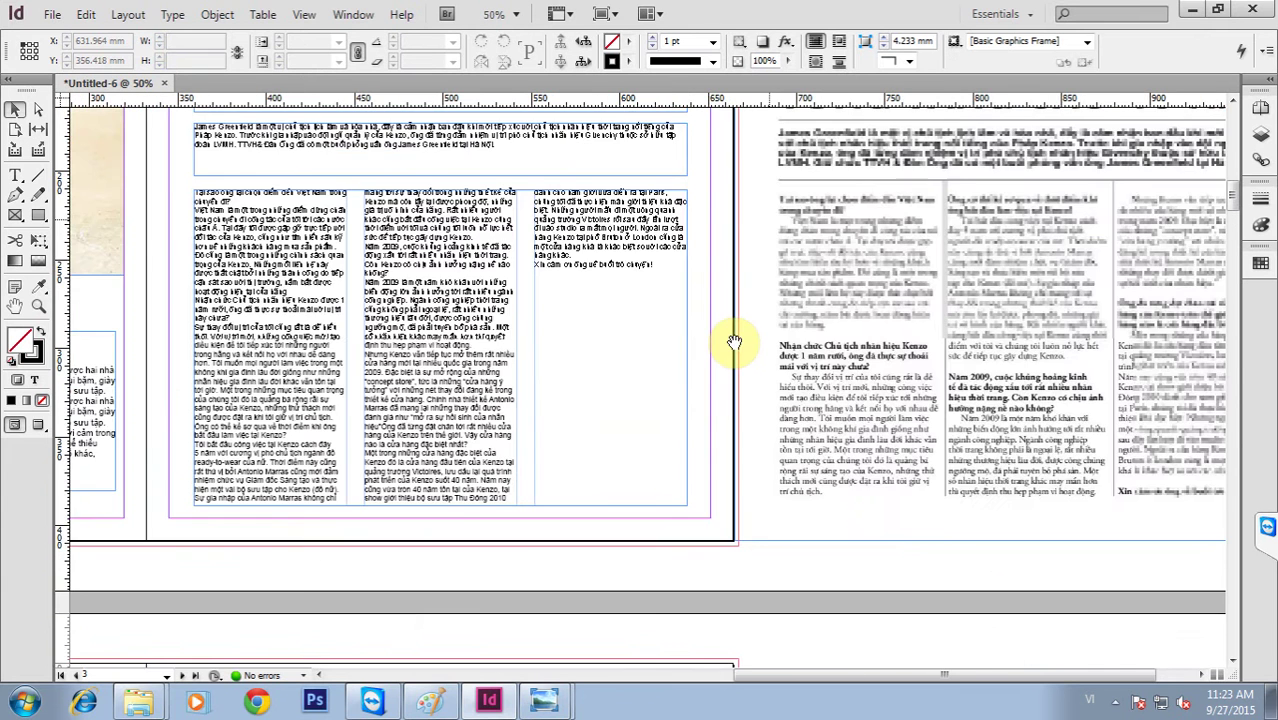
pyautogui.moveTo(491, 418); pyautogui.dragTo(655, 189)
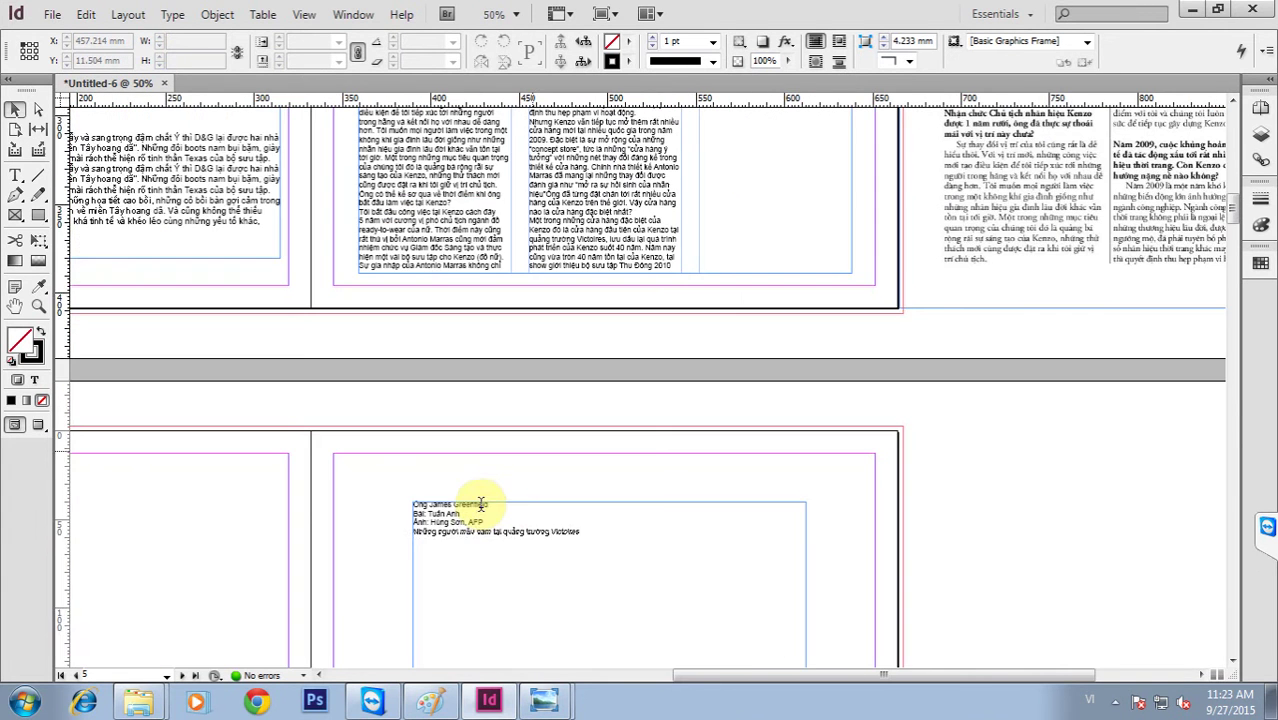
pyautogui.tripleClick(481, 503)
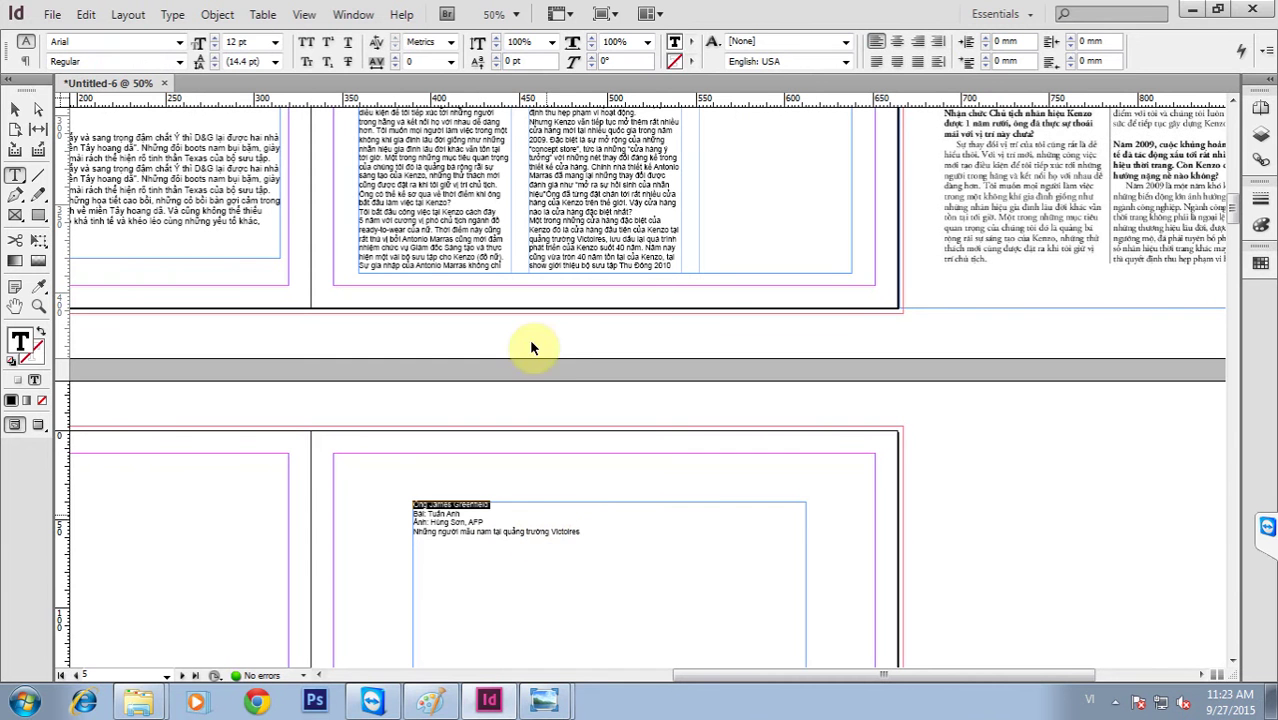
pyautogui.press('BackSpace')
pyautogui.press('Escape')
# Paste the cut caption line into the small frame on page 3's portrait photo.
pyautogui.scroll(5, 428, 192)
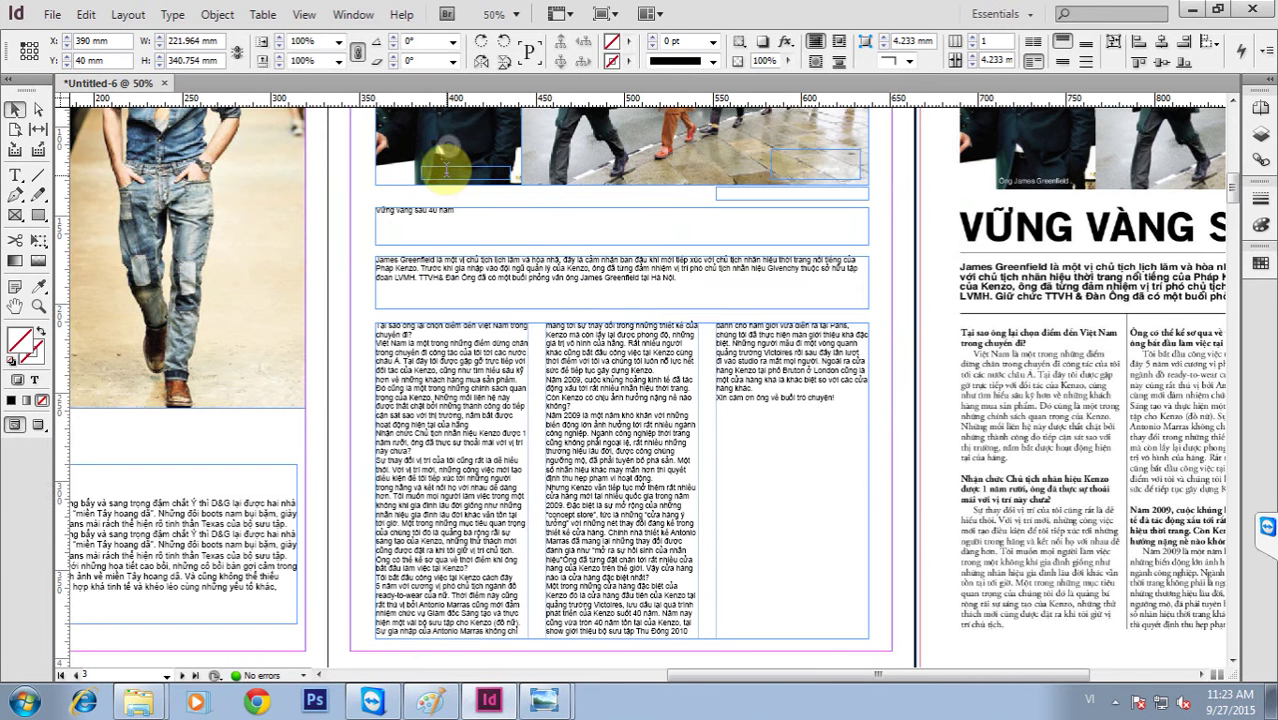
pyautogui.press('t')
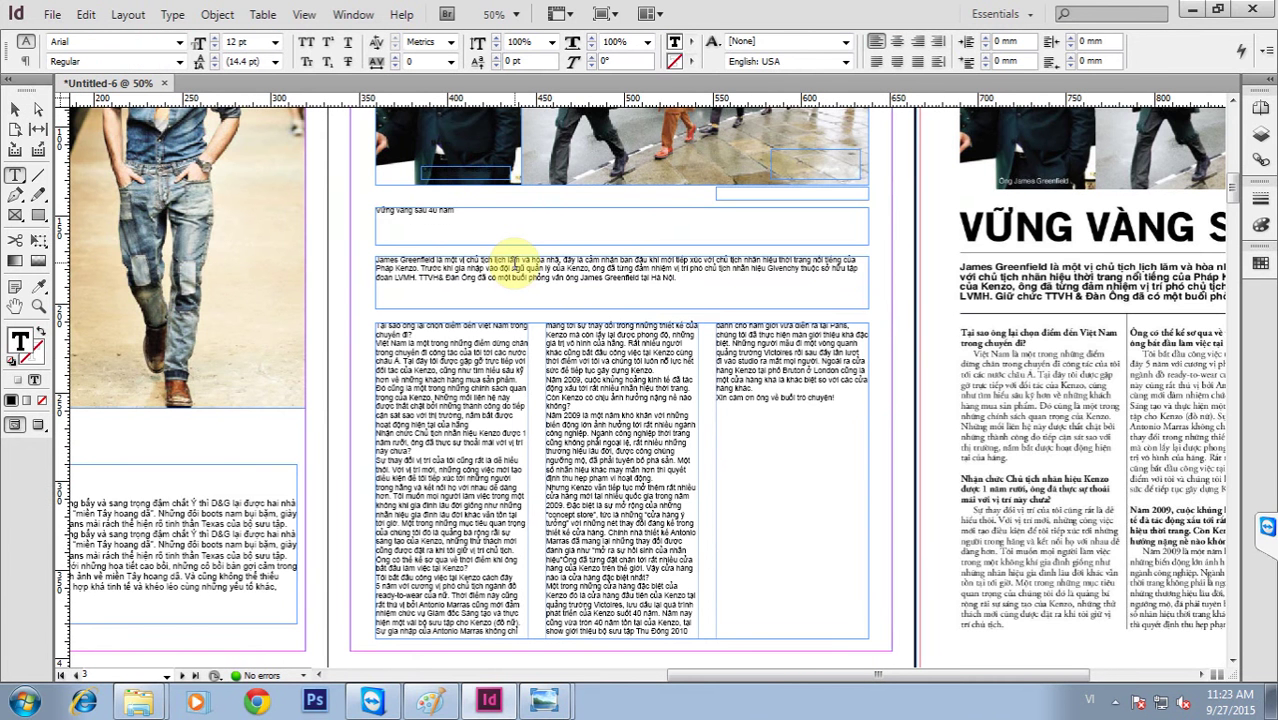
pyautogui.press('Escape')
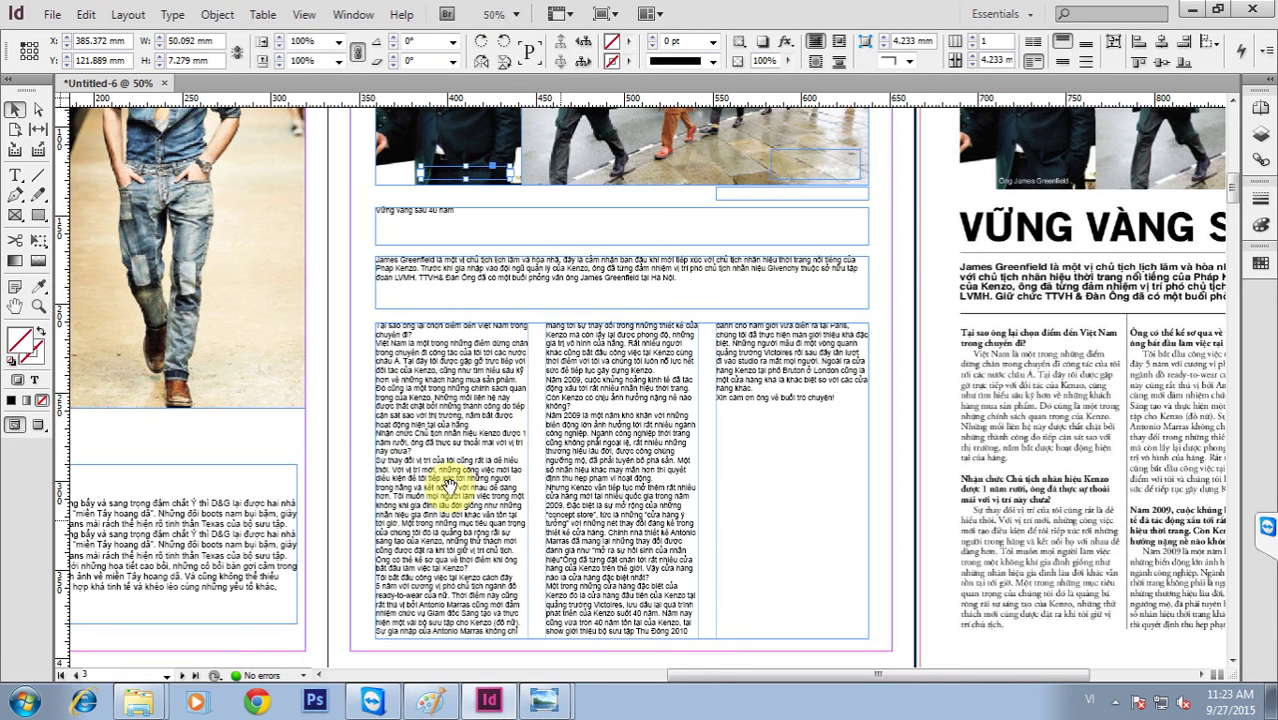
# Move the two writer and photographer credit lines from page 5's text frame into the frame on the street photo's lower-right corner.
pyautogui.scroll(-5, 448, 483)
pyautogui.tripleClick(390, 527)
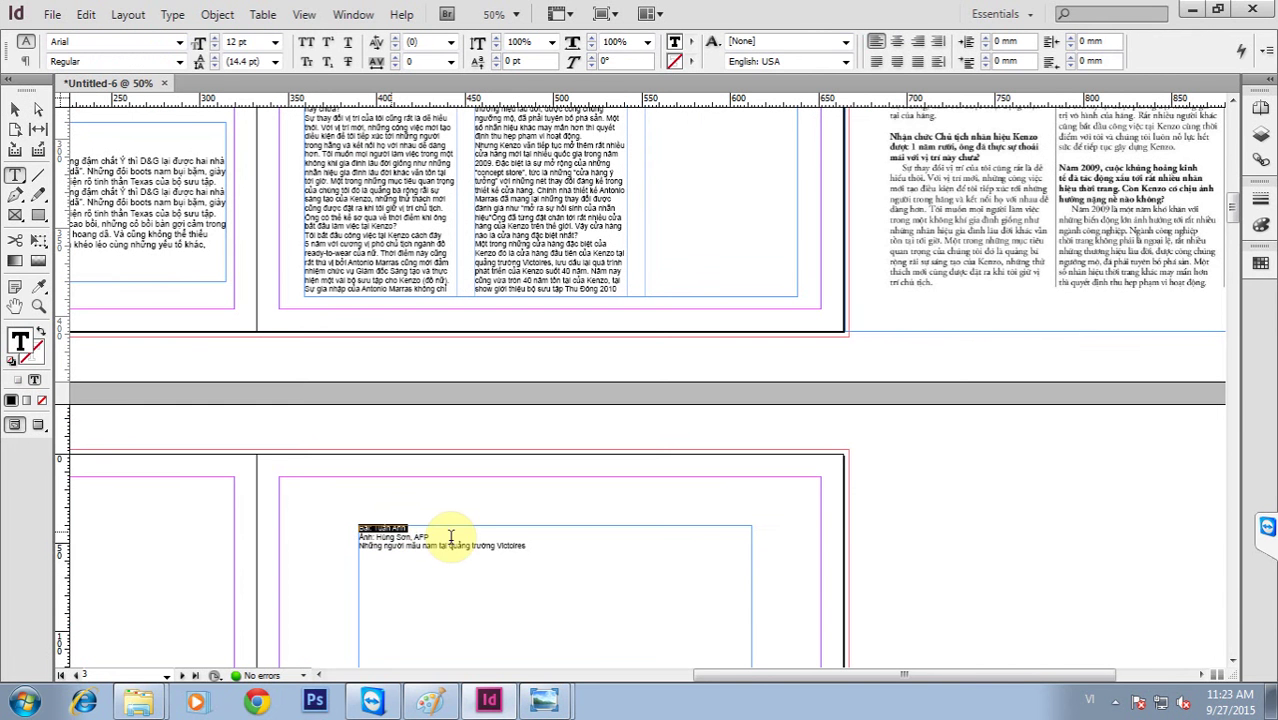
pyautogui.keyDown('shift'); pyautogui.click(451, 537); pyautogui.keyUp('shift')
pyautogui.press('BackSpace')
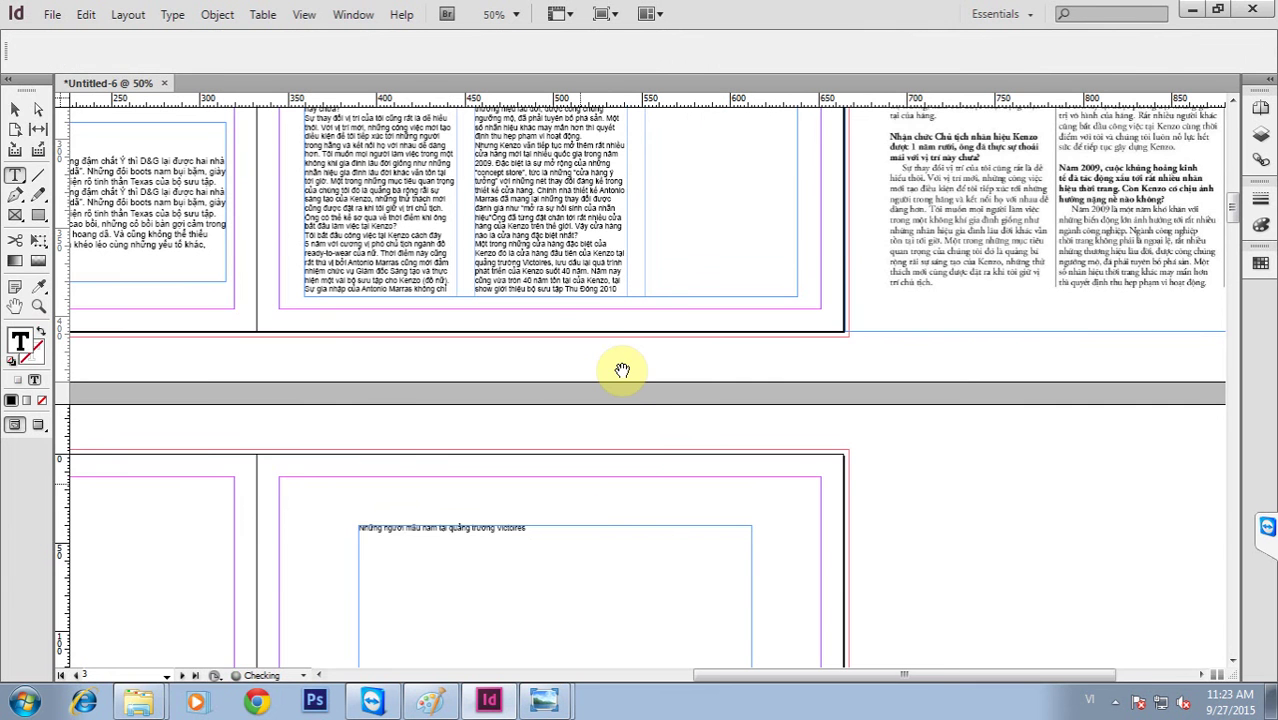
pyautogui.press('Escape')
pyautogui.moveTo(622, 370); pyautogui.dragTo(528, 660)
pyautogui.doubleClick(675, 310)
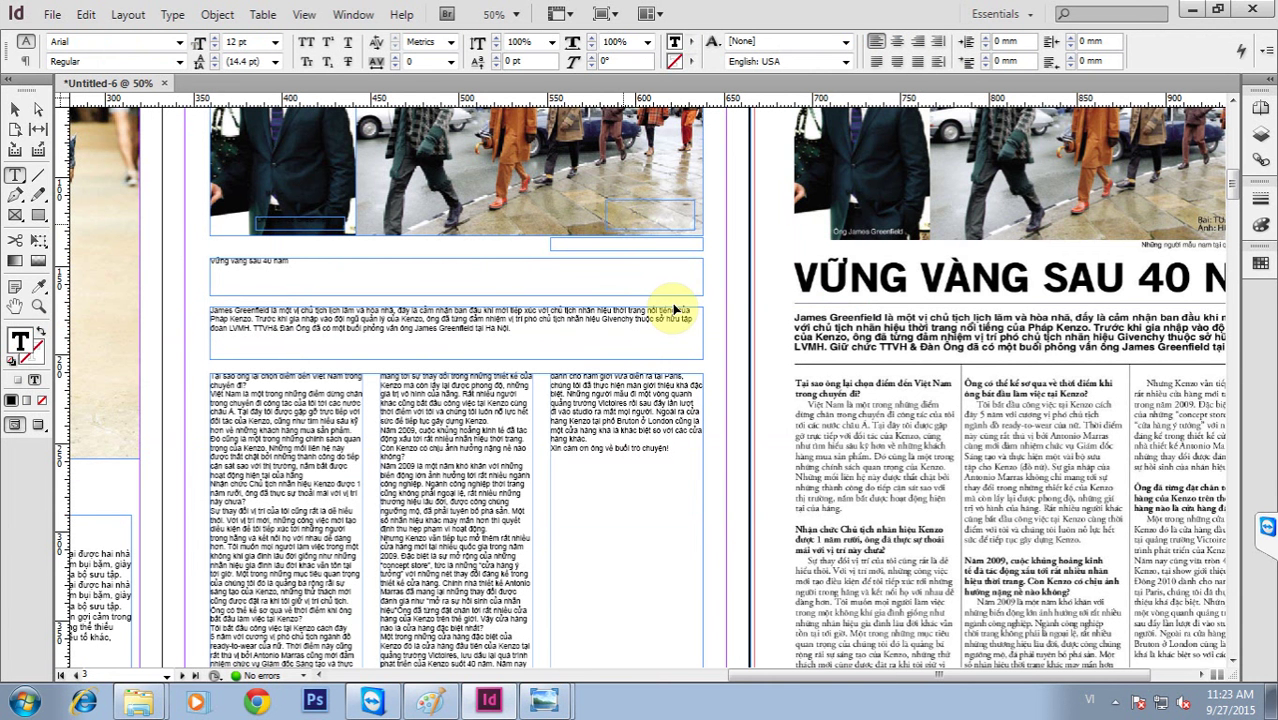
pyautogui.hotkey('ctrl', 'z')
pyautogui.click(671, 325)
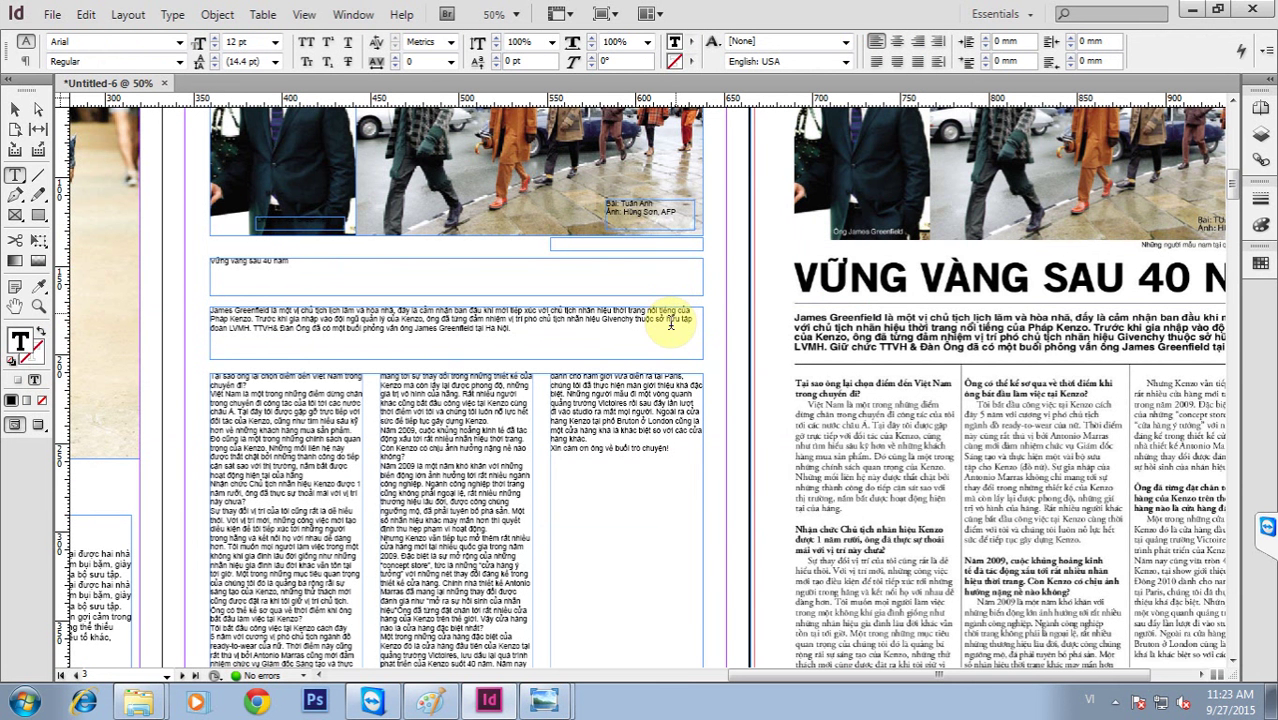
pyautogui.press('Escape')
# Move the remaining caption line about the male models from page 5's text frame into the frame below the street photo.
pyautogui.scroll(-5, 374, 459)
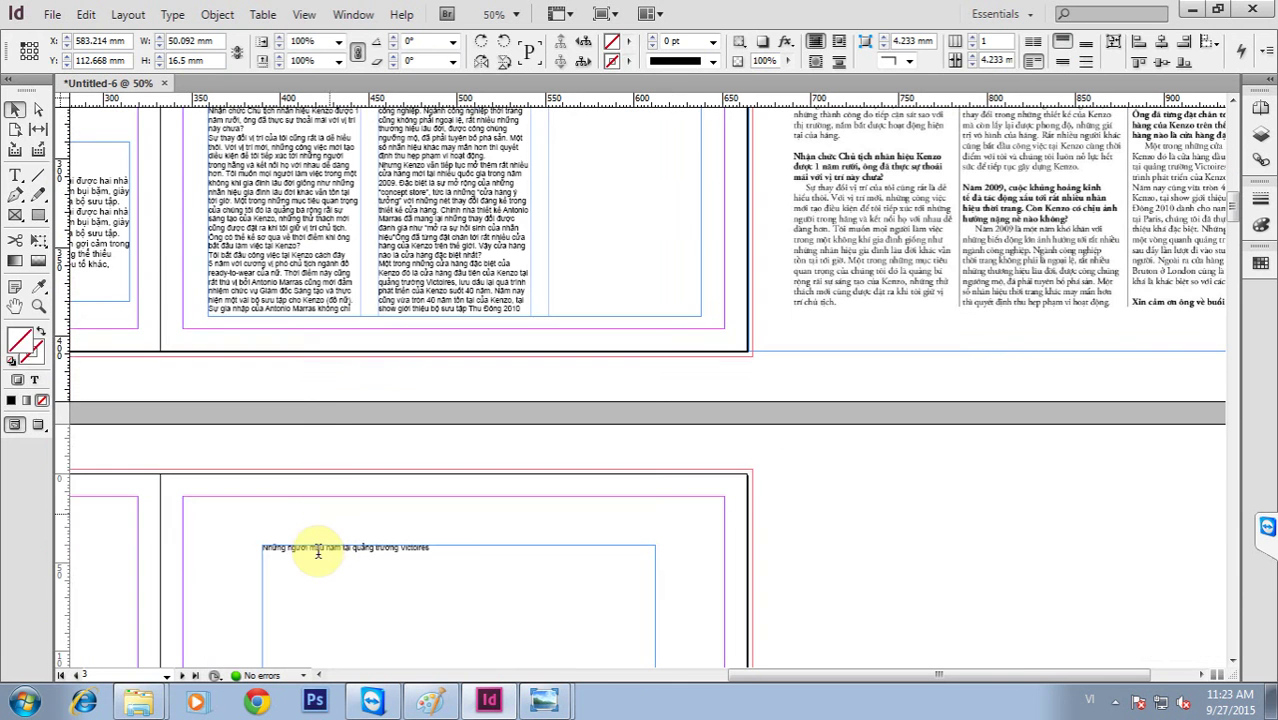
pyautogui.doubleClick(320, 549)
pyautogui.tripleClick(323, 546)
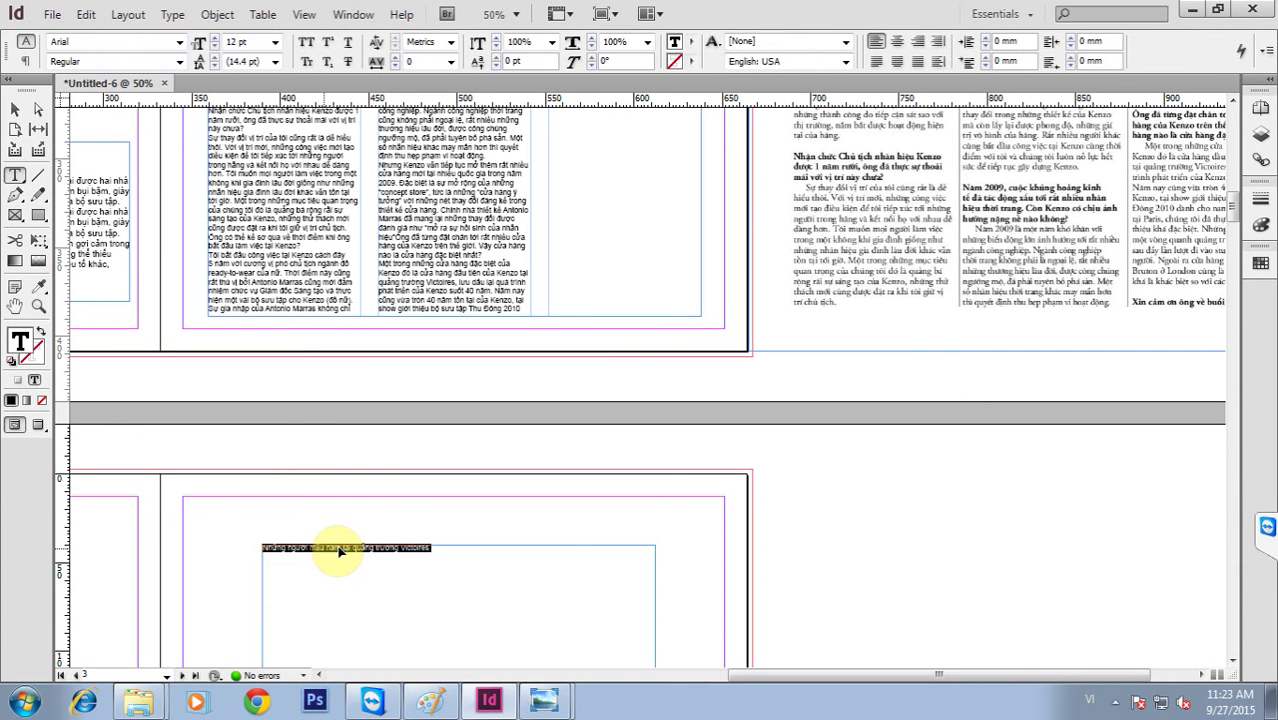
pyautogui.press('BackSpace')
pyautogui.press('Escape')
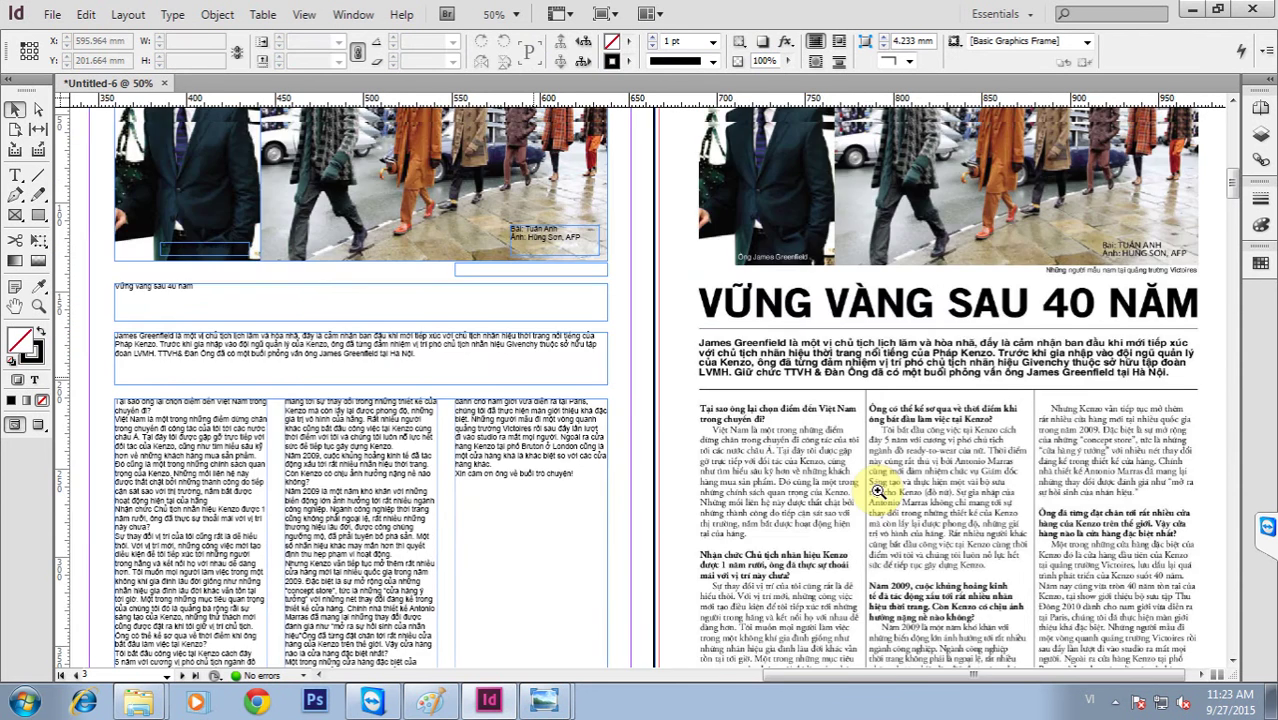
pyautogui.moveTo(878, 492); pyautogui.dragTo(885, 488)
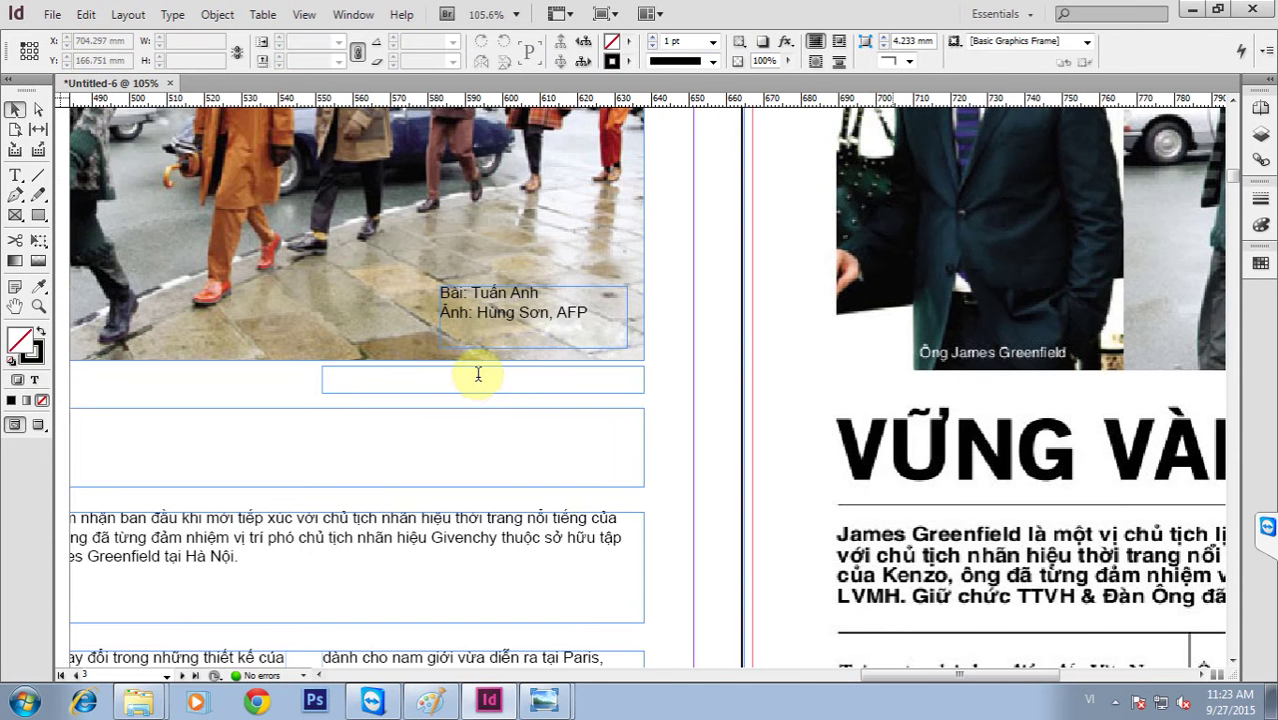
pyautogui.doubleClick(478, 374)
pyautogui.hotkey('ctrl', 'v')
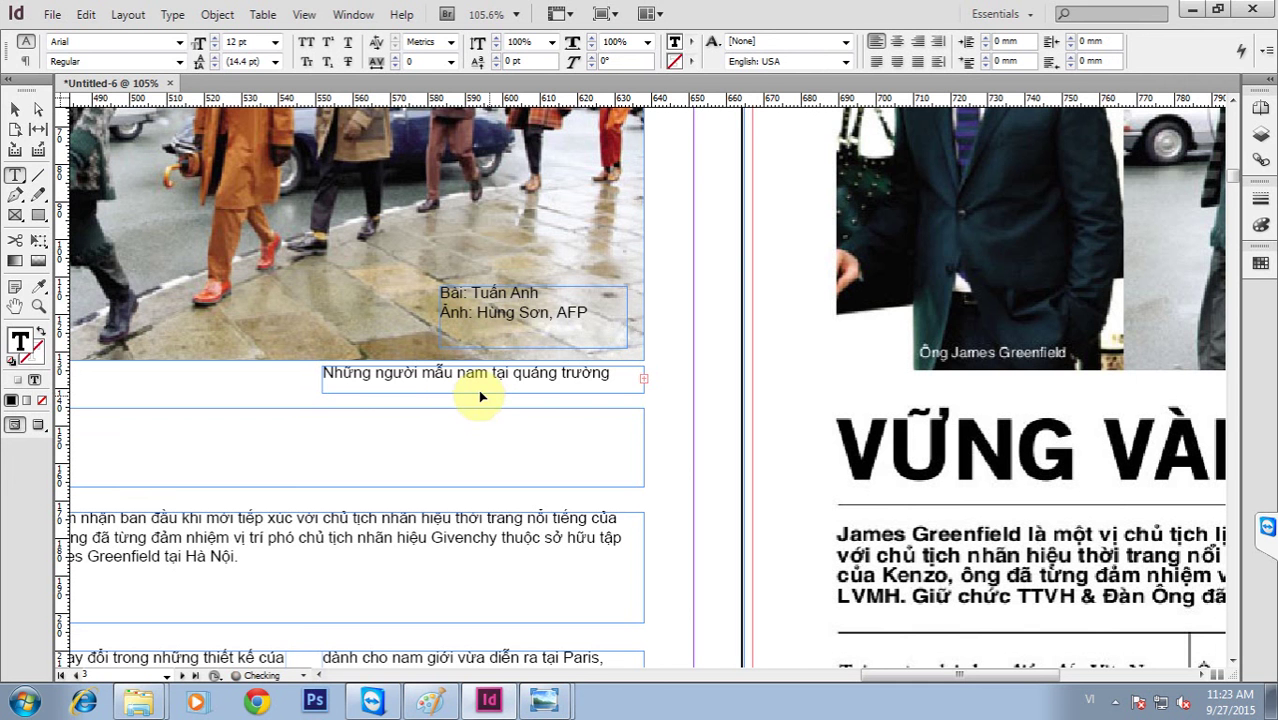
pyautogui.press('Escape')
# Extend the caption frame below the street photo to about 21.3 mm high and complete its last word as "Victoires".
pyautogui.moveTo(482, 392); pyautogui.dragTo(482, 445)
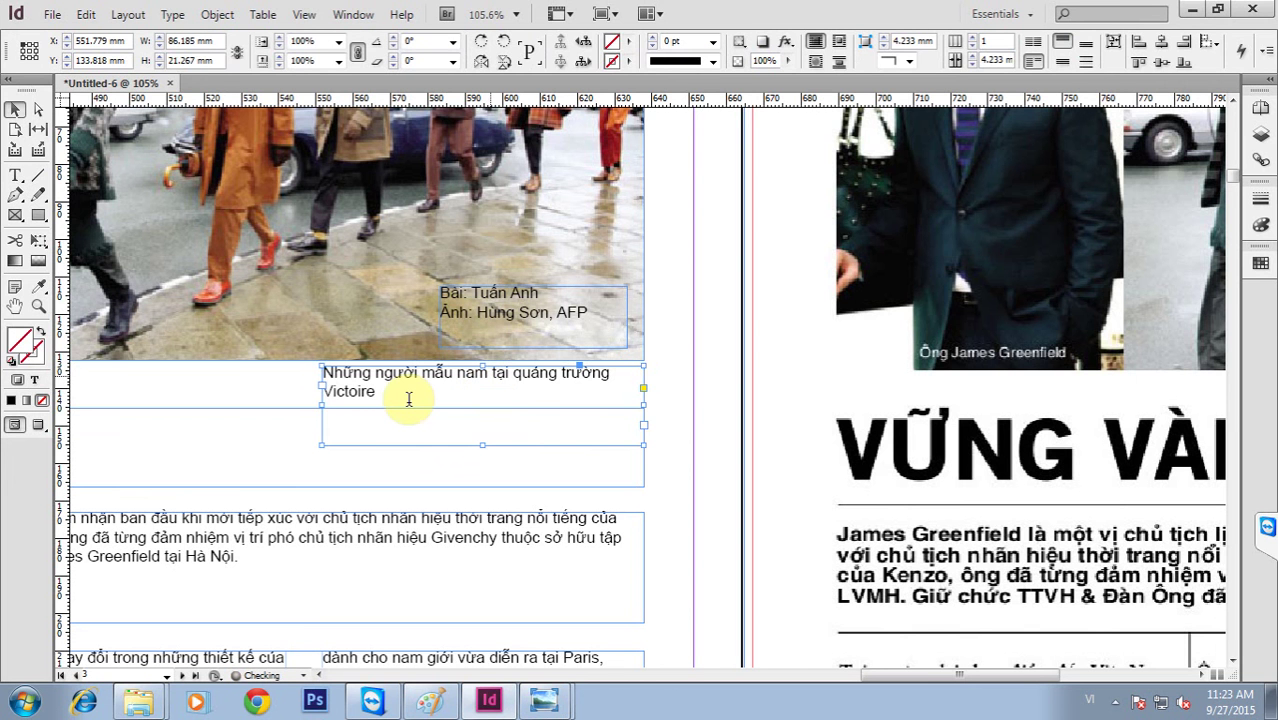
pyautogui.doubleClick(491, 376)
pyautogui.press('Escape')
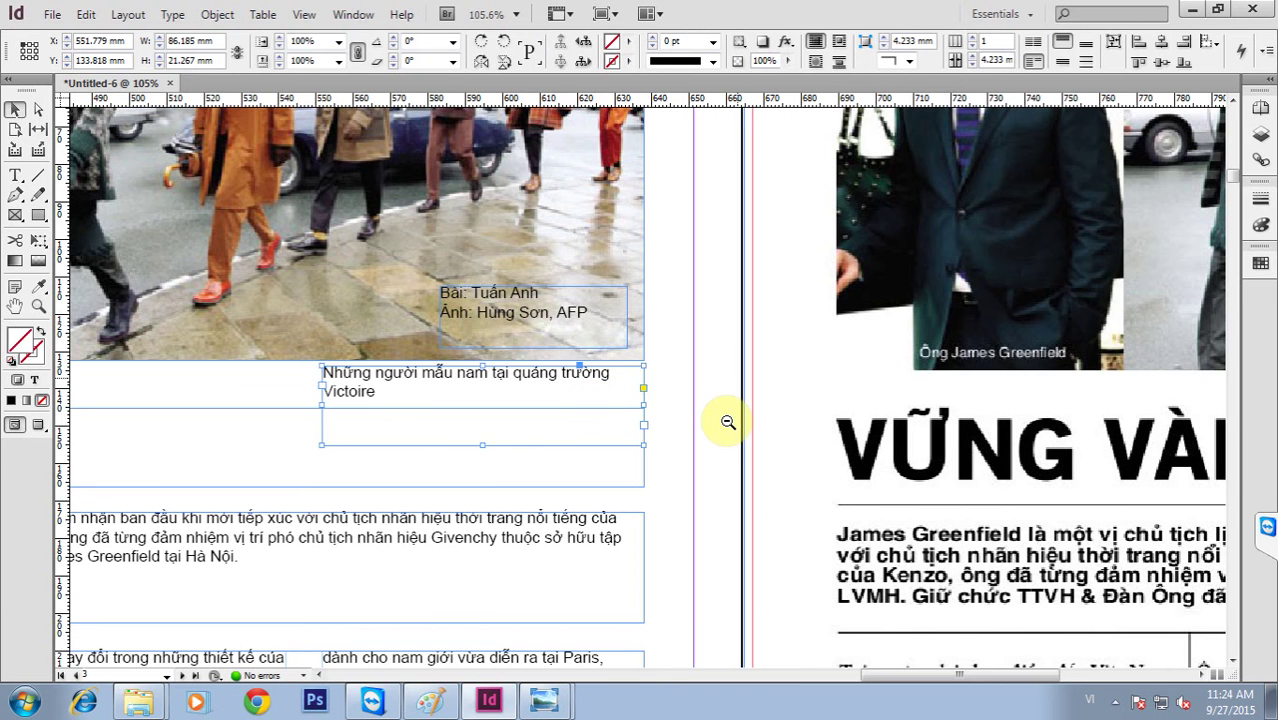
pyautogui.keyDown('ctrl'); pyautogui.keyDown('alt'); pyautogui.click(728, 422); pyautogui.keyUp('alt'); pyautogui.keyUp('ctrl')
pyautogui.moveTo(424, 431); pyautogui.dragTo(551, 395)
pyautogui.doubleClick(381, 403)
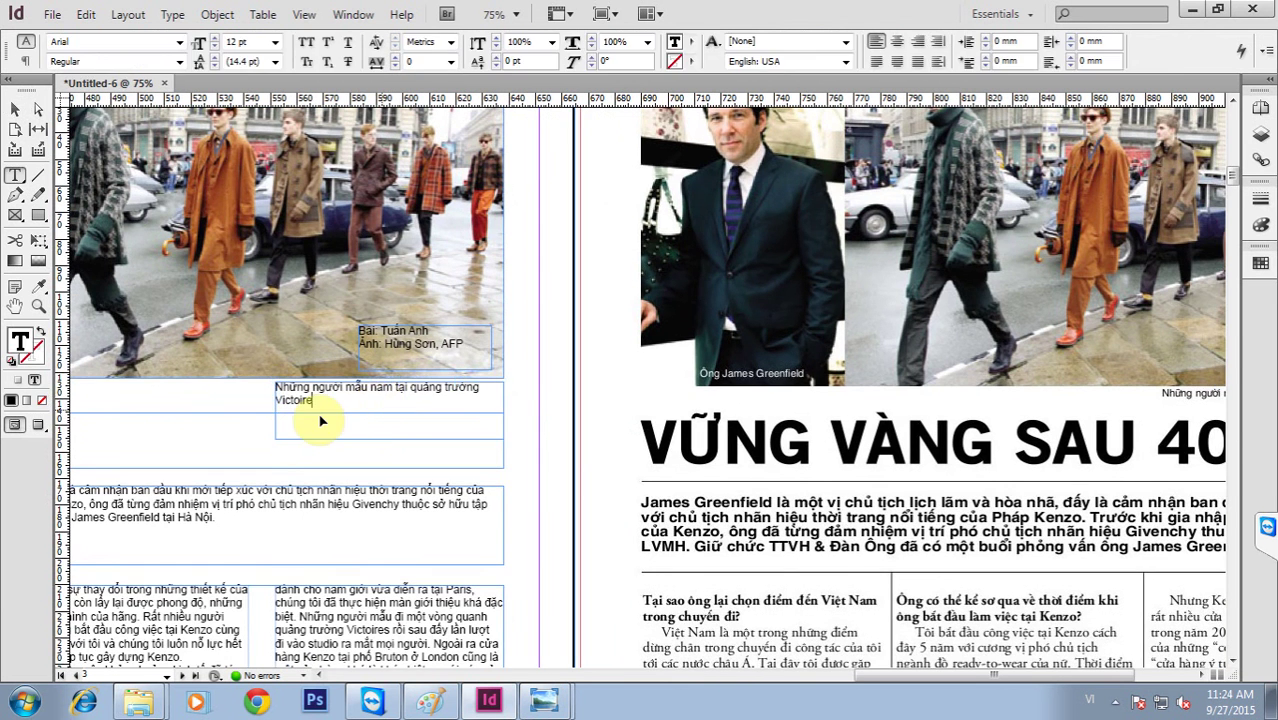
pyautogui.write('s')
pyautogui.press('Escape')
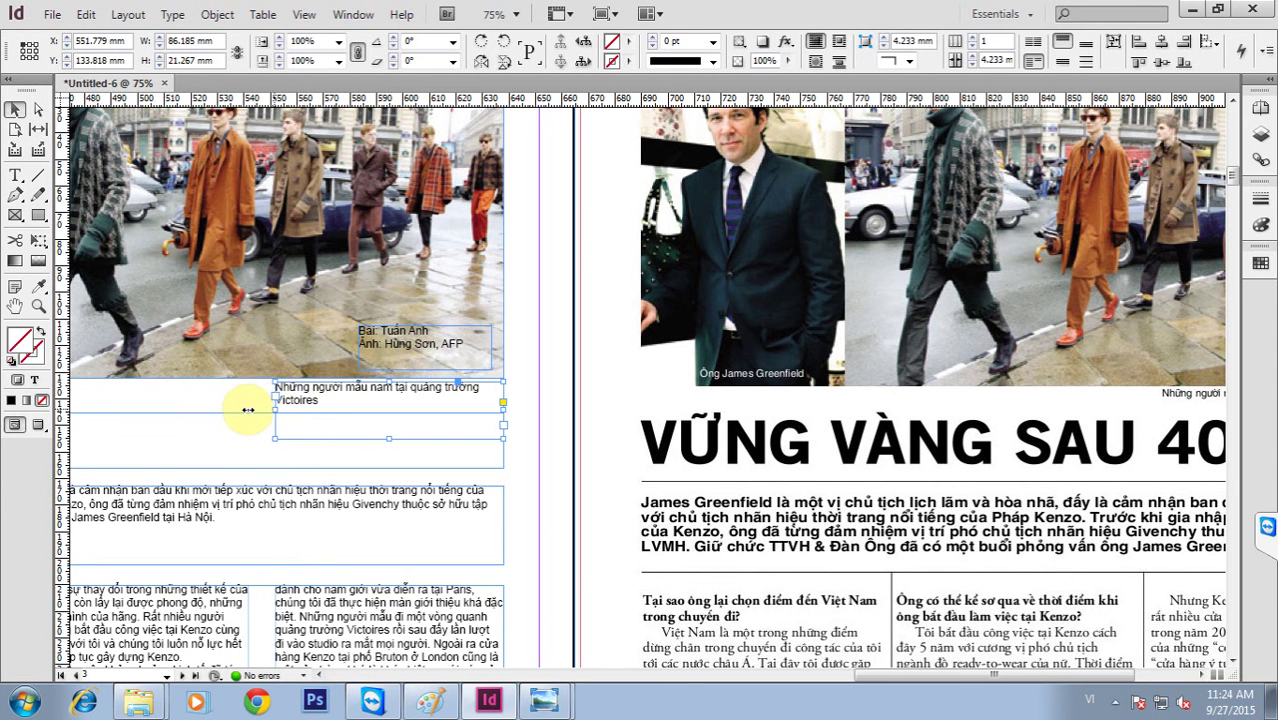
# Resize the caption frame below the street photo to 96.5 × 5.6 mm so the caption fits on one line.
pyautogui.moveTo(275, 409); pyautogui.dragTo(247, 409)
pyautogui.moveTo(377, 437); pyautogui.dragTo(385, 398)
pyautogui.keyDown('ctrl'); pyautogui.keyDown('alt'); pyautogui.click(669, 423); pyautogui.keyUp('alt'); pyautogui.keyUp('ctrl')
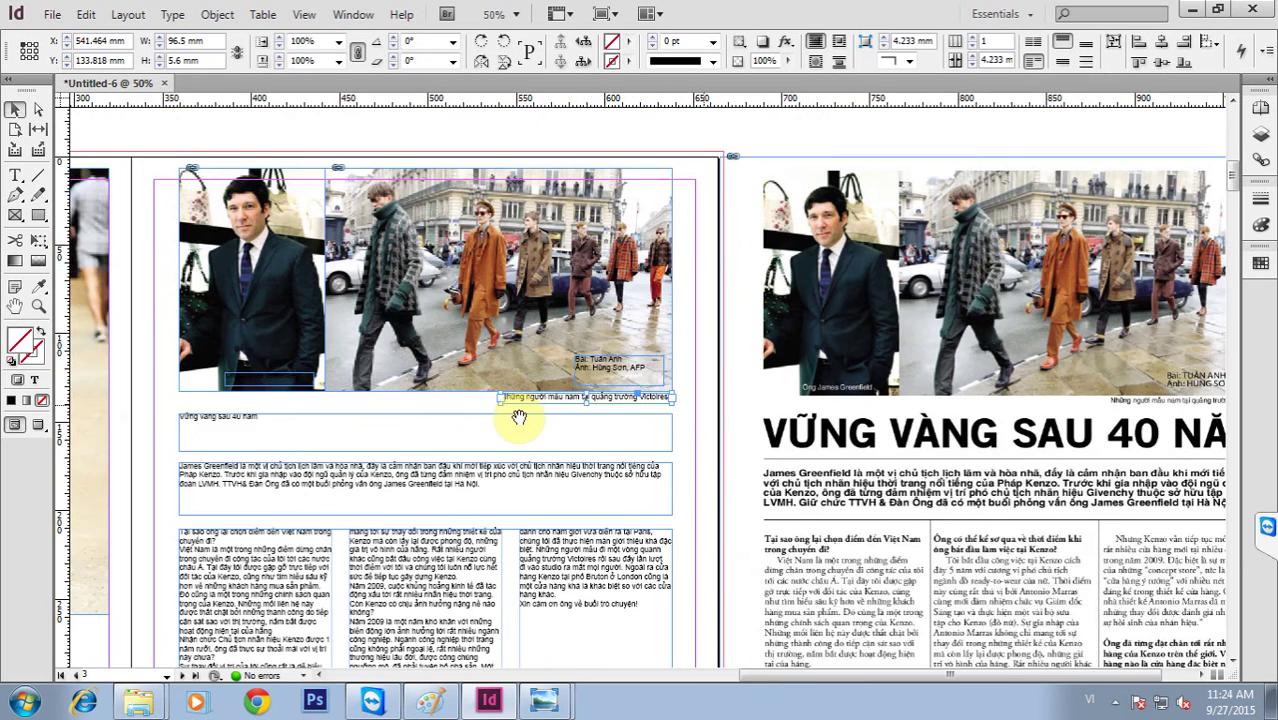
# Enlarge the headline text "Vững vàng sau 40 năm" below the photos to 74 pt.
pyautogui.moveTo(519, 417); pyautogui.dragTo(435, 437)
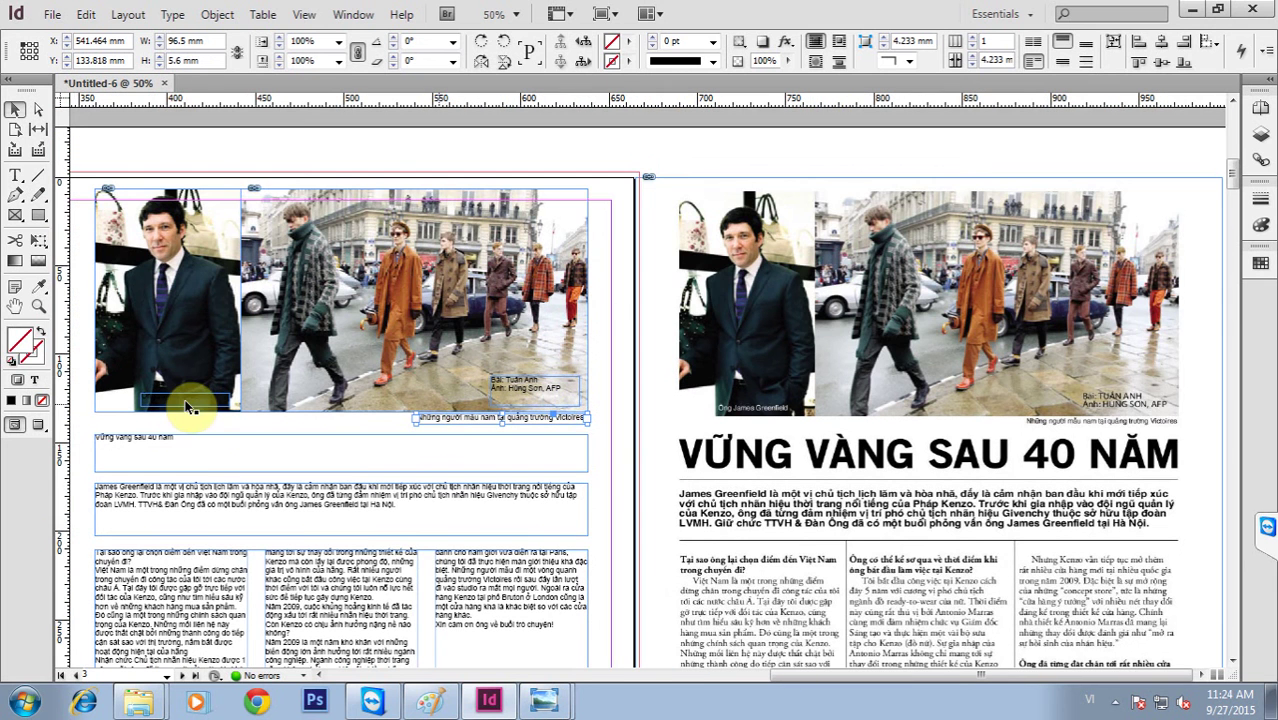
pyautogui.moveTo(458, 461); pyautogui.dragTo(610, 447)
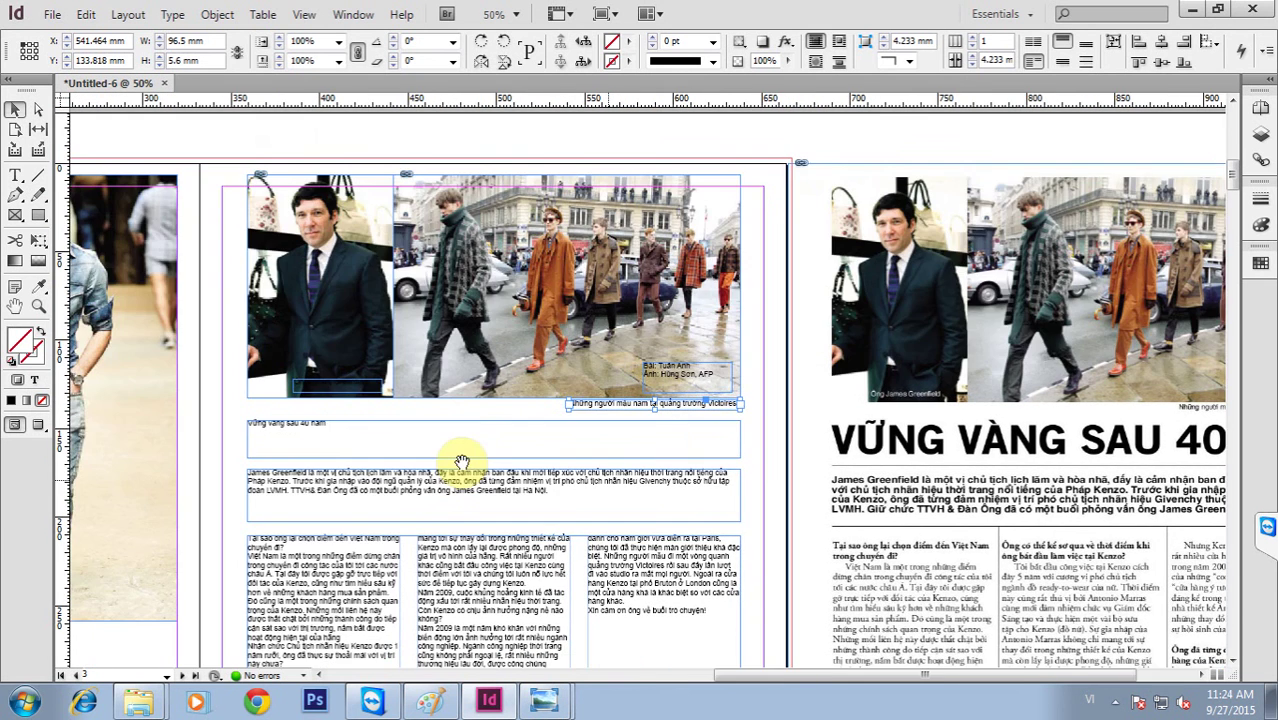
pyautogui.moveTo(462, 461); pyautogui.dragTo(367, 364)
pyautogui.doubleClick(191, 296)
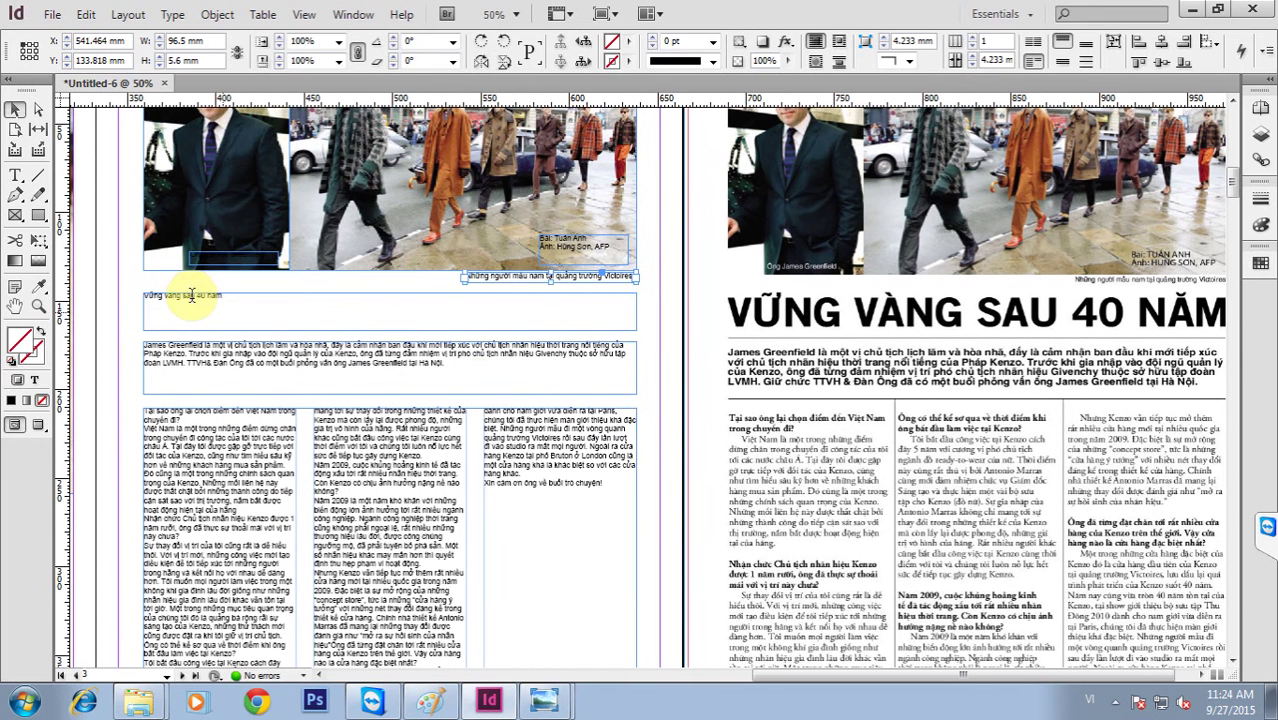
pyautogui.tripleClick(191, 296)
pyautogui.click(476, 383)
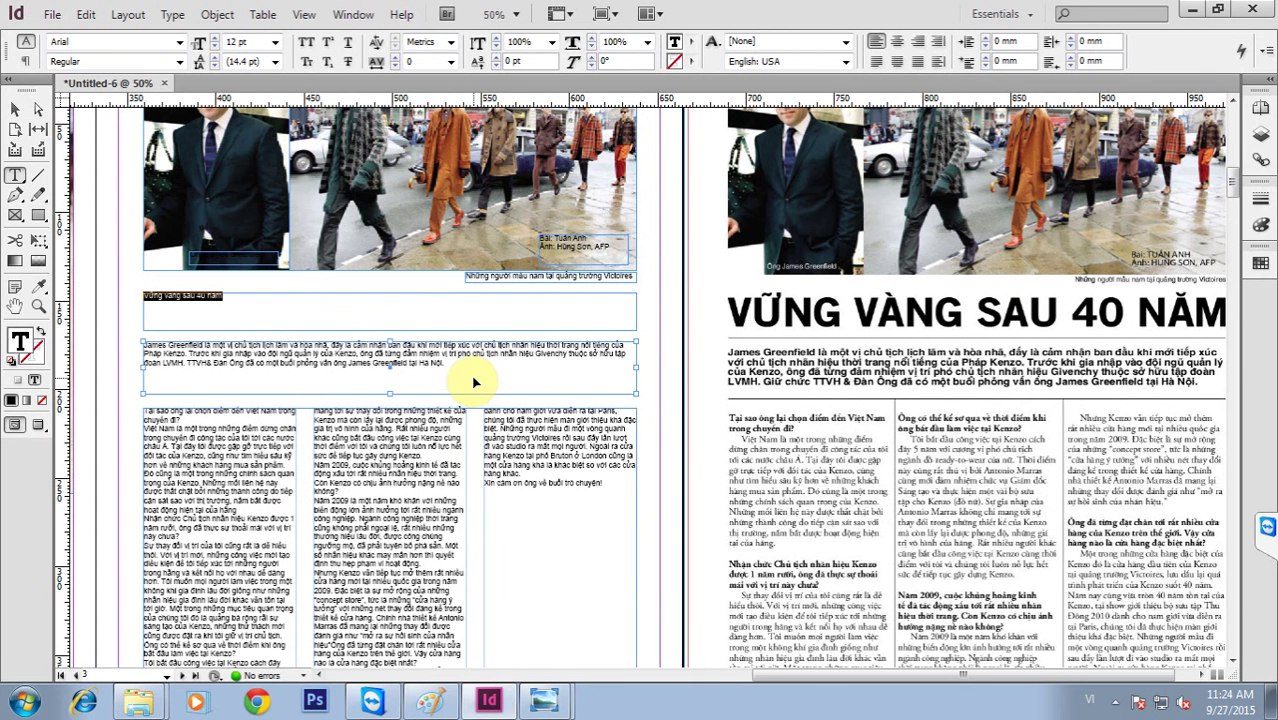
pyautogui.hotkey('ctrl', 'shift', '.')
pyautogui.hotkey('ctrl', 'shift', '.')
pyautogui.hotkey('ctrl', 'shift', '.')
pyautogui.hotkey('ctrl', 'shift', '.')
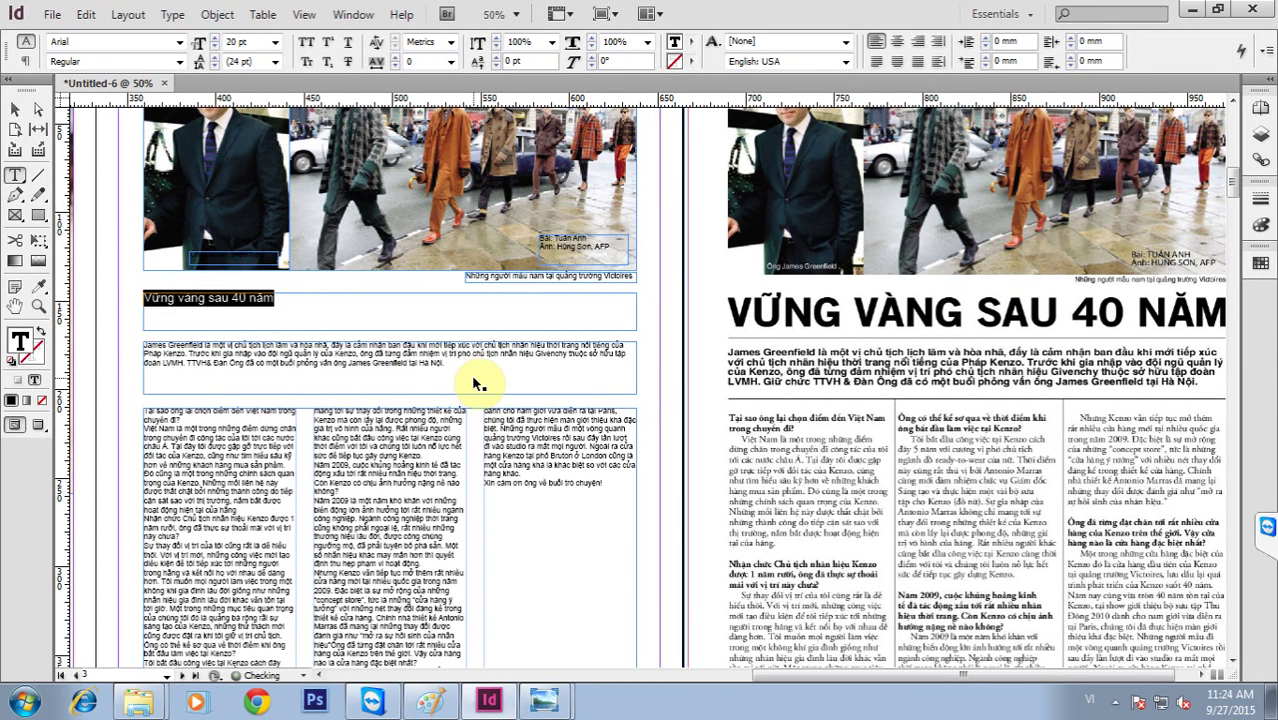
pyautogui.hotkey('ctrl', 'shift', '.')
pyautogui.hotkey('ctrl', 'shift', '.')
pyautogui.hotkey('ctrl', 'shift', '.')
pyautogui.hotkey('ctrl', 'shift', '.')
pyautogui.hotkey('ctrl', 'shift', '.')
pyautogui.hotkey('ctrl', 'shift', '.')
pyautogui.hotkey('ctrl', 'shift', '.')
pyautogui.hotkey('ctrl', 'shift', '.')
pyautogui.hotkey('ctrl', 'shift', '.')
pyautogui.hotkey('ctrl', 'shift', '.')
pyautogui.hotkey('ctrl', 'shift', '.')
pyautogui.hotkey('ctrl', 'shift', '.')
pyautogui.hotkey('ctrl', 'shift', '.')
pyautogui.hotkey('ctrl', 'shift', '.')
pyautogui.hotkey('ctrl', 'shift', '.')
pyautogui.hotkey('ctrl', 'shift', '.')
pyautogui.hotkey('ctrl', 'shift', '.')
pyautogui.hotkey('ctrl', 'shift', '.')
pyautogui.hotkey('ctrl', 'shift', '.')
pyautogui.hotkey('ctrl', 'shift', '.')
pyautogui.hotkey('ctrl', 'shift', '.')
pyautogui.hotkey('ctrl', 'shift', '.')
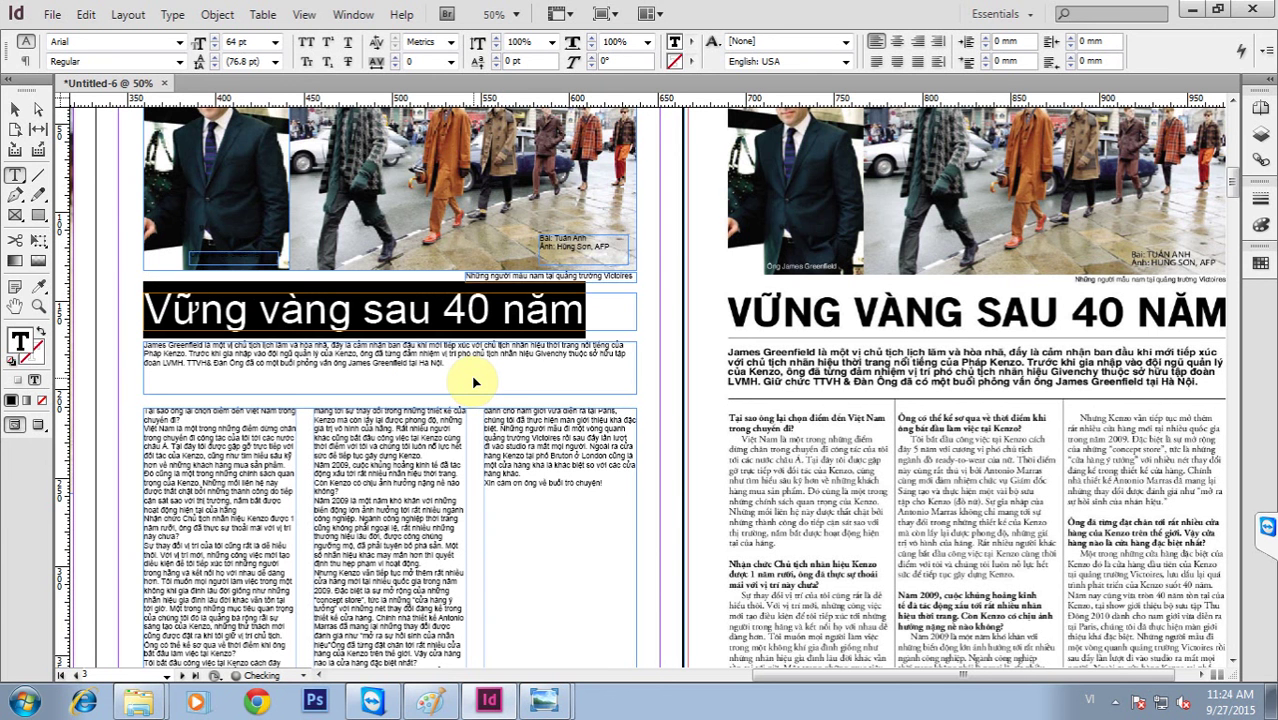
pyautogui.hotkey('ctrl', 'shift', '.')
pyautogui.hotkey('ctrl', 'shift', '.')
pyautogui.hotkey('ctrl', 'shift', '.')
pyautogui.hotkey('ctrl', 'shift', '.')
pyautogui.hotkey('ctrl', 'shift', '.')
pyautogui.hotkey('ctrl', 'shift', '.')
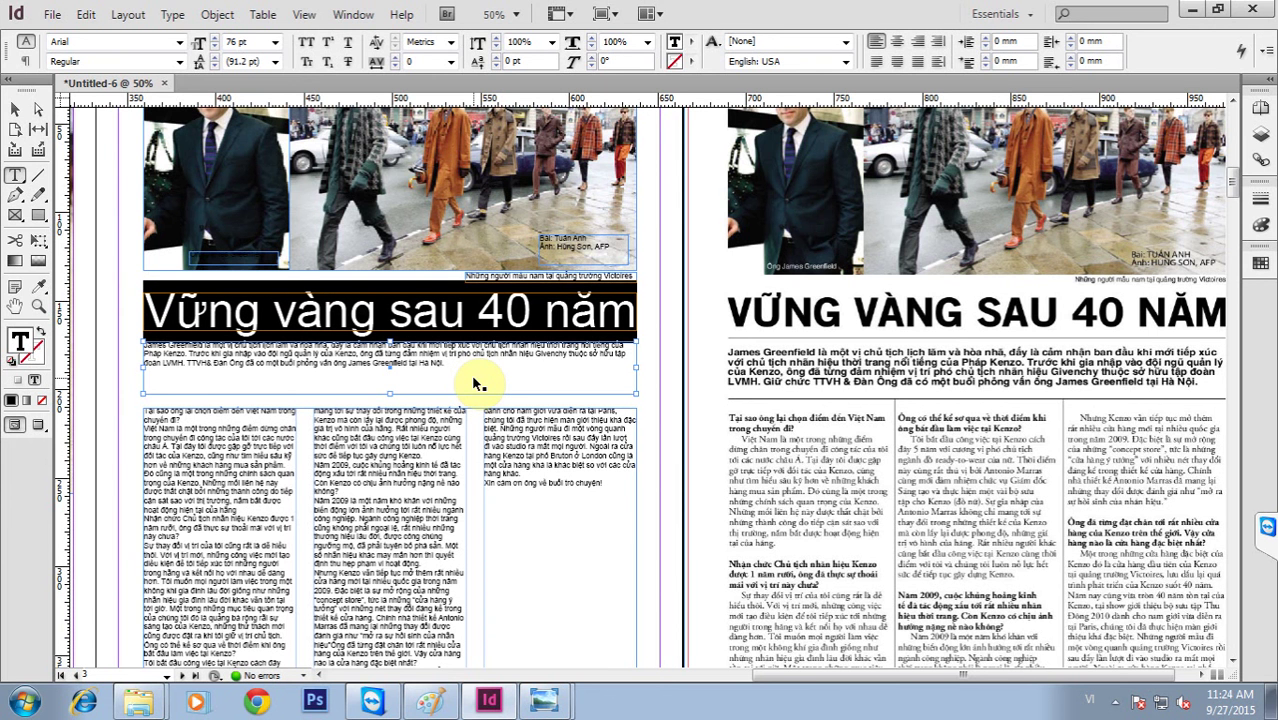
pyautogui.hotkey('ctrl', 'shift', ',')
# Set the headline in bold all caps and reduce it to 62 pt so it fits on one line.
pyautogui.hotkey('ctrl', 'shift', 'k')
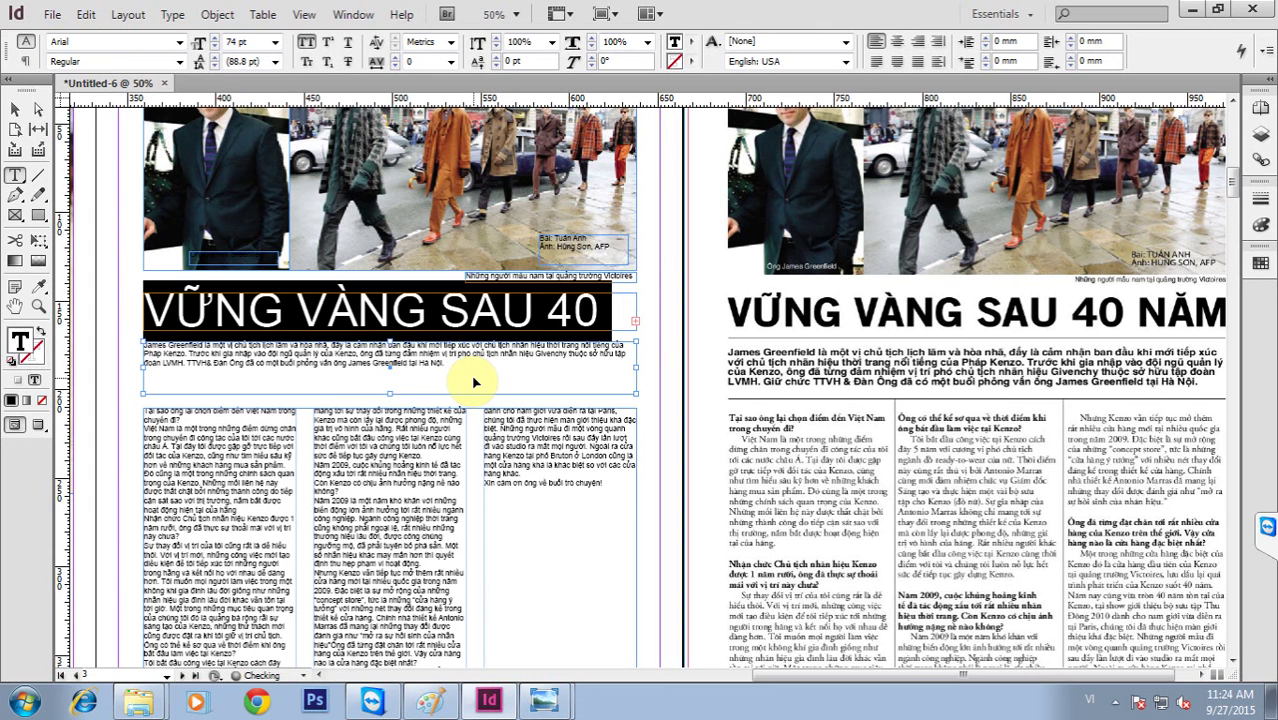
pyautogui.hotkey('ctrl', 'shift', 'b')
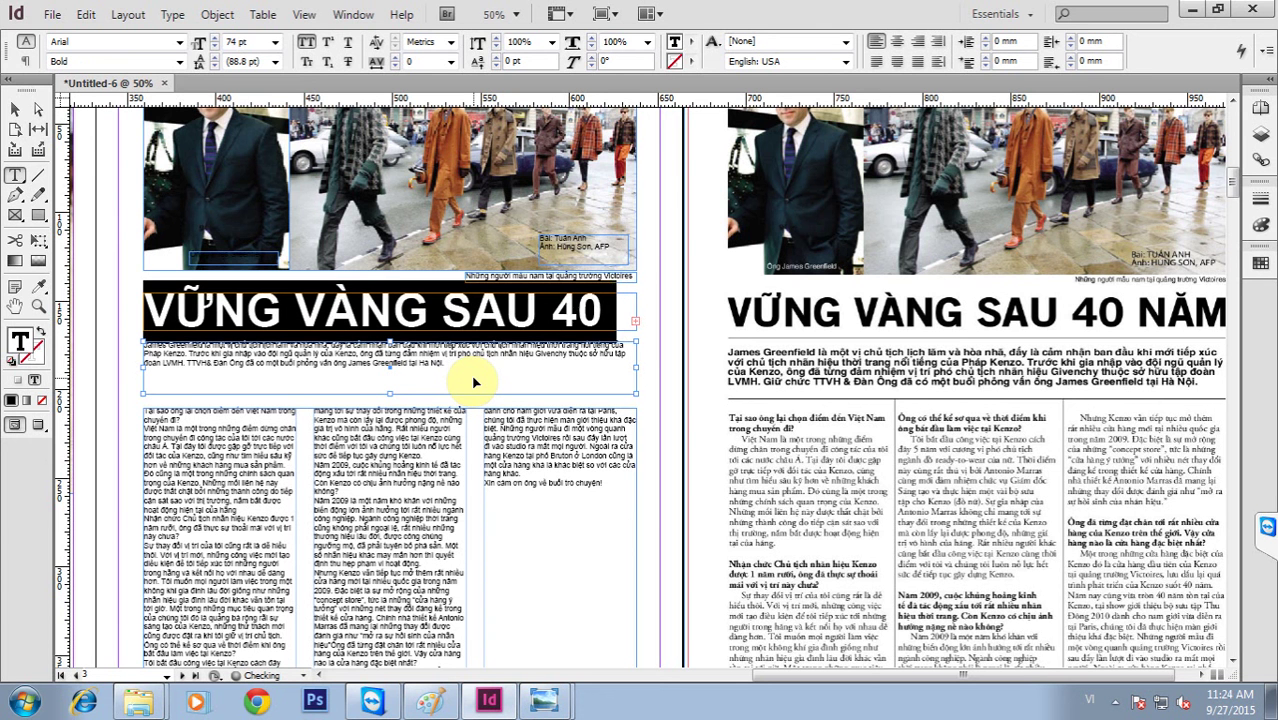
pyautogui.hotkey('ctrl', 'shift', ',')
pyautogui.hotkey('ctrl', 'shift', ',')
pyautogui.hotkey('ctrl', 'shift', ',')
pyautogui.hotkey('ctrl', 'shift', ',')
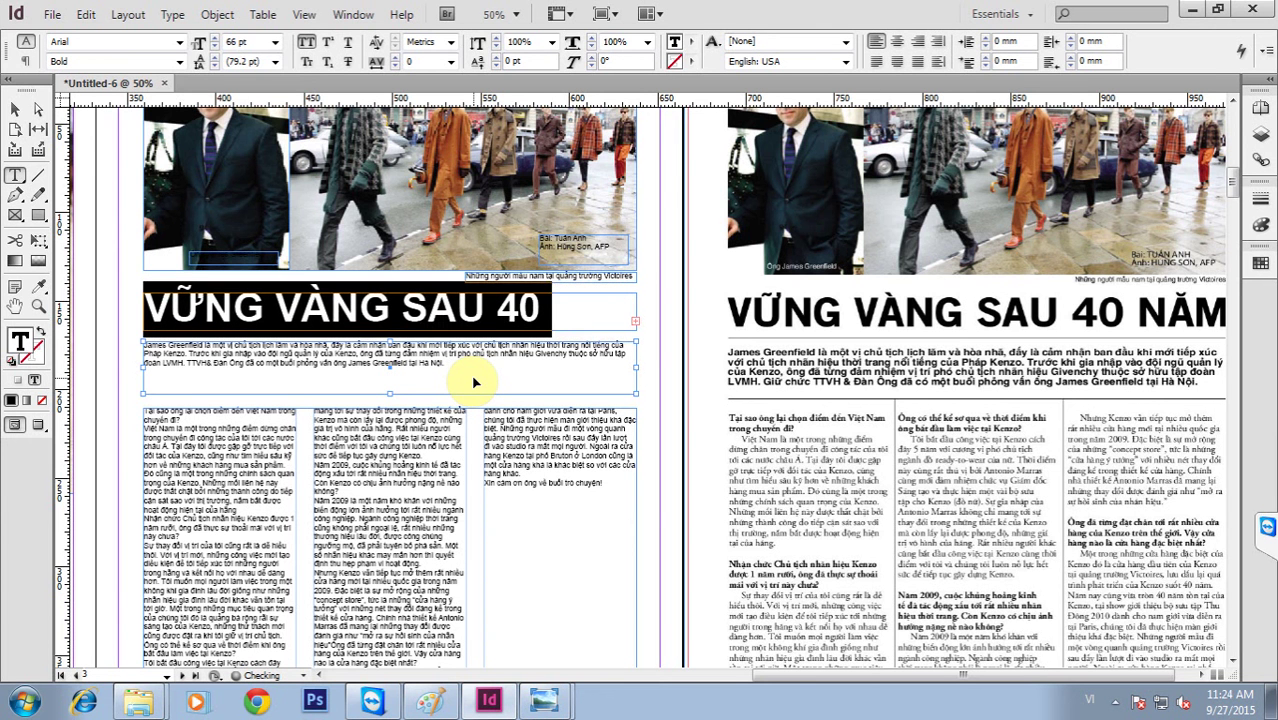
pyautogui.hotkey('ctrl', 'shift', ',')
pyautogui.hotkey('ctrl', 'shift', ',')
pyautogui.press('Escape')
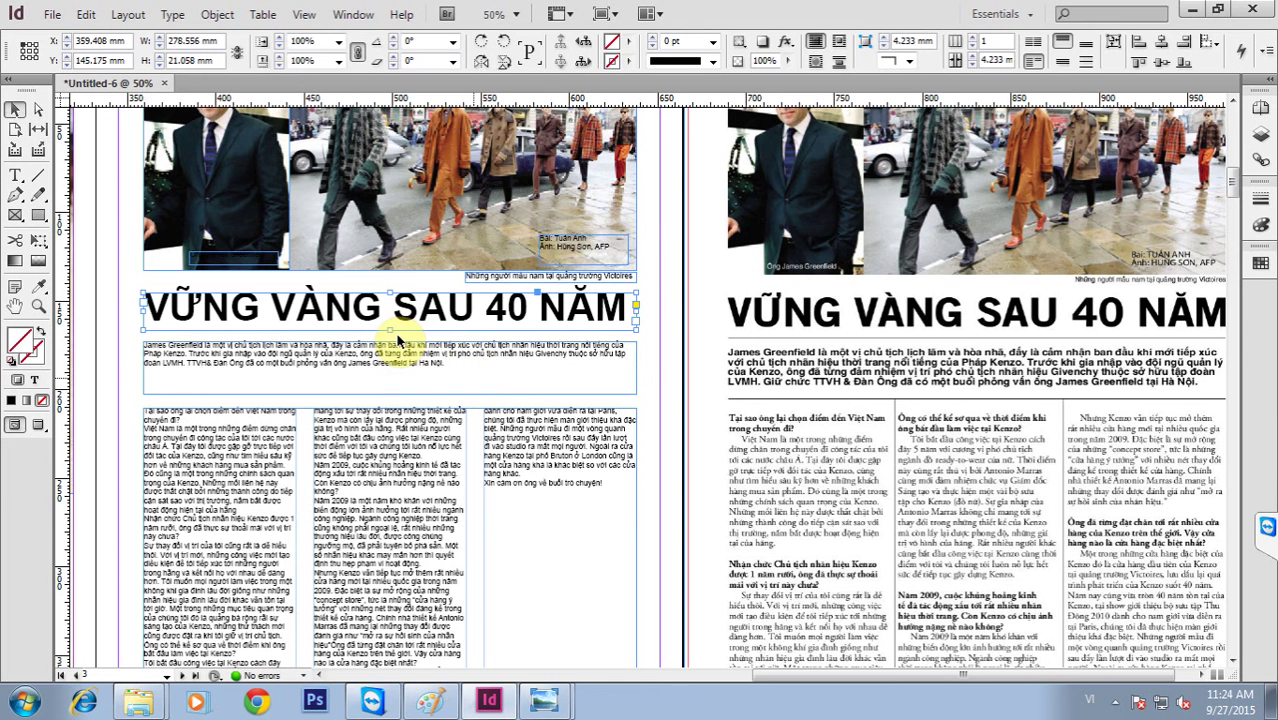
# Shorten the headline frame from its lower edge to a height of about 18.5 mm.
pyautogui.moveTo(390, 330); pyautogui.dragTo(390, 325)
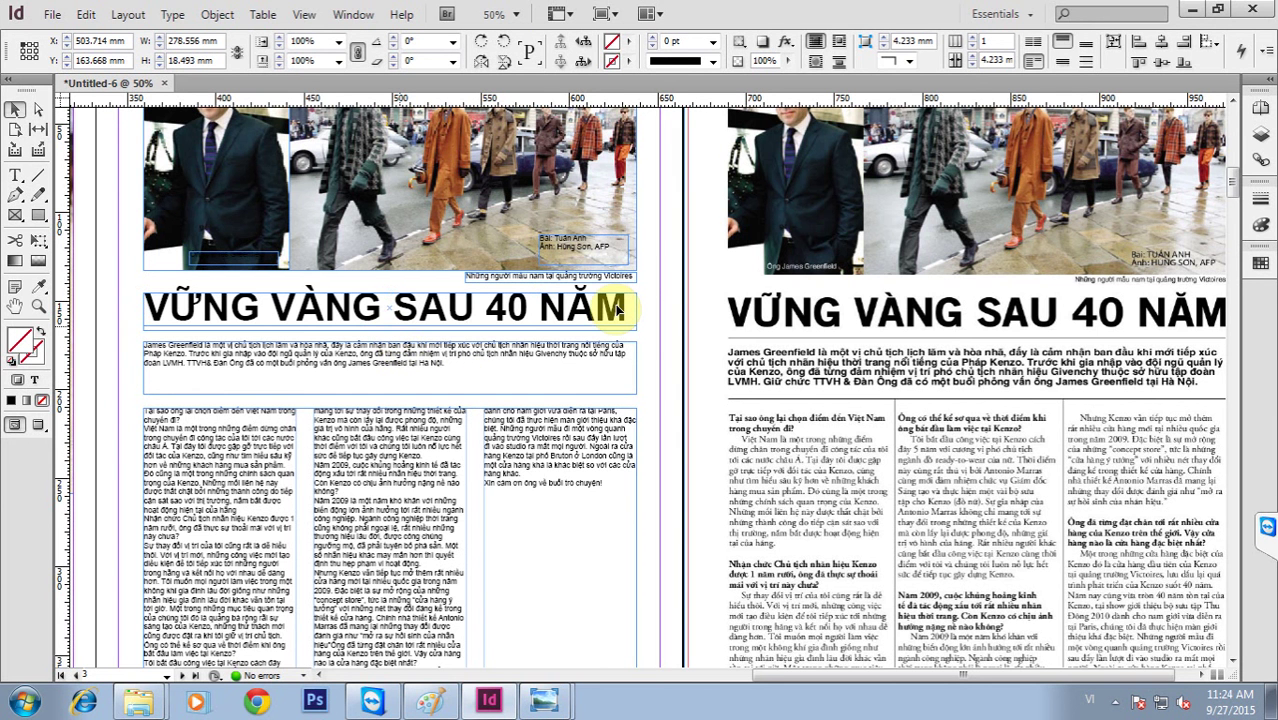
pyautogui.click(478, 306)
pyautogui.moveTo(478, 306); pyautogui.dragTo(430, 302)
pyautogui.click(456, 331)
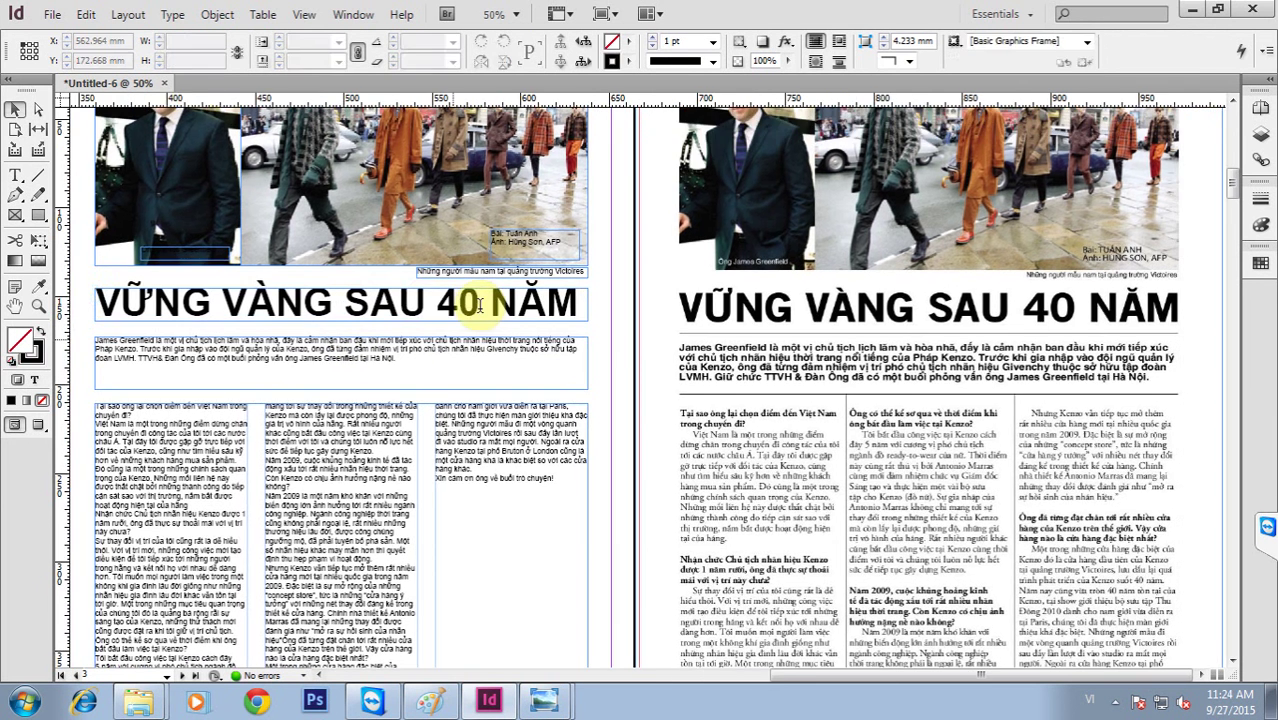
# Set the headline's font size to 63 pt so the text spans the frame's full width.
pyautogui.tripleClick(478, 306)
pyautogui.click(238, 43)
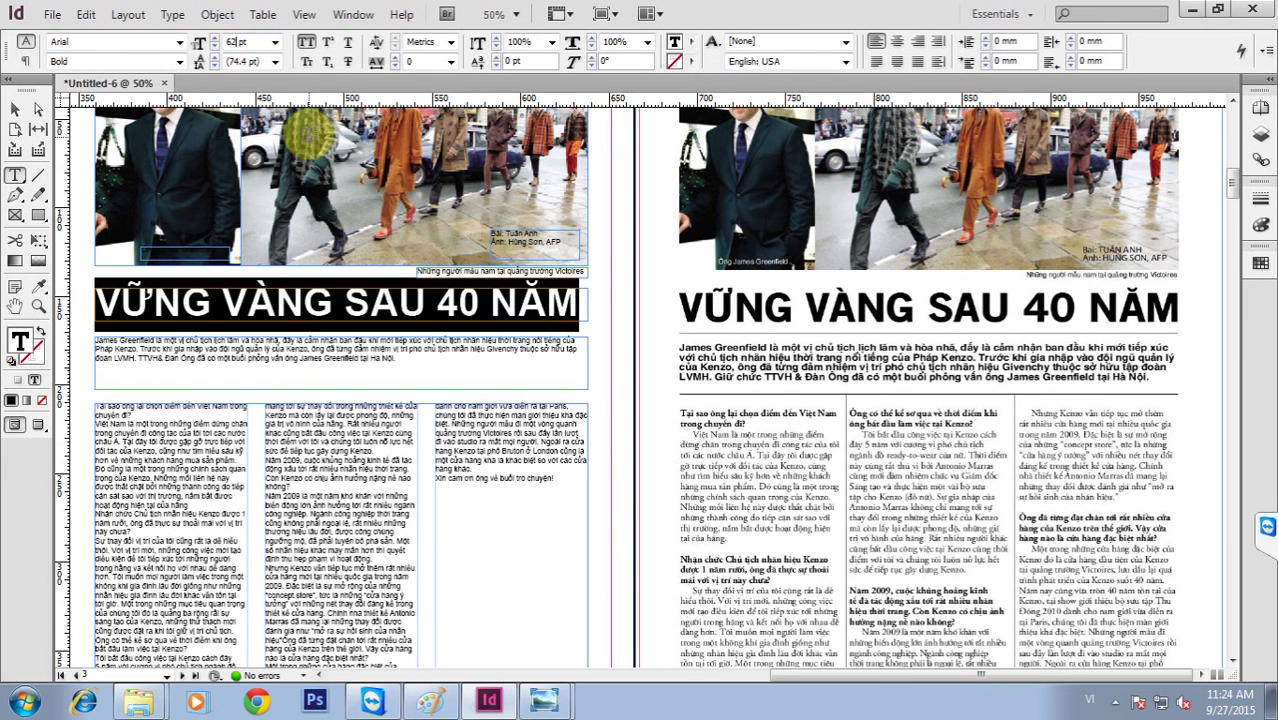
pyautogui.write('.3')
pyautogui.press('Return')
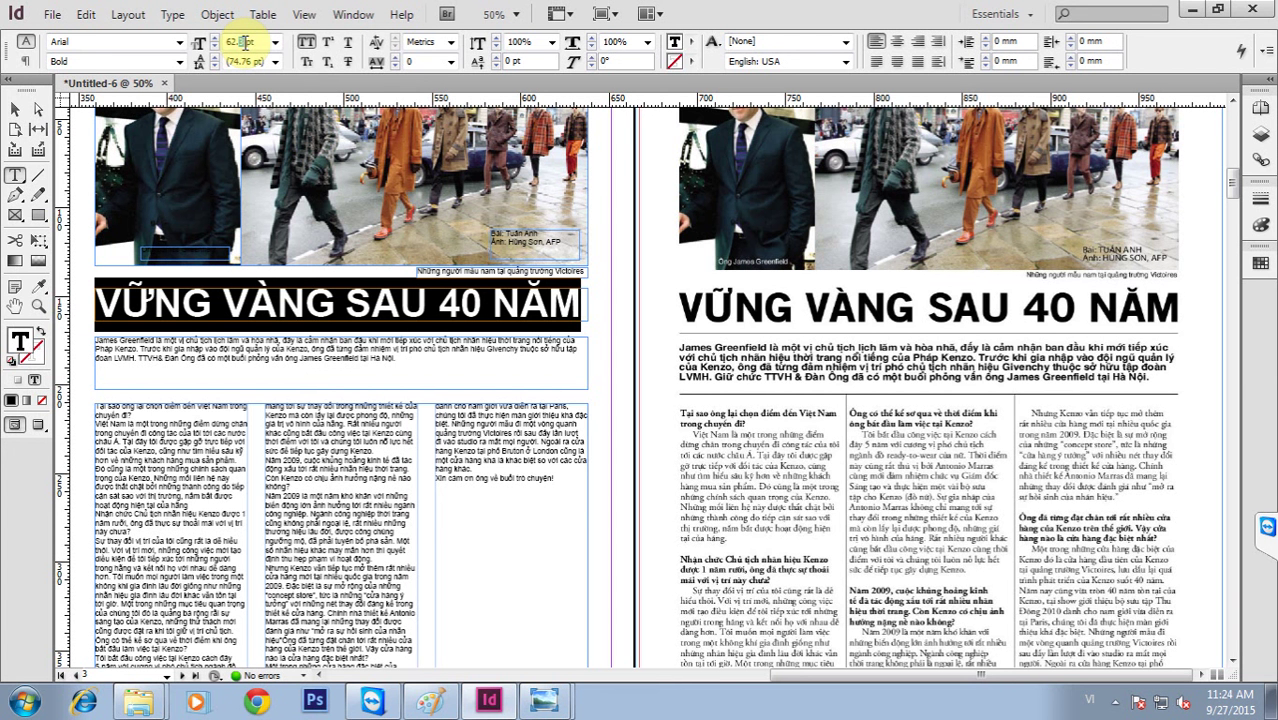
pyautogui.write('63')
pyautogui.press('Return')
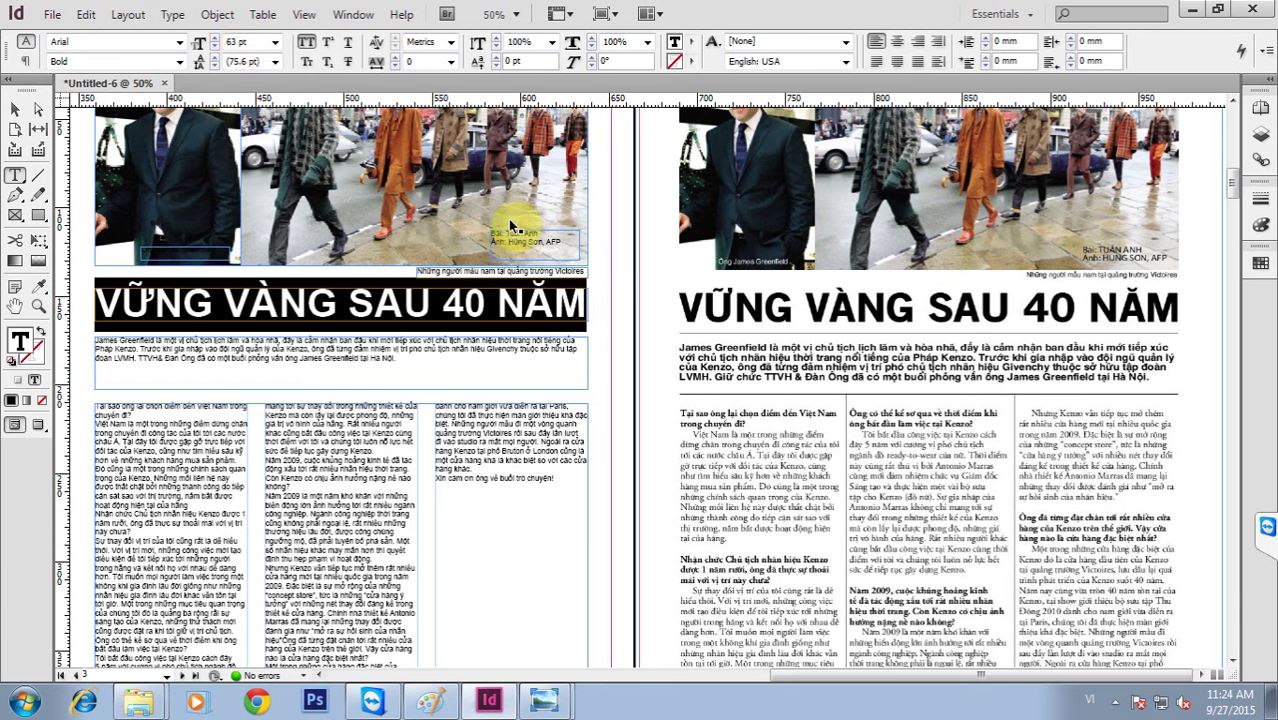
pyautogui.press('Escape')
pyautogui.click(601, 314)
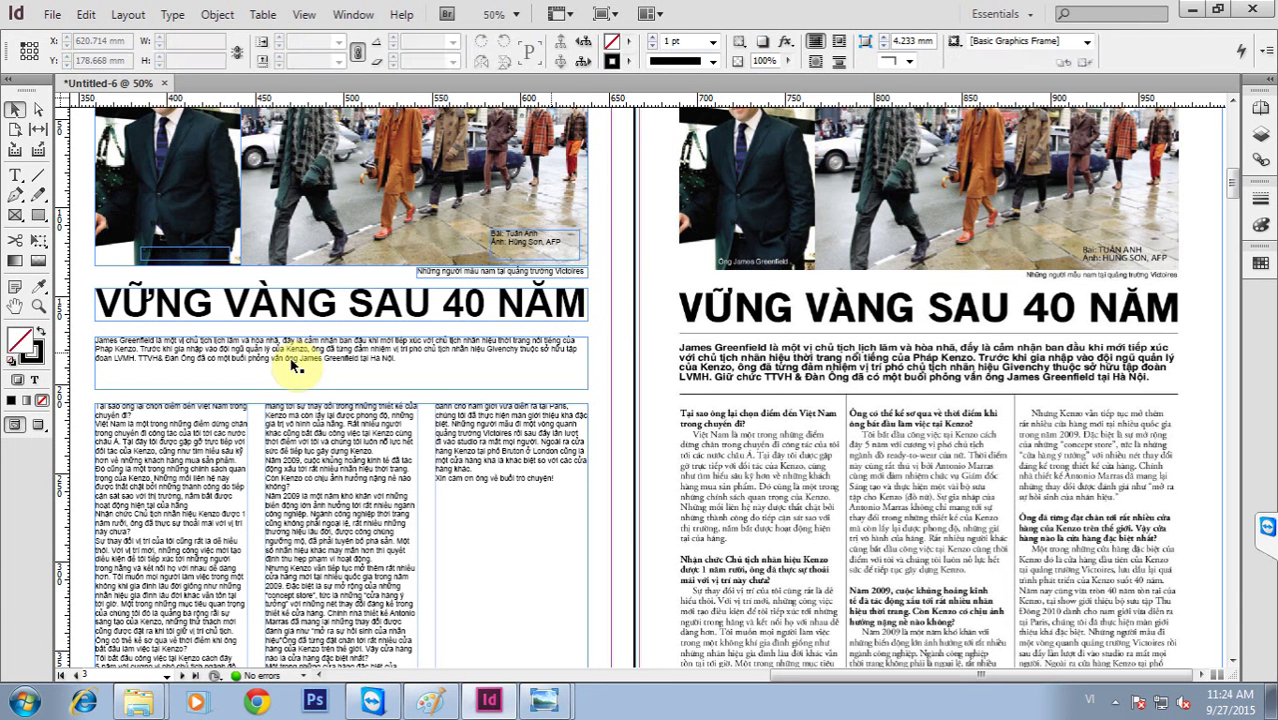
# Make the introductory paragraph below the headline bold at 16 pt and shorten its frame slightly from the lower edge.
pyautogui.doubleClick(292, 365)
pyautogui.hotkey('ctrl', 'a')
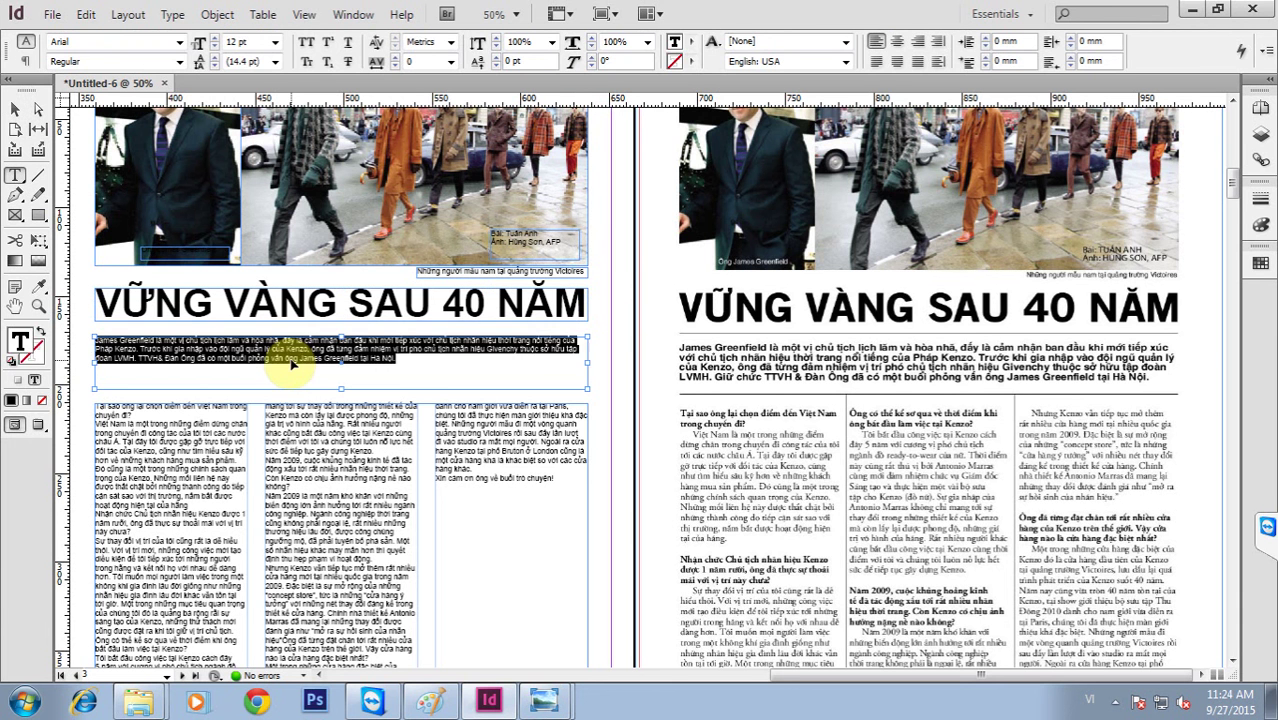
pyautogui.hotkey('ctrl', 'shift', 'b')
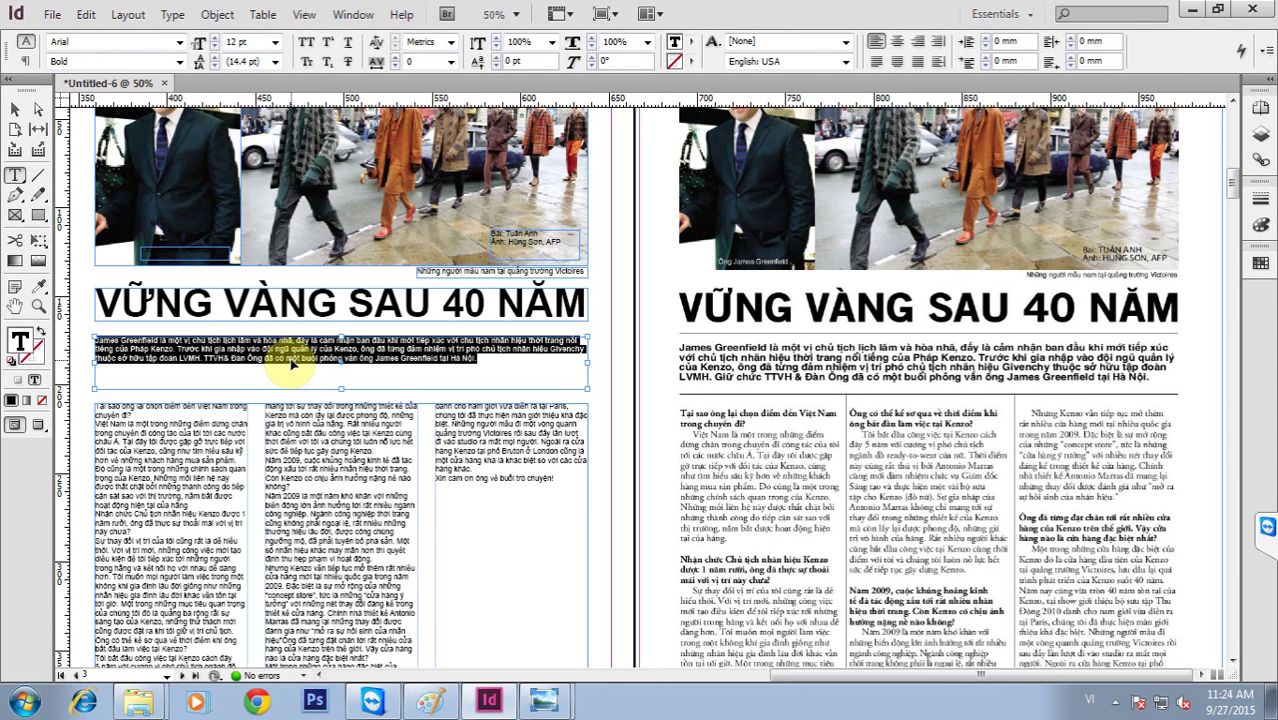
pyautogui.hotkey('ctrl', 'shift', '.')
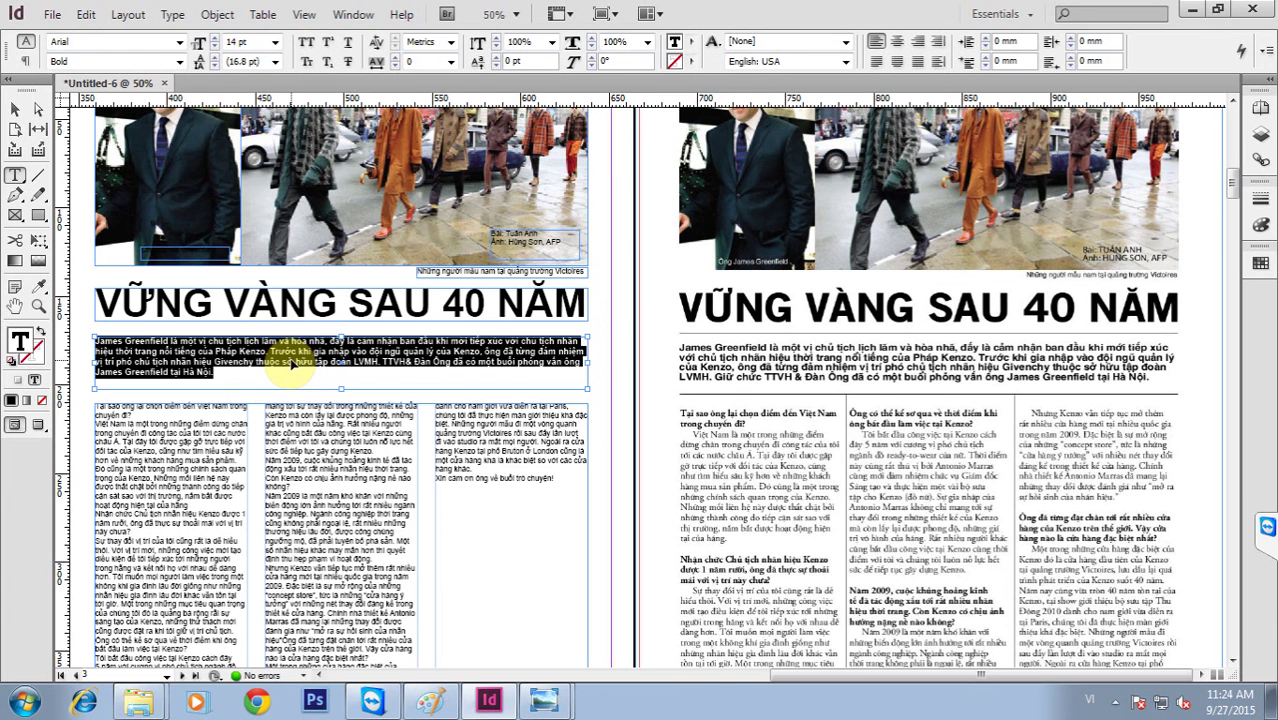
pyautogui.hotkey('ctrl', 'shift', '.')
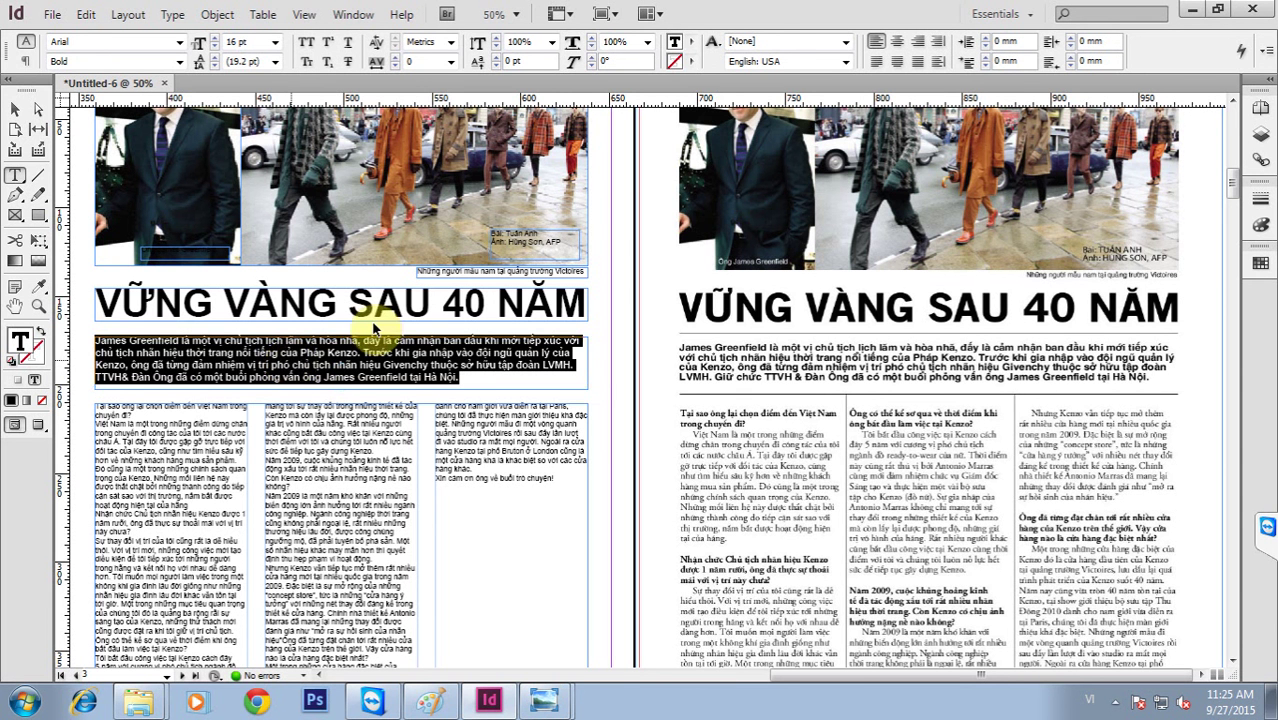
pyautogui.press('Escape')
pyautogui.moveTo(342, 387); pyautogui.dragTo(345, 382)
pyautogui.click(607, 353)
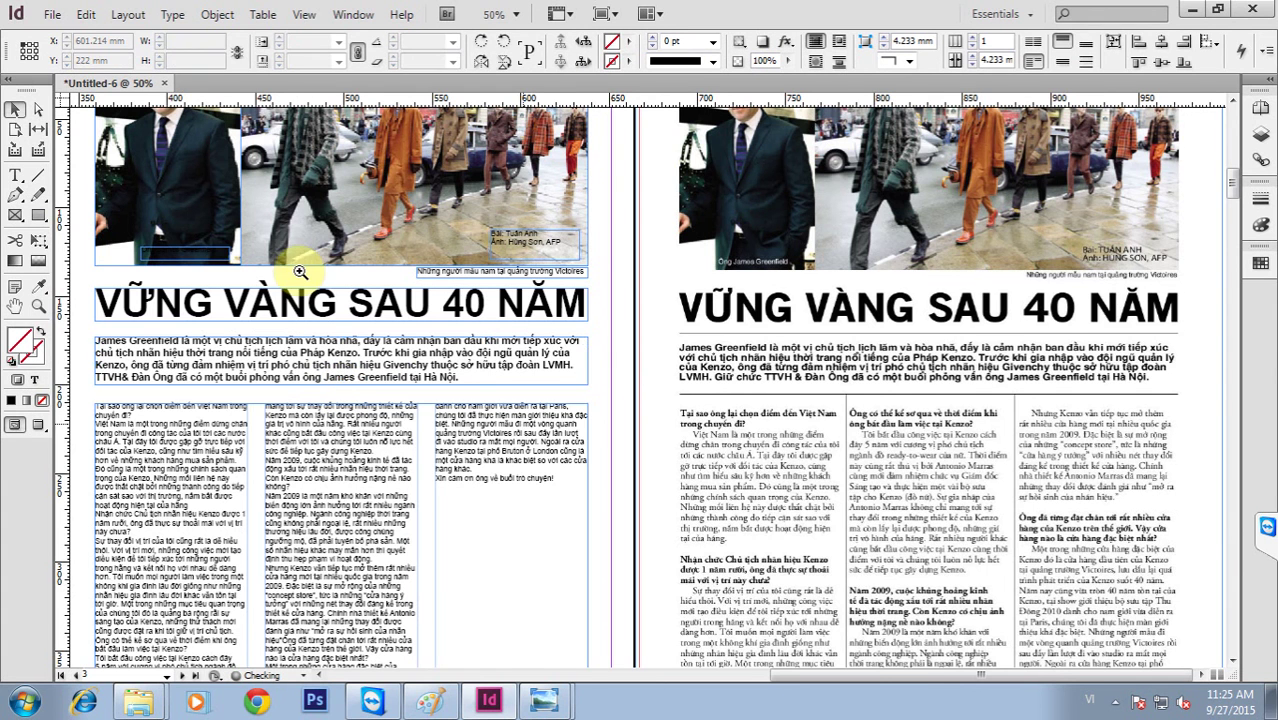
# Examine the headline and introductory paragraph up close and compare them with the reference page.
pyautogui.moveTo(300, 272); pyautogui.dragTo(328, 352)
pyautogui.moveTo(299, 244); pyautogui.dragTo(981, 462)
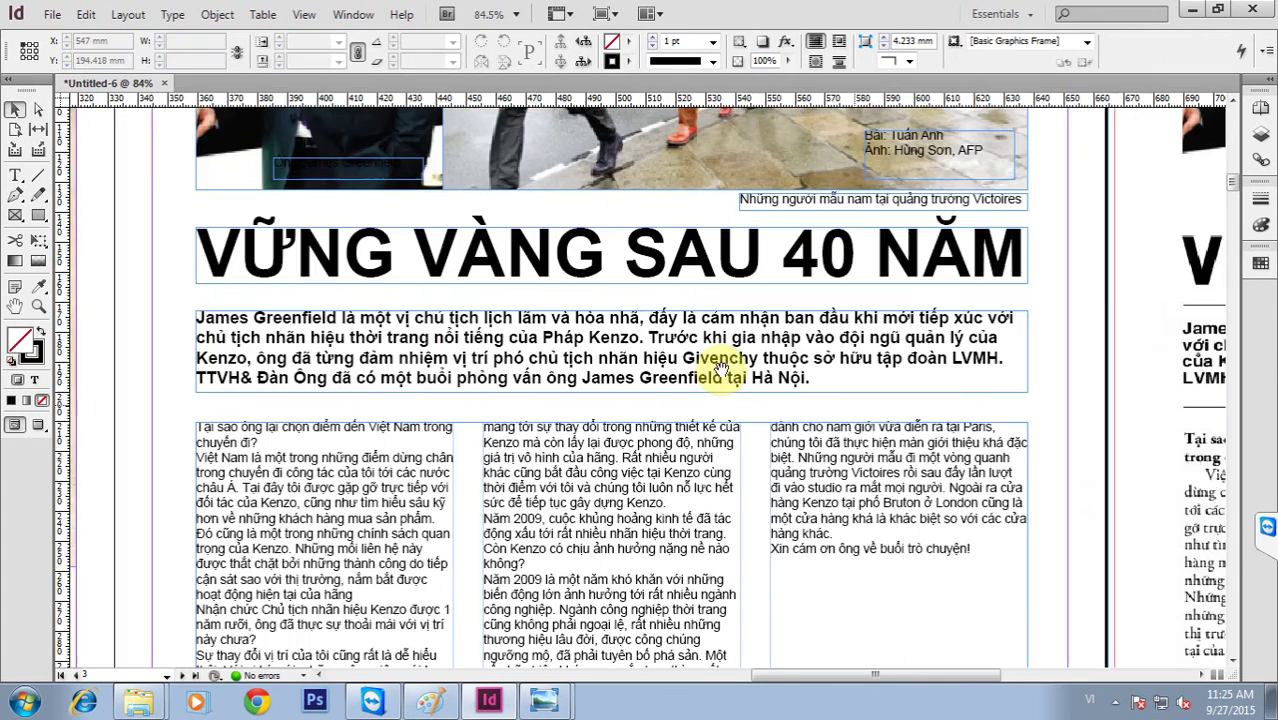
pyautogui.keyDown('ctrl'); pyautogui.keyDown('alt'); pyautogui.click(744, 360); pyautogui.keyUp('alt'); pyautogui.keyUp('ctrl')
pyautogui.hotkey('ctrl', '-')
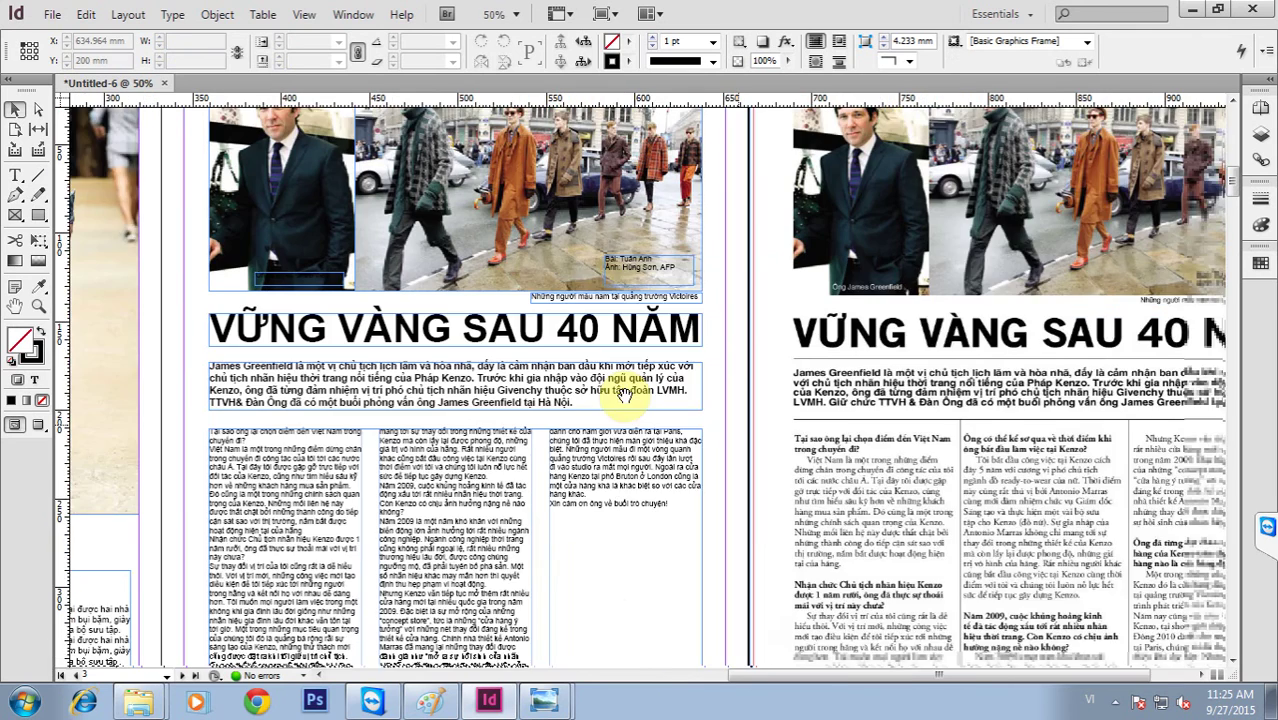
pyautogui.moveTo(622, 393); pyautogui.dragTo(457, 385)
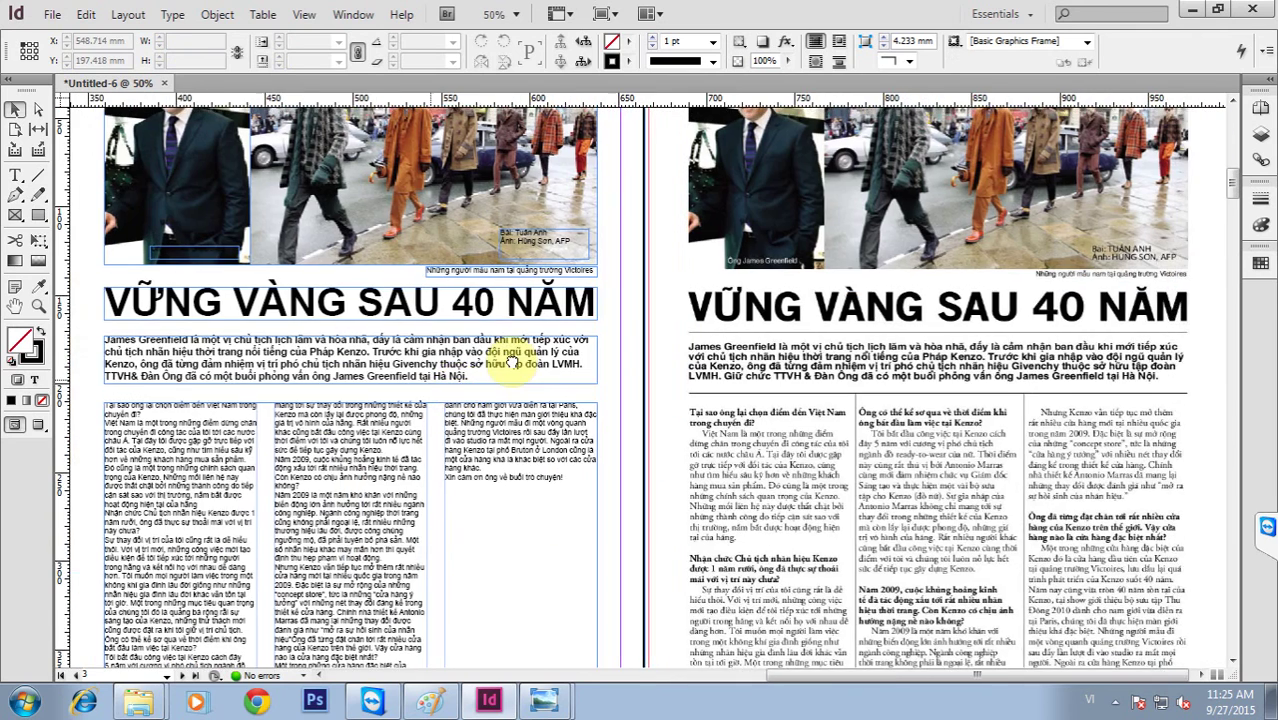
# Convert the writer's and photographer's names in the credit lines on the street photo to all caps.
pyautogui.scroll(2, 512, 363)
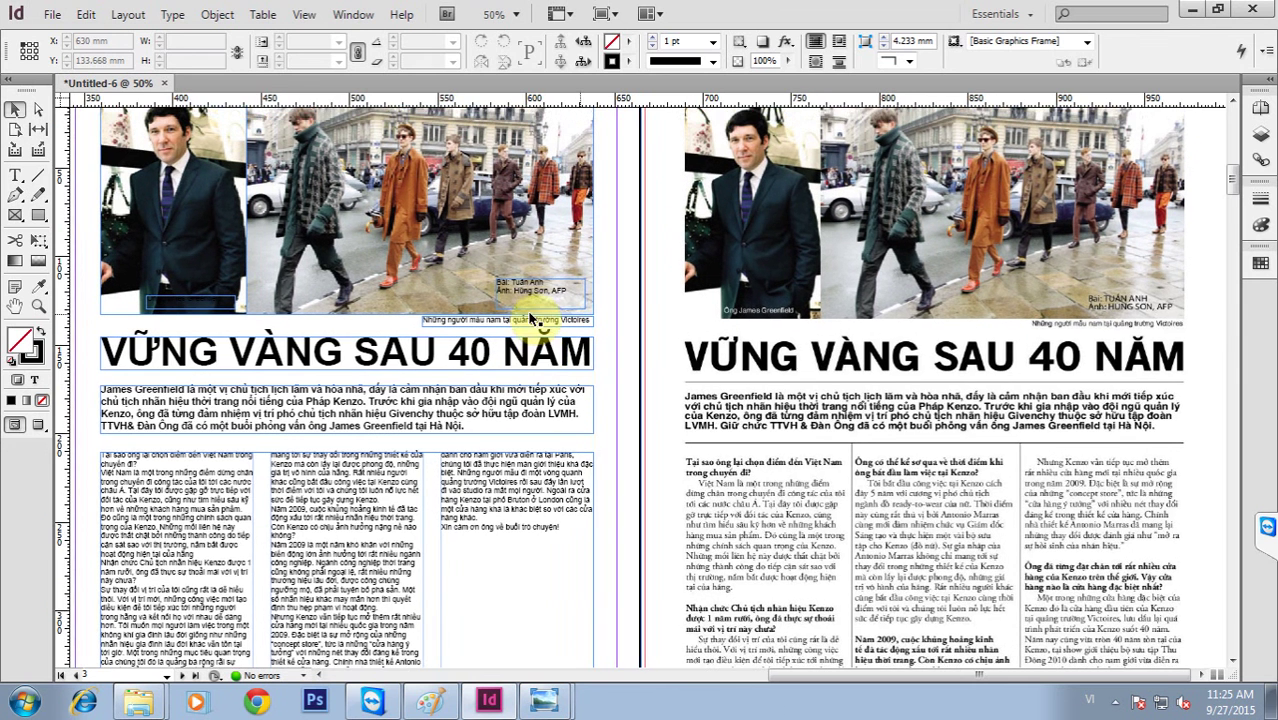
pyautogui.scroll(1, 530, 318)
pyautogui.click(530, 316)
pyautogui.tripleClick(527, 316)
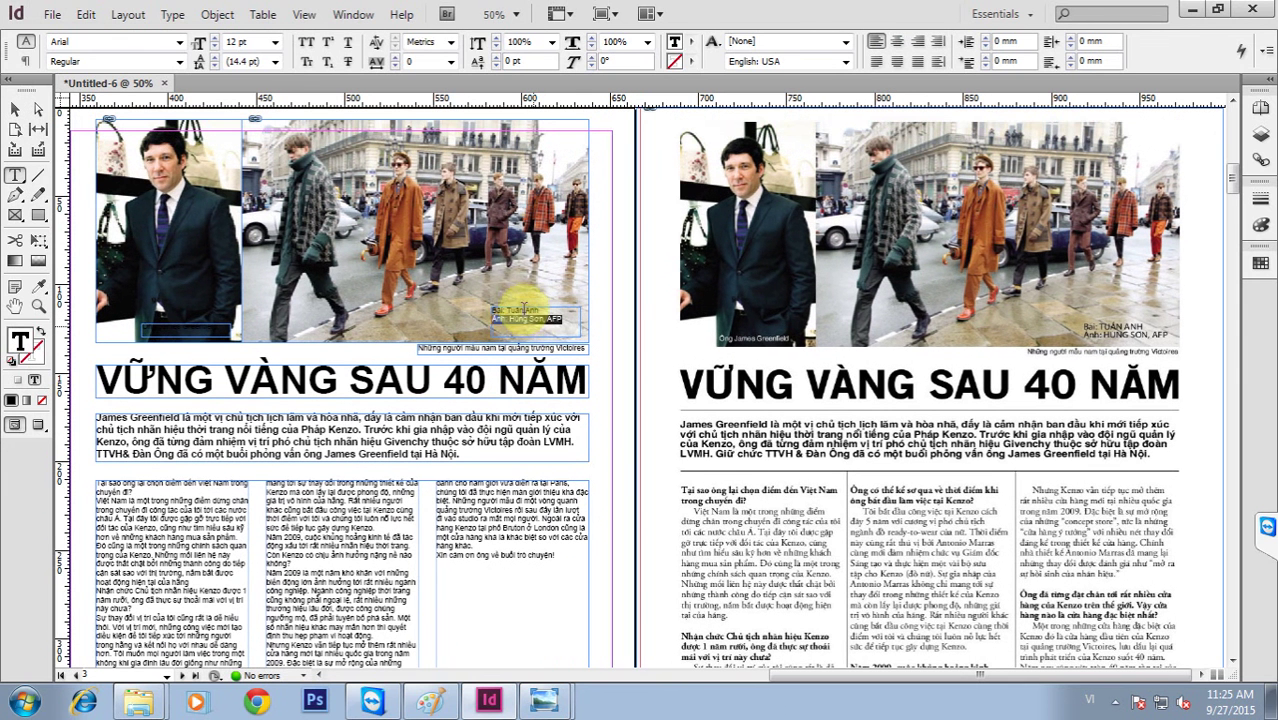
pyautogui.click(511, 307)
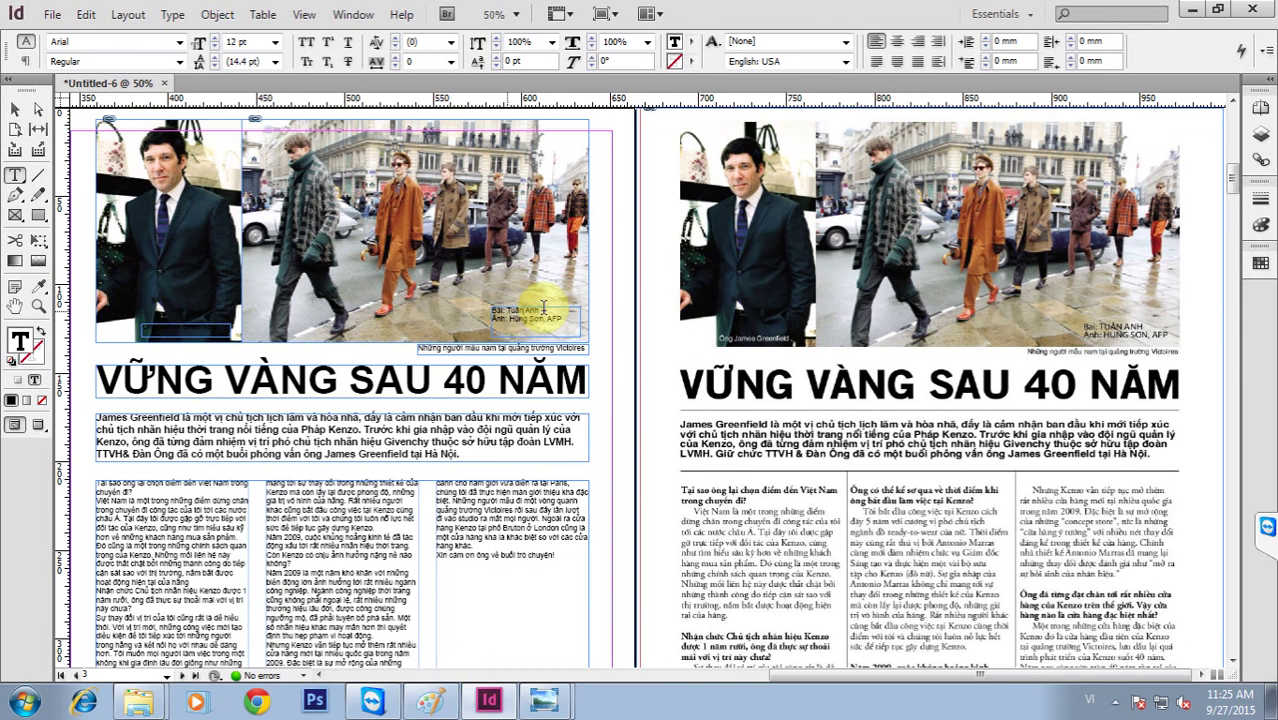
pyautogui.tripleClick(543, 308)
pyautogui.hotkey('ctrl', 'shift', 'k')
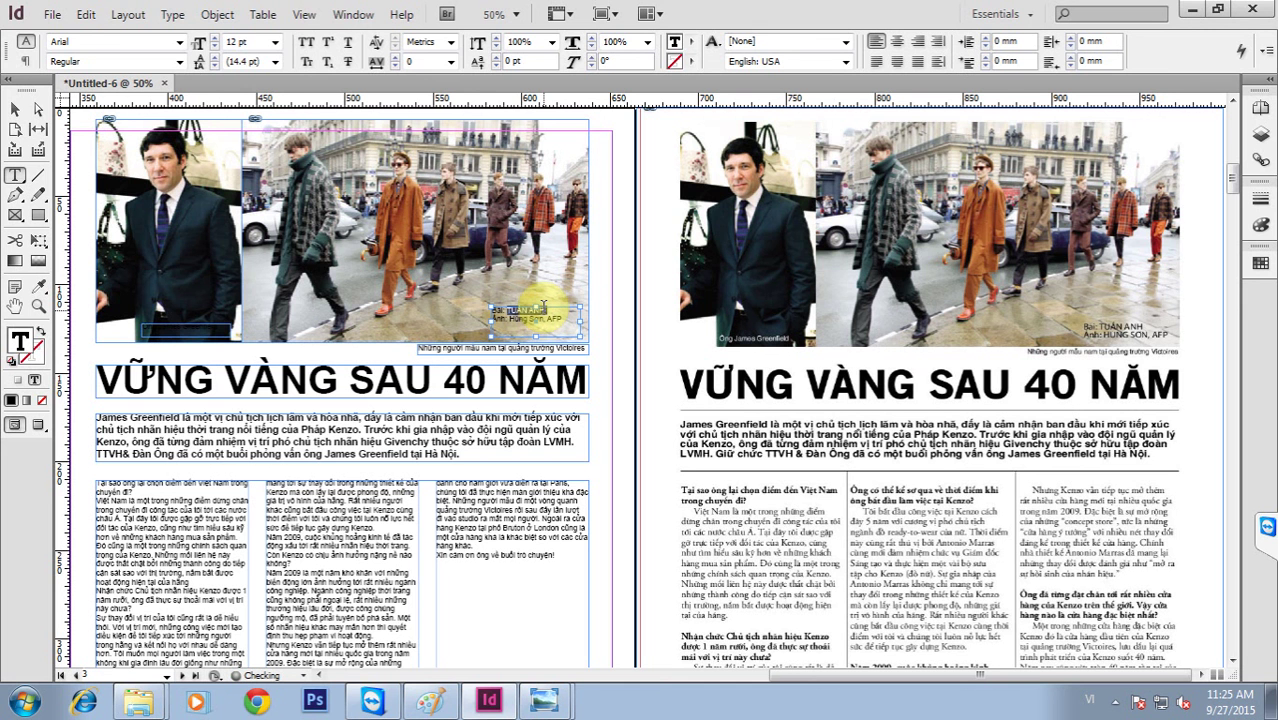
pyautogui.click(596, 369)
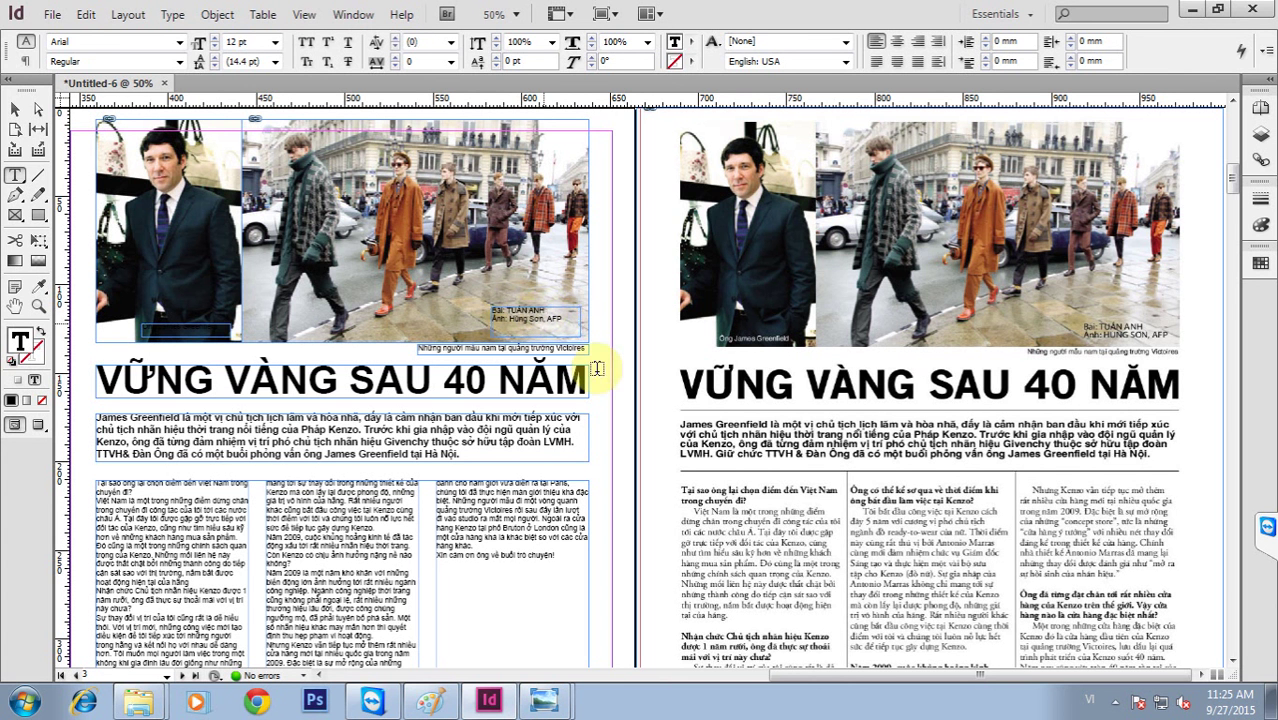
pyautogui.hotkey('ctrl', 'shift', 'Left')
pyautogui.hotkey('ctrl', 'shift', 'Left')
pyautogui.hotkey('ctrl', 'shift', 'k')
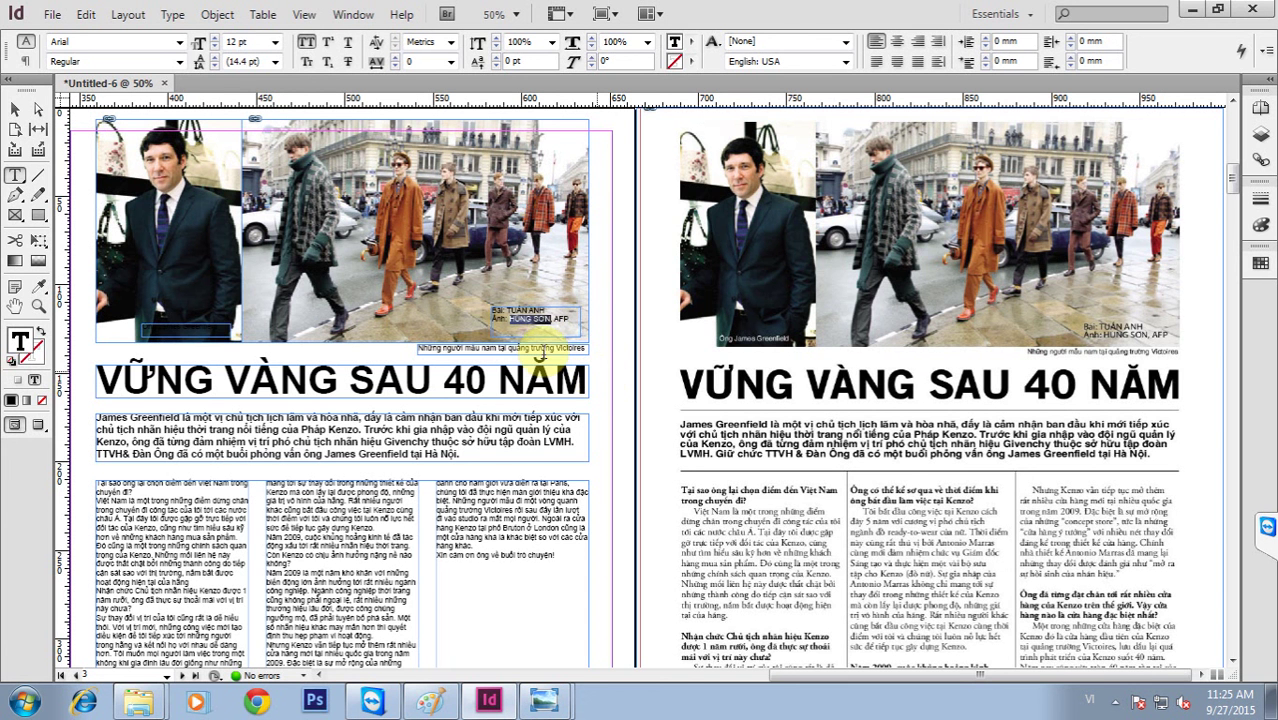
# Enlarge both credit lines on the street photo to 14 pt and widen their frame to about 52.3 mm.
pyautogui.moveTo(492, 310); pyautogui.dragTo(572, 320)
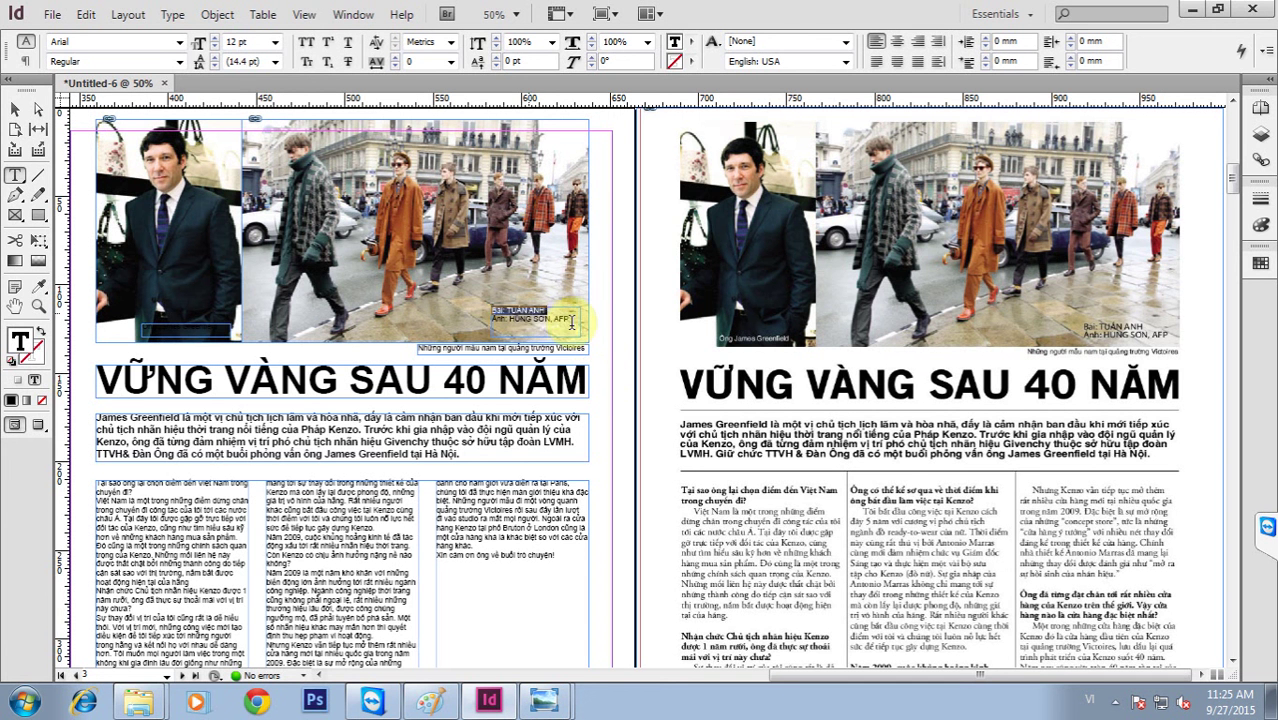
pyautogui.hotkey('ctrl', 'a')
pyautogui.hotkey('ctrl', 'shift', '.')
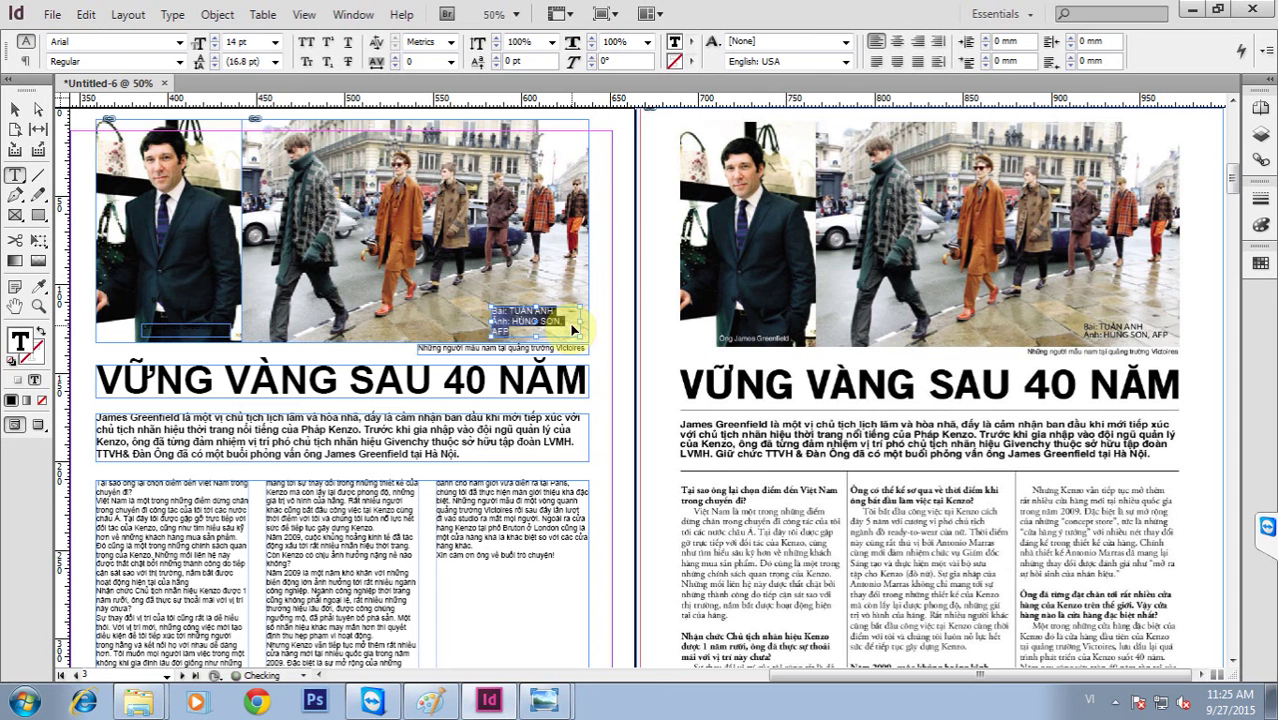
pyautogui.moveTo(574, 328); pyautogui.dragTo(488, 326)
pyautogui.press('Escape')
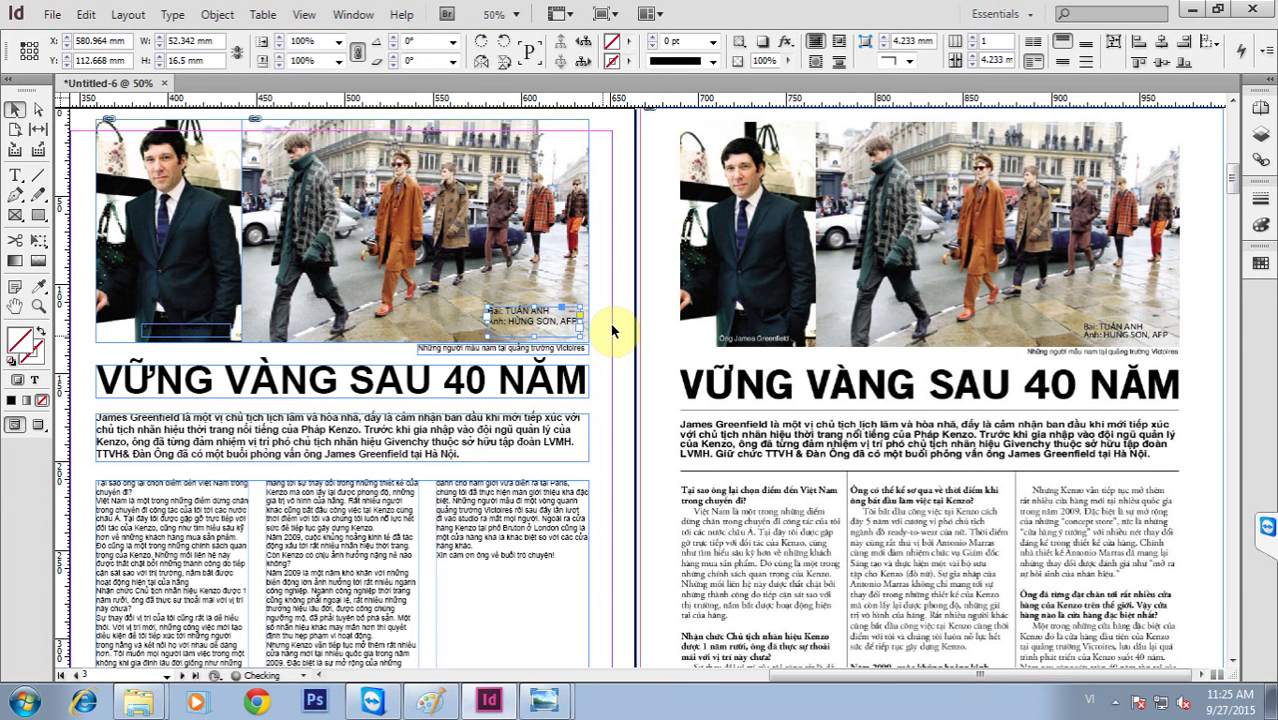
pyautogui.click(540, 318)
pyautogui.click(532, 311)
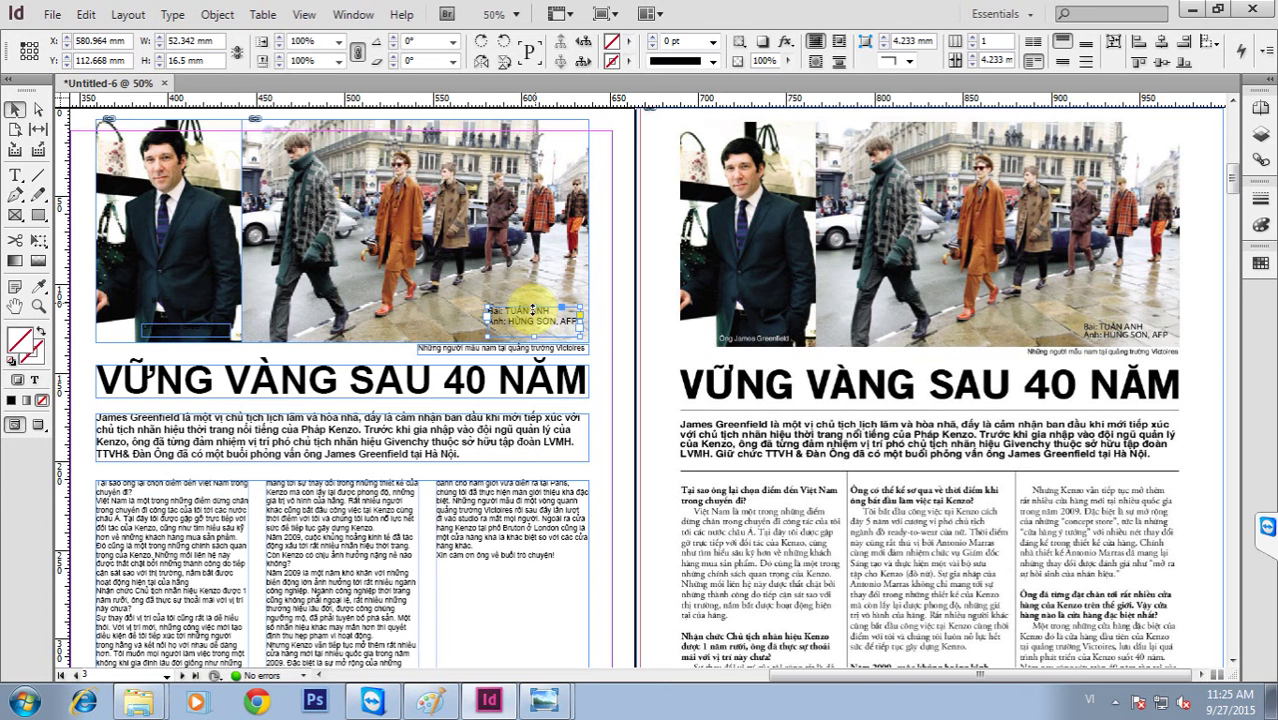
# Shorten the credit lines' frame on the street photo to 12 mm high by lowering its upper edge.
pyautogui.moveTo(533, 312); pyautogui.dragTo(533, 320)
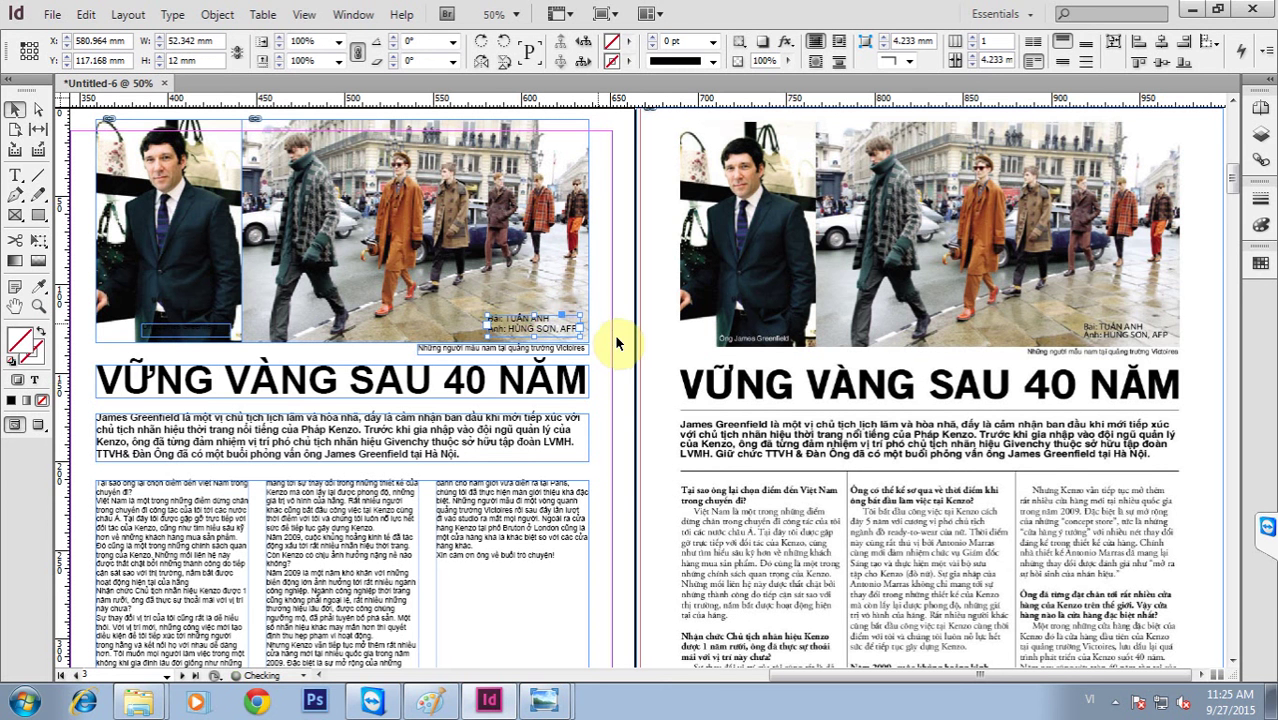
pyautogui.click(617, 343)
# Recolor the caption text on the portrait photo white, with 0% black.
pyautogui.moveTo(180, 345); pyautogui.dragTo(231, 333)
pyautogui.press('t')
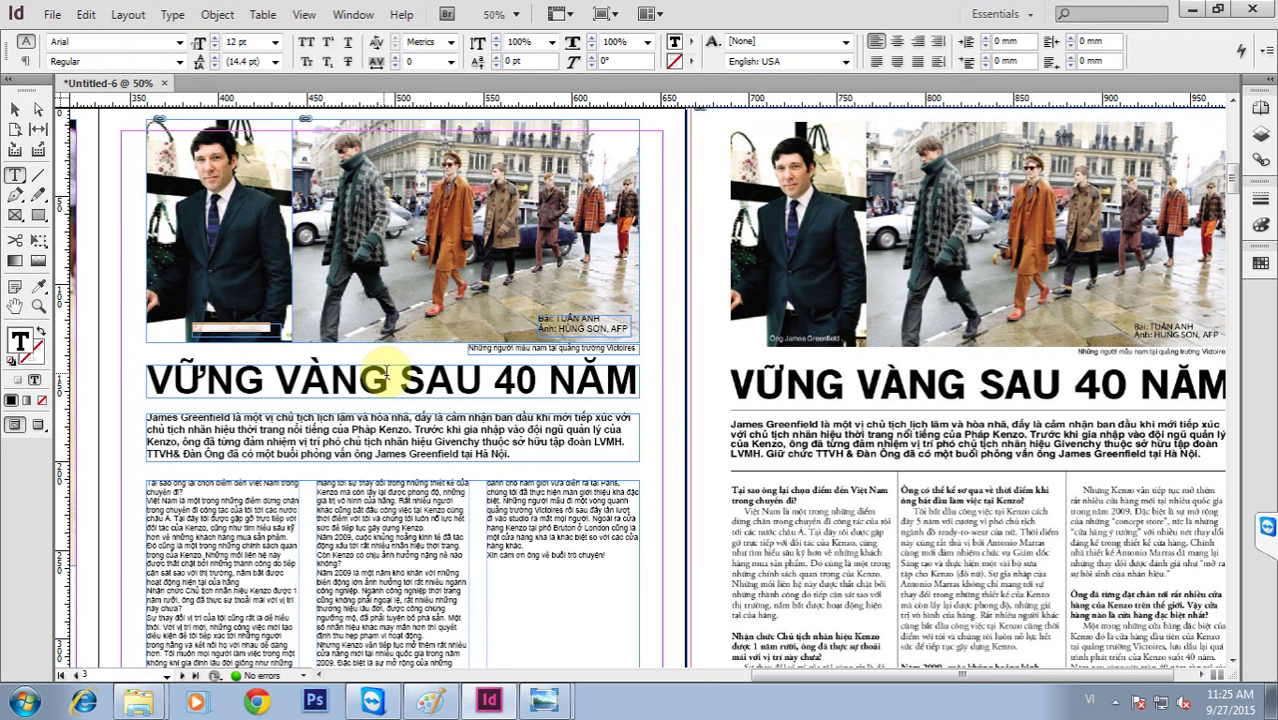
pyautogui.click(1260, 225)
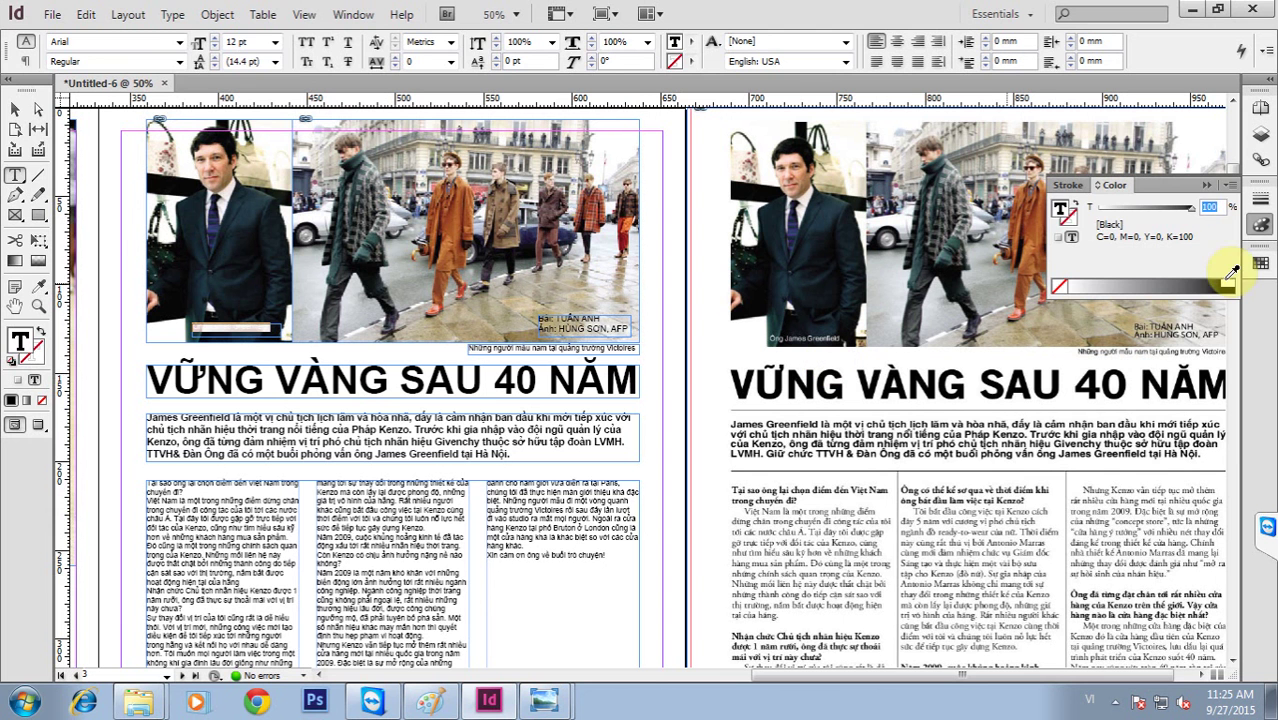
pyautogui.click(130, 311)
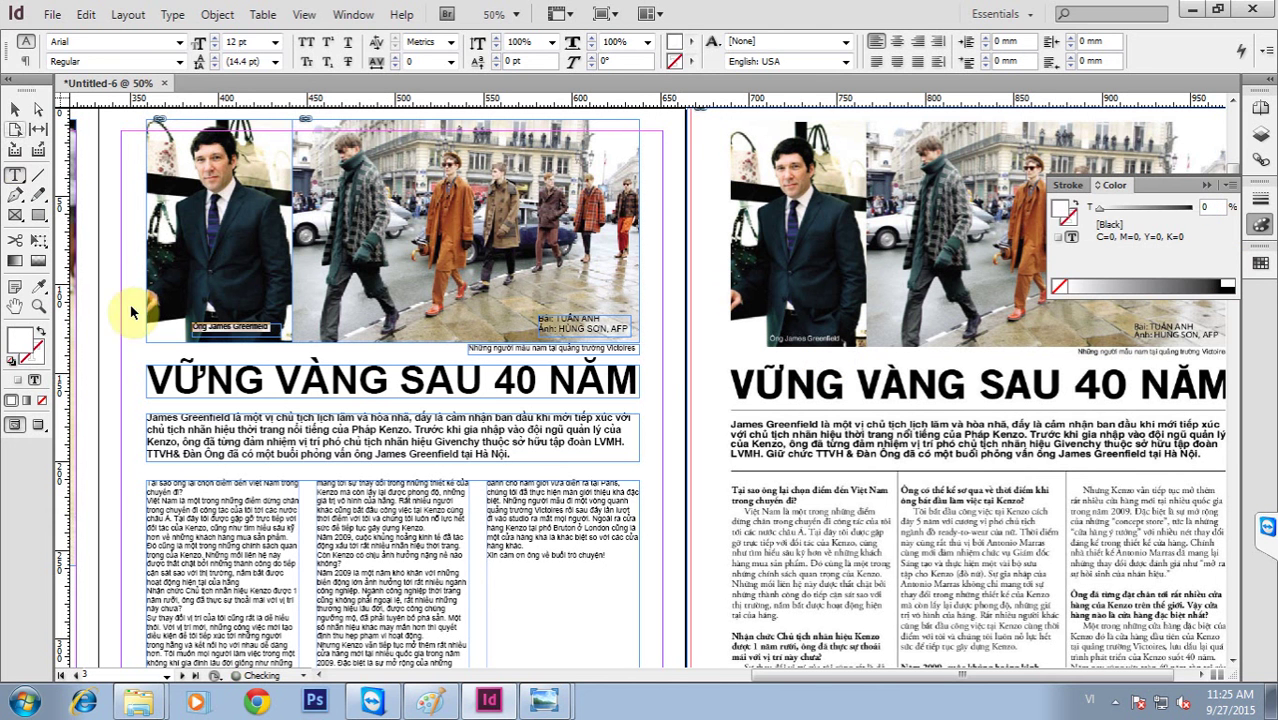
pyautogui.press('Escape')
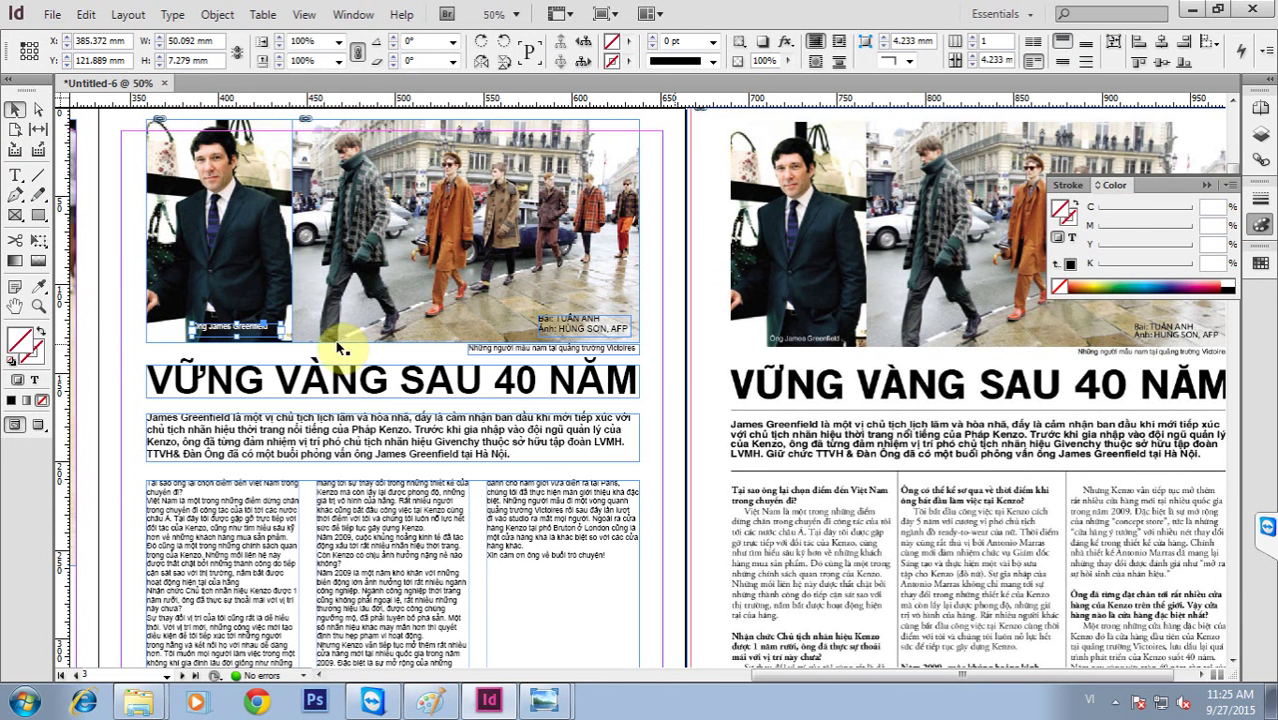
# Fit the portrait caption's frame tightly to its text.
pyautogui.click(337, 348)
pyautogui.press('t')
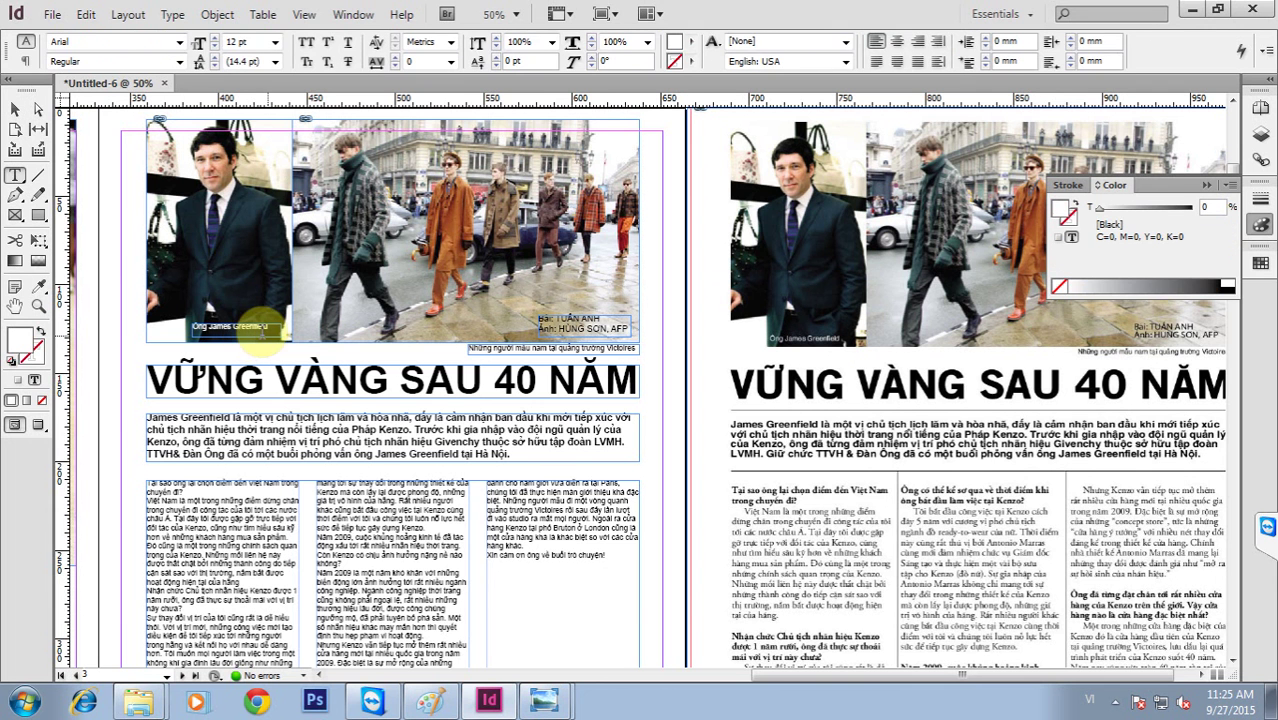
pyautogui.press('Escape')
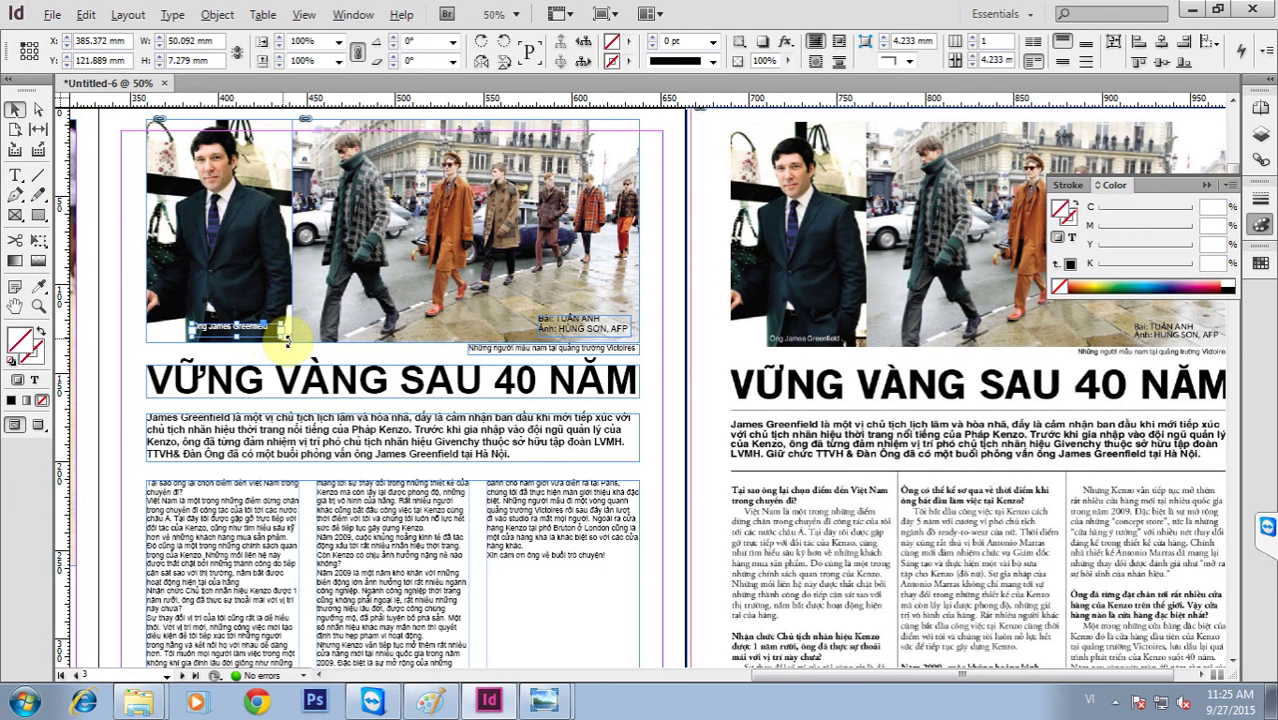
pyautogui.moveTo(287, 341); pyautogui.dragTo(265, 343)
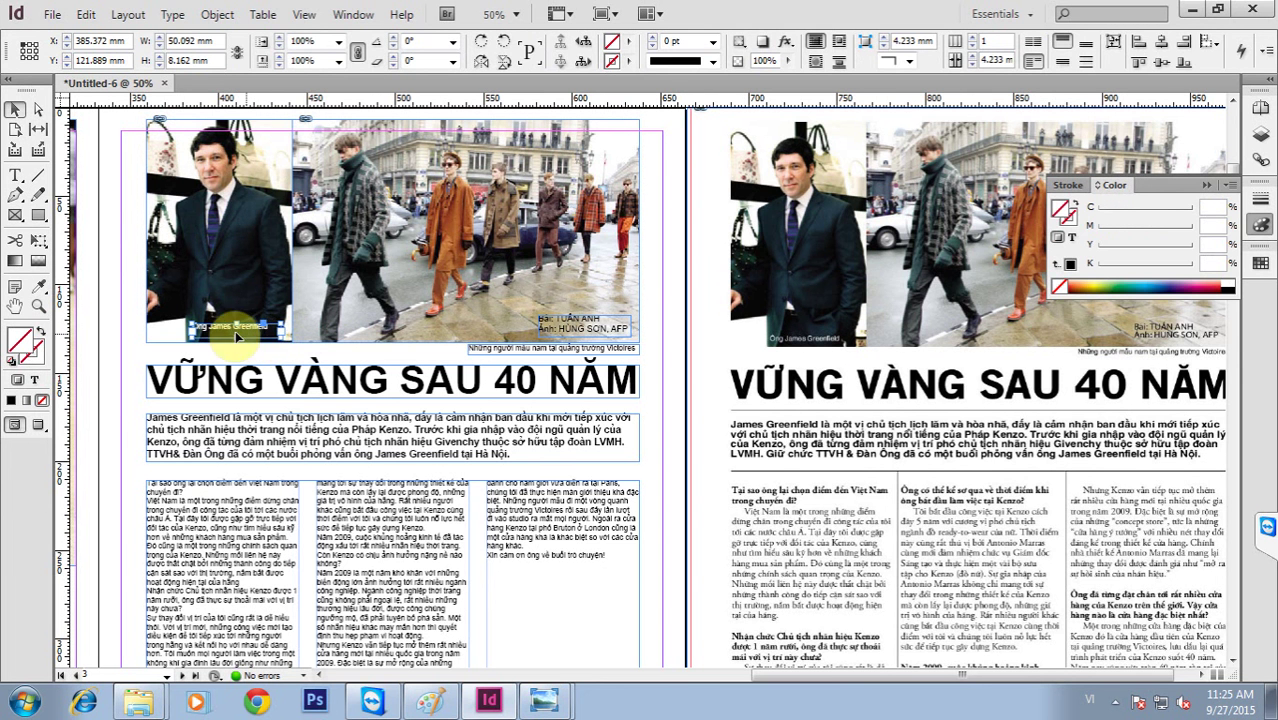
pyautogui.doubleClick(258, 330)
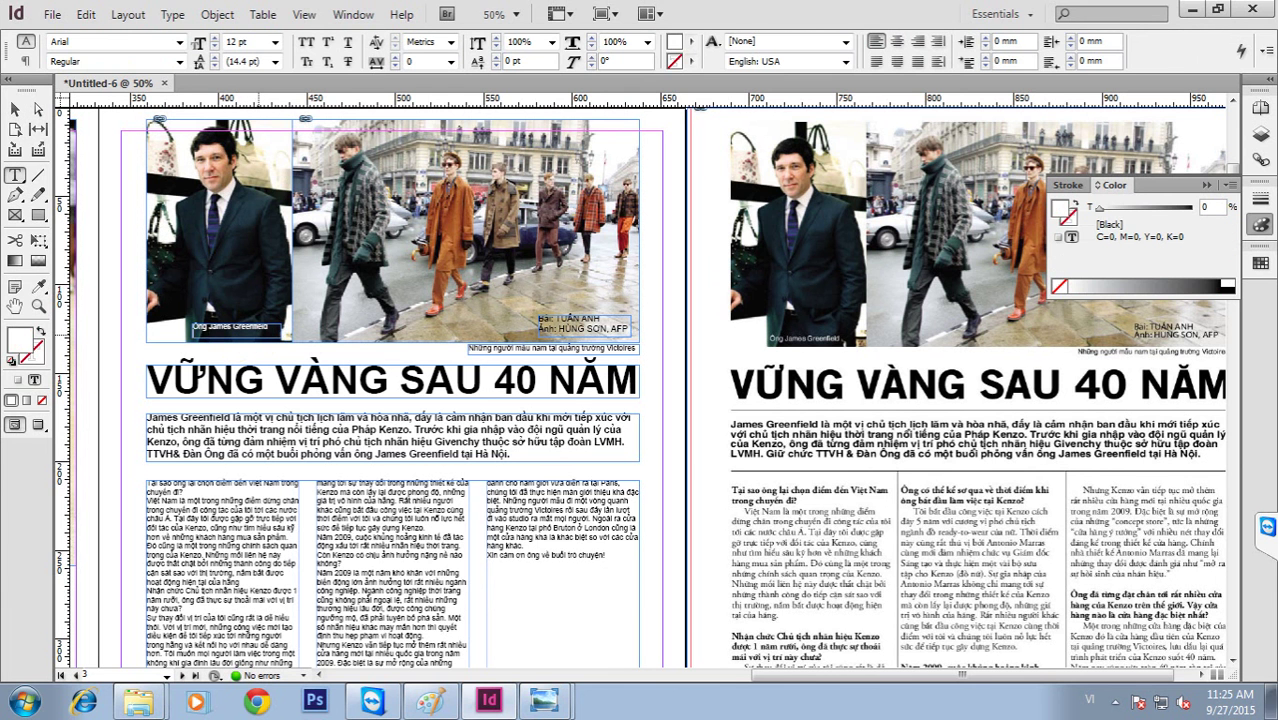
pyautogui.press('Escape')
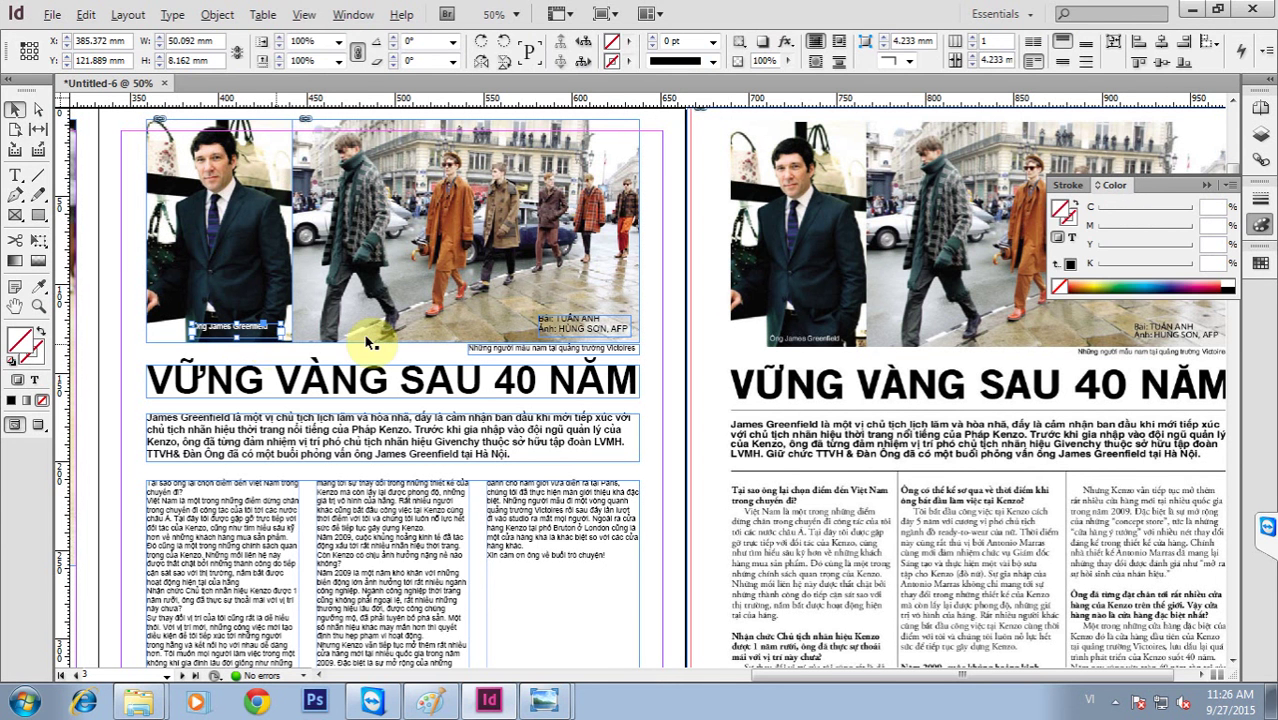
pyautogui.hotkey('ctrl', 'alt', 'c')
# Nudge the portrait caption slightly down, closer to the photo's lower edge, and deselect it.
pyautogui.press('Down')
pyautogui.press('Down')
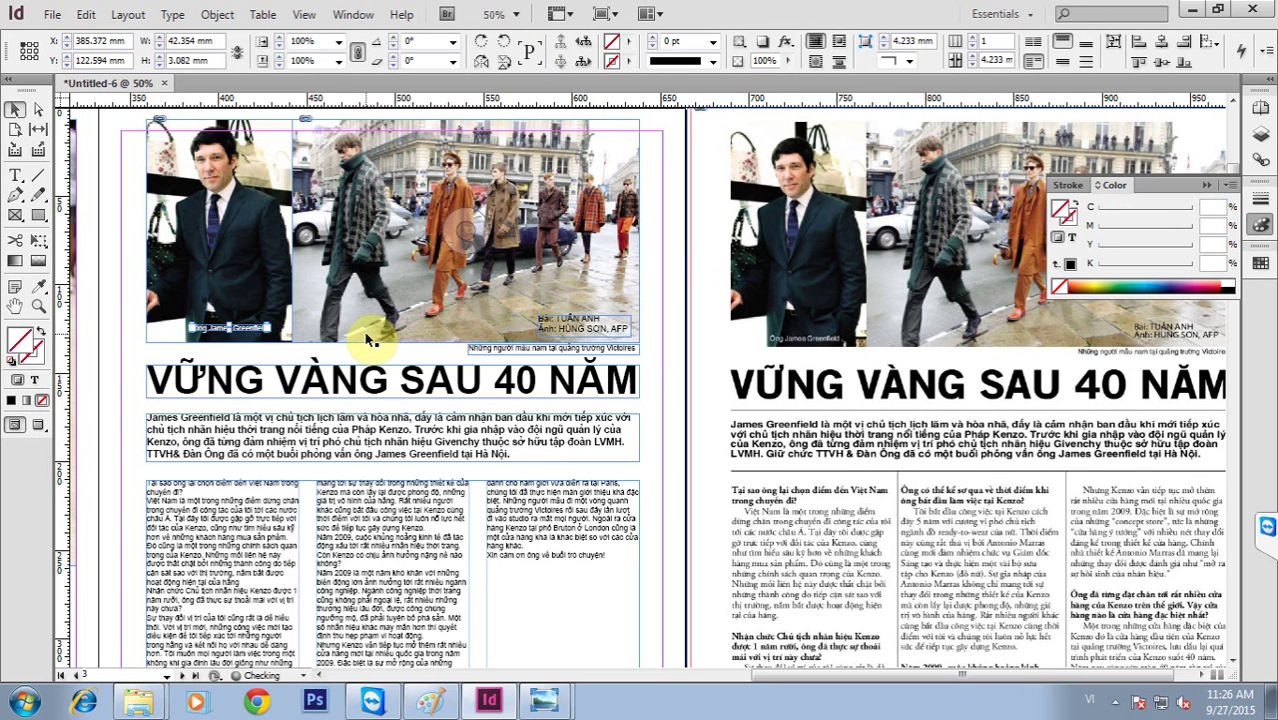
pyautogui.press('Down')
pyautogui.press('Down')
pyautogui.press('Down')
pyautogui.press('Down')
pyautogui.press('Down')
pyautogui.click(646, 352)
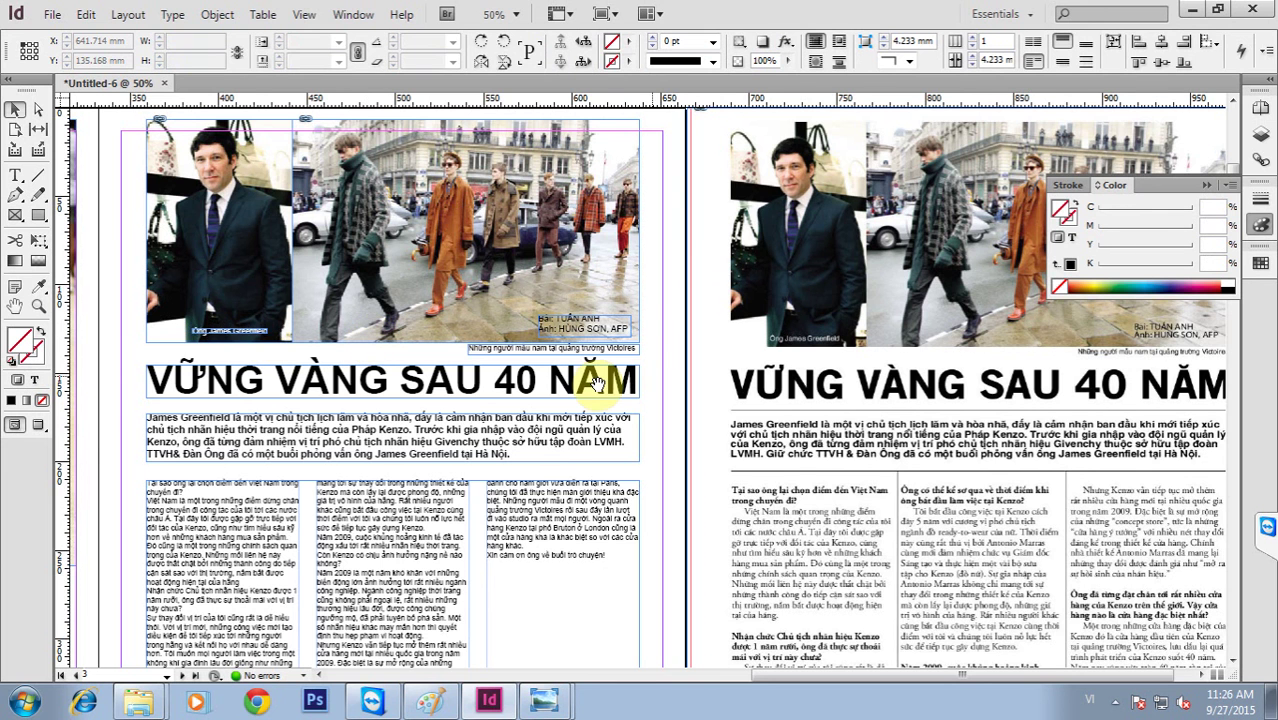
# Enlarge the whole three-column article text below the introduction to 14 pt.
pyautogui.moveTo(569, 524); pyautogui.dragTo(441, 402)
pyautogui.moveTo(278, 506); pyautogui.dragTo(342, 394)
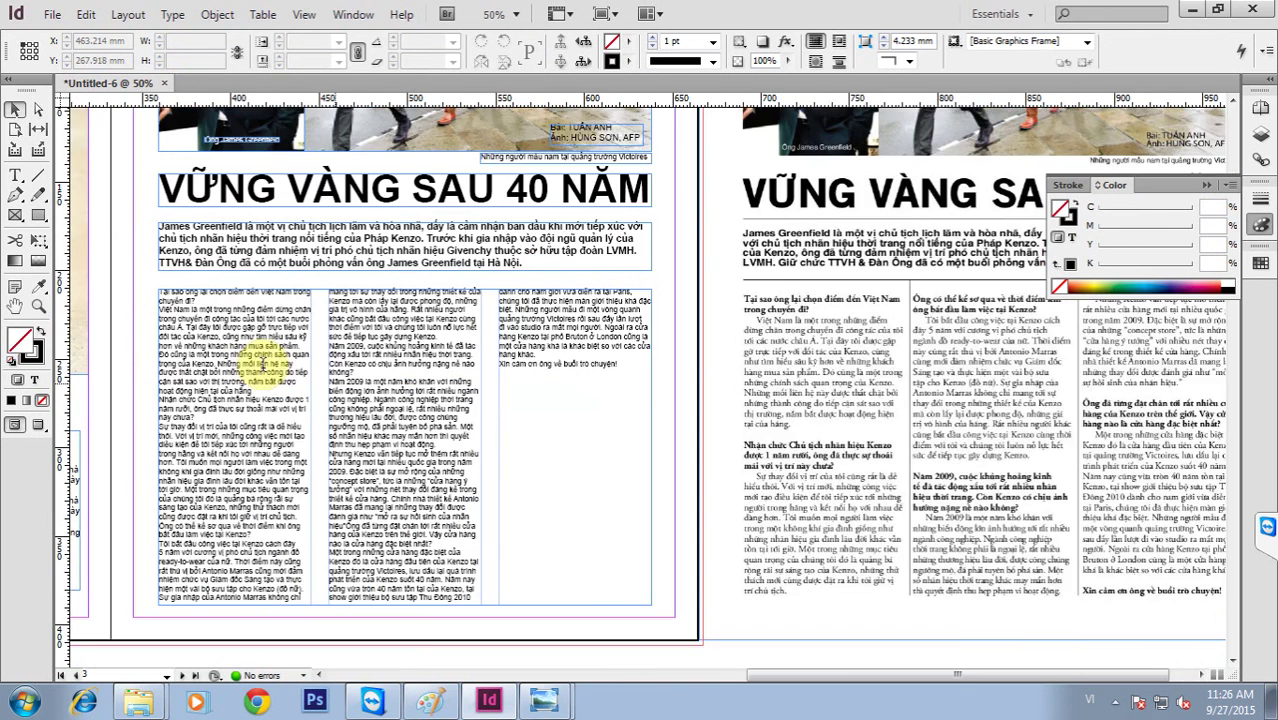
pyautogui.tripleClick(263, 365)
pyautogui.hotkey('ctrl', 'a')
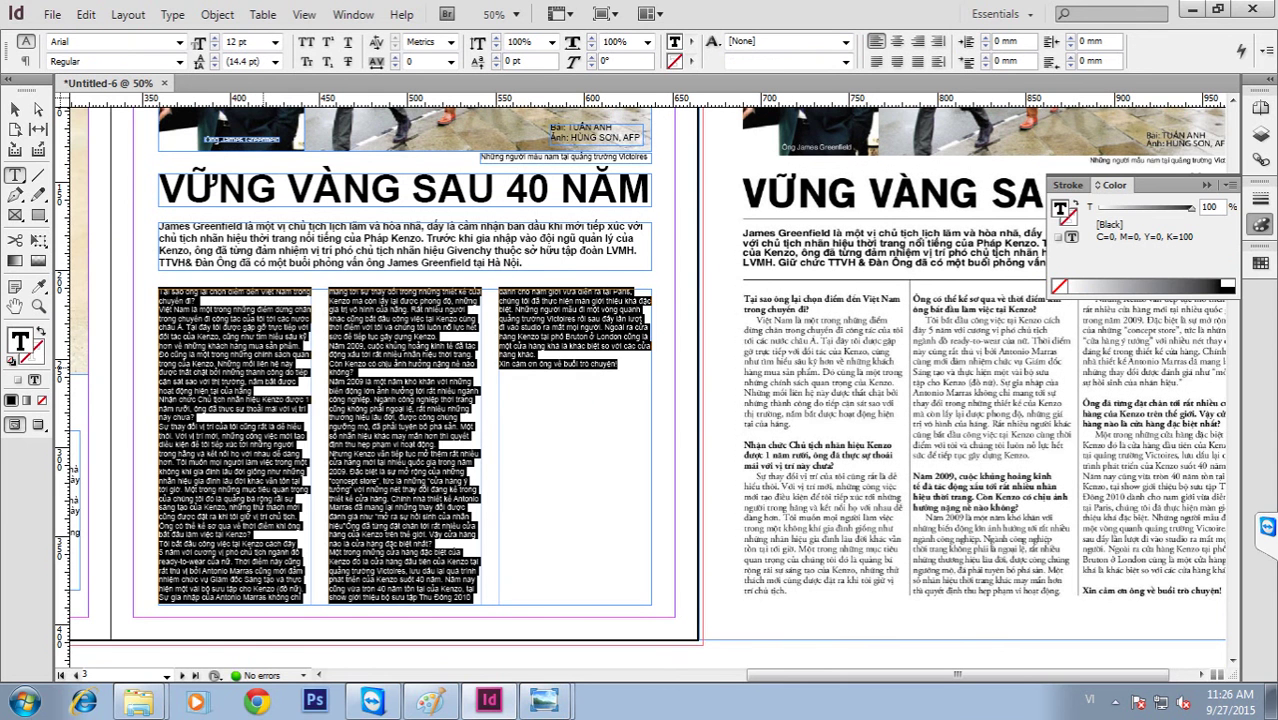
pyautogui.hotkey('ctrl', 'shift', '.')
pyautogui.hotkey('ctrl', 'shift', '.')
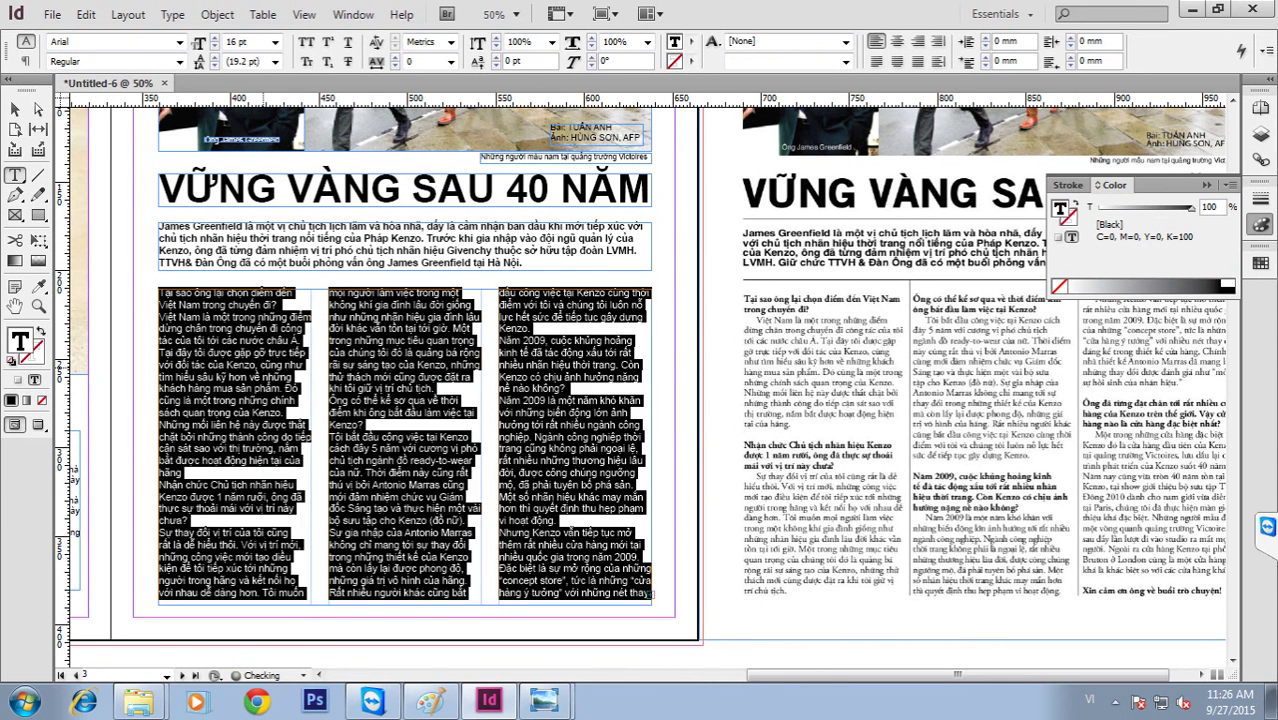
pyautogui.hotkey('ctrl', 'shift', ',')
pyautogui.press('Escape')
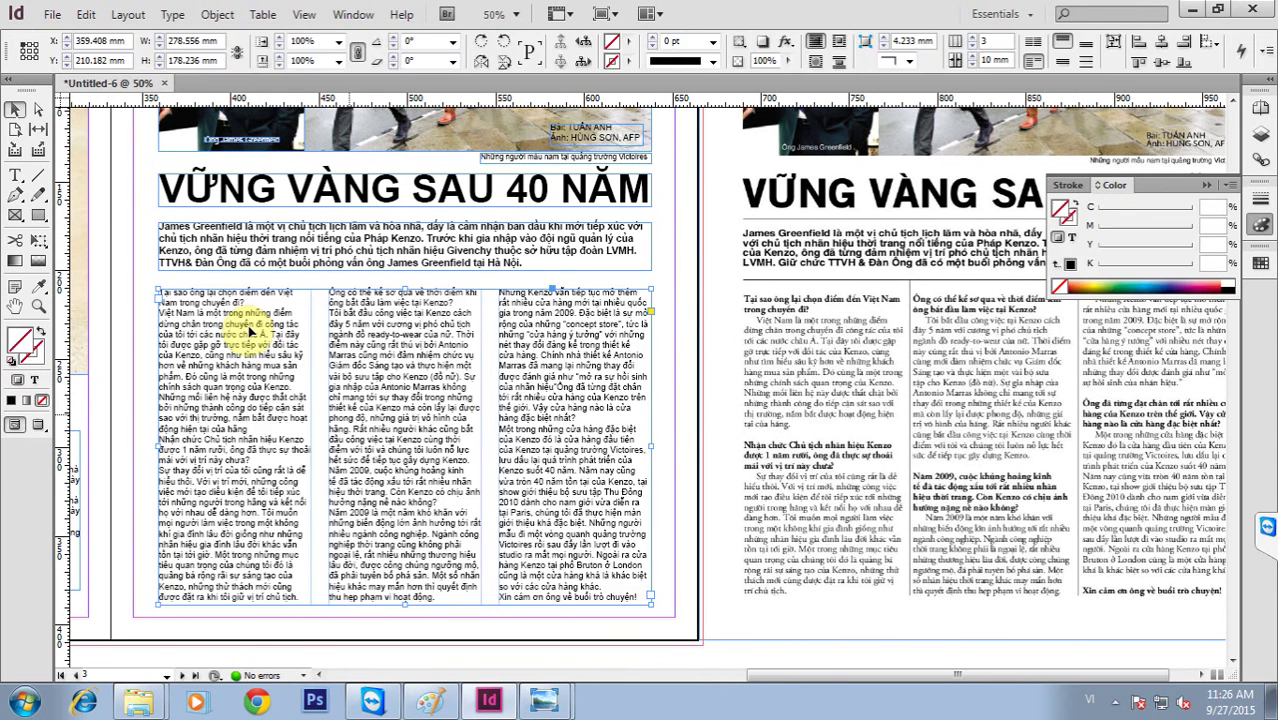
# Make the four interview questions in the first and second columns of the article bold.
pyautogui.tripleClick(211, 291)
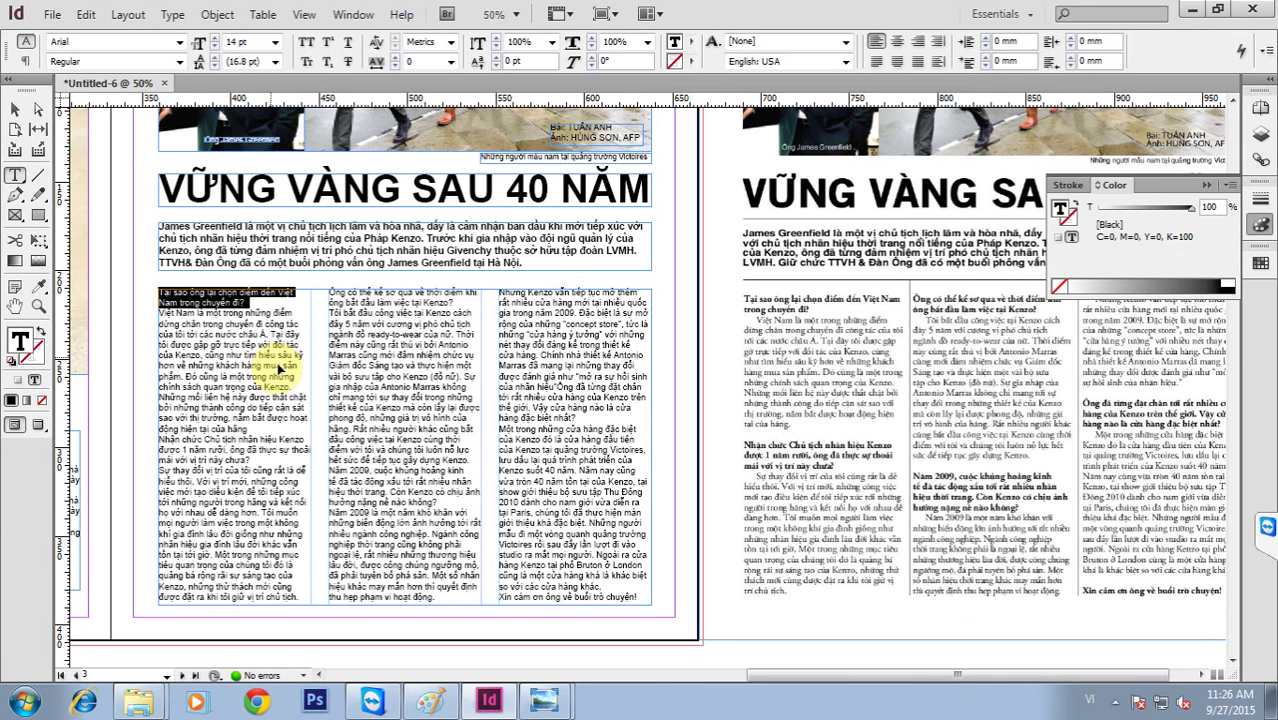
pyautogui.hotkey('ctrl', 'shift', 'b')
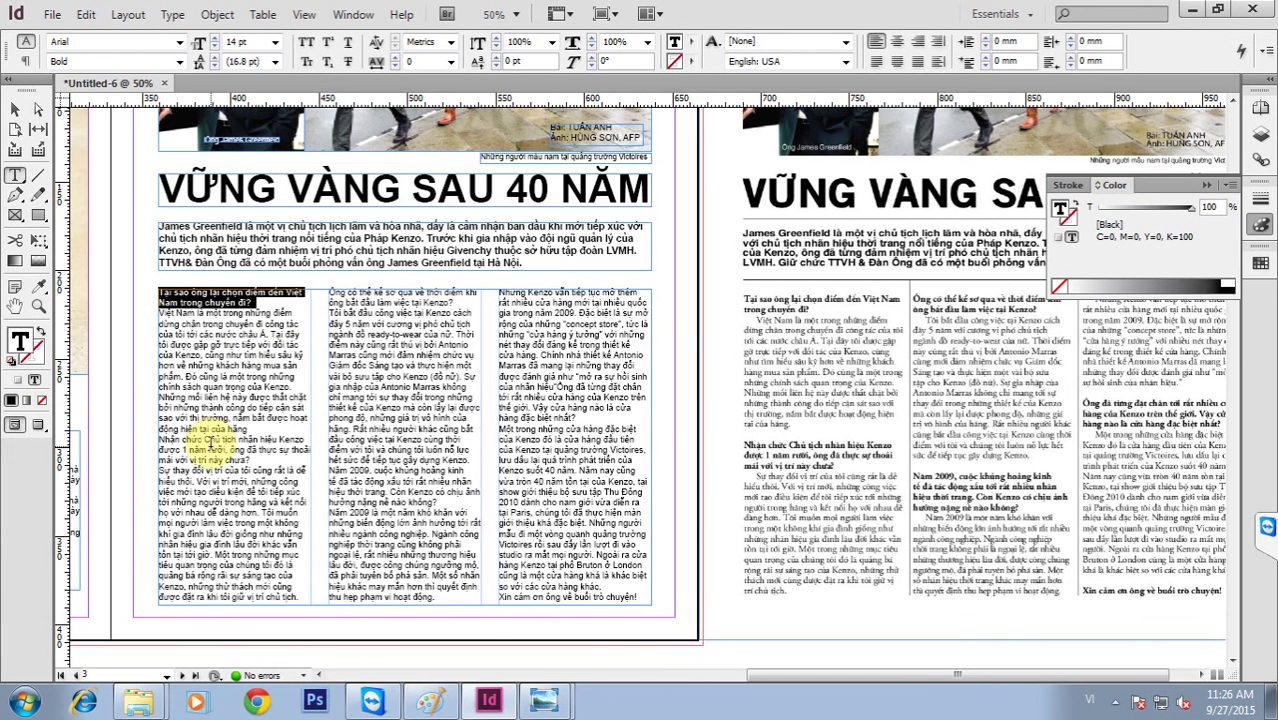
pyautogui.tripleClick(257, 460)
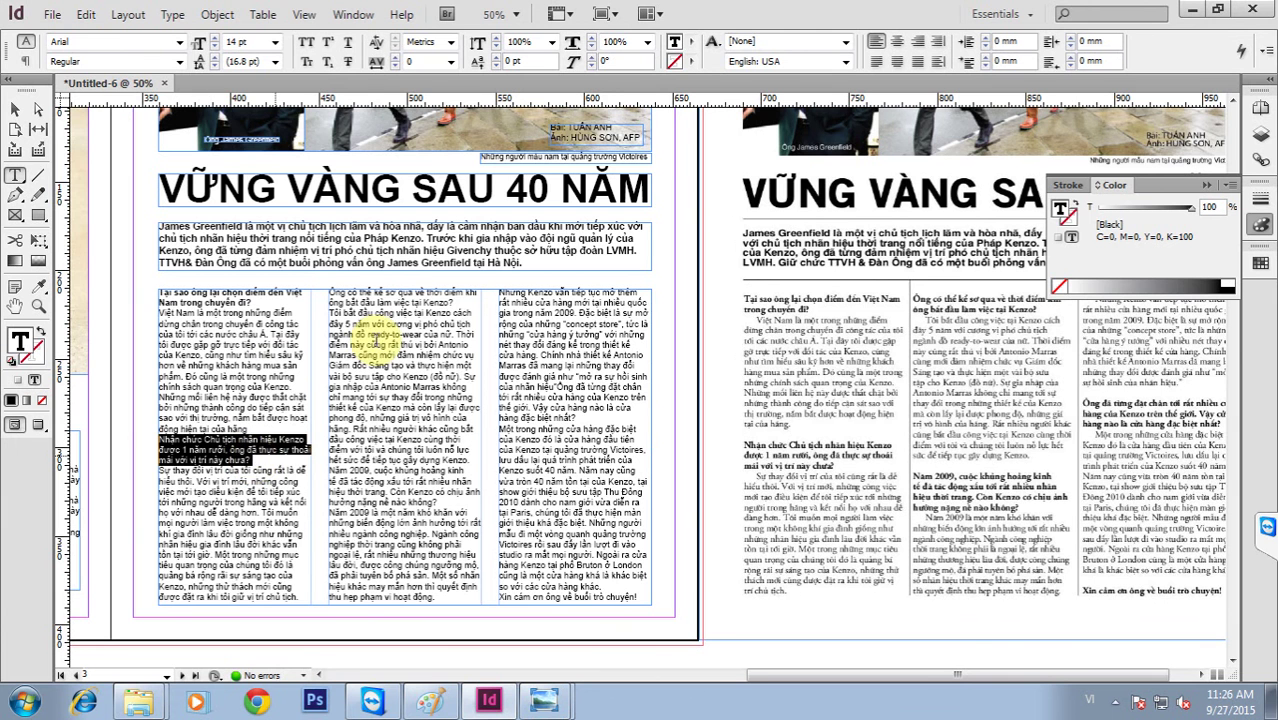
pyautogui.hotkey('ctrl', 'shift', 'b')
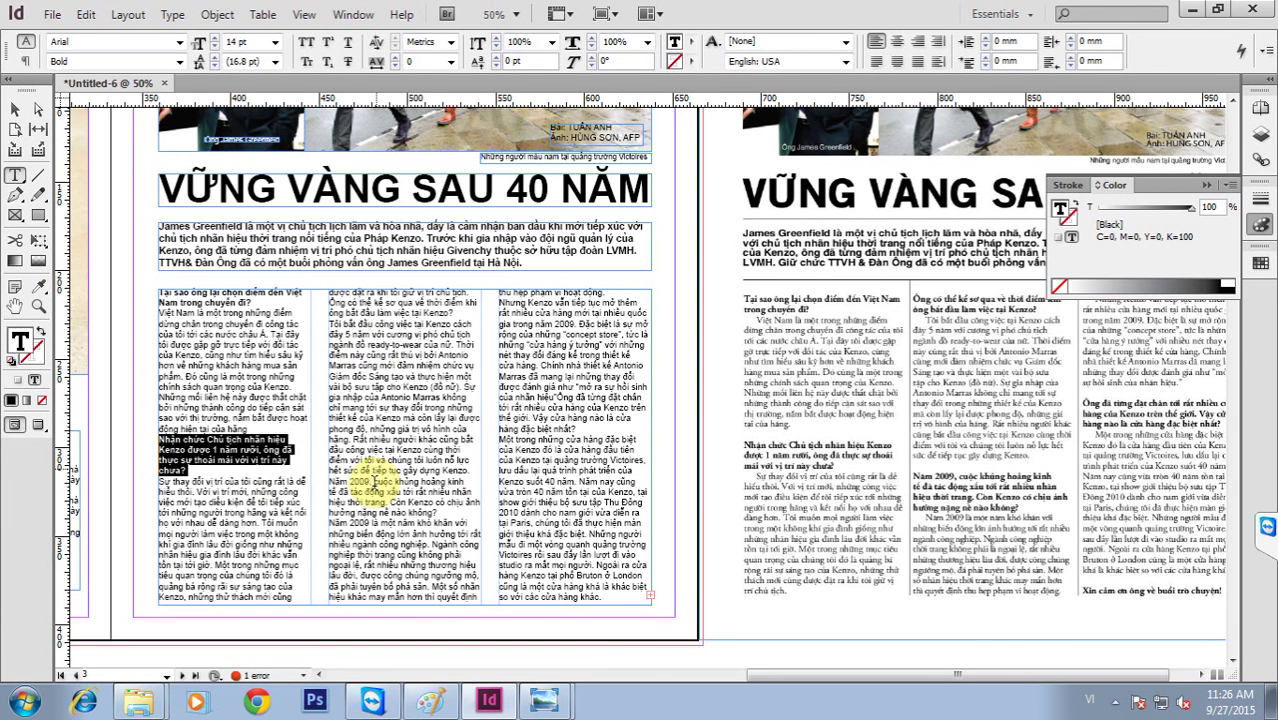
pyautogui.tripleClick(365, 302)
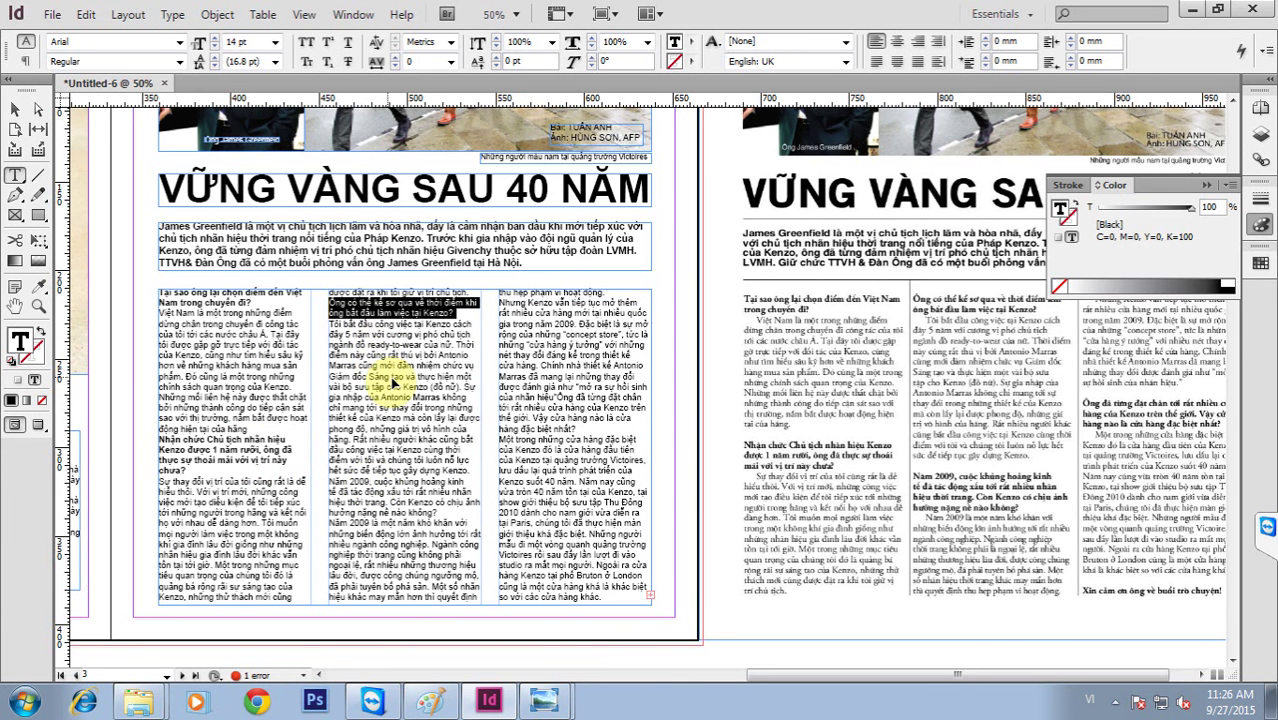
pyautogui.hotkey('ctrl', 'shift', 'b')
pyautogui.click(389, 493)
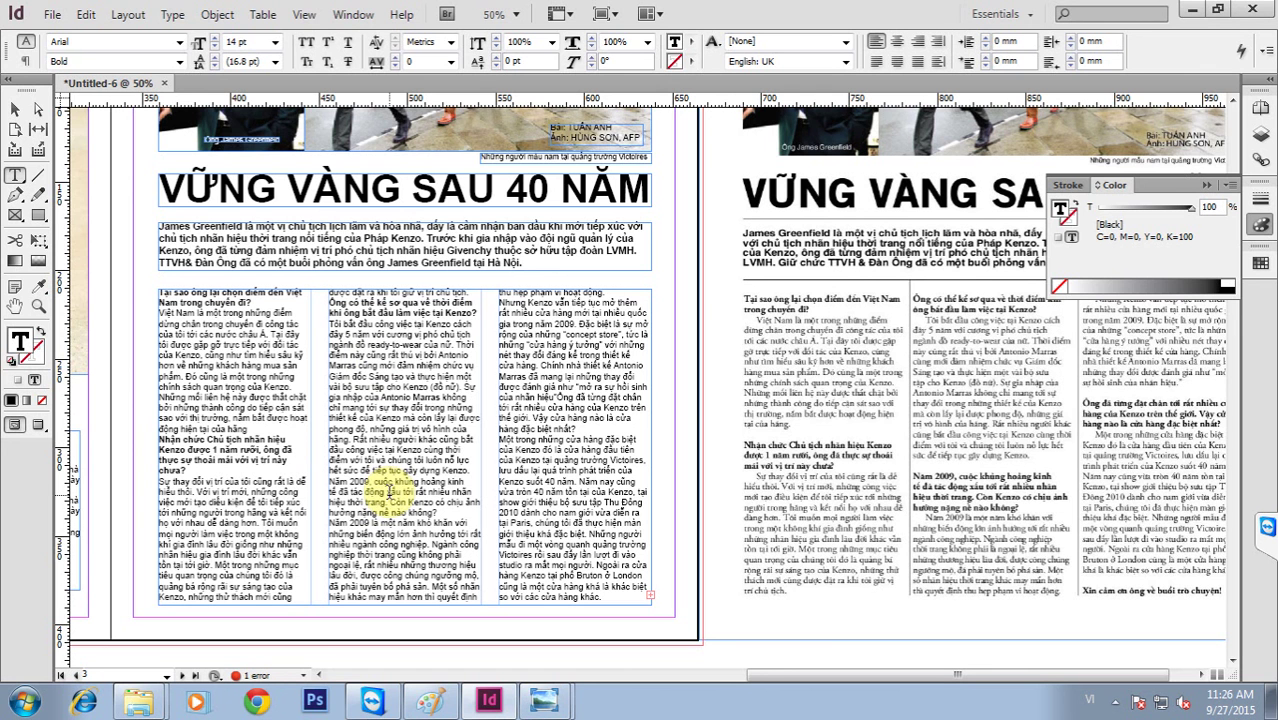
pyautogui.tripleClick(375, 491)
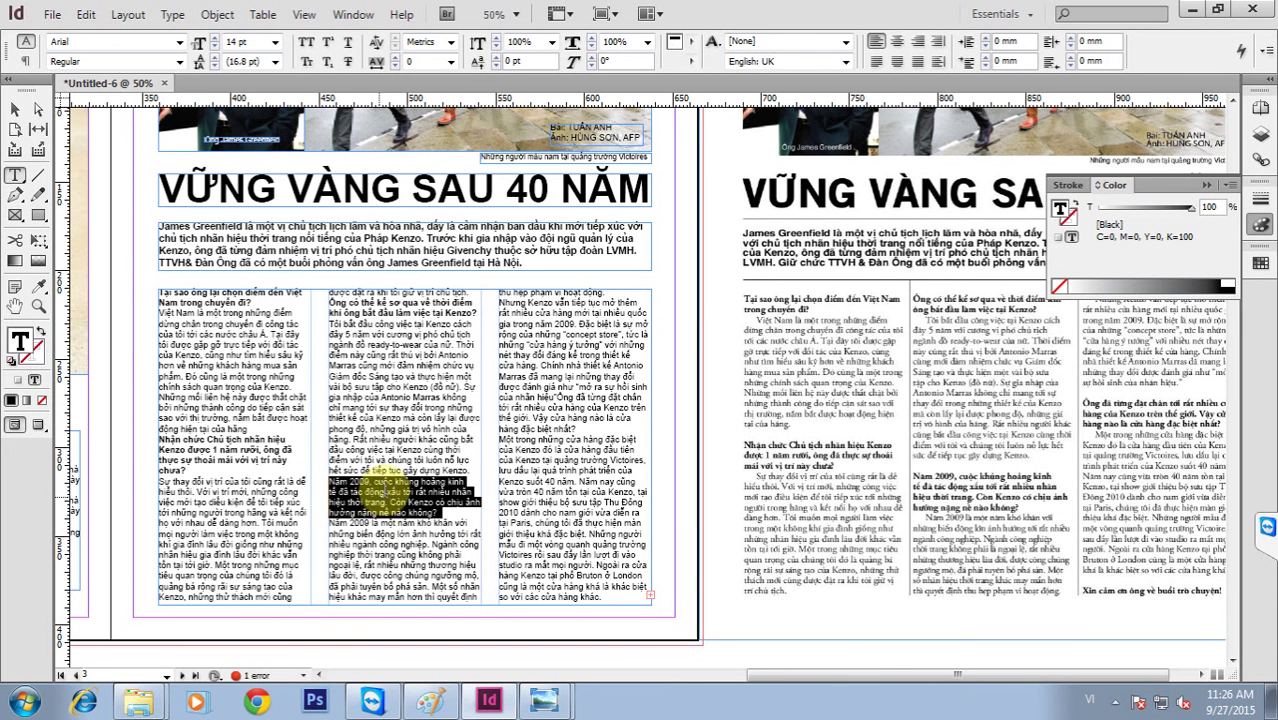
pyautogui.tripleClick(400, 492)
pyautogui.doubleClick(395, 492)
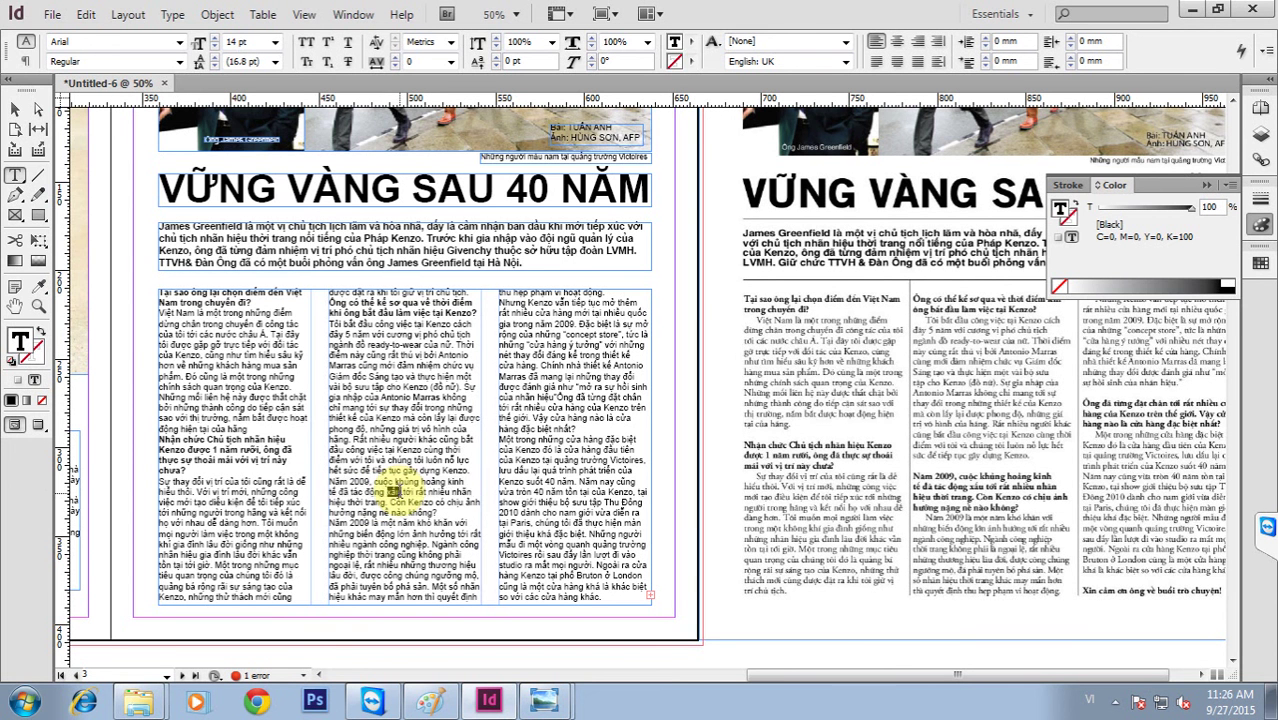
pyautogui.tripleClick(395, 492)
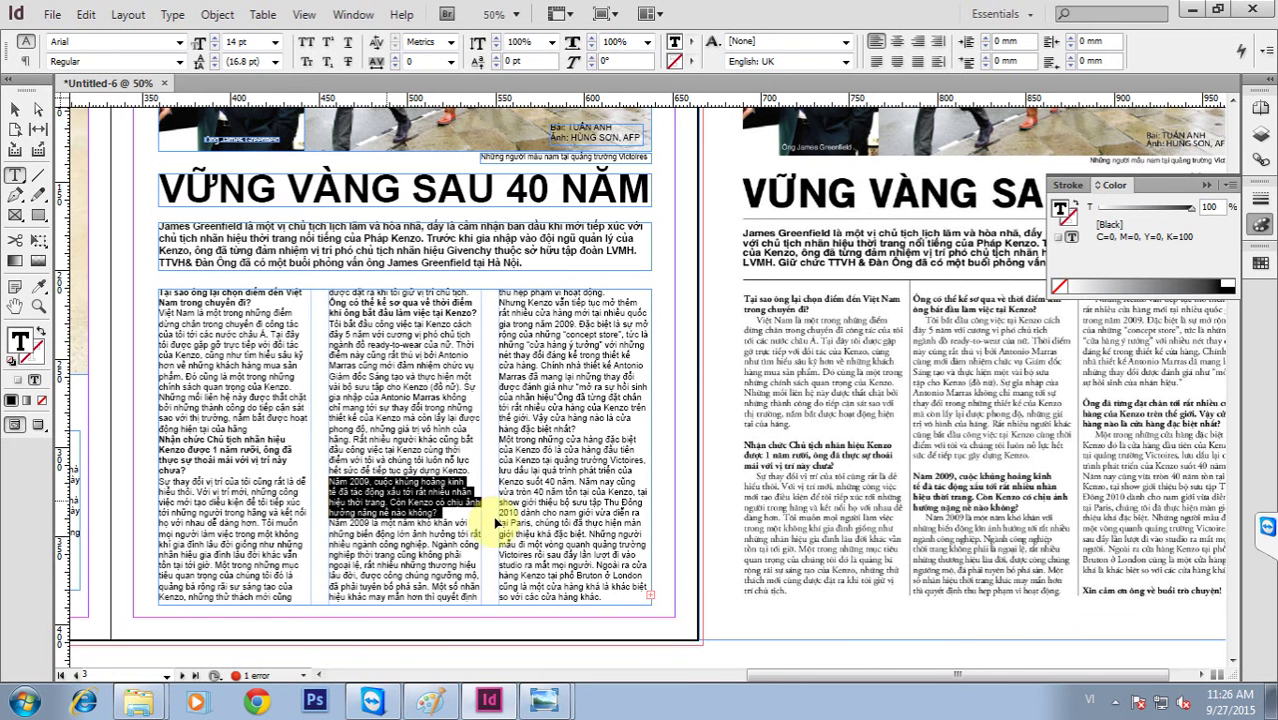
pyautogui.hotkey('ctrl', 'shift', 'b')
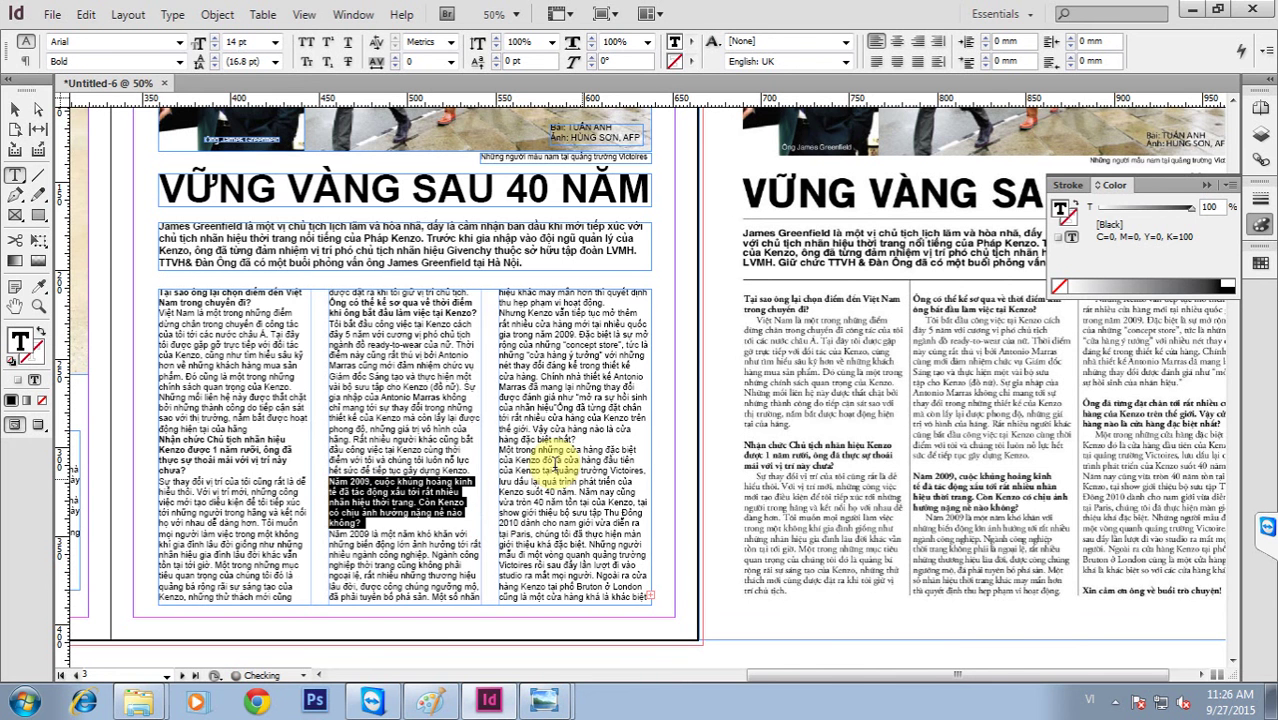
# Split the third-column question beginning "Ông đã từng đặt chân tới" into its own paragraph and make it bold.
pyautogui.tripleClick(550, 470)
pyautogui.click(562, 410)
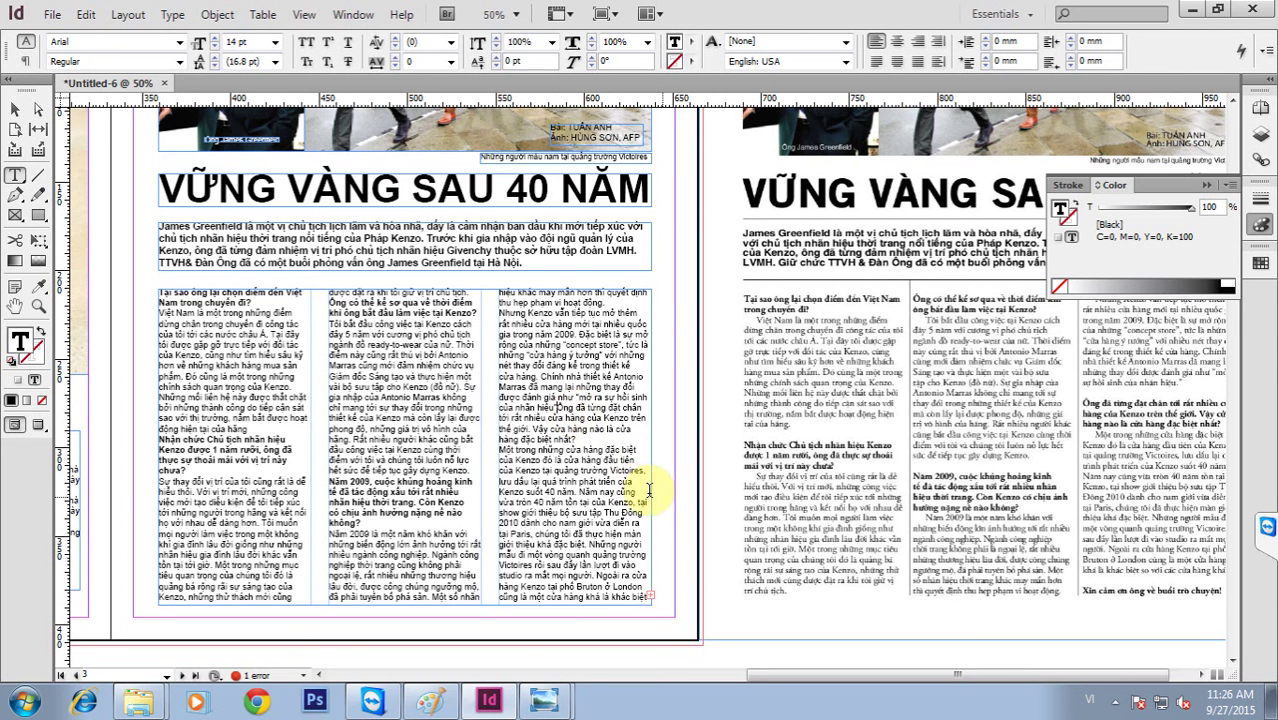
pyautogui.press('Return')
pyautogui.tripleClick(551, 430)
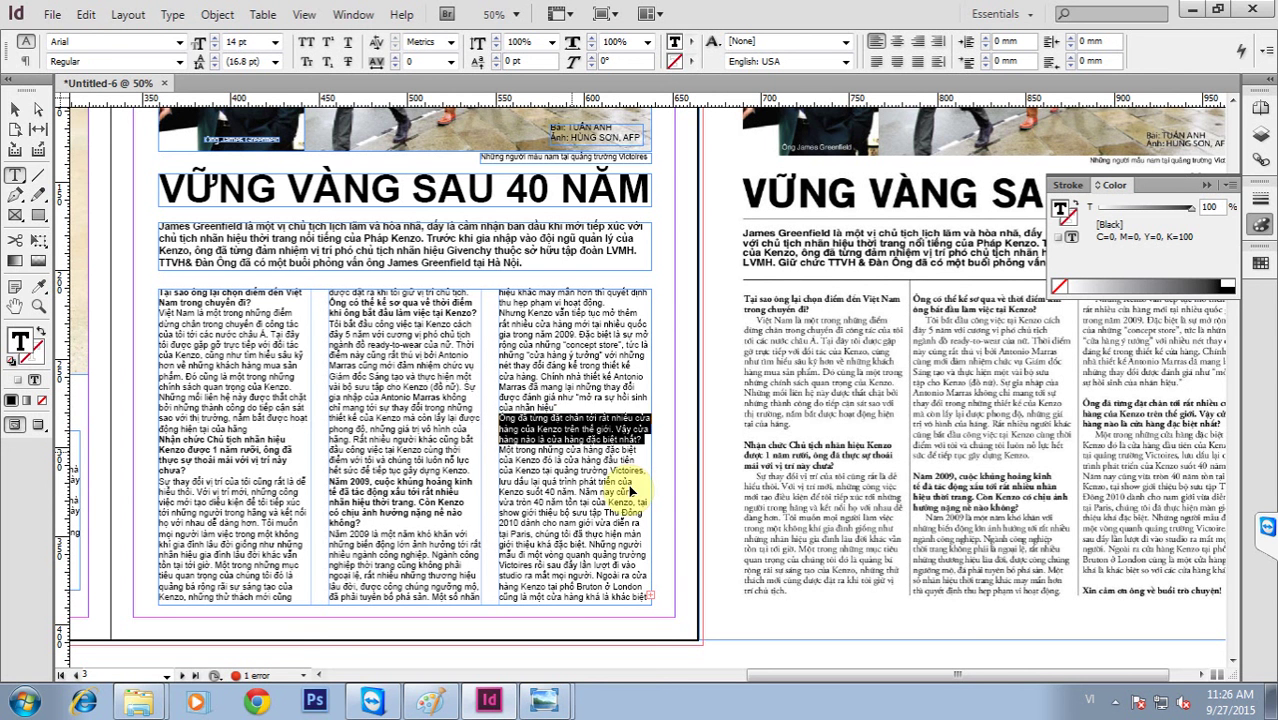
pyautogui.hotkey('ctrl', 'shift', 'b')
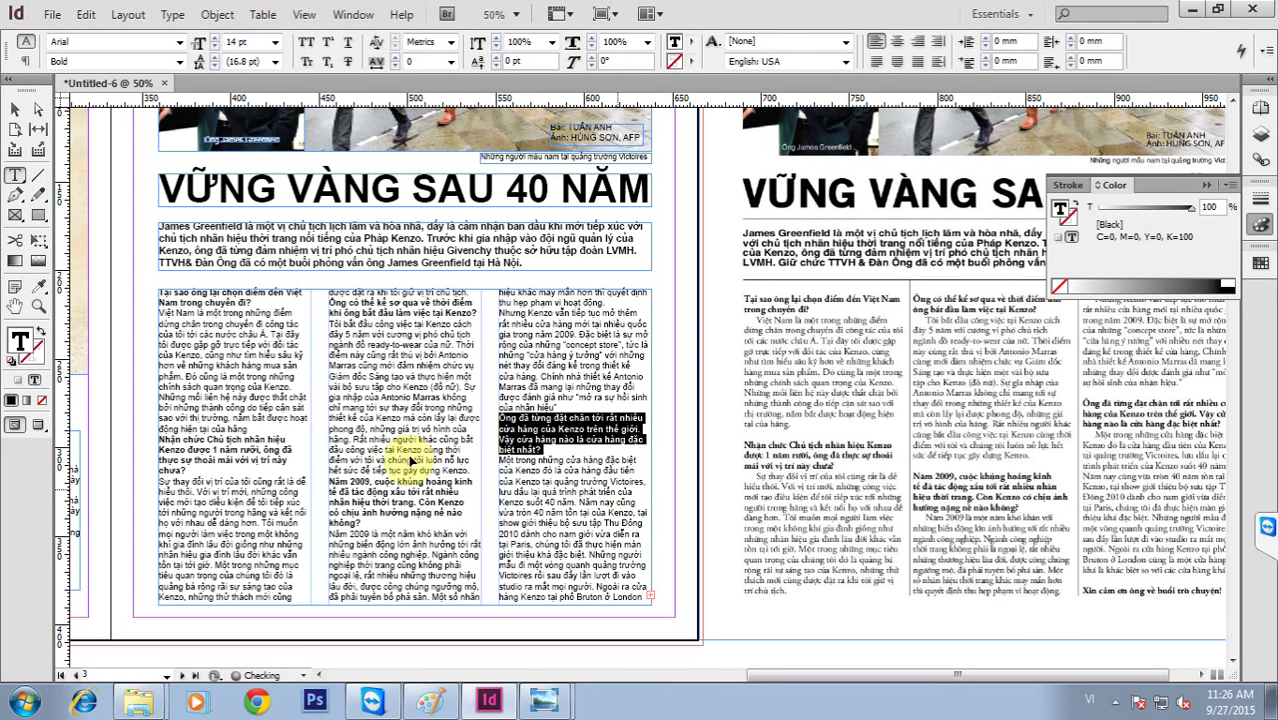
# Try the whole three-column article text at 12, 13 and 14 pt, and set its size to 13.5 pt.
pyautogui.tripleClick(425, 461)
pyautogui.hotkey('ctrl', 'a')
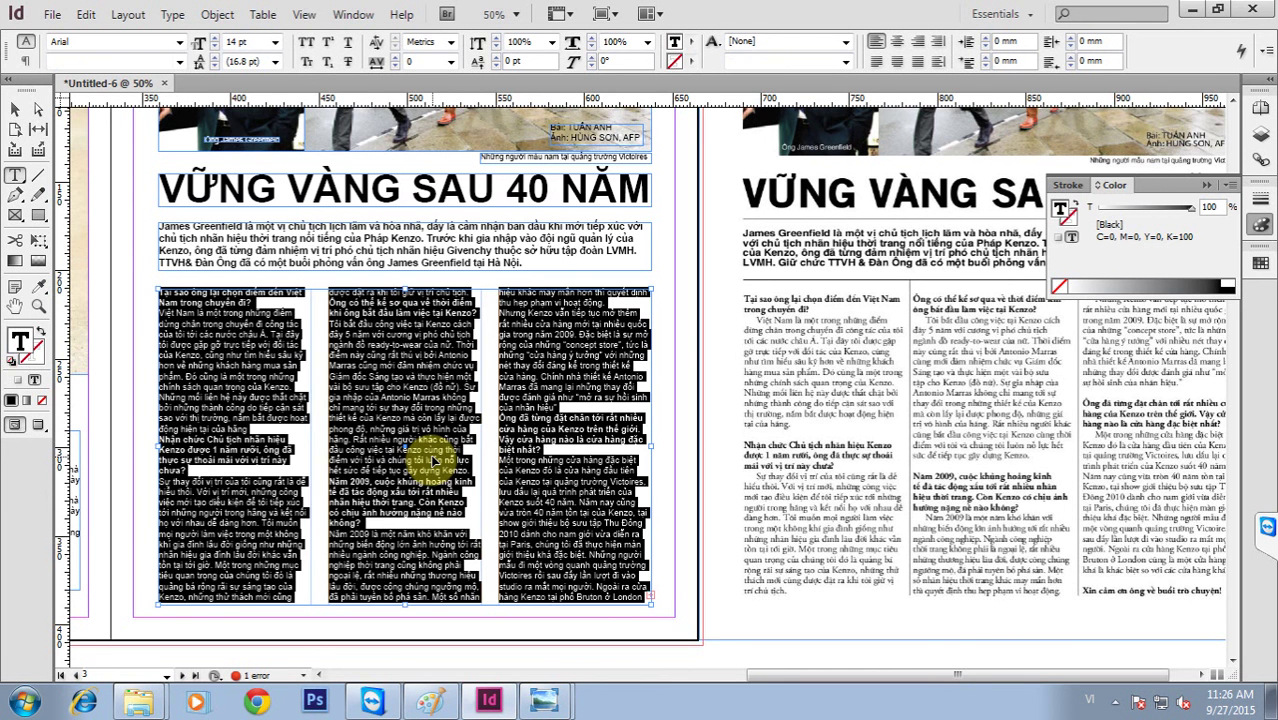
pyautogui.hotkey('ctrl', 'shift', ',')
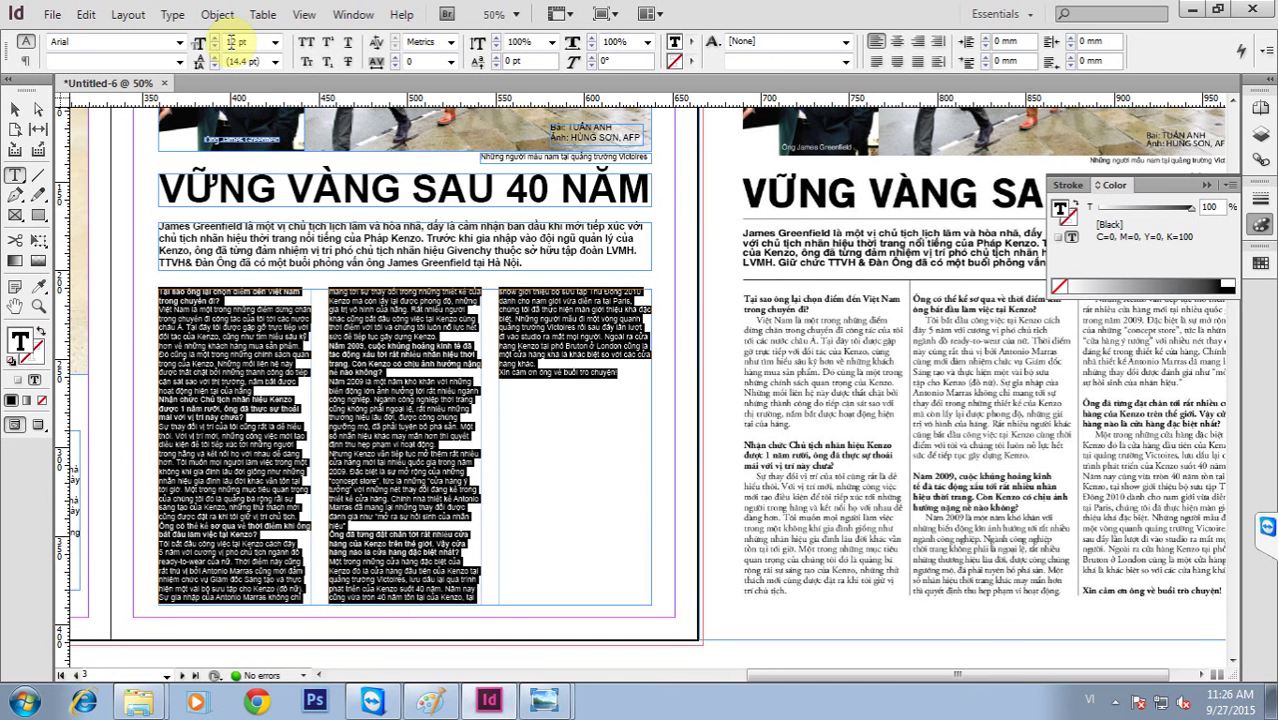
pyautogui.doubleClick(232, 42)
pyautogui.write('13')
pyautogui.press('Return')
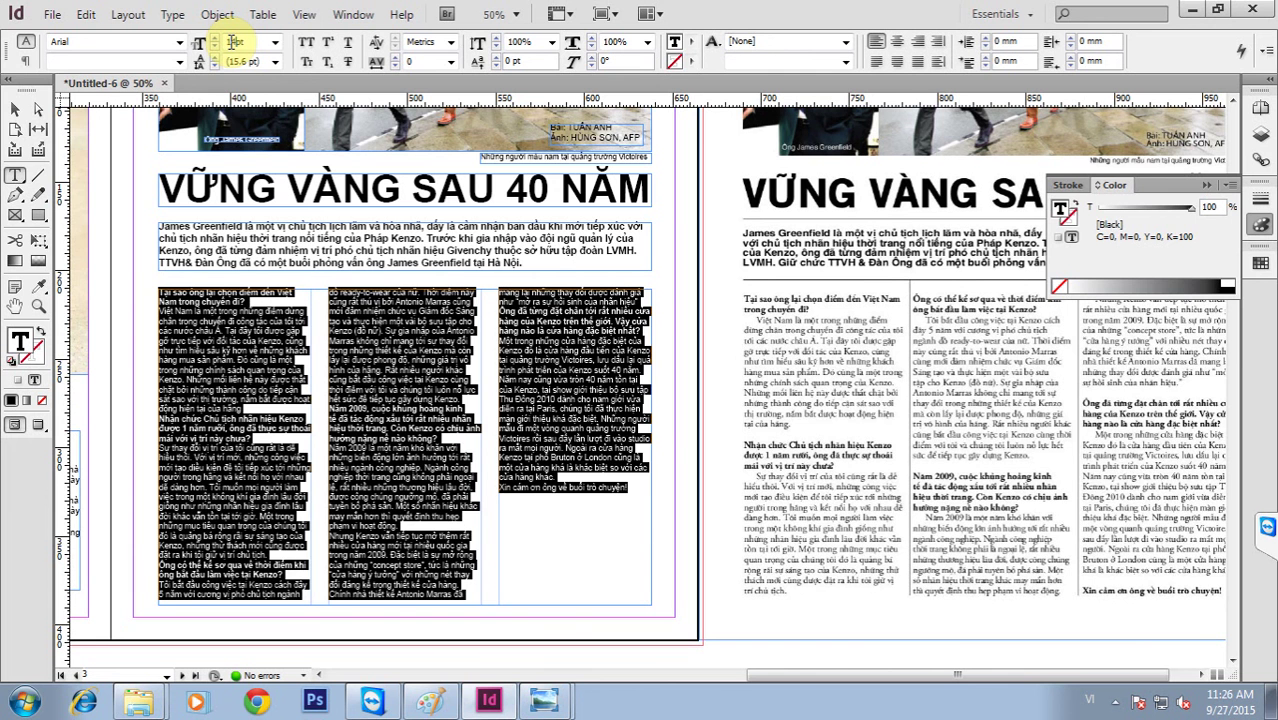
pyautogui.press('Up')
pyautogui.doubleClick(235, 45)
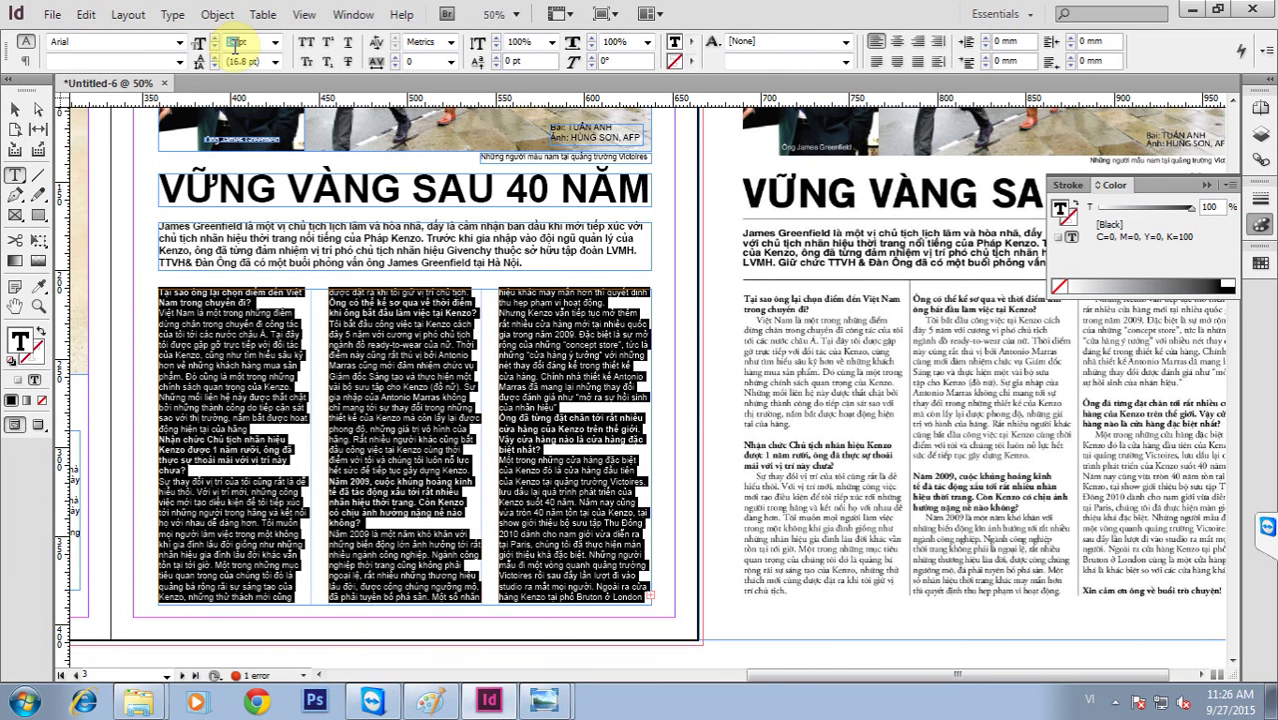
pyautogui.write('13')
pyautogui.write('.5')
pyautogui.press('Return')
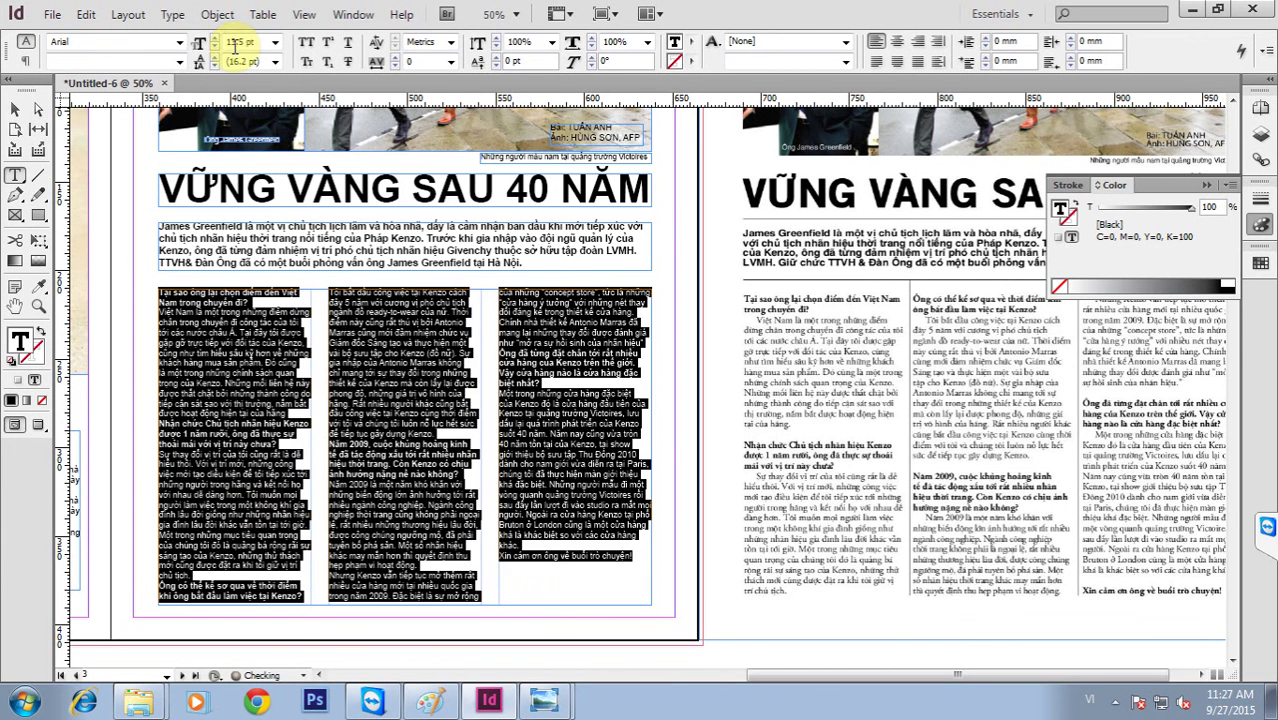
pyautogui.click(224, 458)
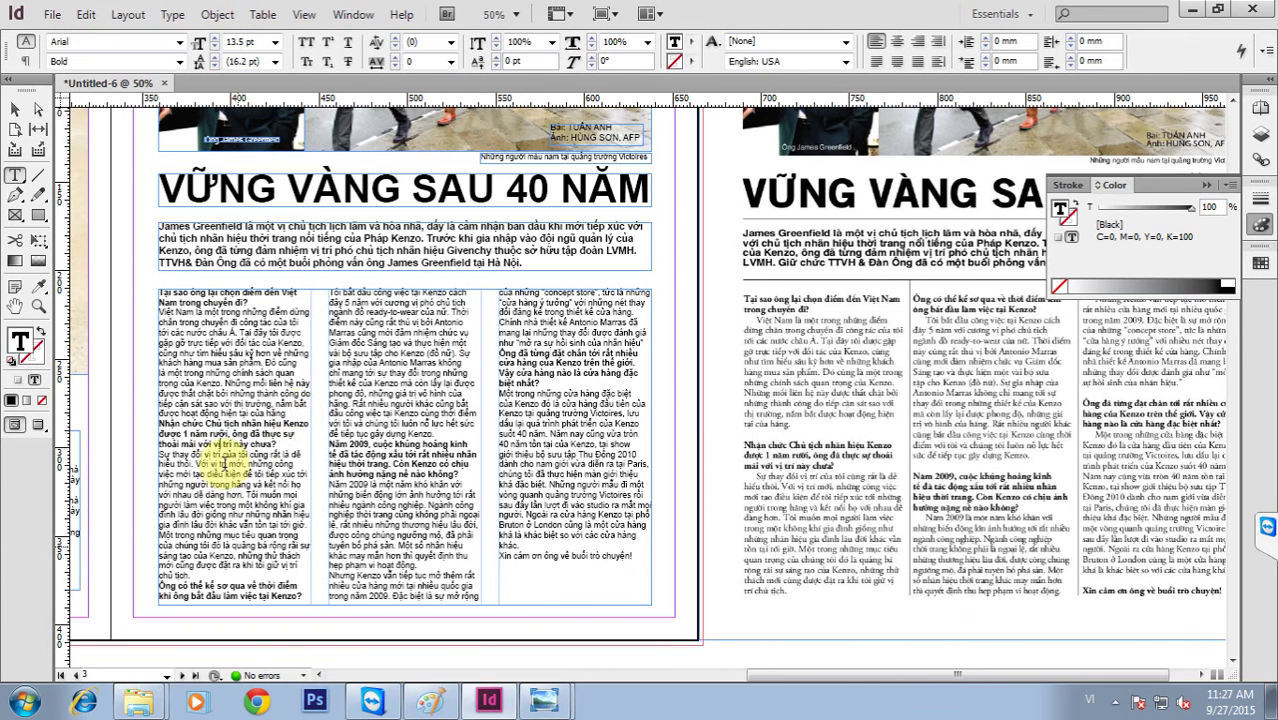
# Insert a blank line above each bold interview question in the article, except the opening one.
pyautogui.click(334, 425)
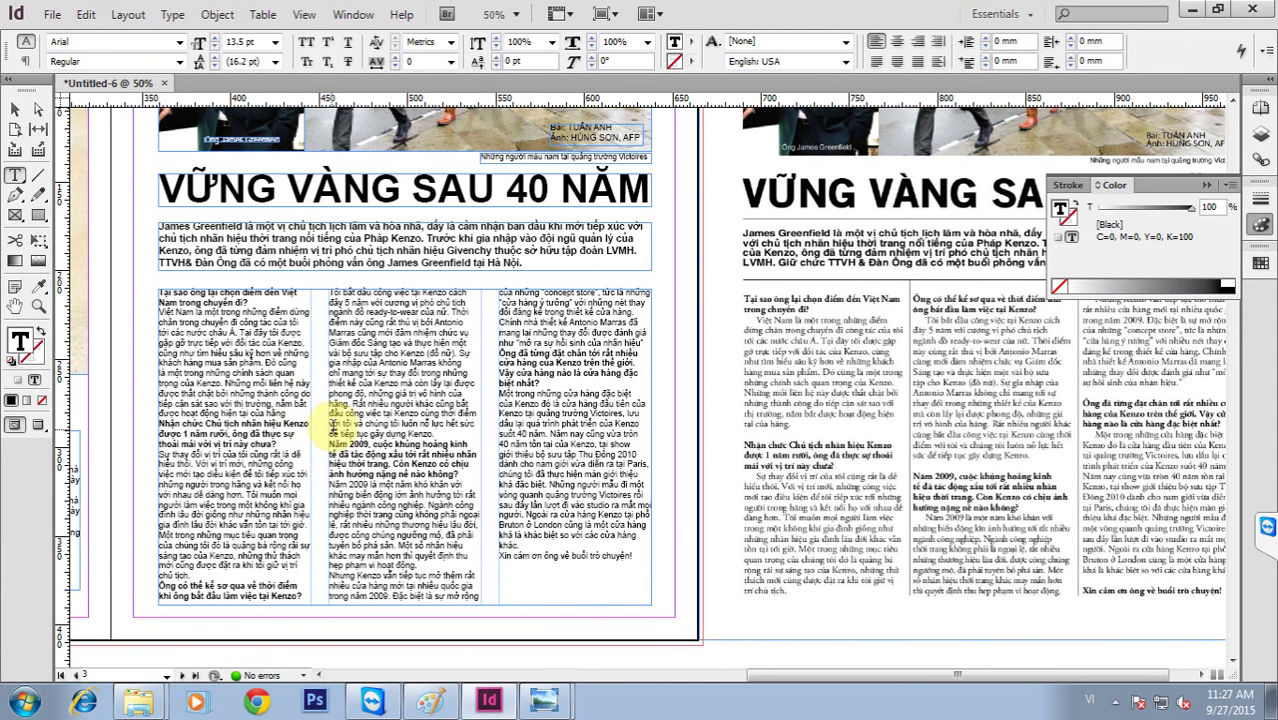
pyautogui.press('Return')
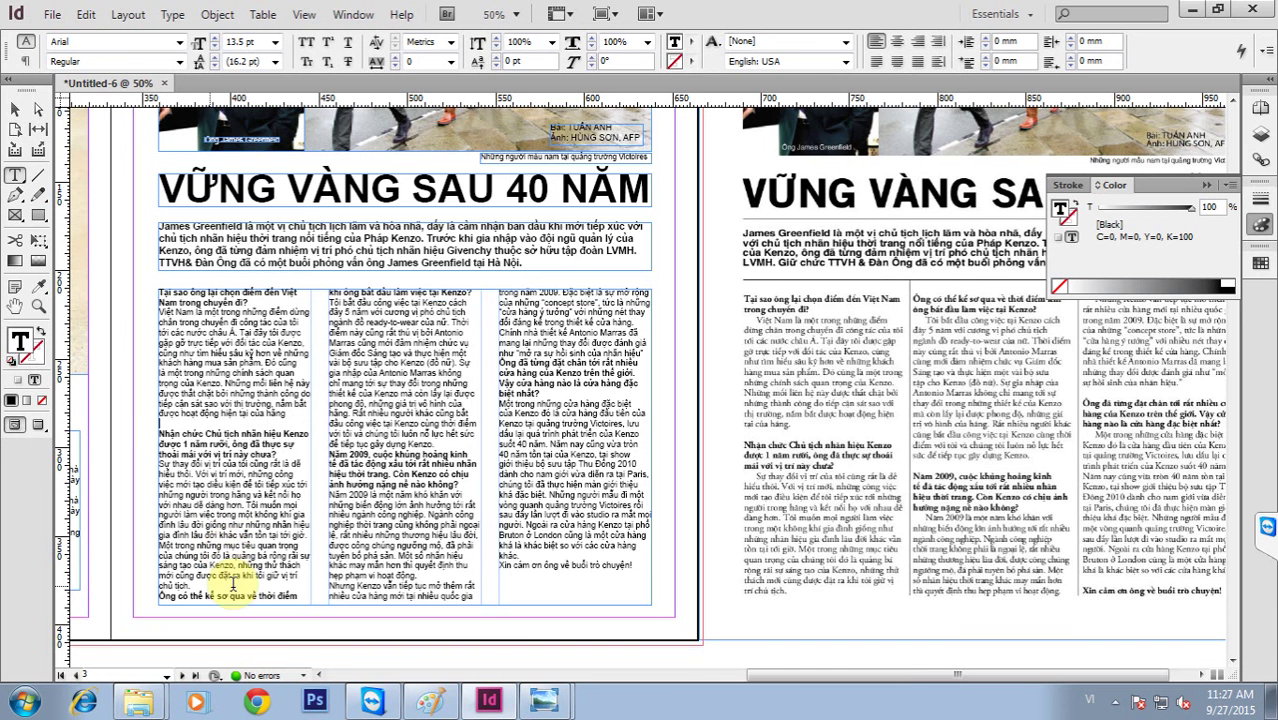
pyautogui.press('Return')
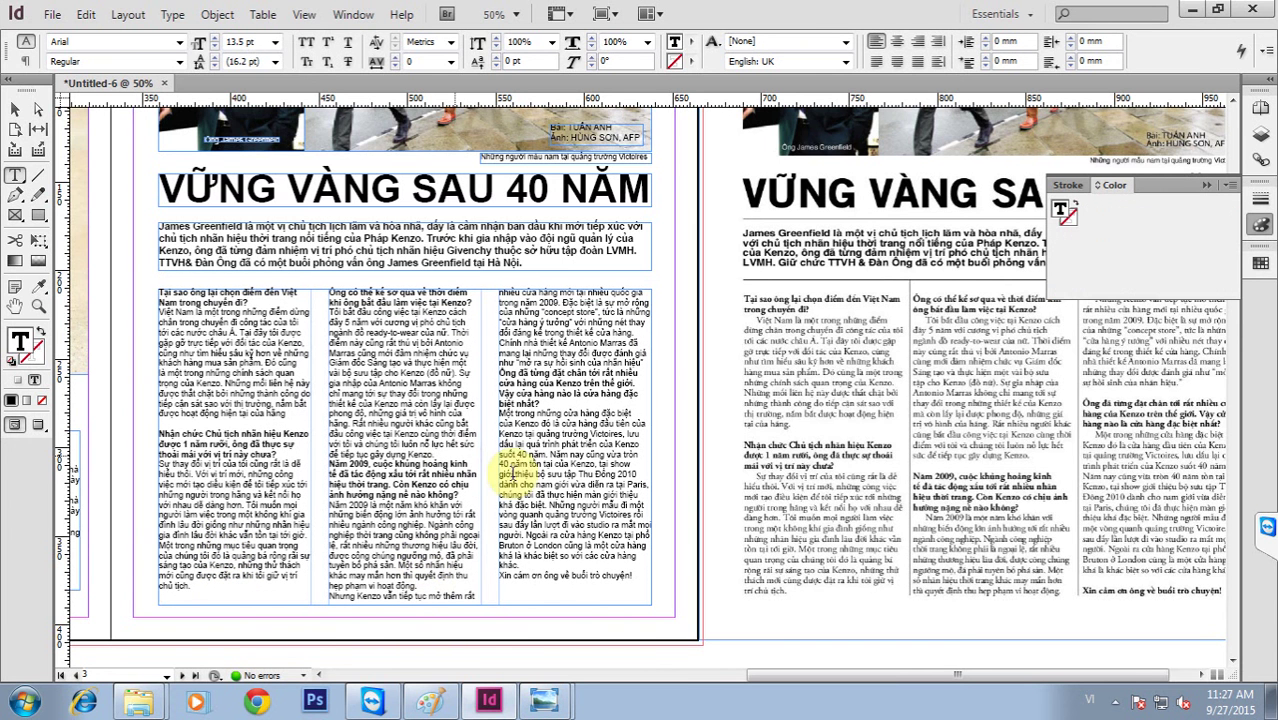
pyautogui.press('Return')
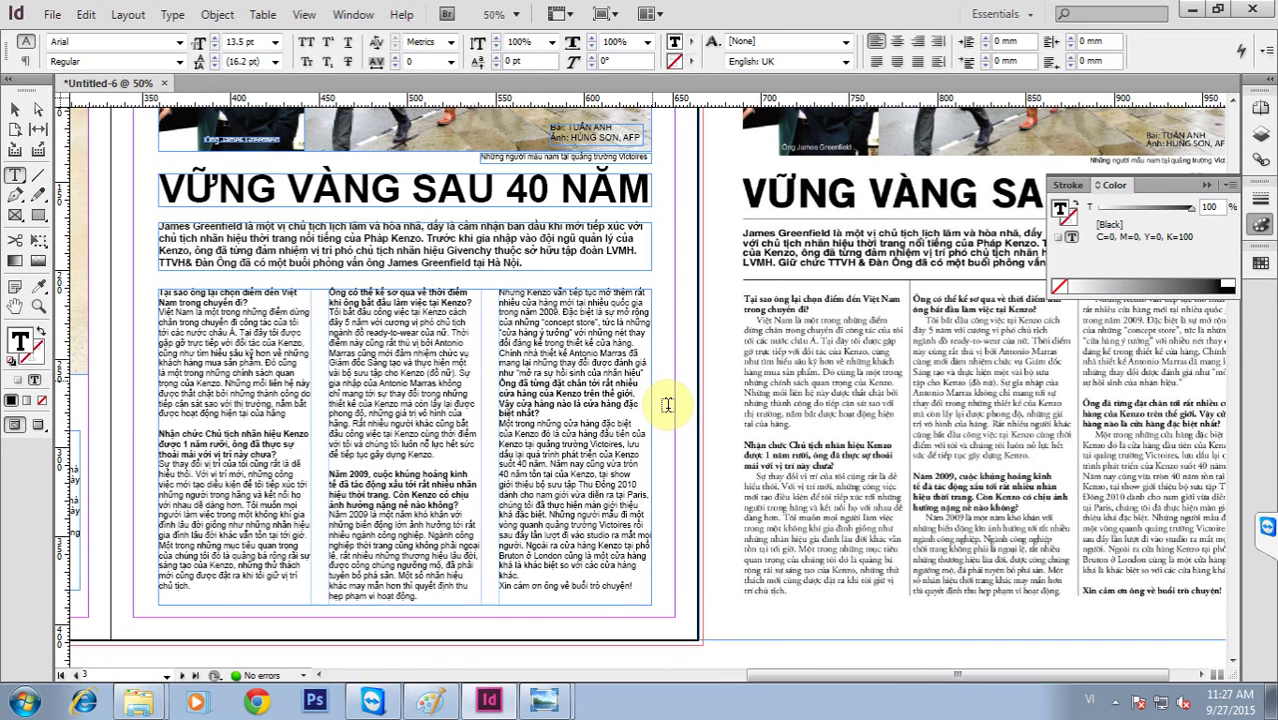
pyautogui.press('Return')
# Make the article's closing line "Xin cảm ơn ông về buổi trò chuyện!" bold.
pyautogui.click(567, 590)
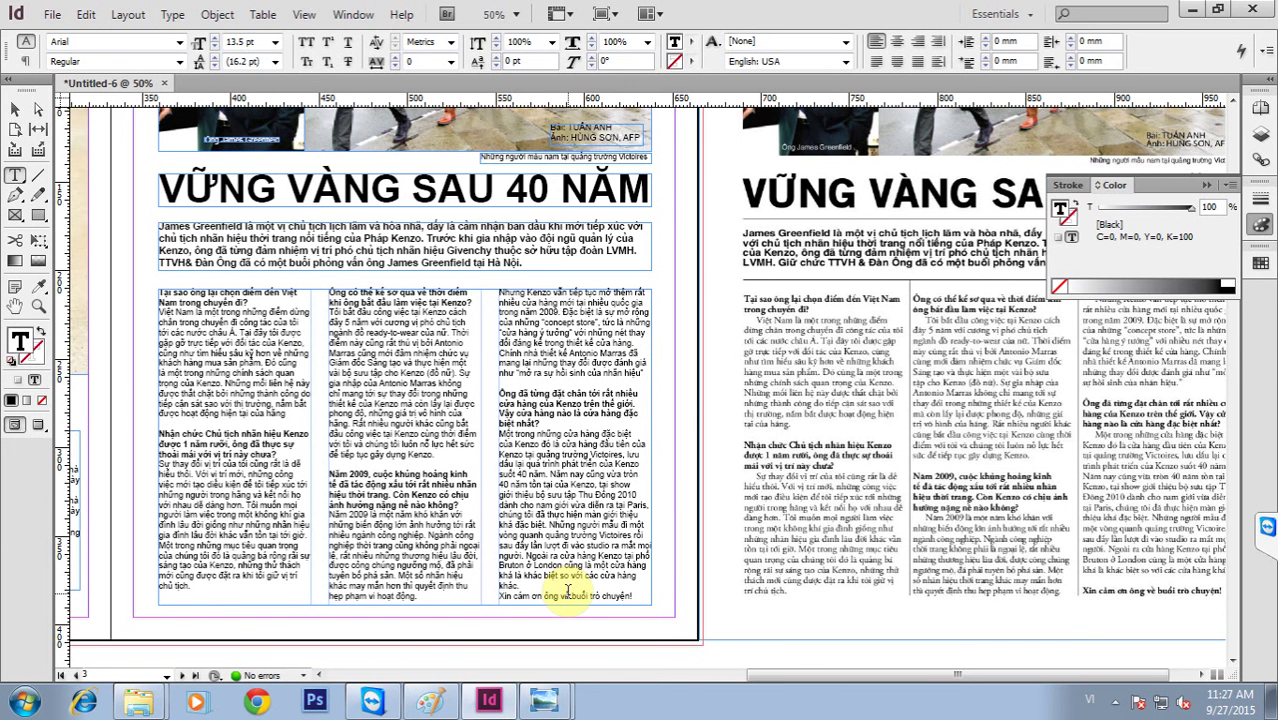
pyautogui.tripleClick(615, 597)
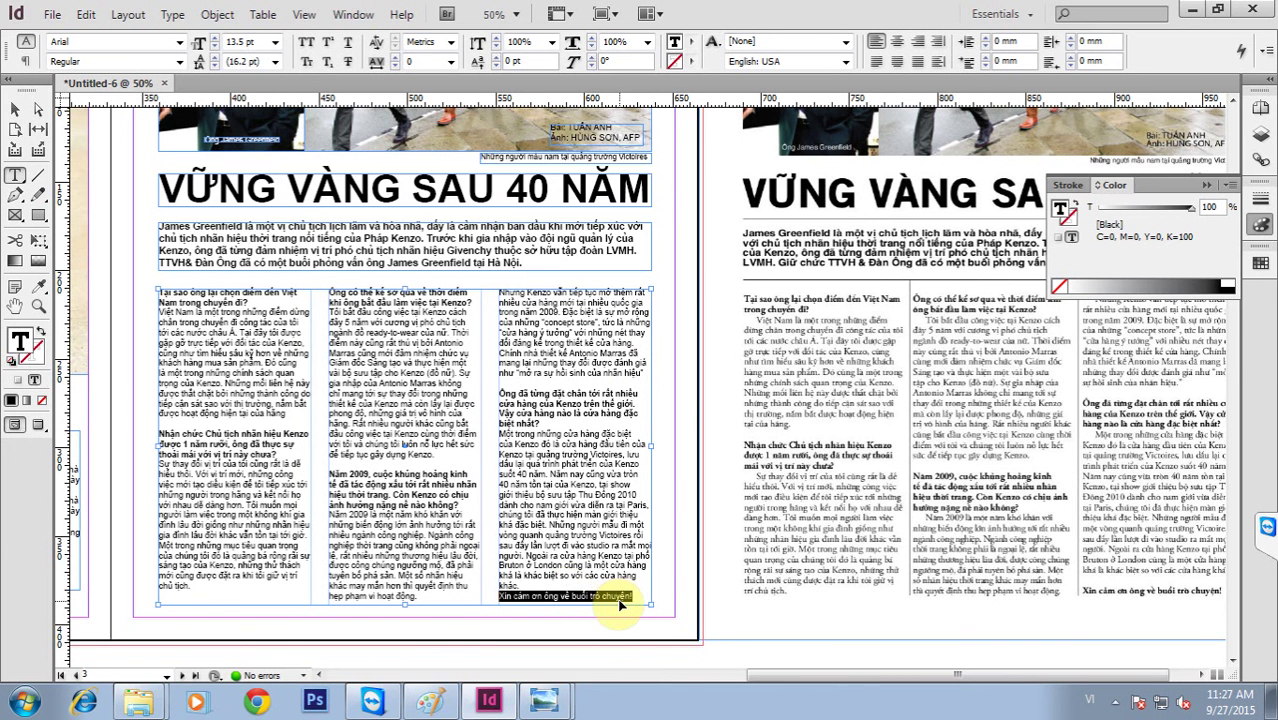
pyautogui.hotkey('ctrl', 'shift', 'b')
pyautogui.press('Escape')
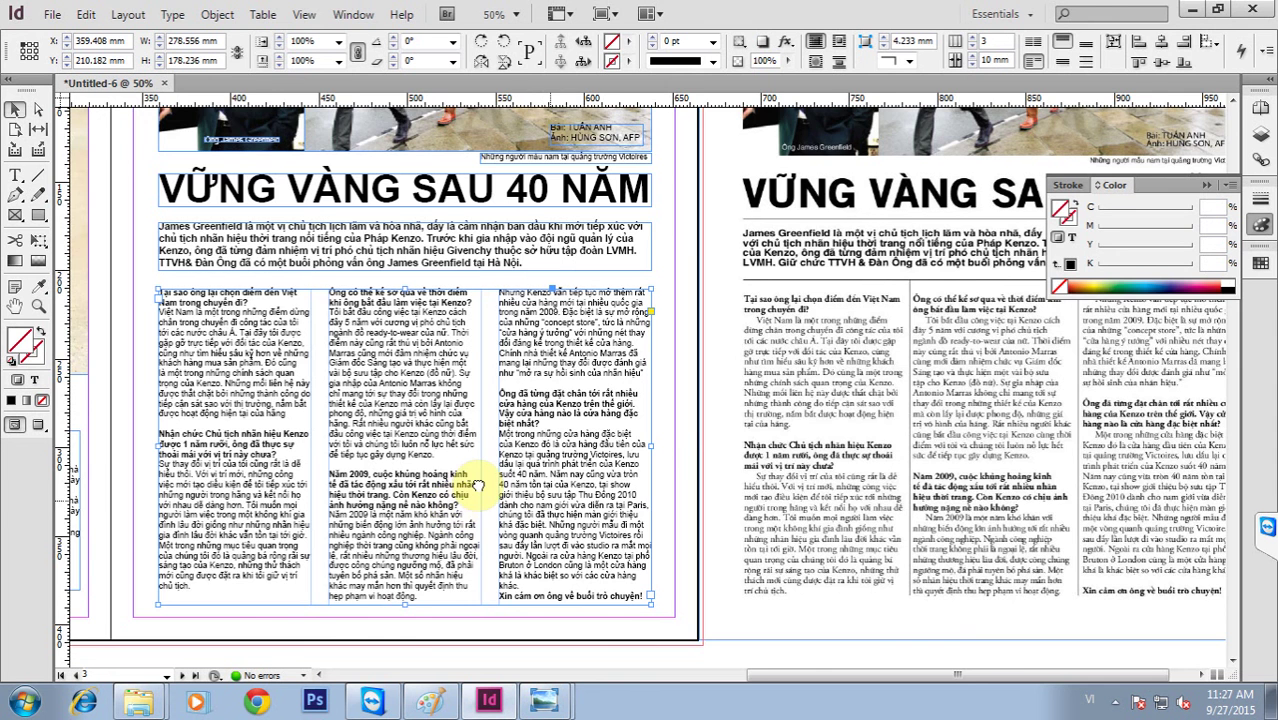
# Insert a blank line above the bold closing line at the end of the third column.
pyautogui.moveTo(542, 505); pyautogui.dragTo(478, 485)
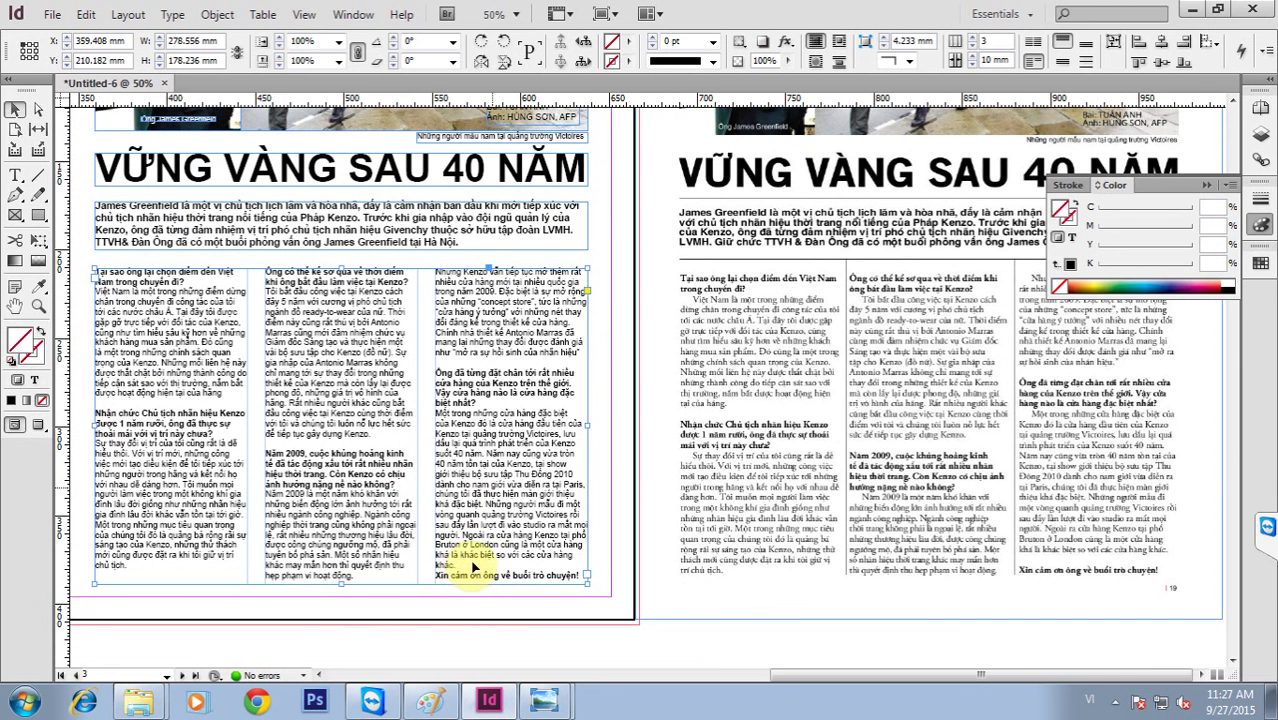
pyautogui.doubleClick(465, 567)
pyautogui.write('.')
pyautogui.press('Return')
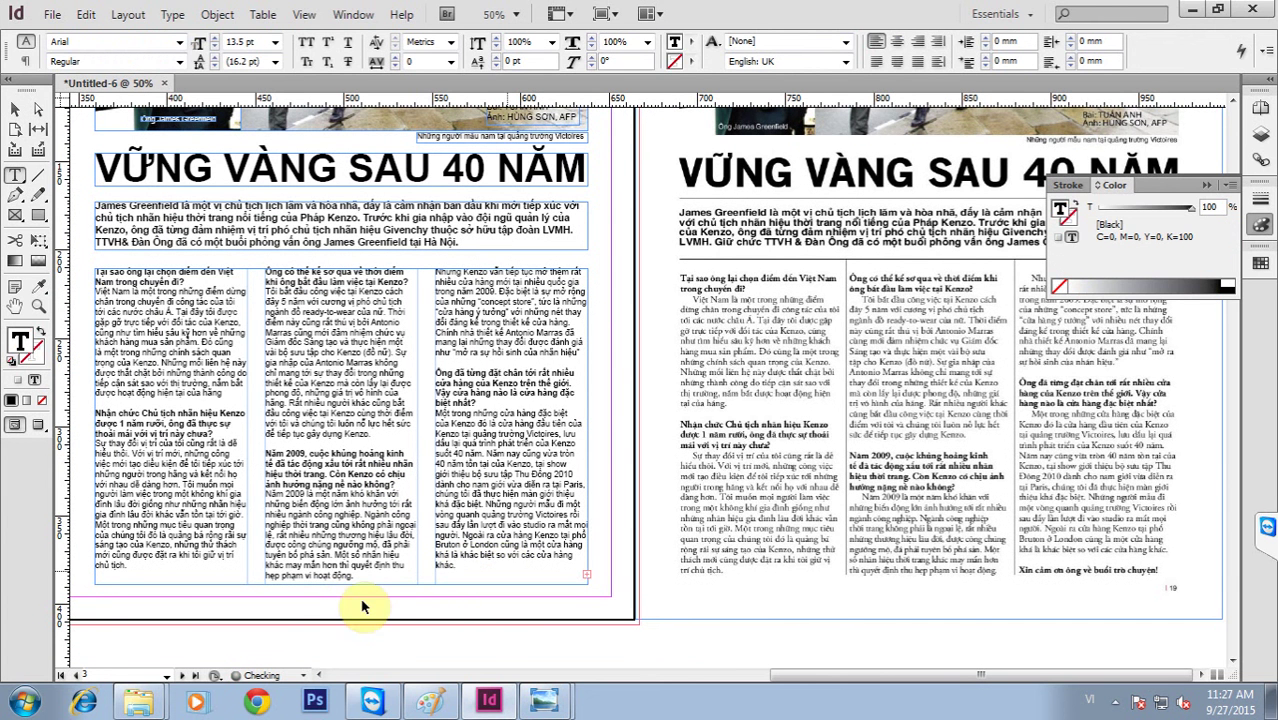
pyautogui.press('Escape')
# Shorten the article frame to about 172 mm high and remove the blank line above the question at the start of the second column.
pyautogui.moveTo(340, 586); pyautogui.dragTo(343, 576)
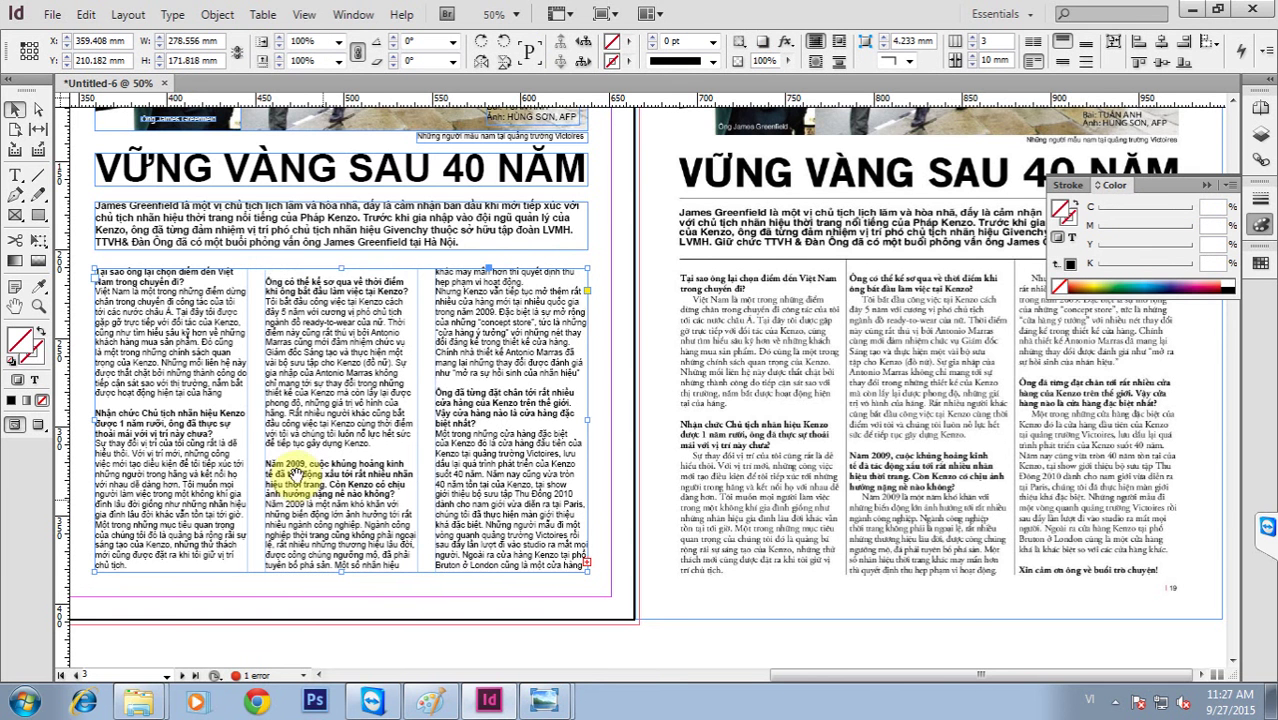
pyautogui.moveTo(296, 474); pyautogui.dragTo(378, 515)
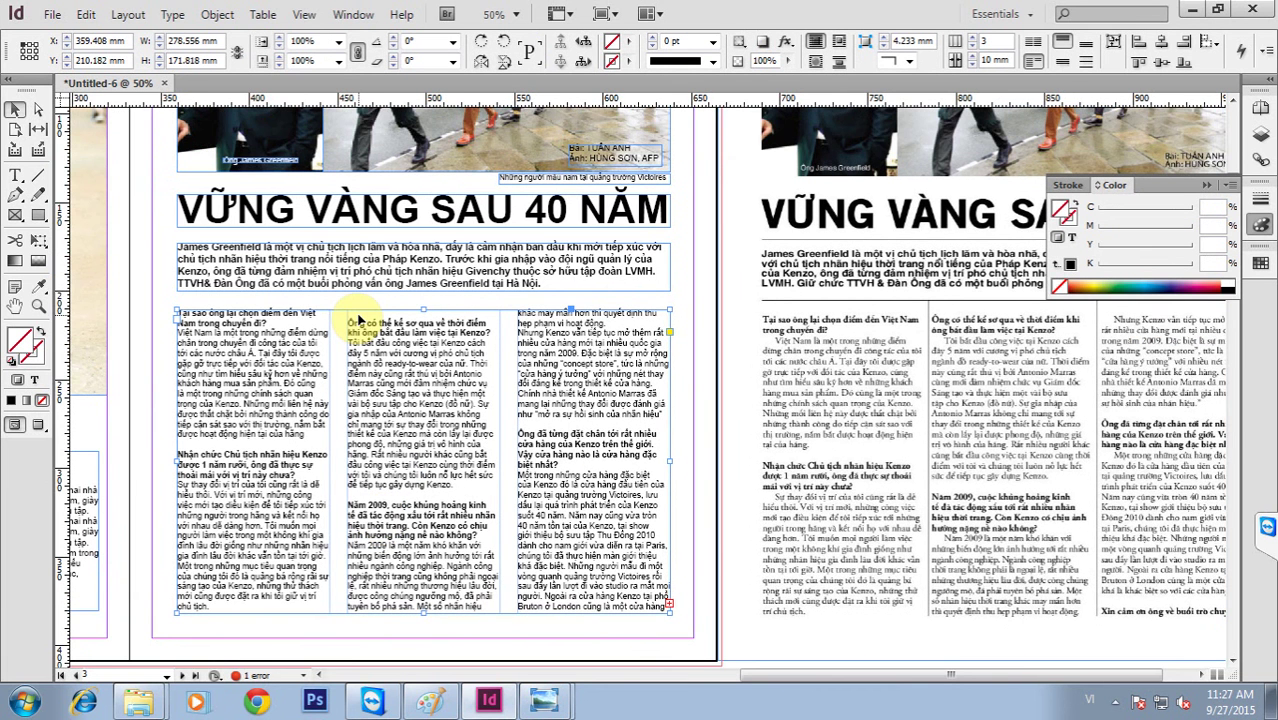
pyautogui.doubleClick(416, 318)
pyautogui.press('BackSpace')
pyautogui.click(557, 505)
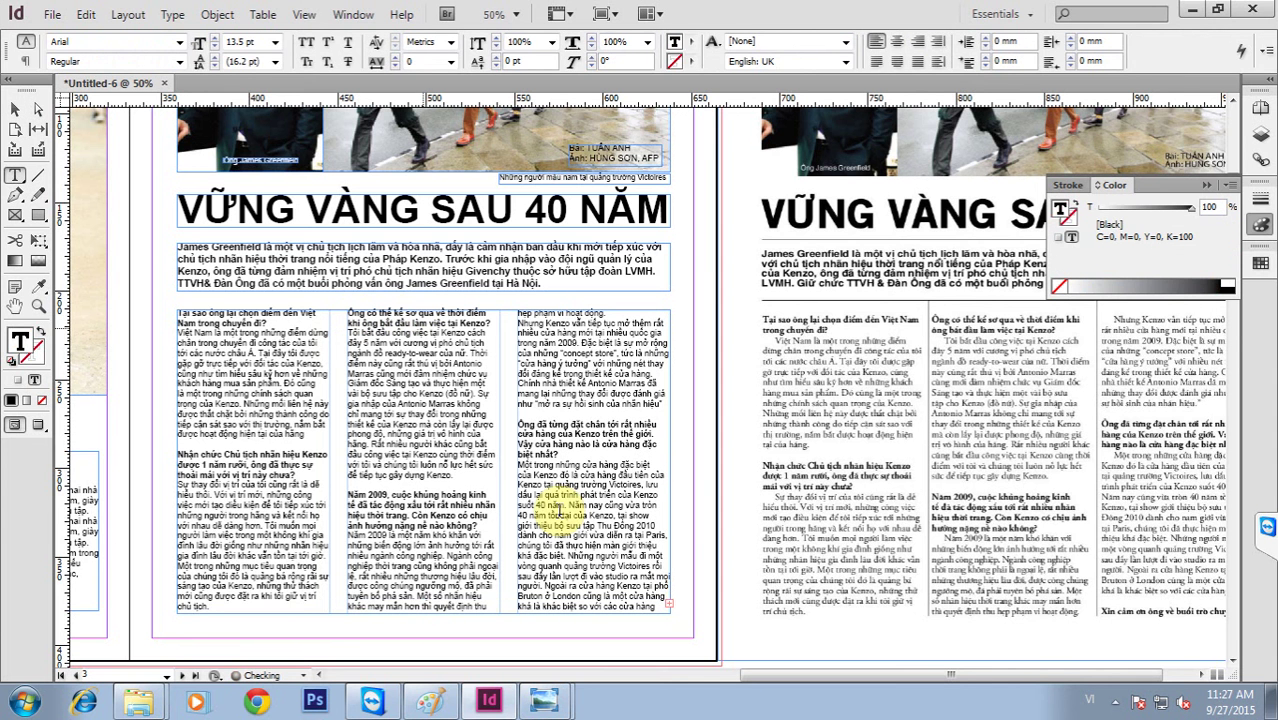
pyautogui.click(425, 478)
pyautogui.press('Escape')
pyautogui.click(460, 483)
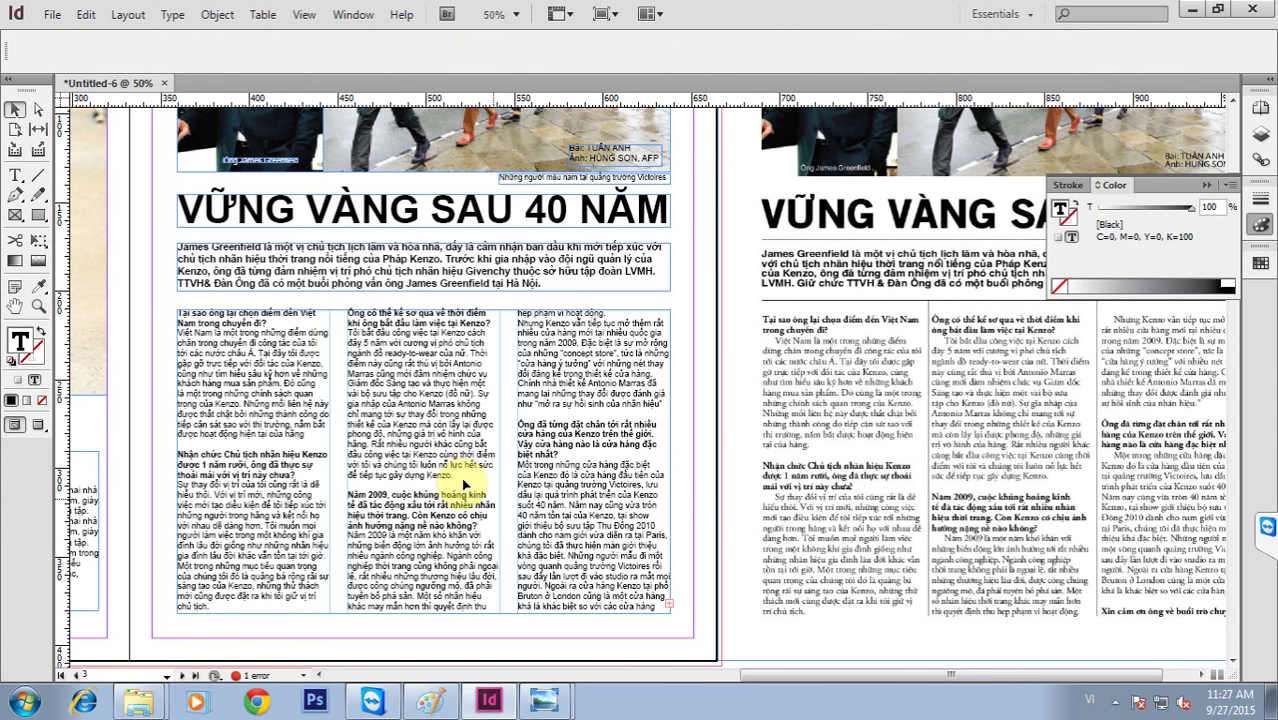
# Give the first answer, beginning "Việt Nam là một trong", a first-line indent of 2 mm.
pyautogui.moveTo(420, 496); pyautogui.dragTo(396, 548)
pyautogui.scroll(-1, 383, 437)
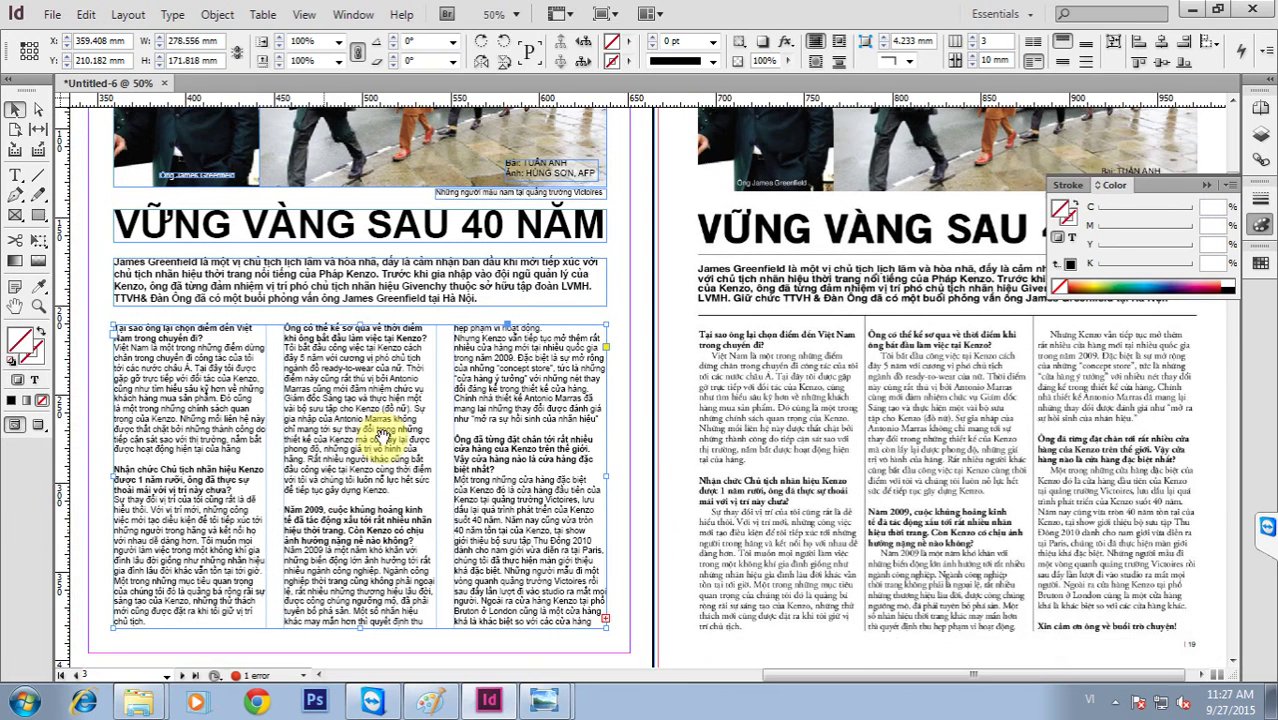
pyautogui.moveTo(383, 436); pyautogui.dragTo(399, 440)
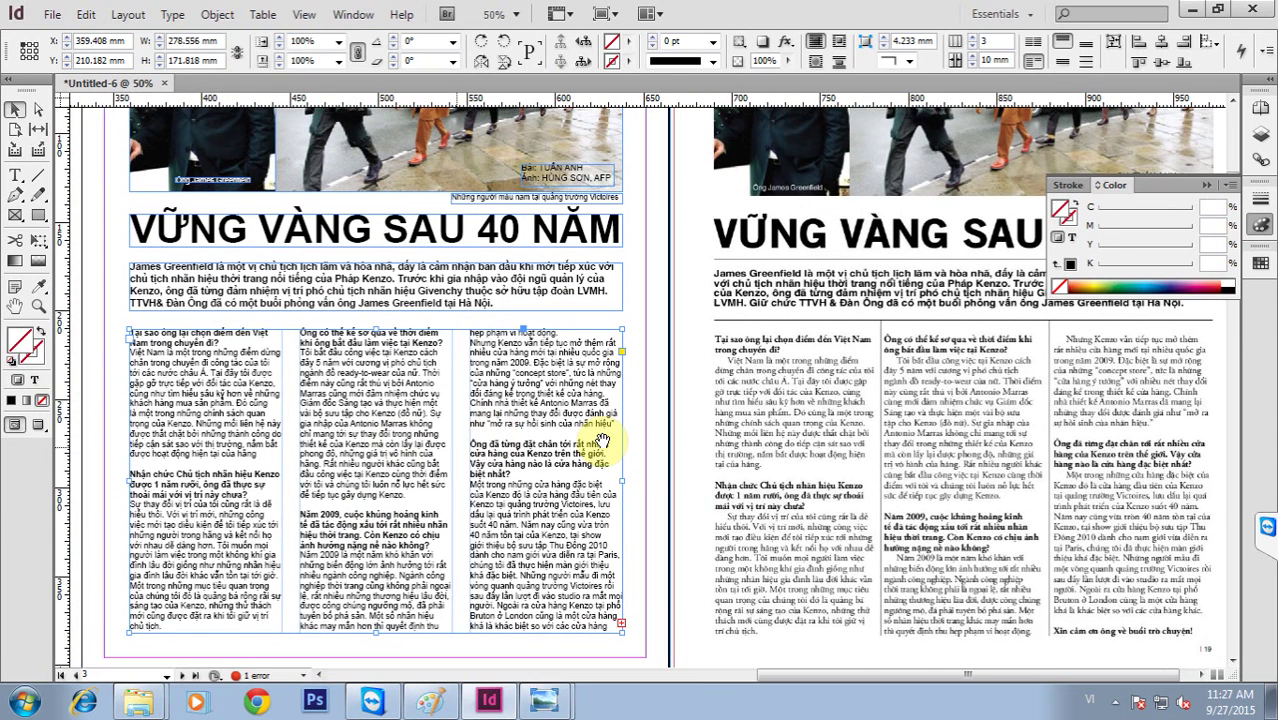
pyautogui.scroll(-1, 637, 453)
pyautogui.hscroll(-1, 637, 453)
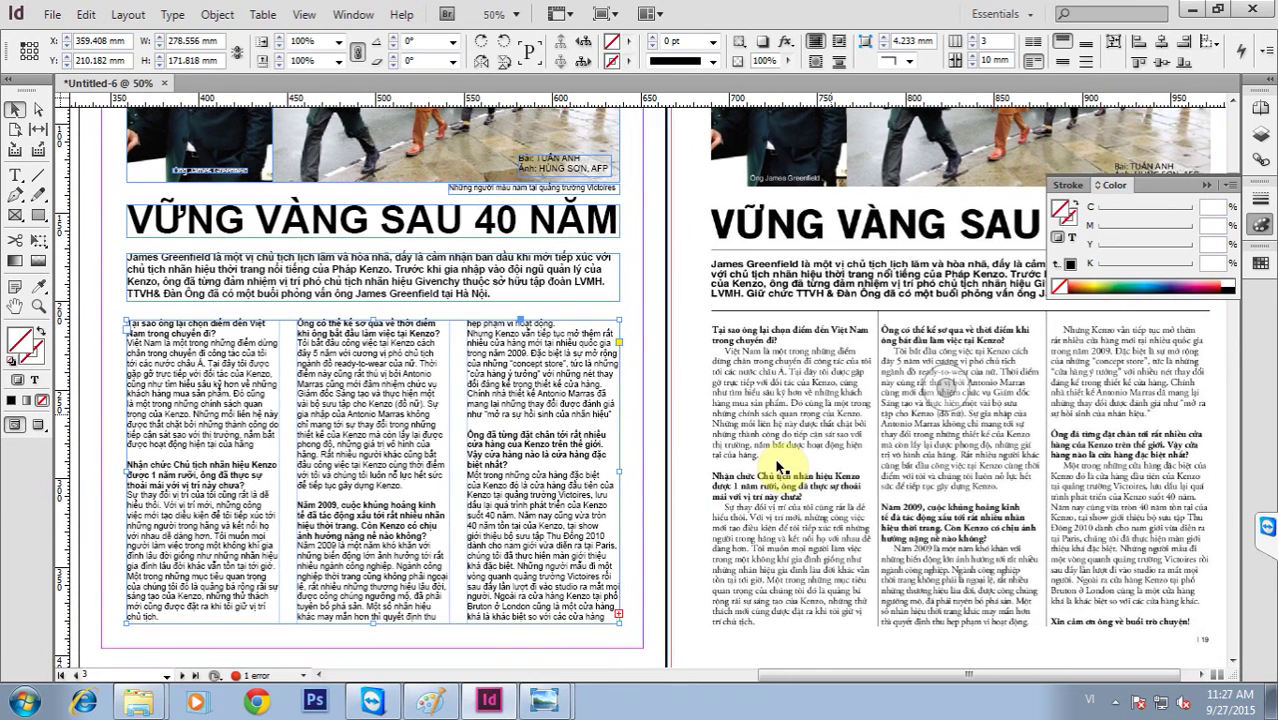
pyautogui.doubleClick(174, 355)
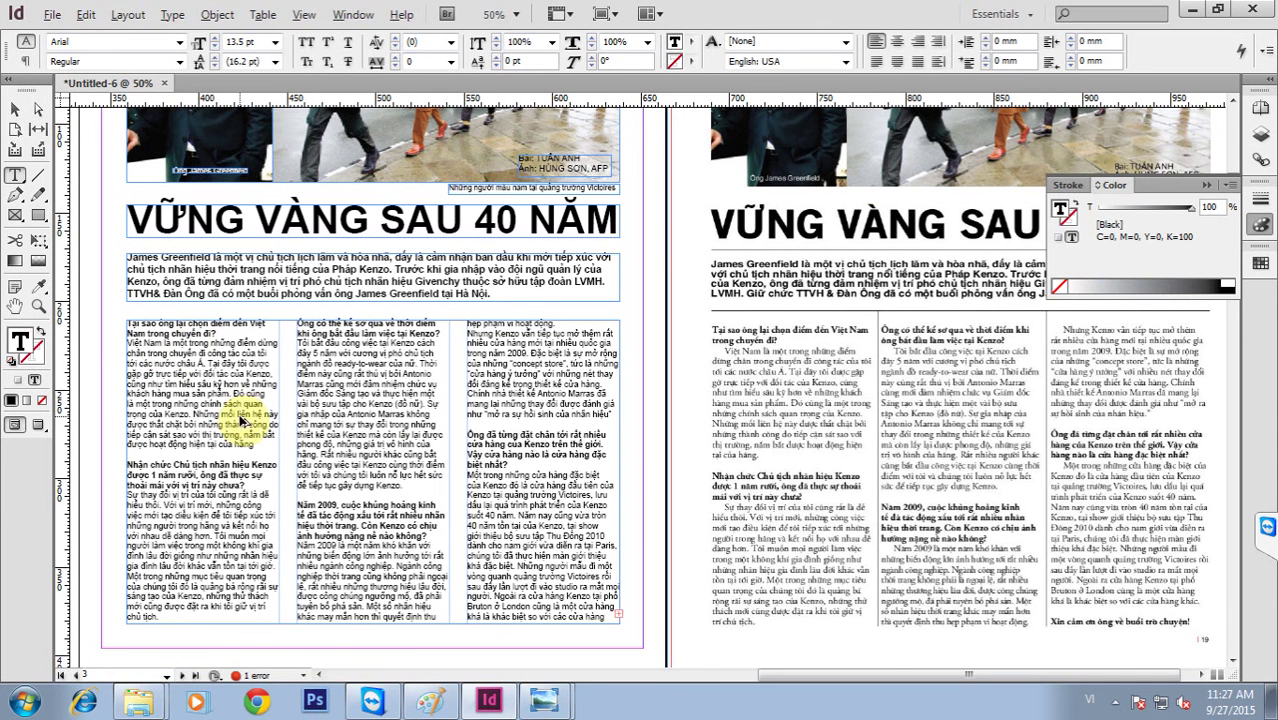
pyautogui.hotkey('ctrl', 'alt', 't')
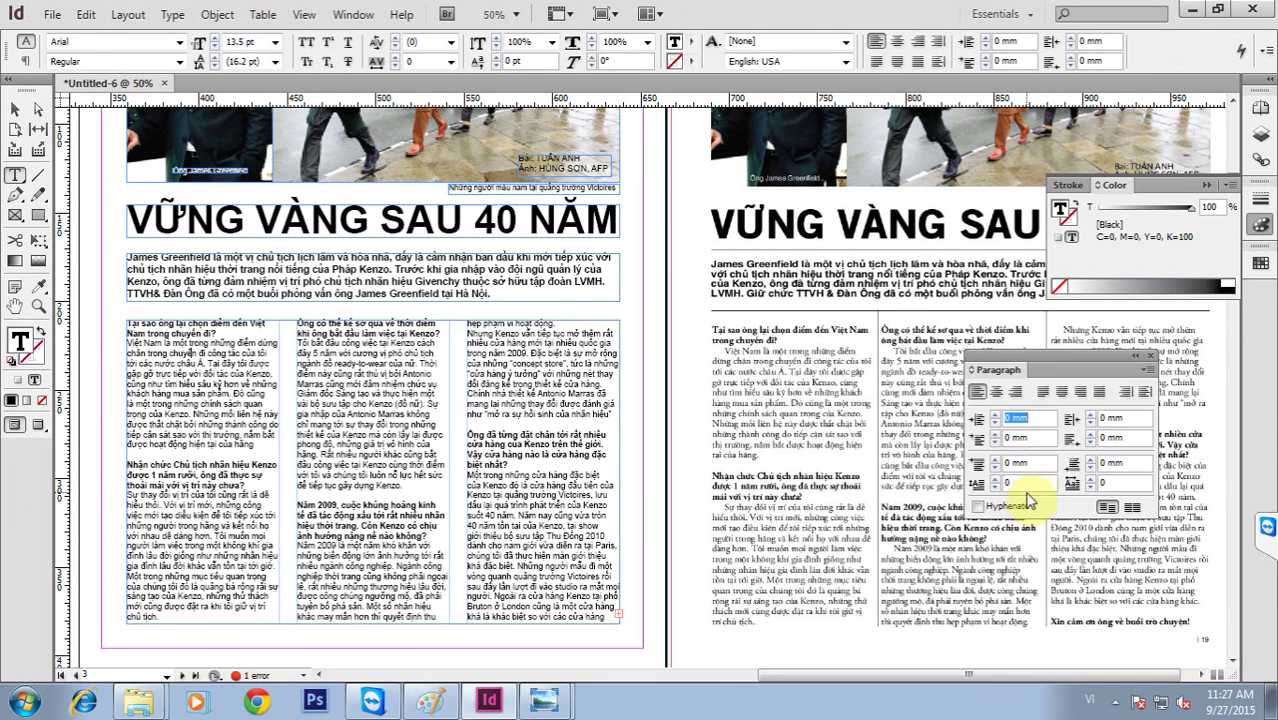
pyautogui.click(997, 434)
pyautogui.click(996, 434)
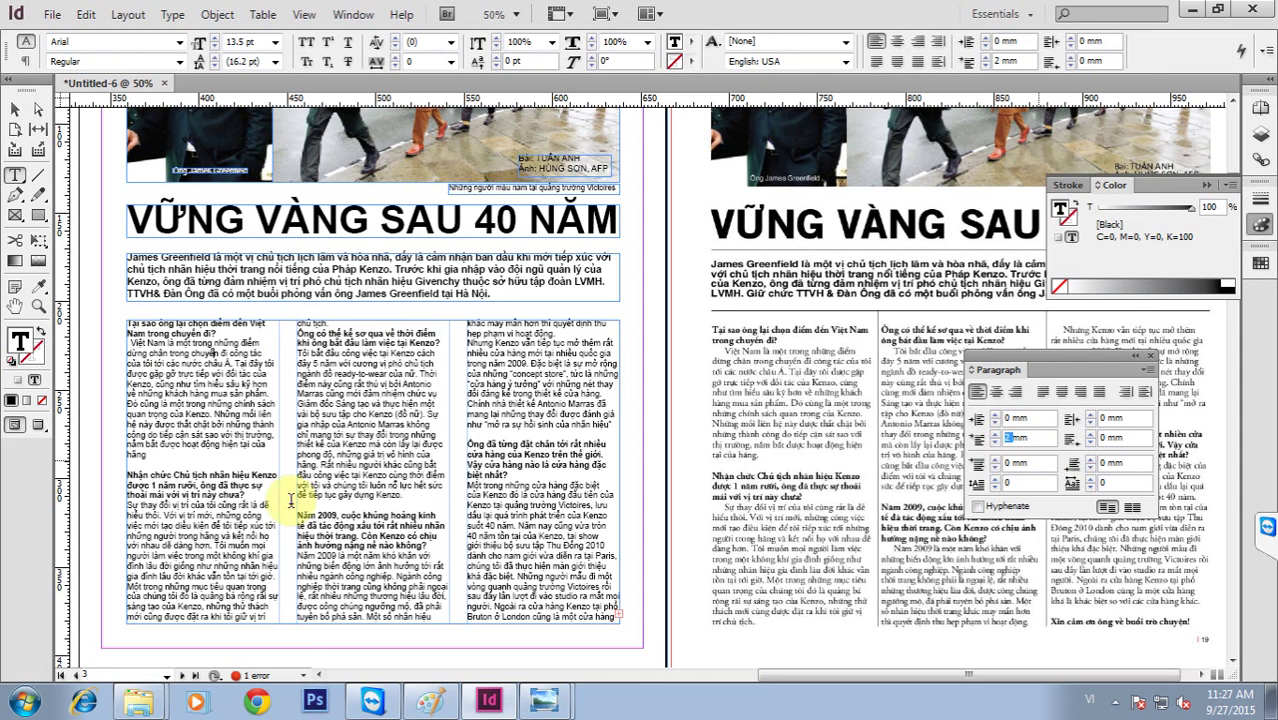
# Give the answers beginning "Sự thay đổi vị trí" and "Tôi bắt đầu công việc" a 2 mm first-line indent.
pyautogui.click(1010, 437)
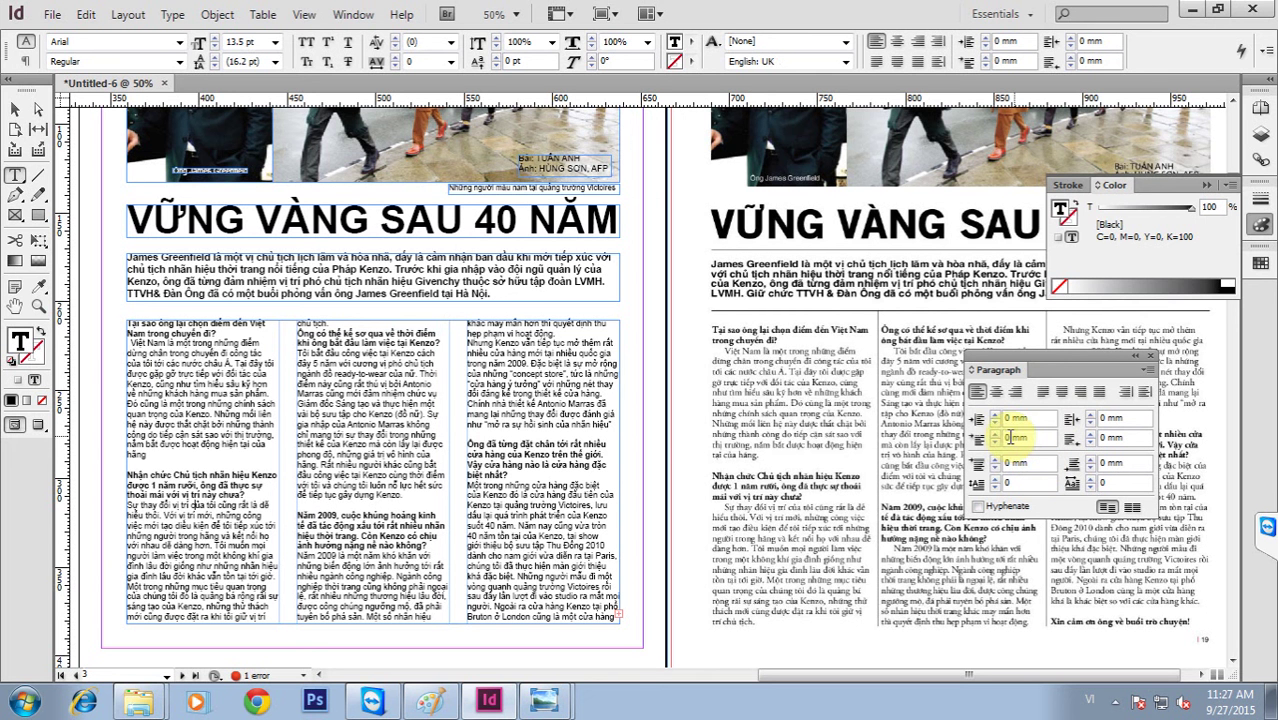
pyautogui.doubleClick(1010, 437)
pyautogui.write('2')
pyautogui.press('Return')
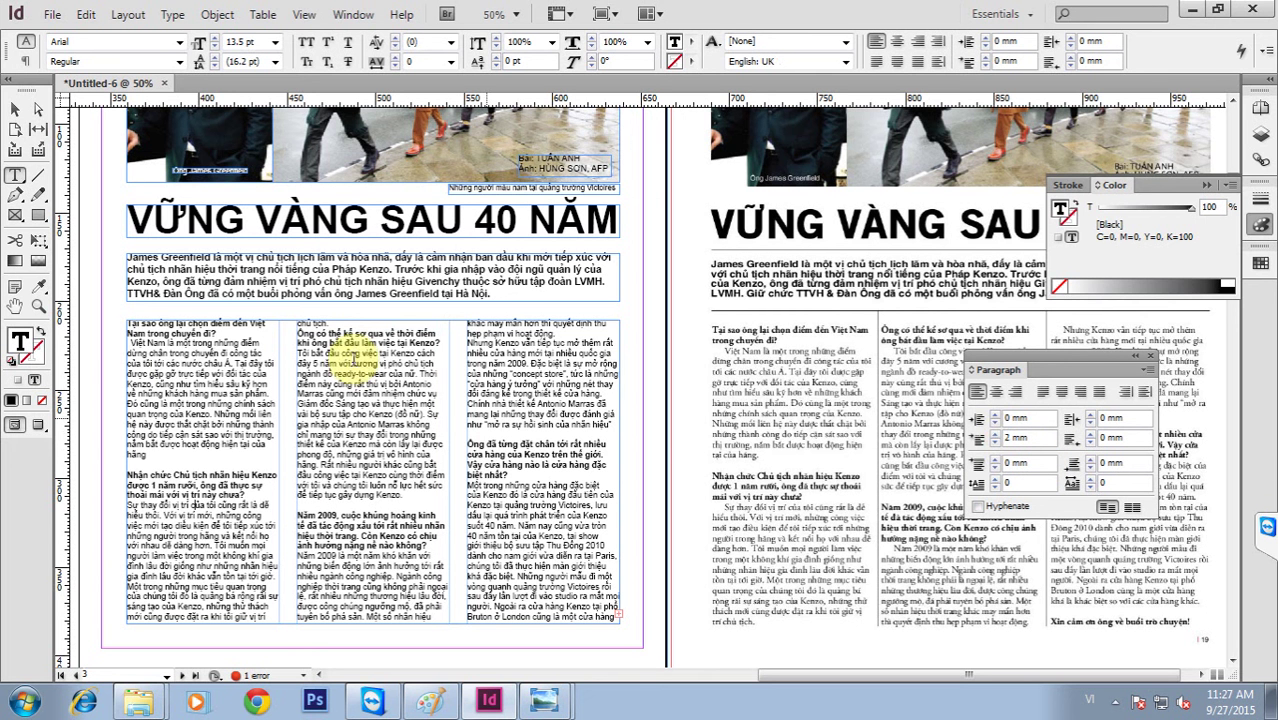
pyautogui.click(345, 353)
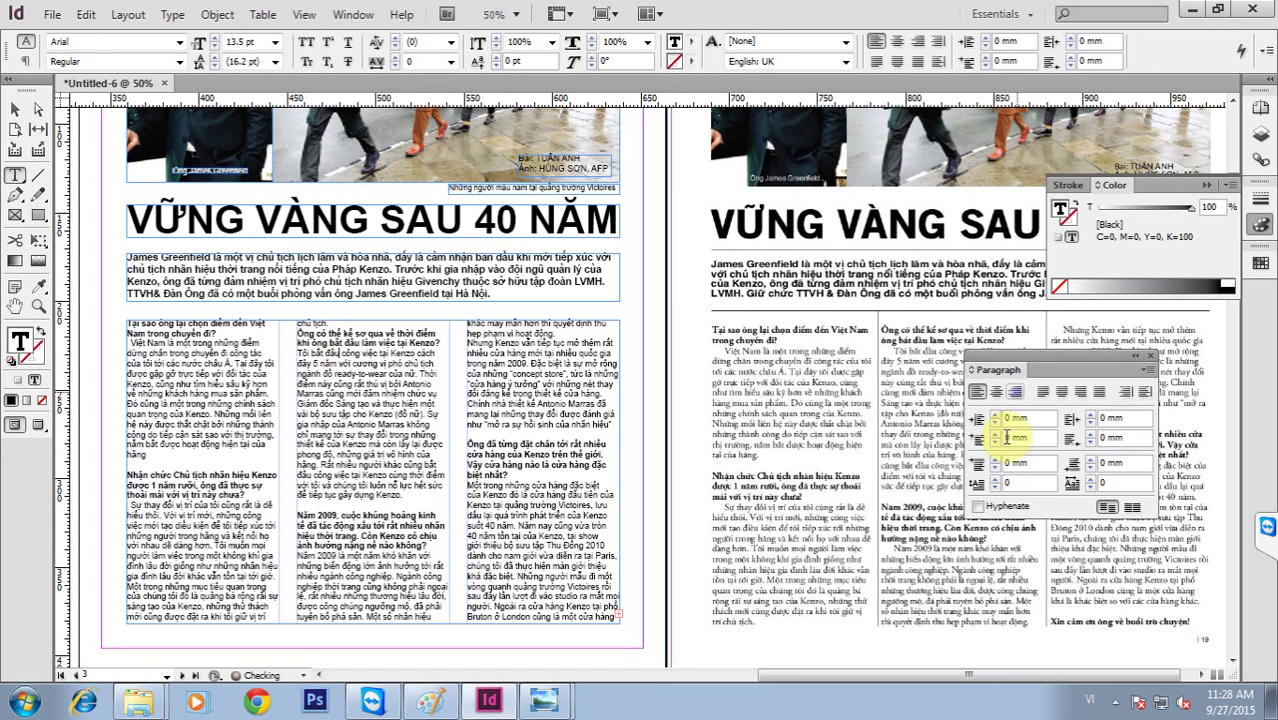
pyautogui.write('2')
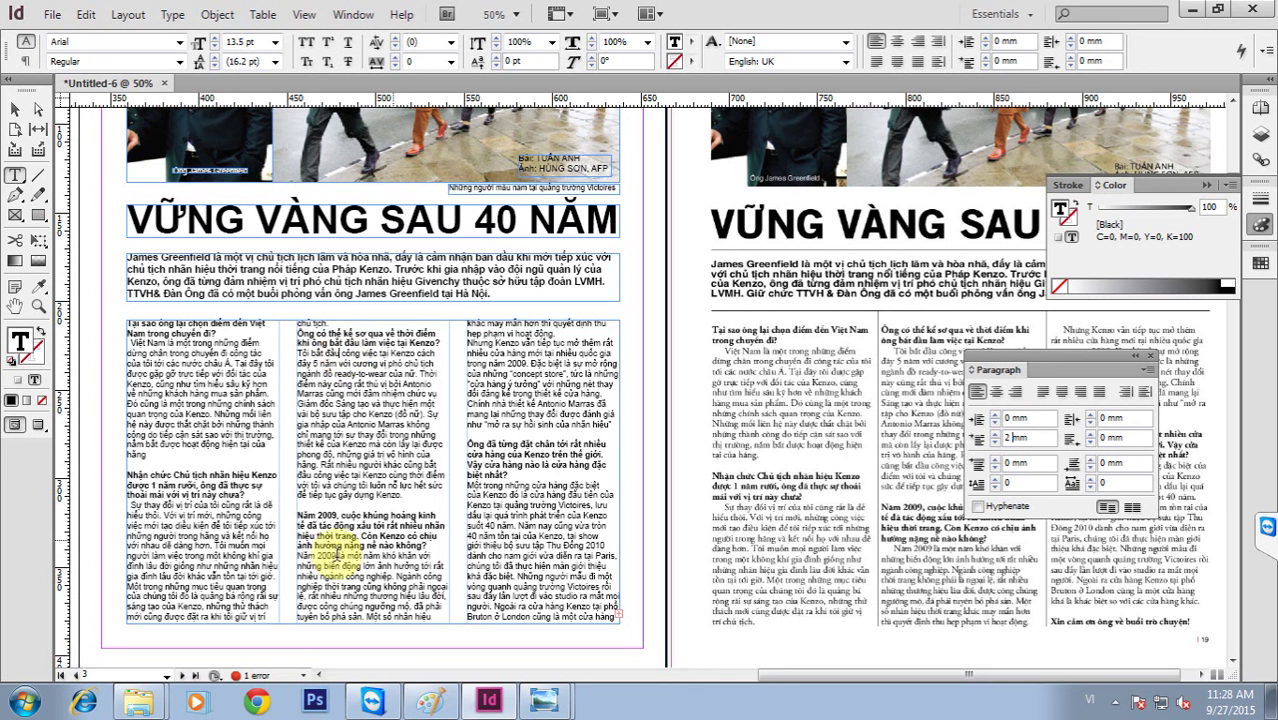
pyautogui.press('Return')
# Give the answers beginning "Năm 2009 là một năm" and "Một trong những cửa hàng" a 2 mm first-line indent.
pyautogui.click(1010, 440)
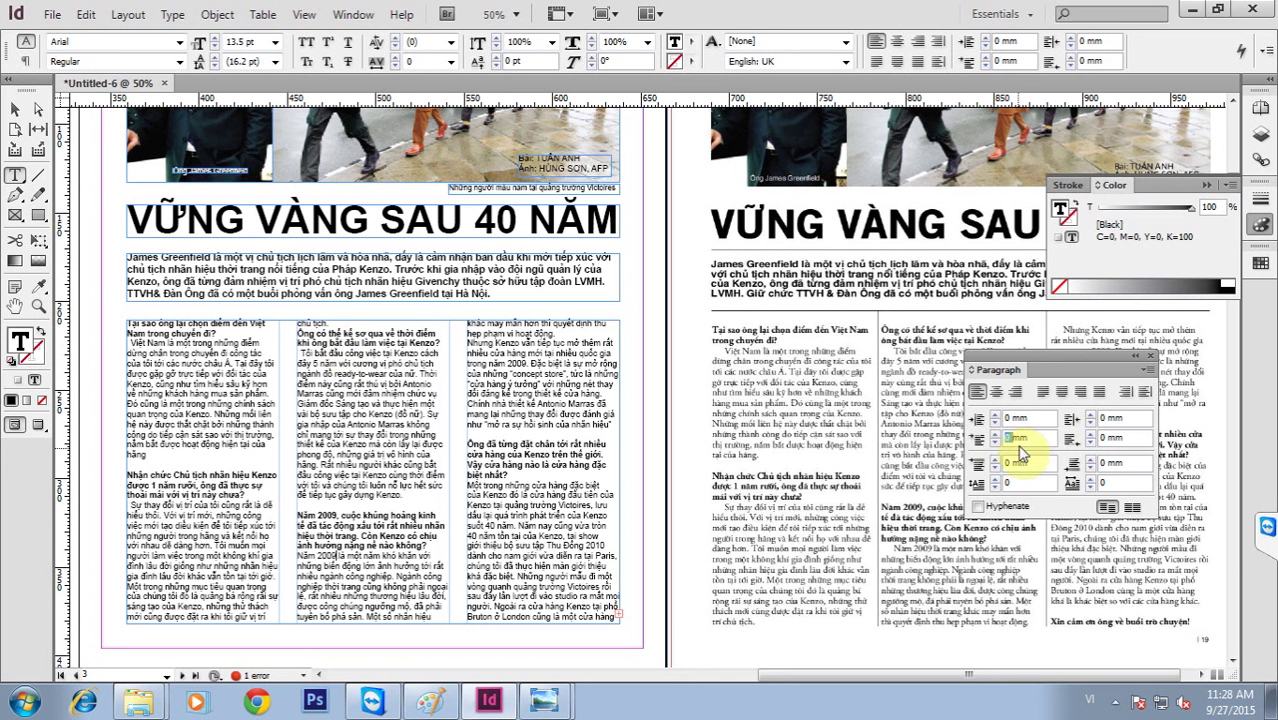
pyautogui.write('2')
pyautogui.press('Return')
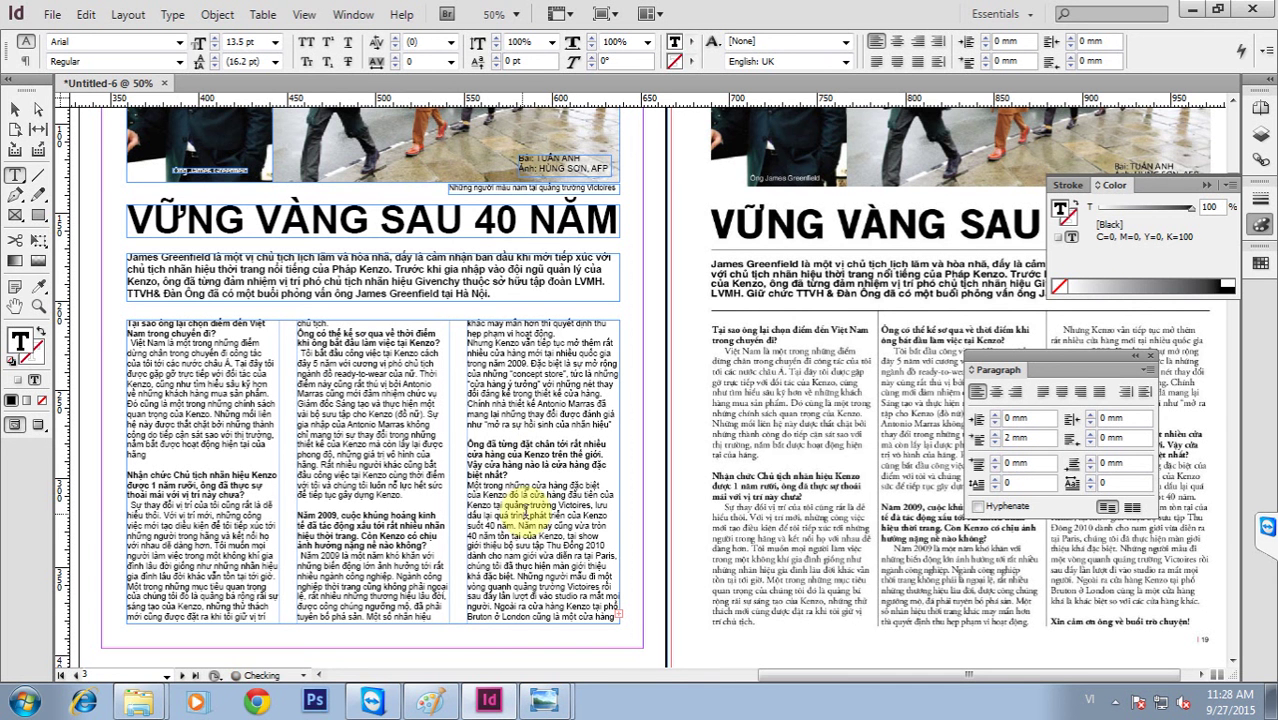
pyautogui.click(944, 487)
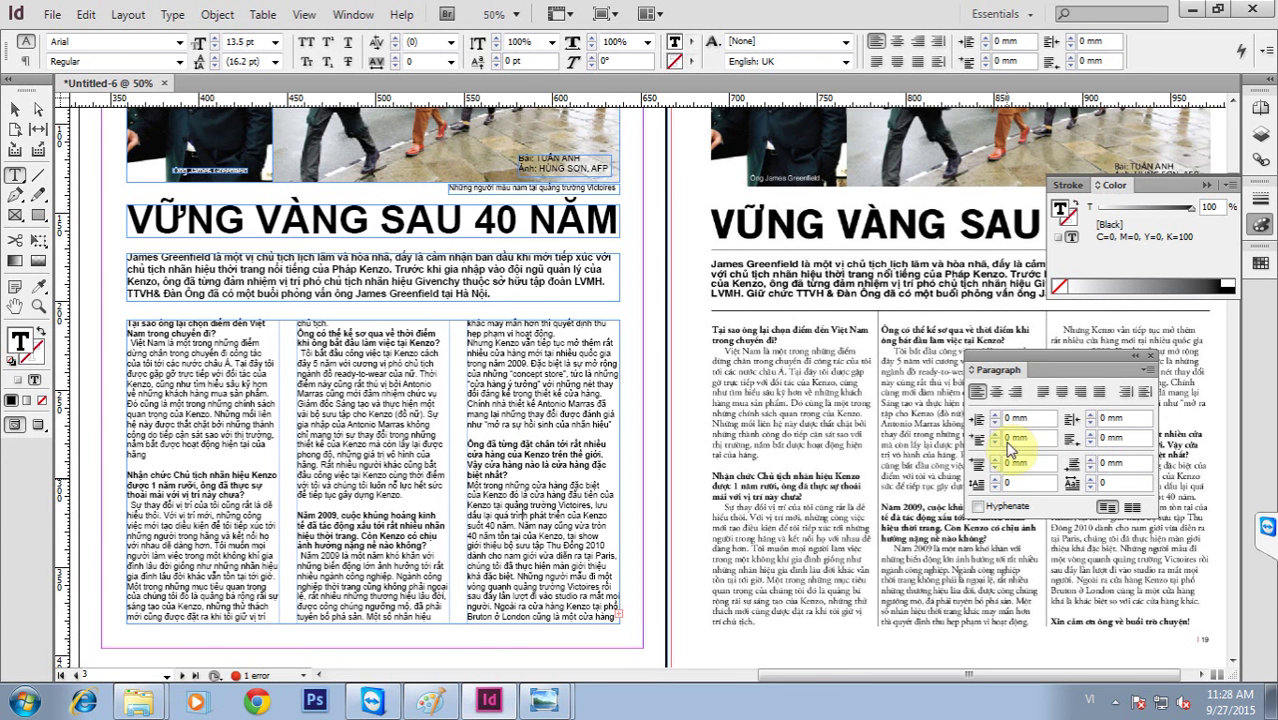
pyautogui.write('32')
pyautogui.click(722, 507)
pyautogui.press('Escape')
pyautogui.click(590, 513)
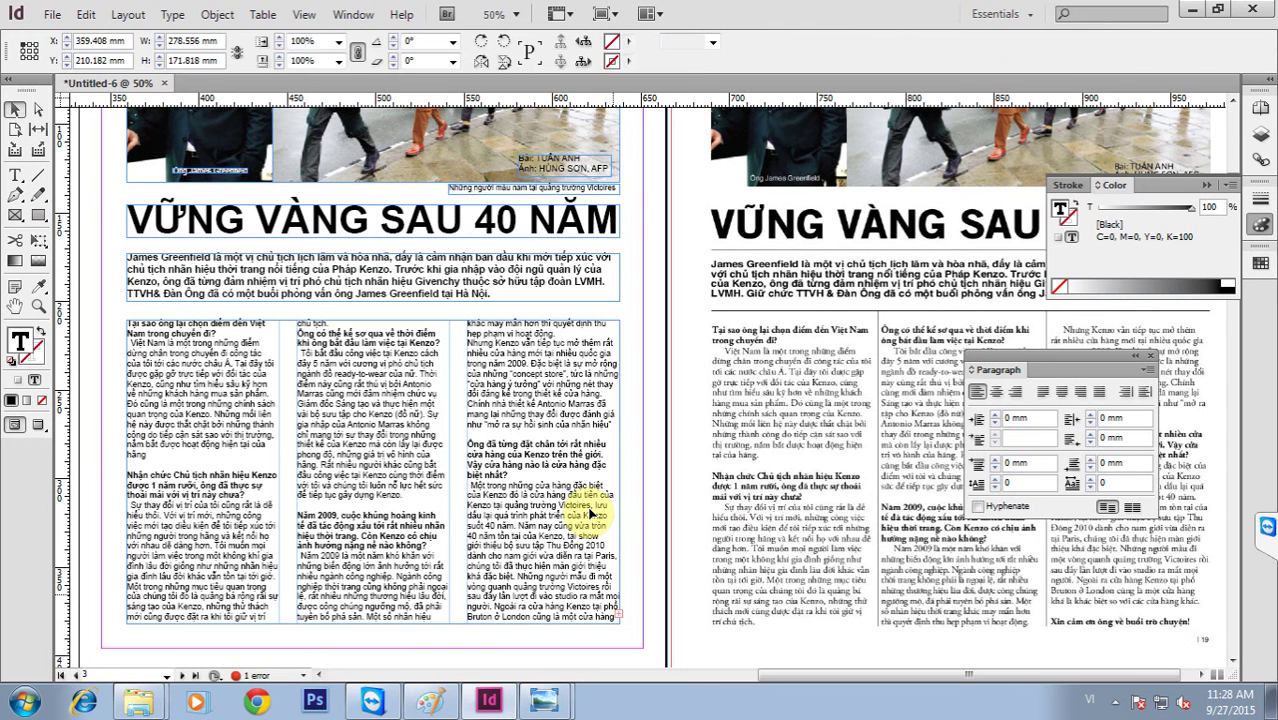
# Reduce the column gutter of the three-column article frame to 7 mm in the text frame options.
pyautogui.moveTo(637, 495); pyautogui.dragTo(868, 440)
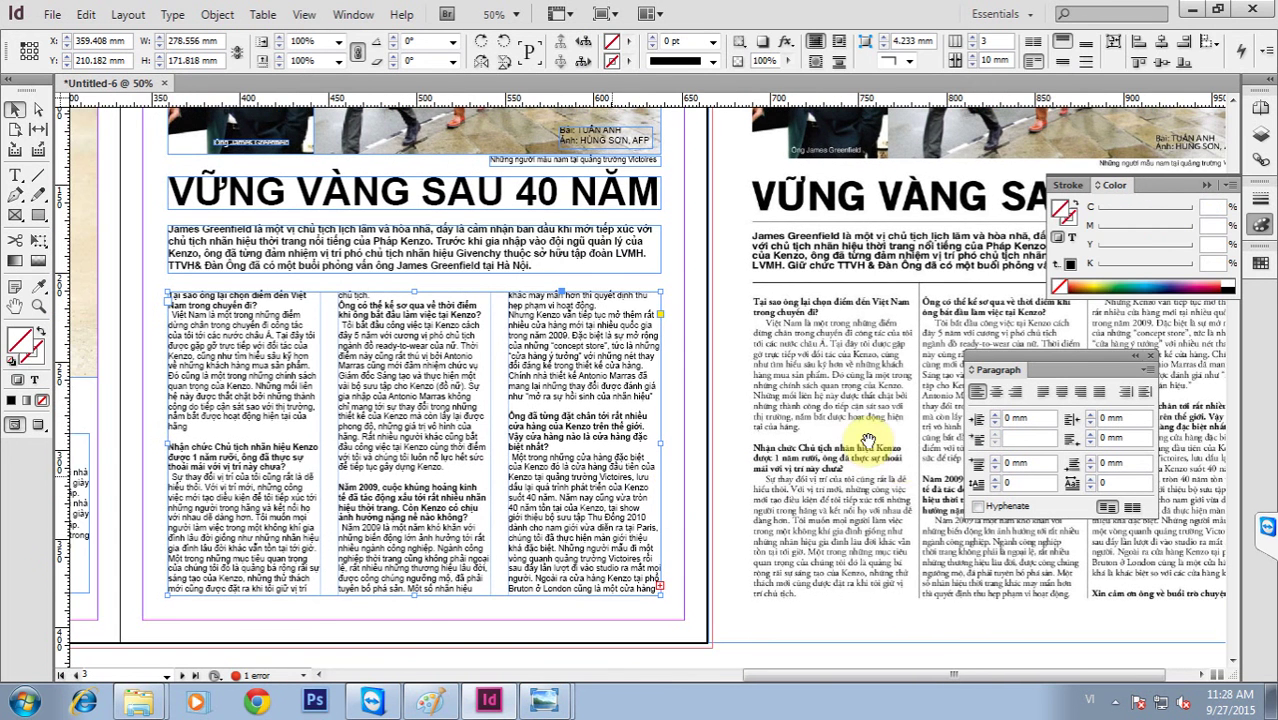
pyautogui.hotkey('ctrl', 'alt', 't')
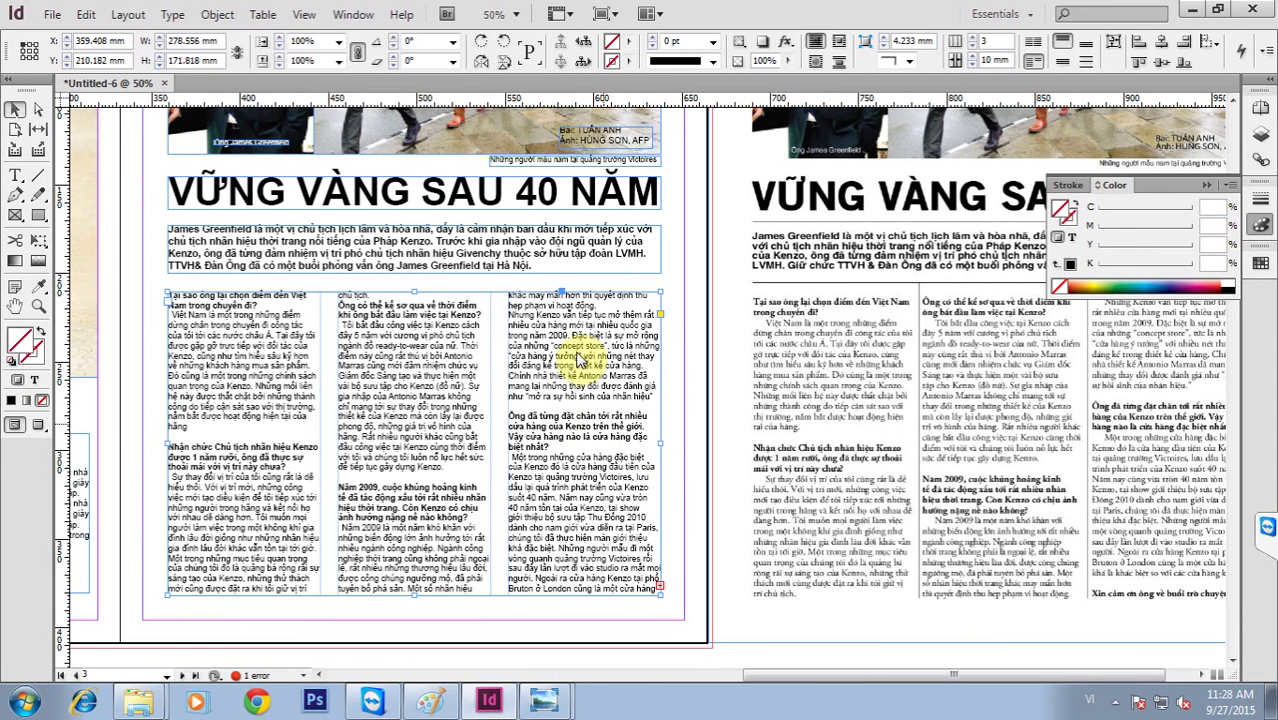
pyautogui.hotkey('ctrl', 'b')
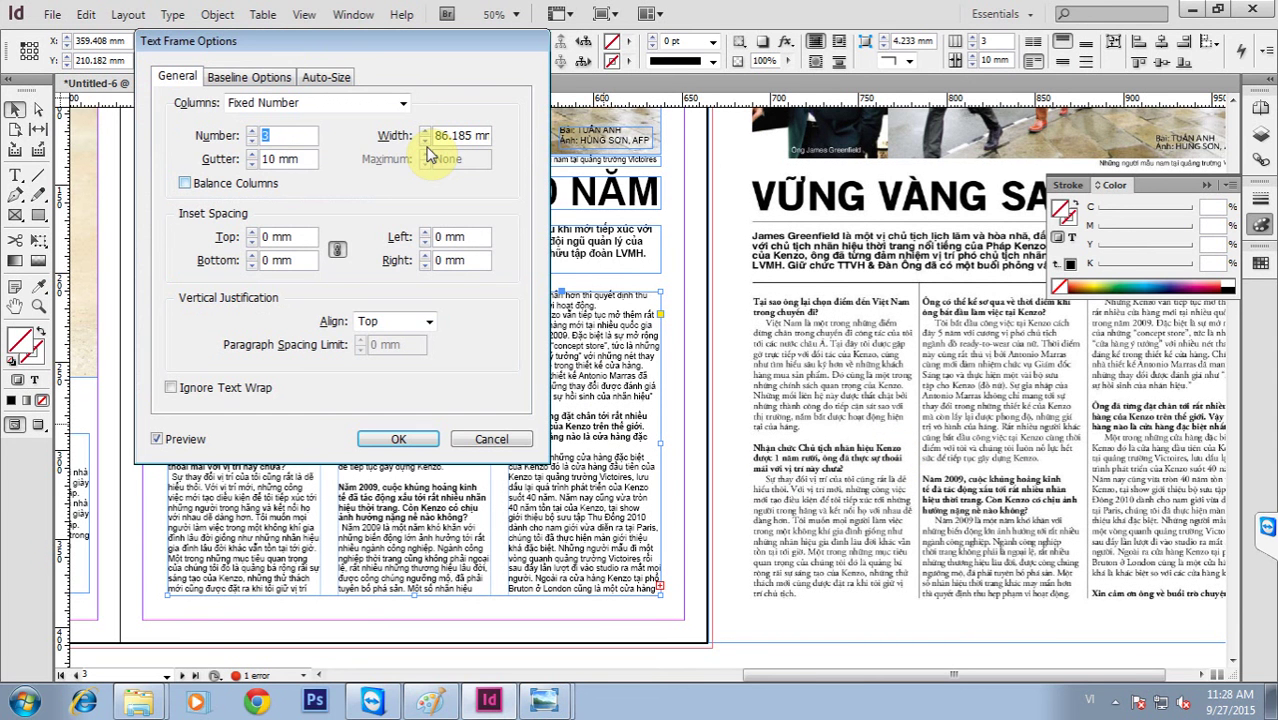
pyautogui.click(252, 164)
pyautogui.click(252, 164)
pyautogui.click(252, 164)
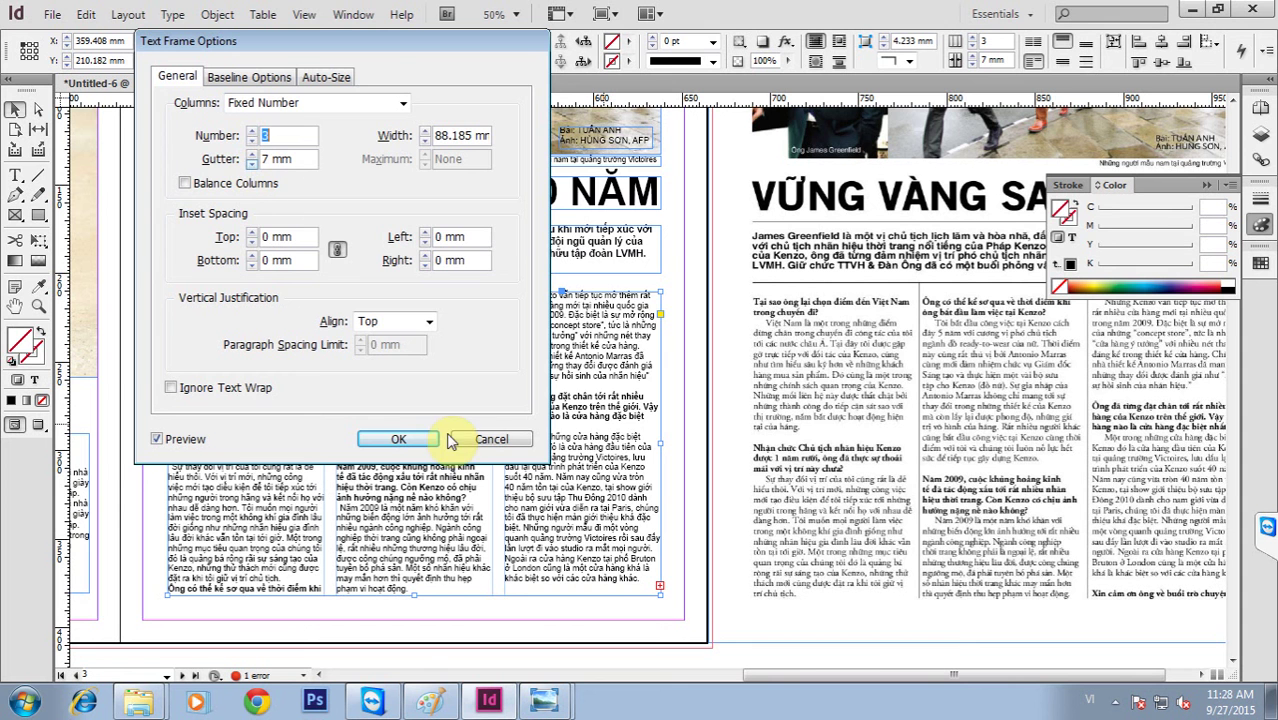
pyautogui.click(393, 441)
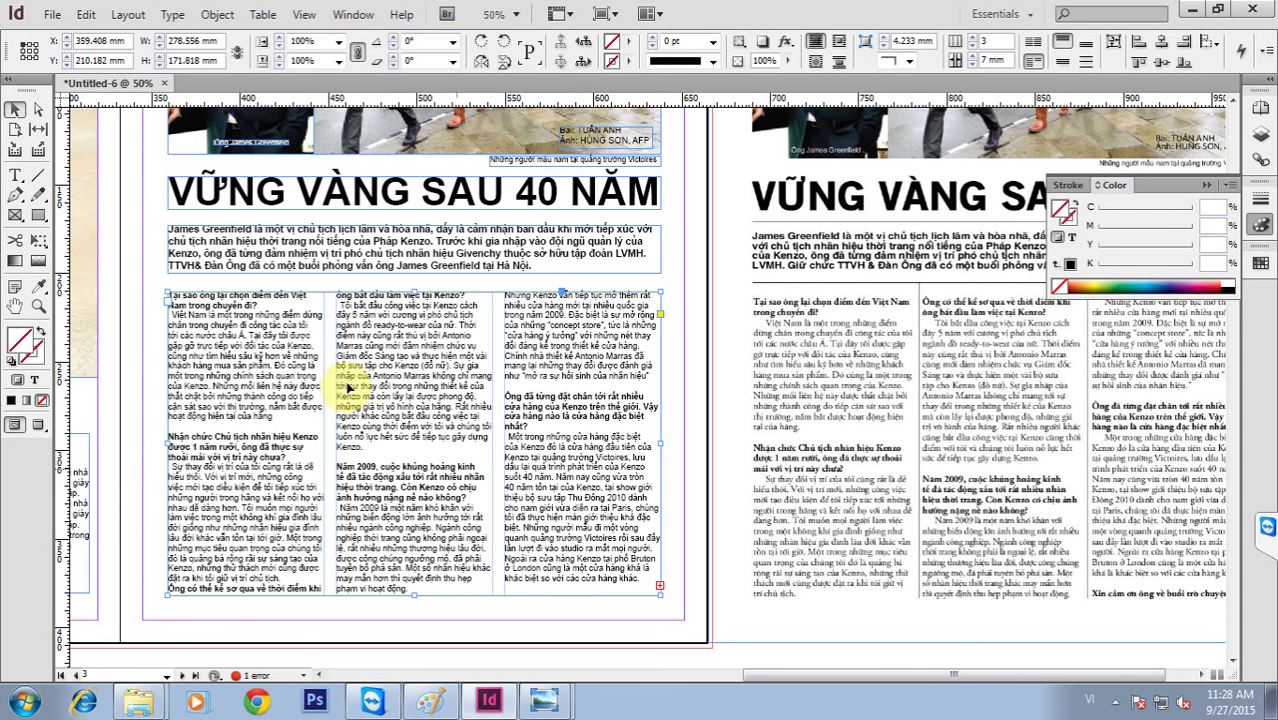
# Shorten the three-column article frame from its lower edge to about 167 mm high.
pyautogui.scroll(4, 490, 578)
pyautogui.moveTo(447, 602); pyautogui.dragTo(678, 562)
pyautogui.moveTo(846, 248); pyautogui.dragTo(681, 400)
pyautogui.keyDown('ctrl'); pyautogui.keyDown('alt'); pyautogui.click(778, 442); pyautogui.keyUp('alt'); pyautogui.keyUp('ctrl')
pyautogui.scroll(1, 857, 567)
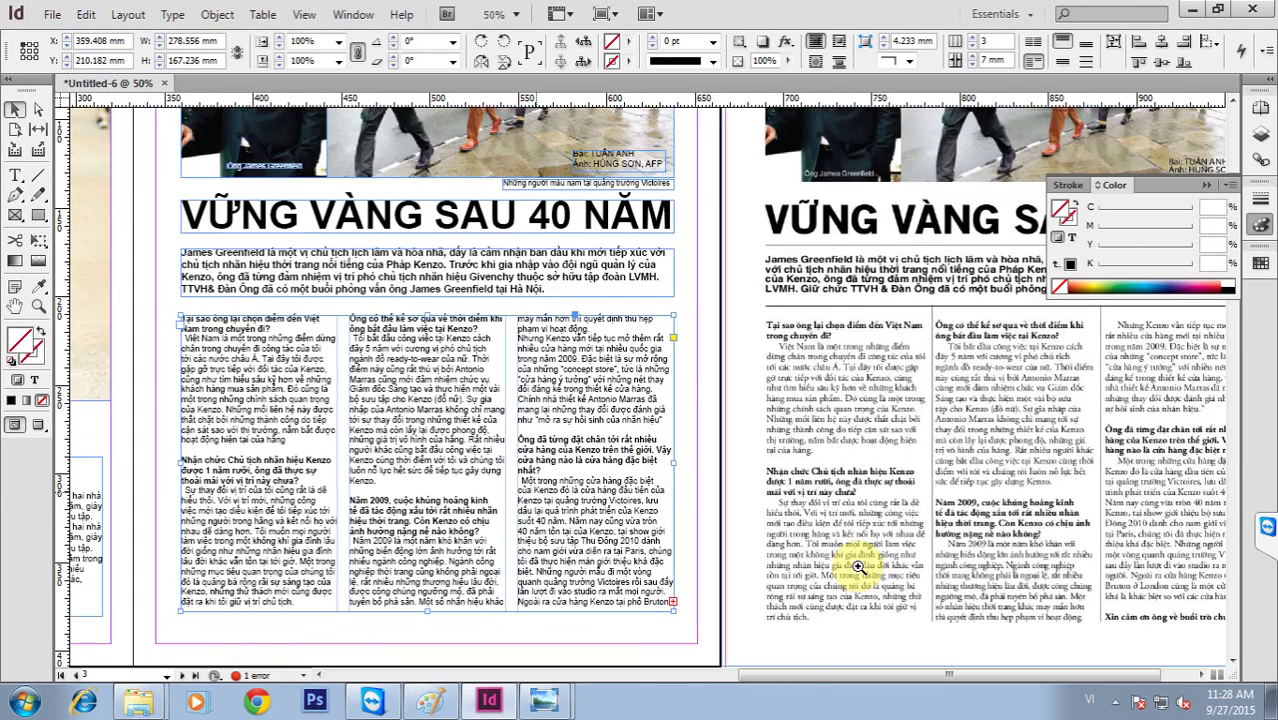
# Set the tracking of the second-column answer beginning "Tôi bắt đầu công việc" to -10.
pyautogui.scroll(3, 508, 398)
pyautogui.tripleClick(417, 294)
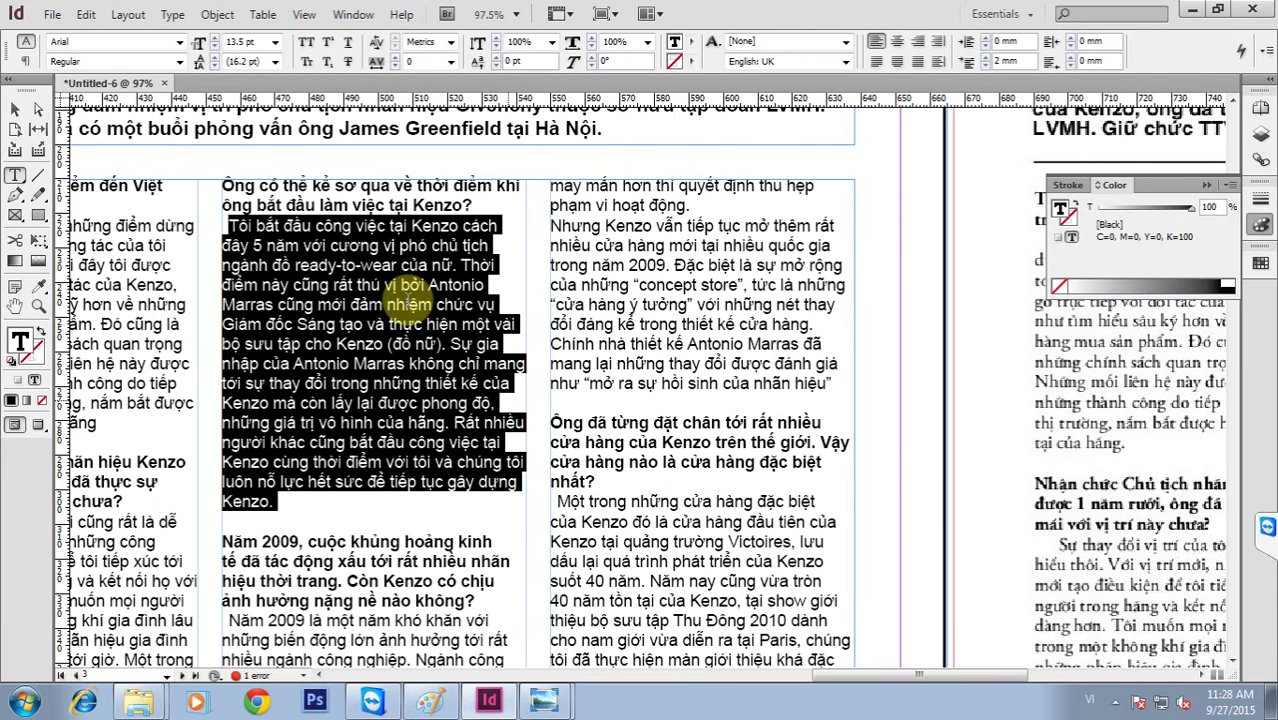
pyautogui.click(396, 67)
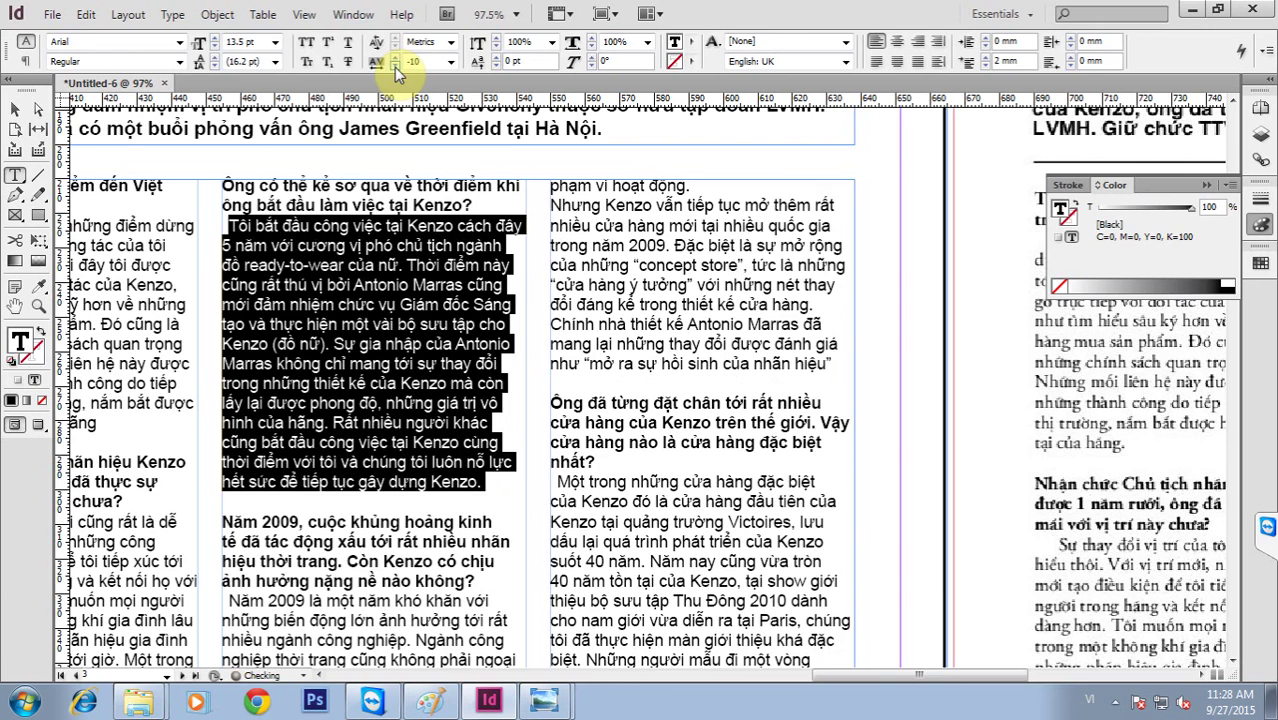
# Compare the text flow and line breaks of the three-column article with the reference page.
pyautogui.press('Escape')
pyautogui.click(583, 378)
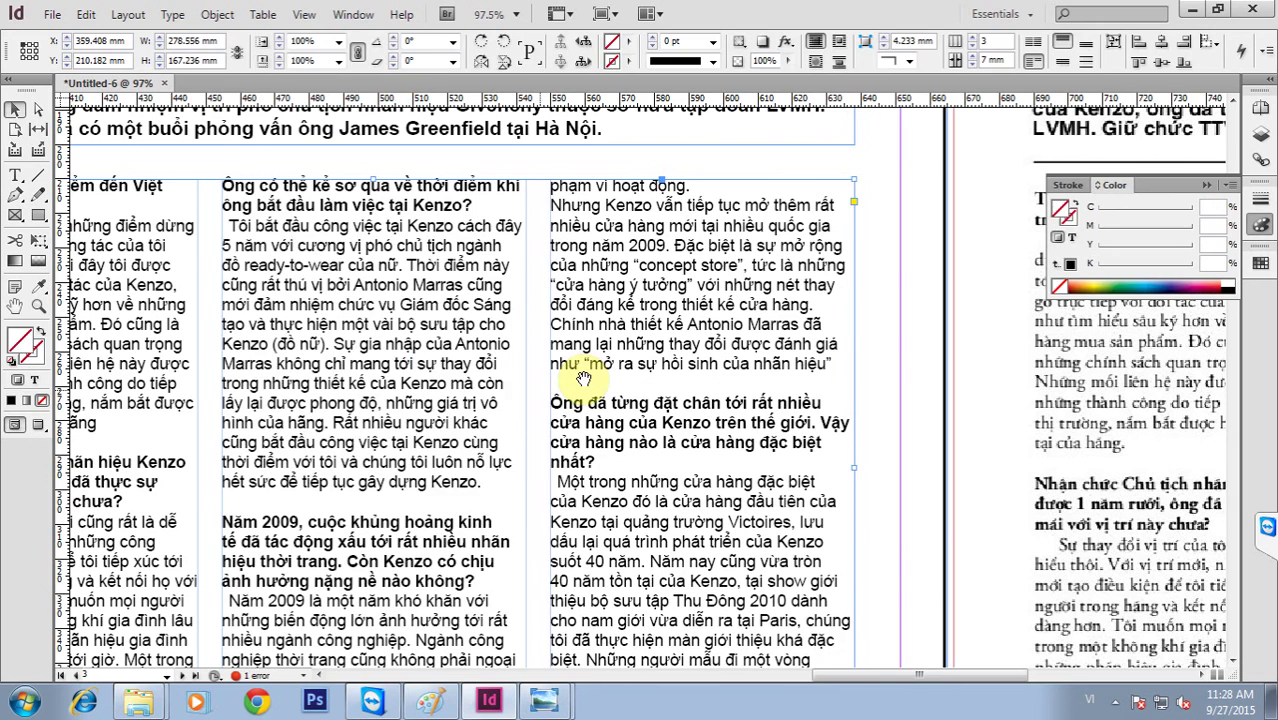
pyautogui.moveTo(583, 378); pyautogui.dragTo(783, 247)
pyautogui.keyDown('ctrl'); pyautogui.keyDown('alt'); pyautogui.click(678, 358); pyautogui.keyUp('alt'); pyautogui.keyUp('ctrl')
pyautogui.moveTo(935, 340); pyautogui.dragTo(734, 368)
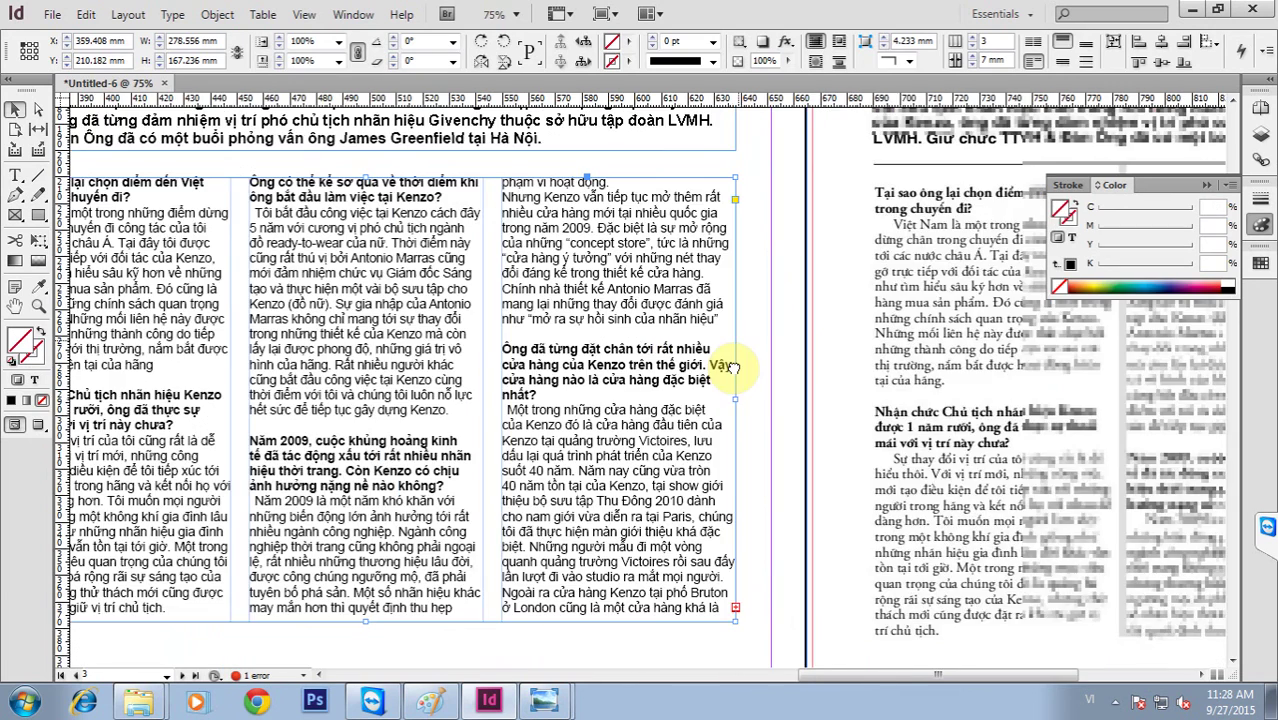
pyautogui.moveTo(1177, 345); pyautogui.dragTo(709, 373)
pyautogui.scroll(-1, 858, 313)
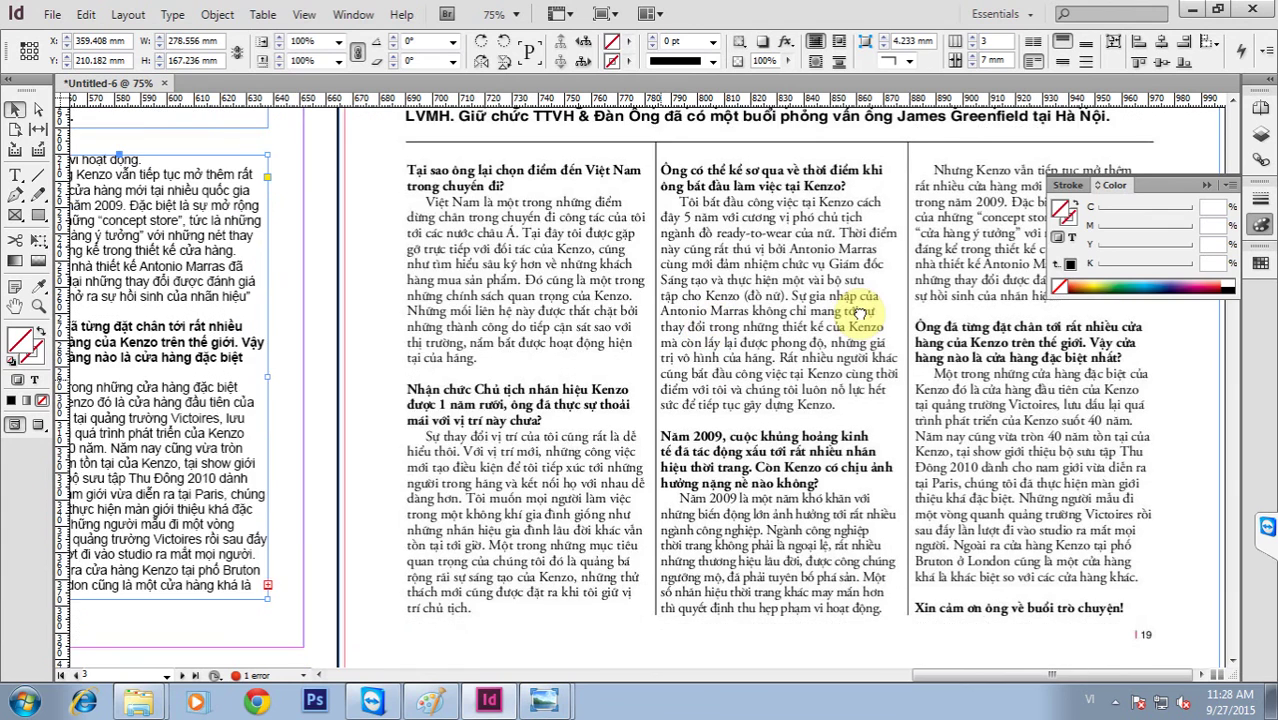
pyautogui.scroll(1, 697, 401)
pyautogui.moveTo(697, 401); pyautogui.dragTo(836, 456)
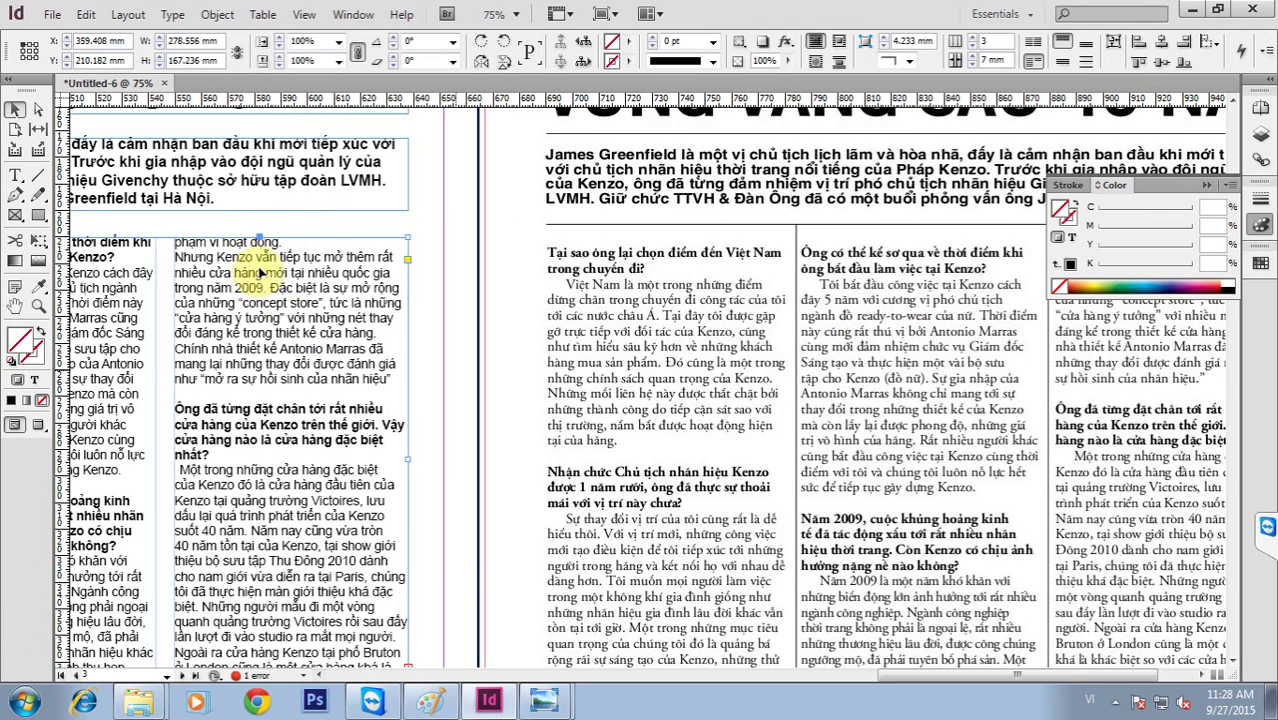
# Set the tracking of the bold third-column question beginning "Ông đã từng đặt chân" to -10.
pyautogui.moveTo(565, 471); pyautogui.dragTo(371, 396)
pyautogui.doubleClick(371, 396)
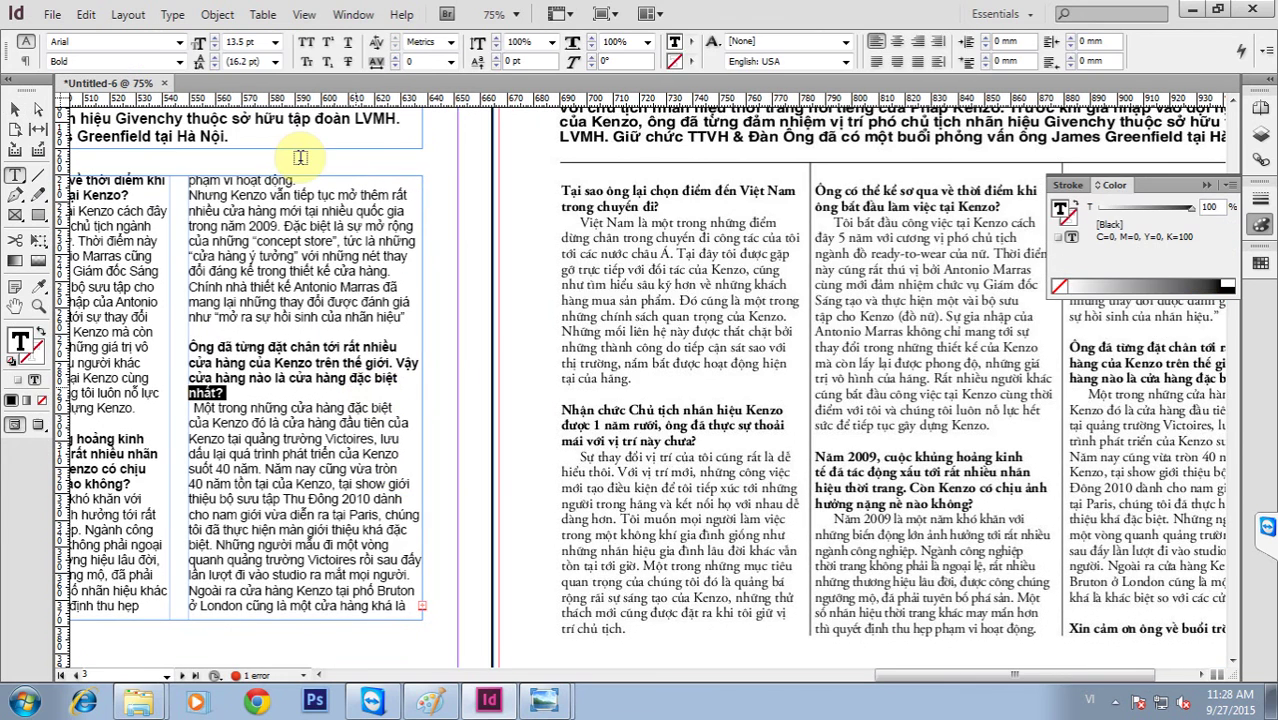
pyautogui.hotkey('ctrl', 'shift', 'Up')
pyautogui.click(394, 65)
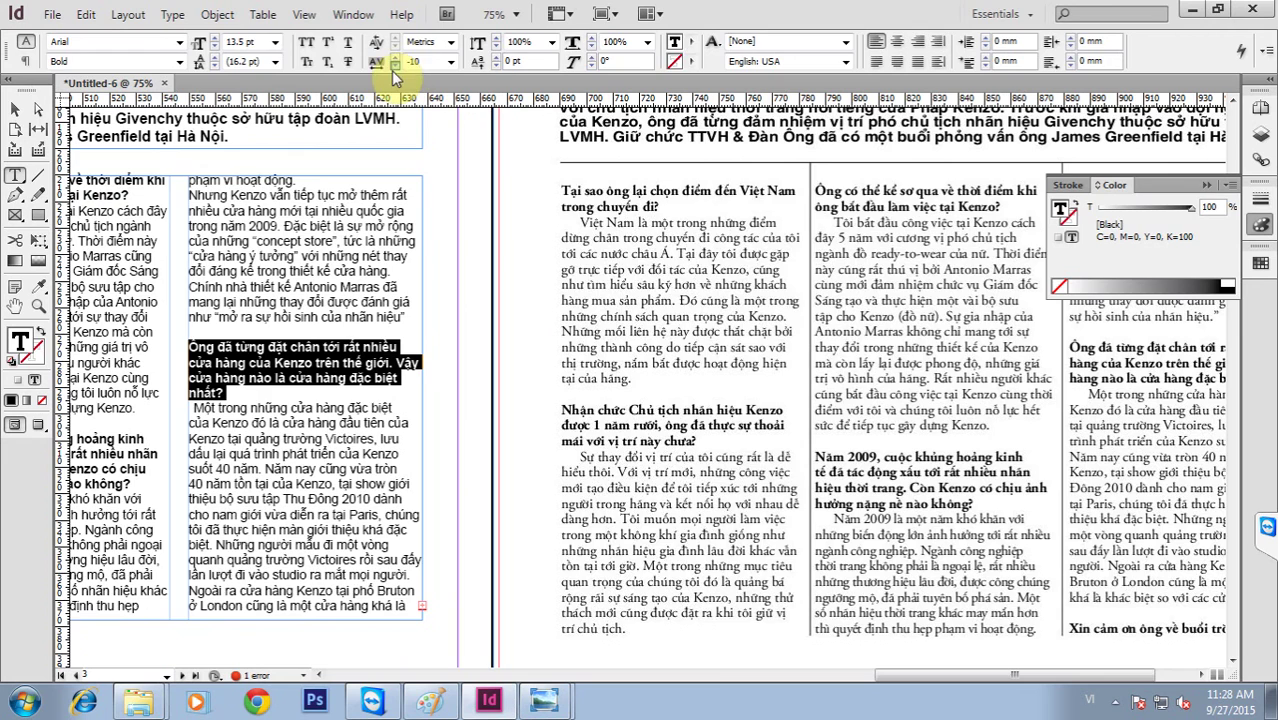
pyautogui.press('Escape')
# Extend the three-column article frame from its lower edge to about 172 mm high.
pyautogui.moveTo(248, 491); pyautogui.dragTo(543, 474)
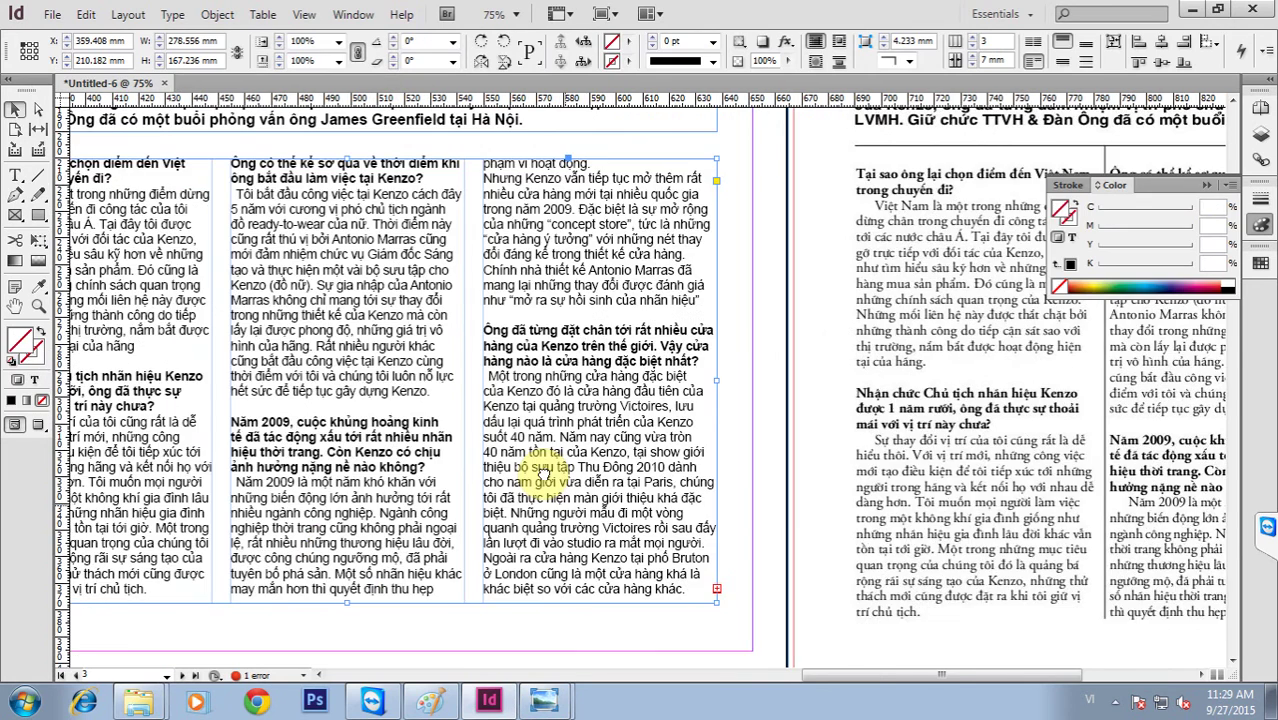
pyautogui.moveTo(246, 413); pyautogui.dragTo(261, 432)
pyautogui.moveTo(968, 404); pyautogui.dragTo(856, 452)
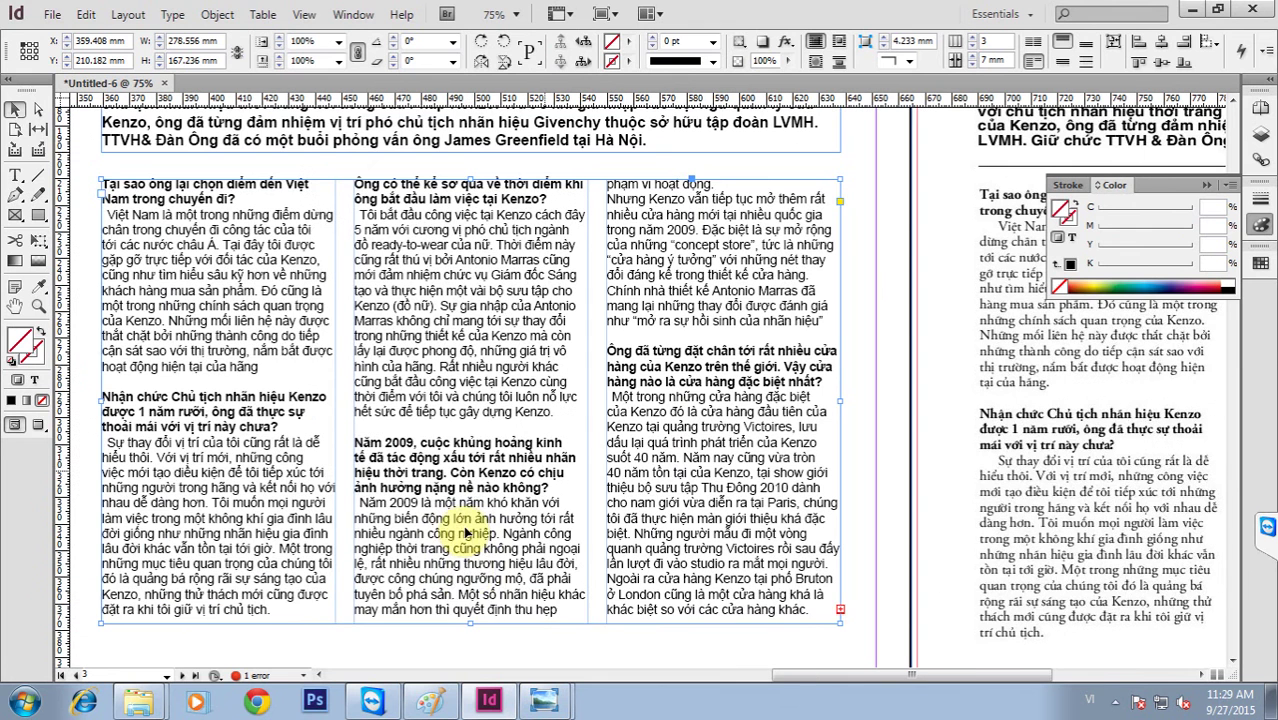
pyautogui.doubleClick(471, 572)
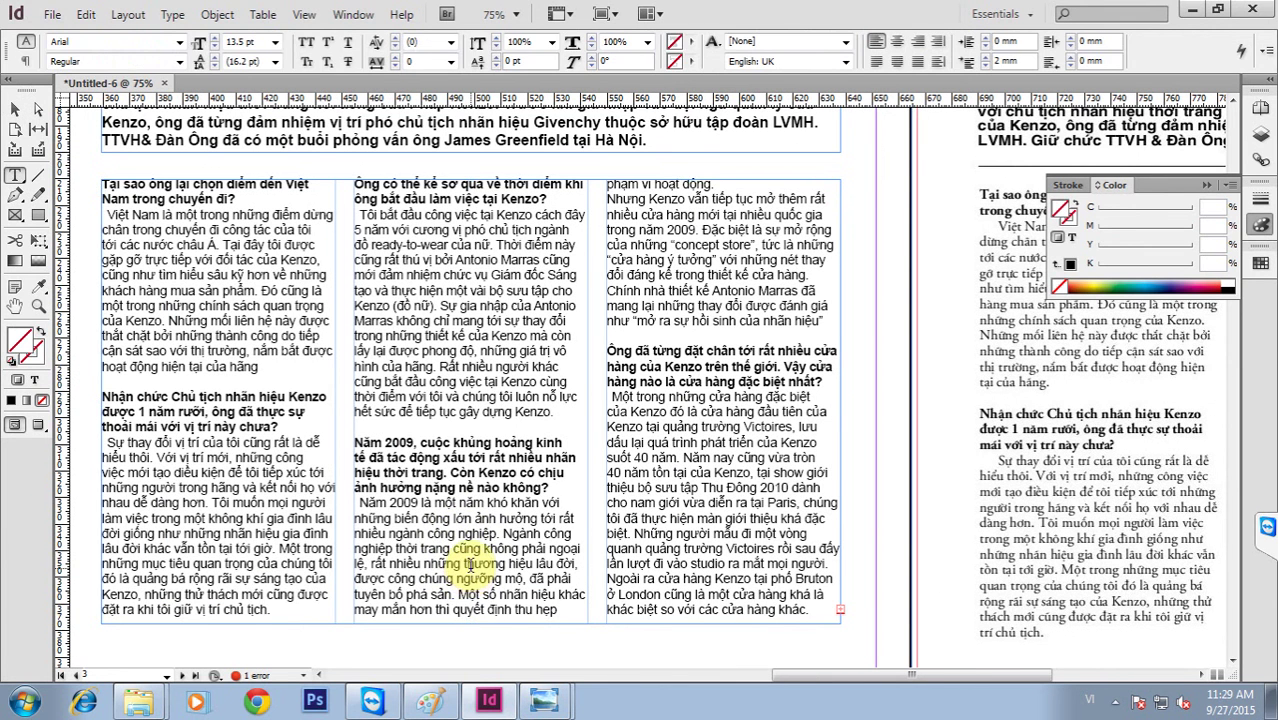
pyautogui.tripleClick(471, 572)
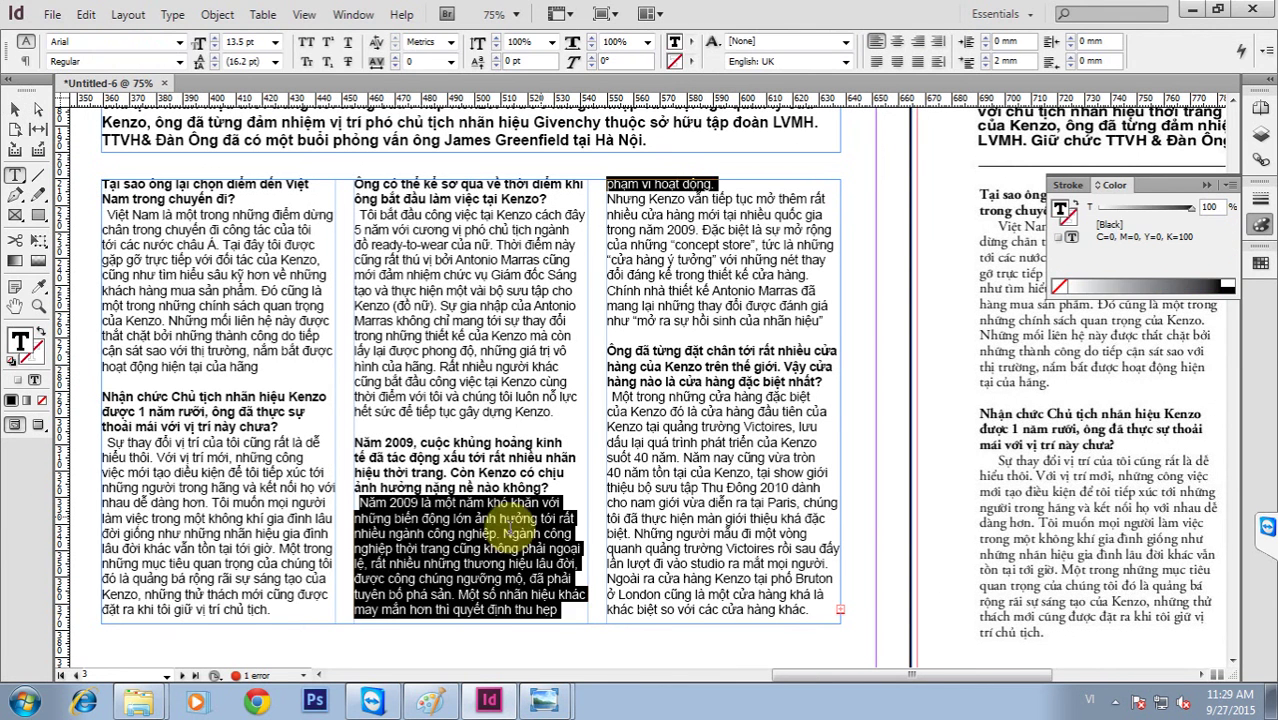
pyautogui.click(566, 526)
pyautogui.press('Escape')
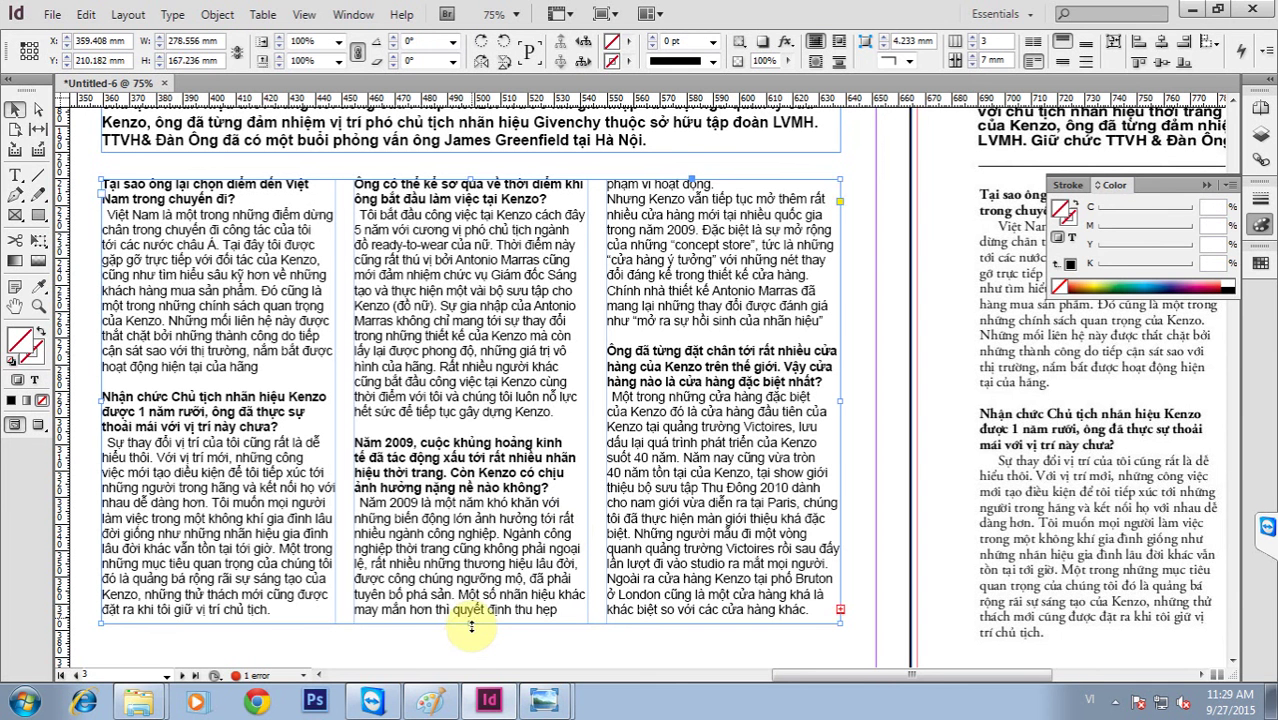
pyautogui.moveTo(471, 623); pyautogui.dragTo(471, 639)
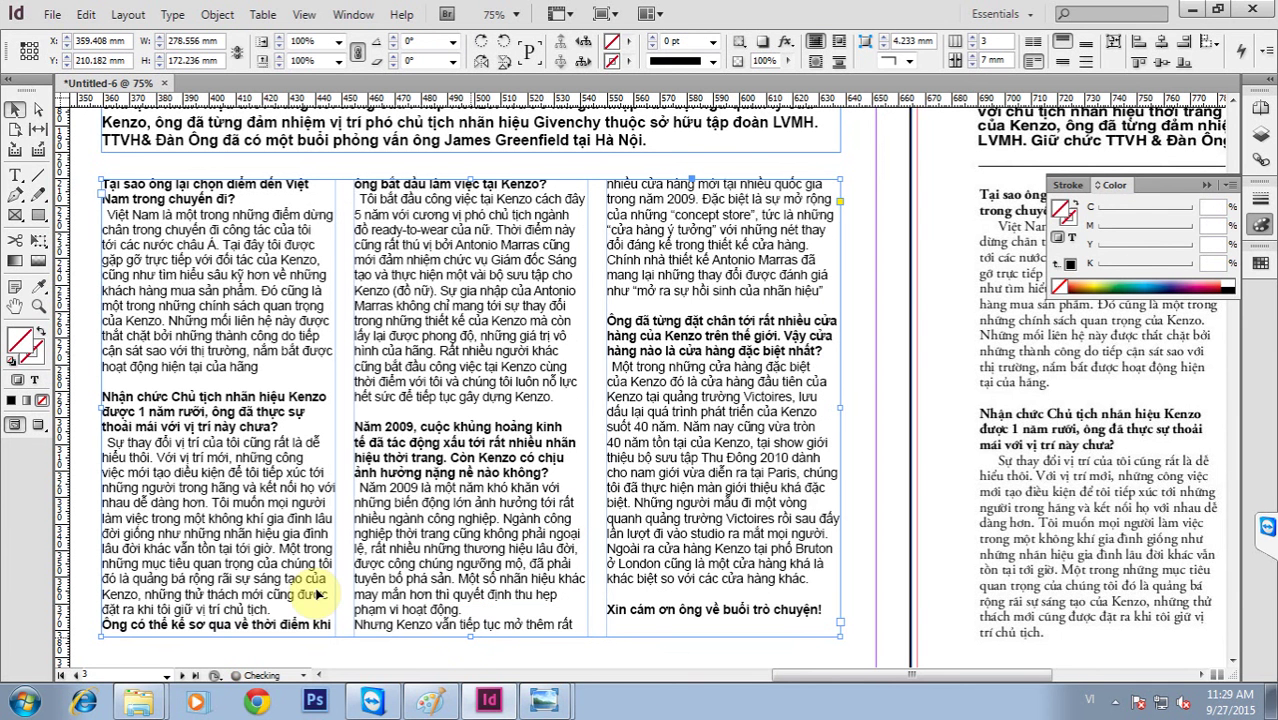
# Set the tracking of the first-column answer beginning "Sự thay đổi vị trí" to 10.
pyautogui.tripleClick(239, 519)
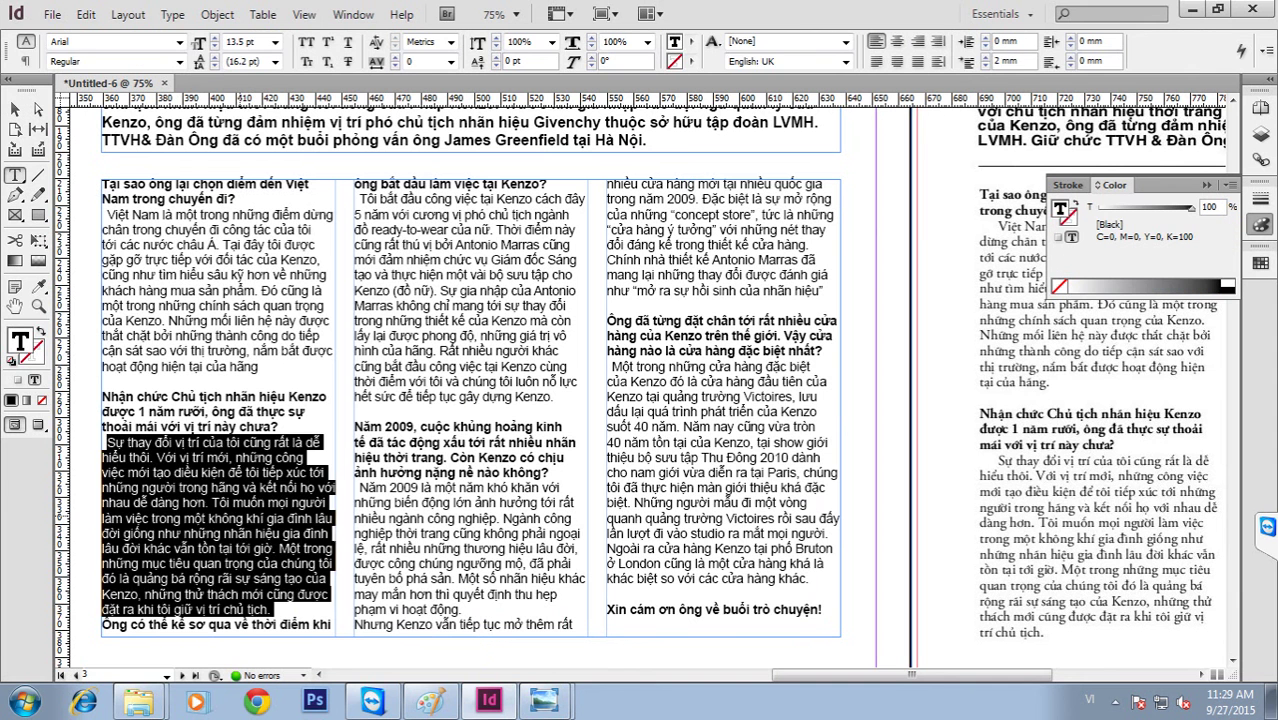
pyautogui.click(183, 512)
pyautogui.tripleClick(183, 512)
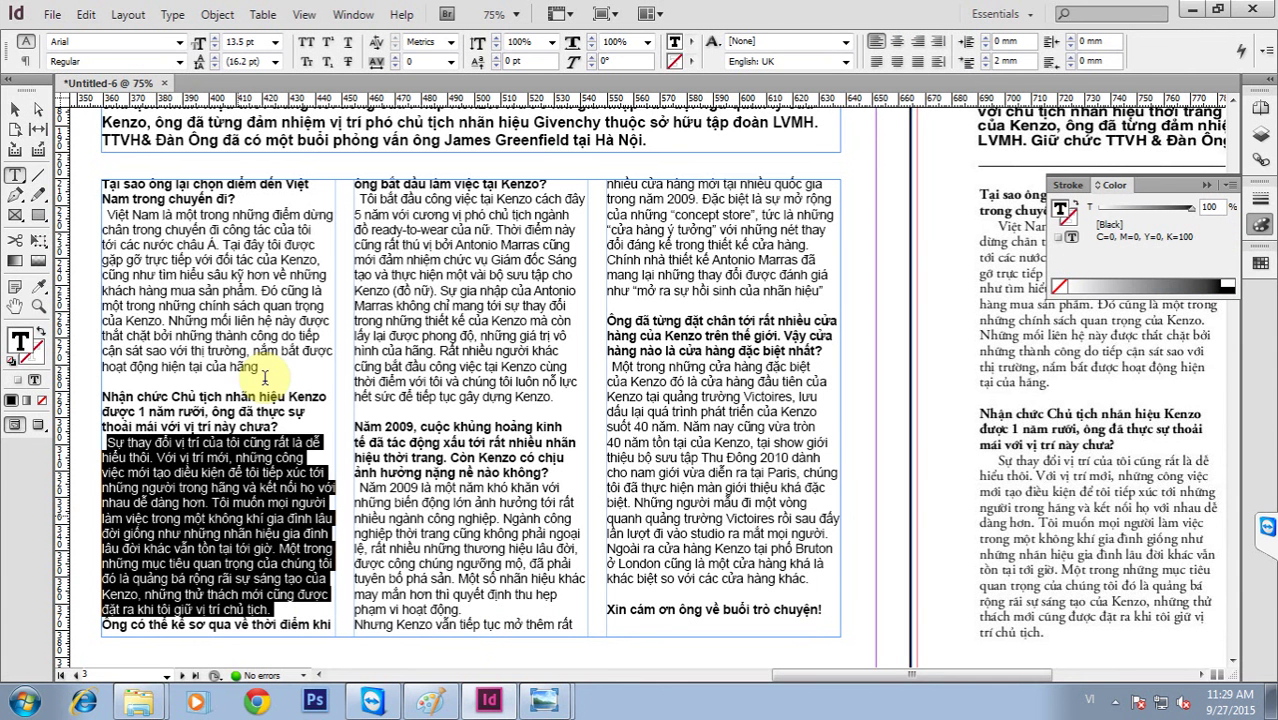
pyautogui.click(403, 62)
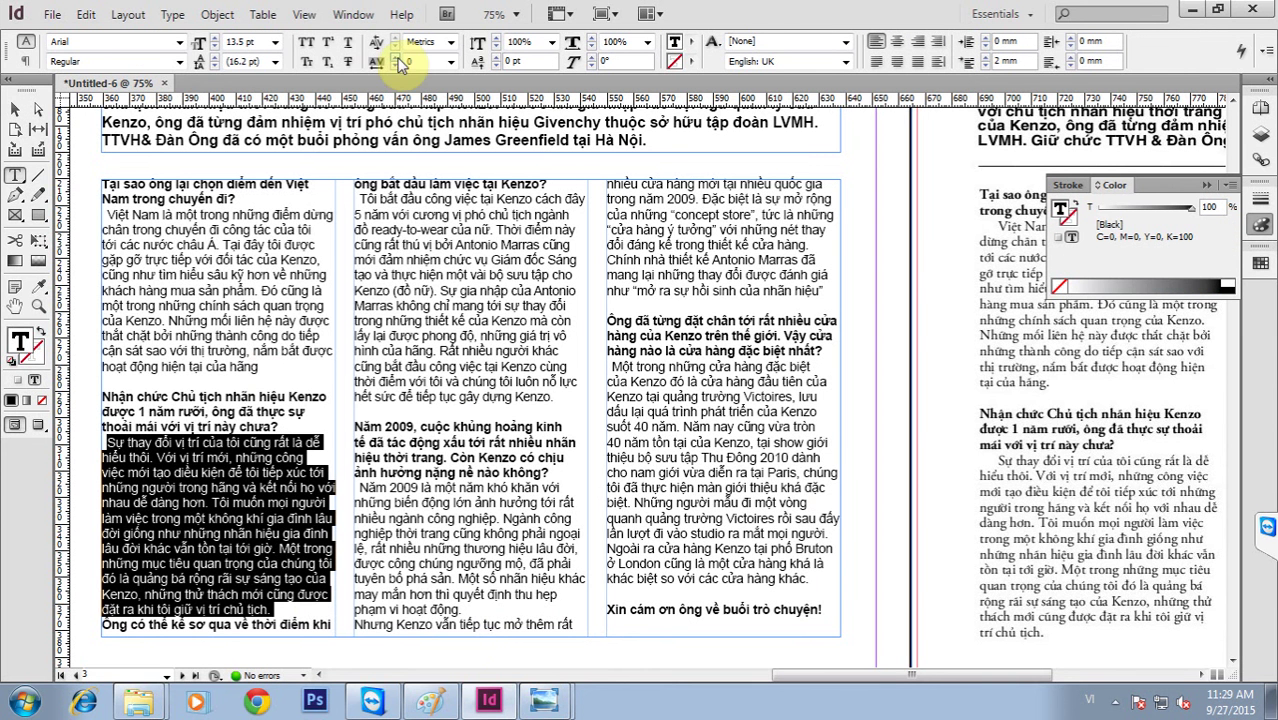
pyautogui.write('10')
pyautogui.press('Return')
pyautogui.press('Escape')
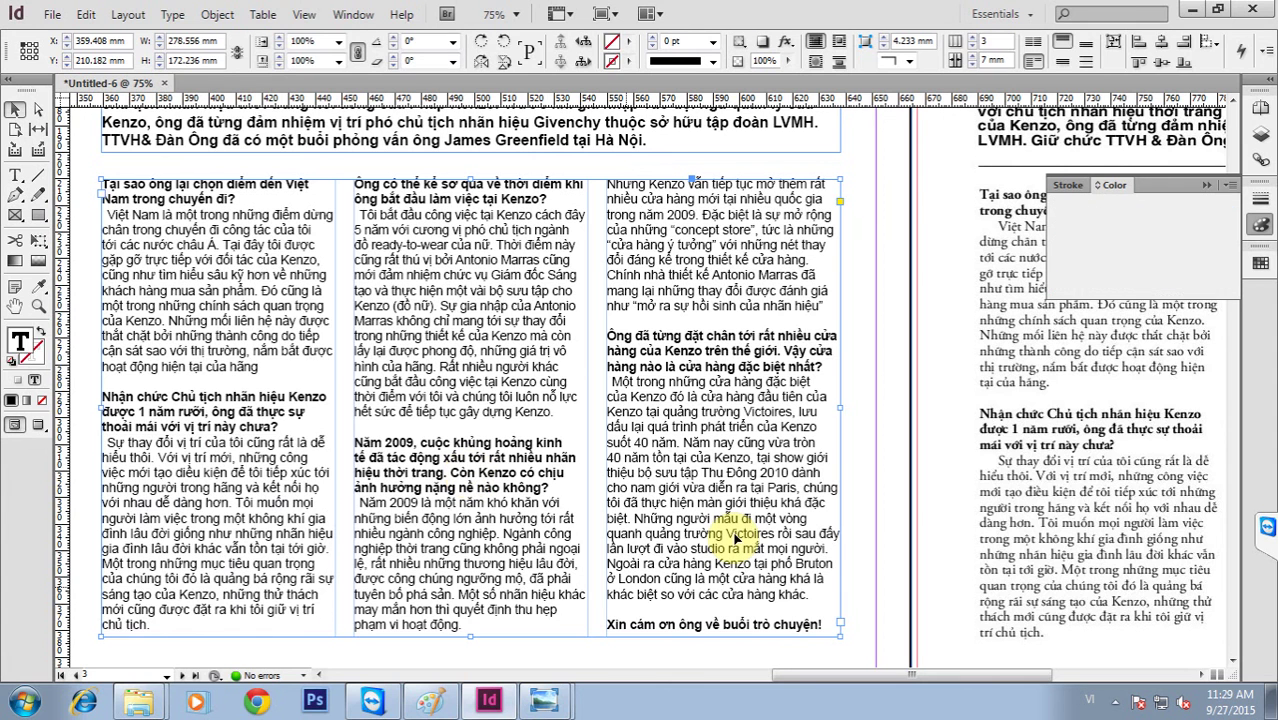
# Draw a 1 pt horizontal line about 279 mm long between the headline and the intro paragraph.
pyautogui.click(871, 414)
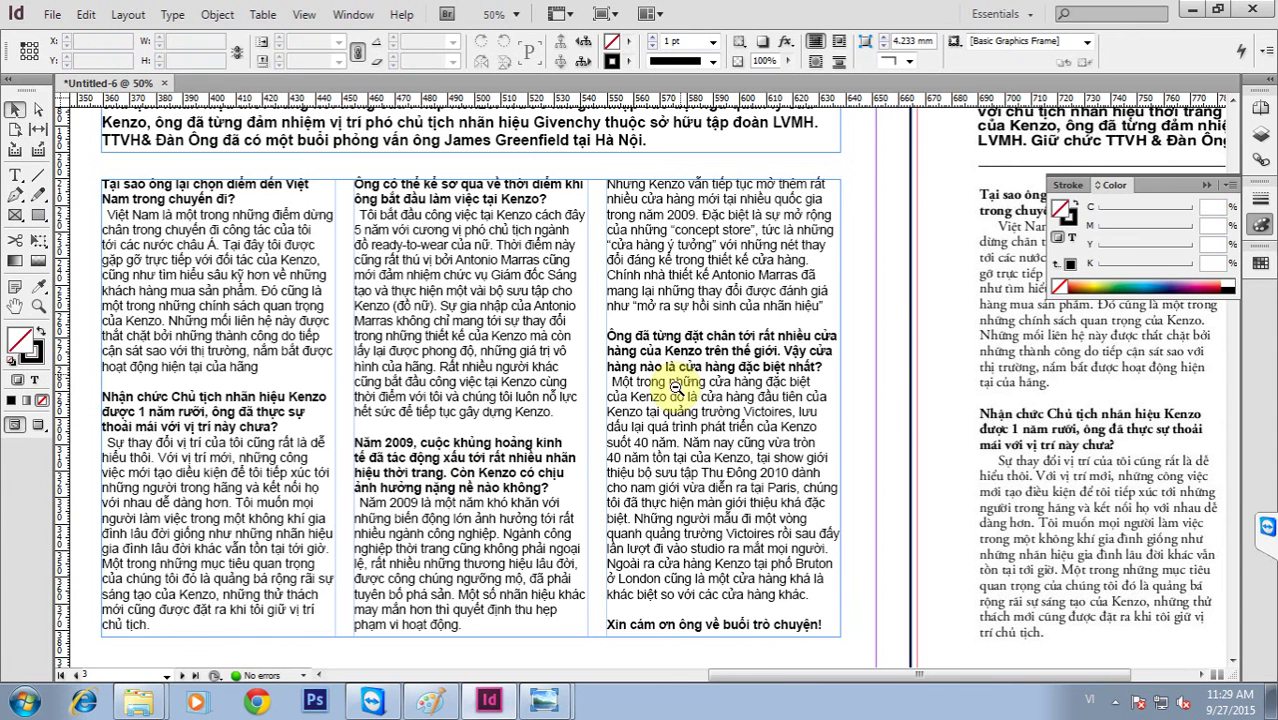
pyautogui.moveTo(825, 400); pyautogui.dragTo(604, 522)
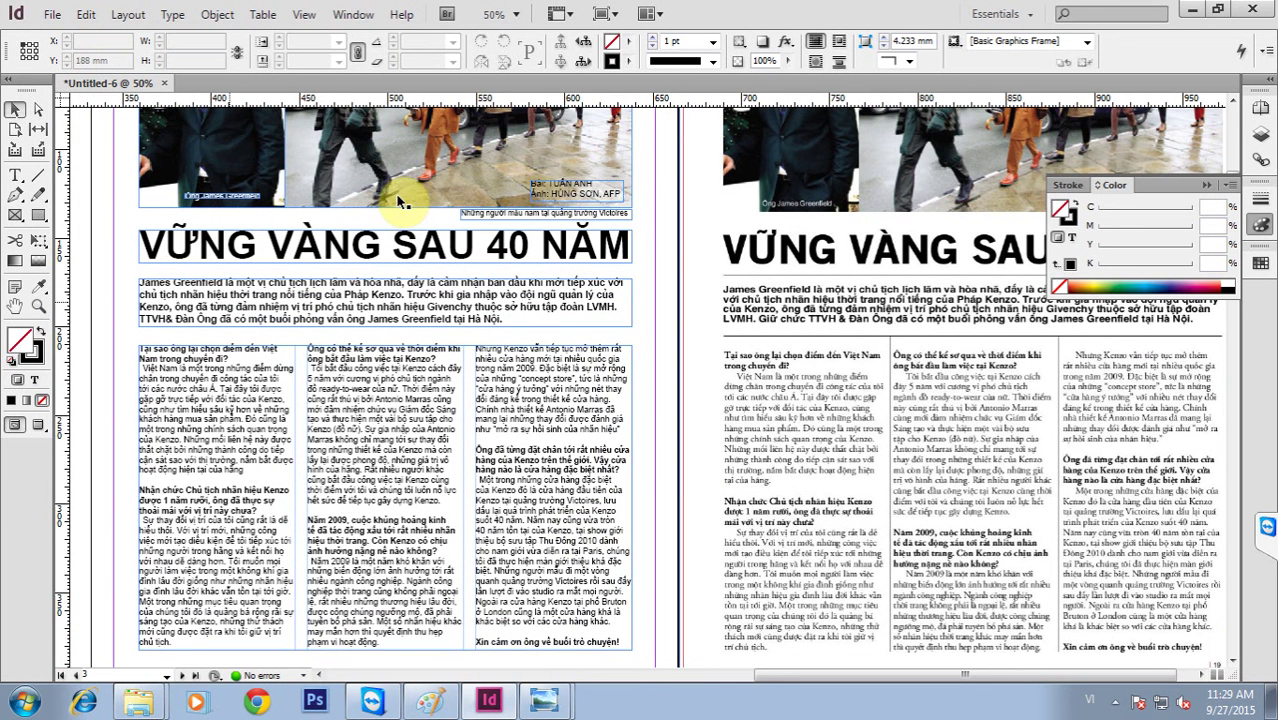
pyautogui.click(36, 176)
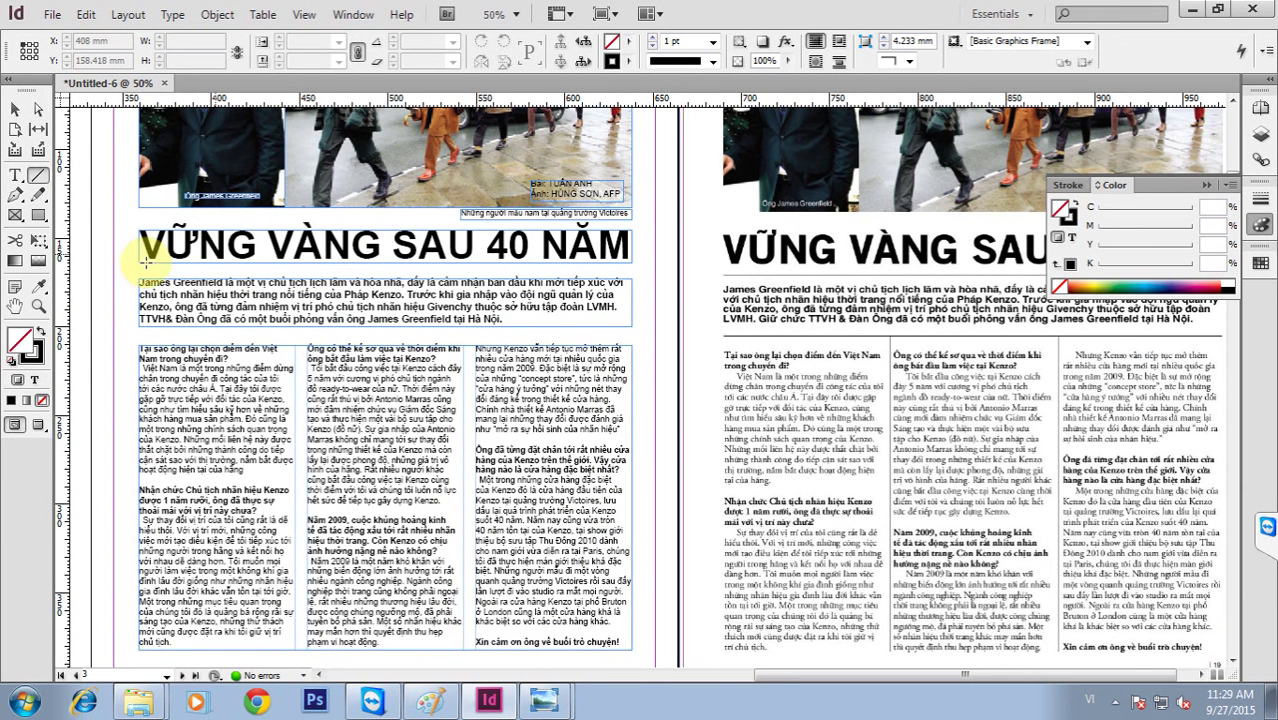
pyautogui.moveTo(145, 271); pyautogui.dragTo(638, 273)
pyautogui.hotkey('ctrl', 'z')
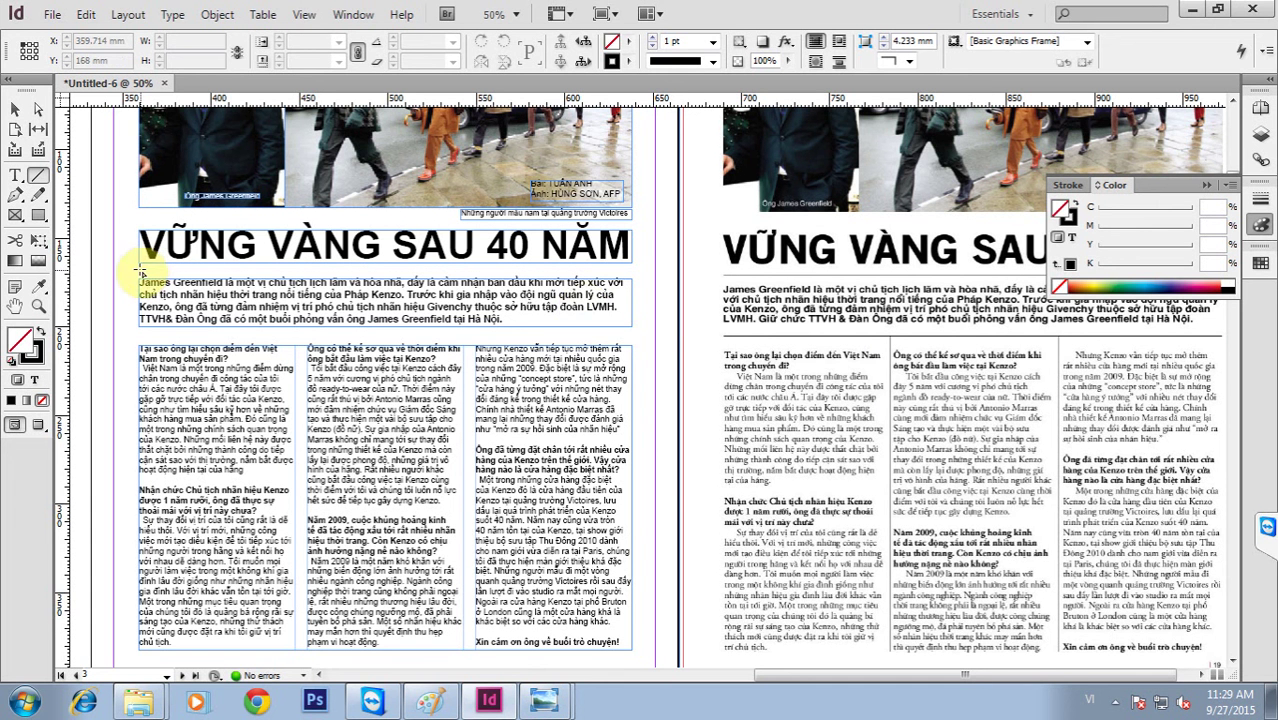
pyautogui.moveTo(141, 271); pyautogui.dragTo(633, 271)
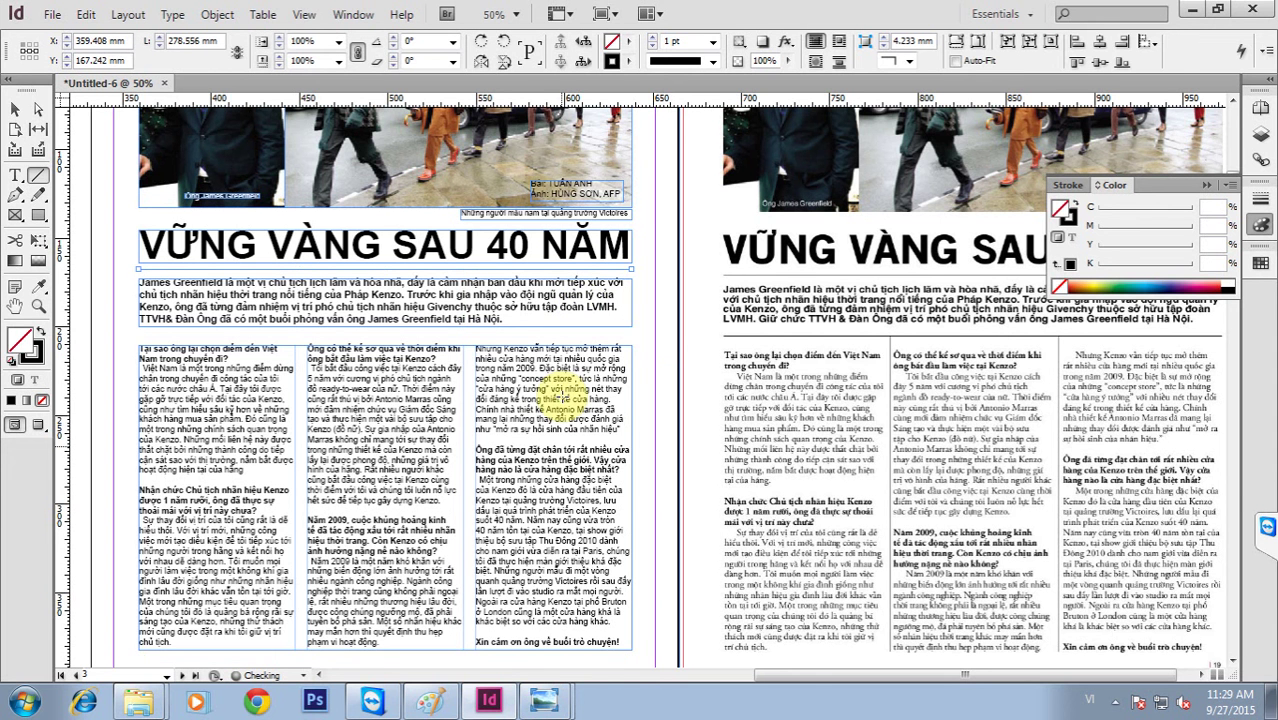
# Duplicate the horizontal line into the space between the intro paragraph and the three-column article, at about Y 204 mm.
pyautogui.press('v')
pyautogui.click(607, 276)
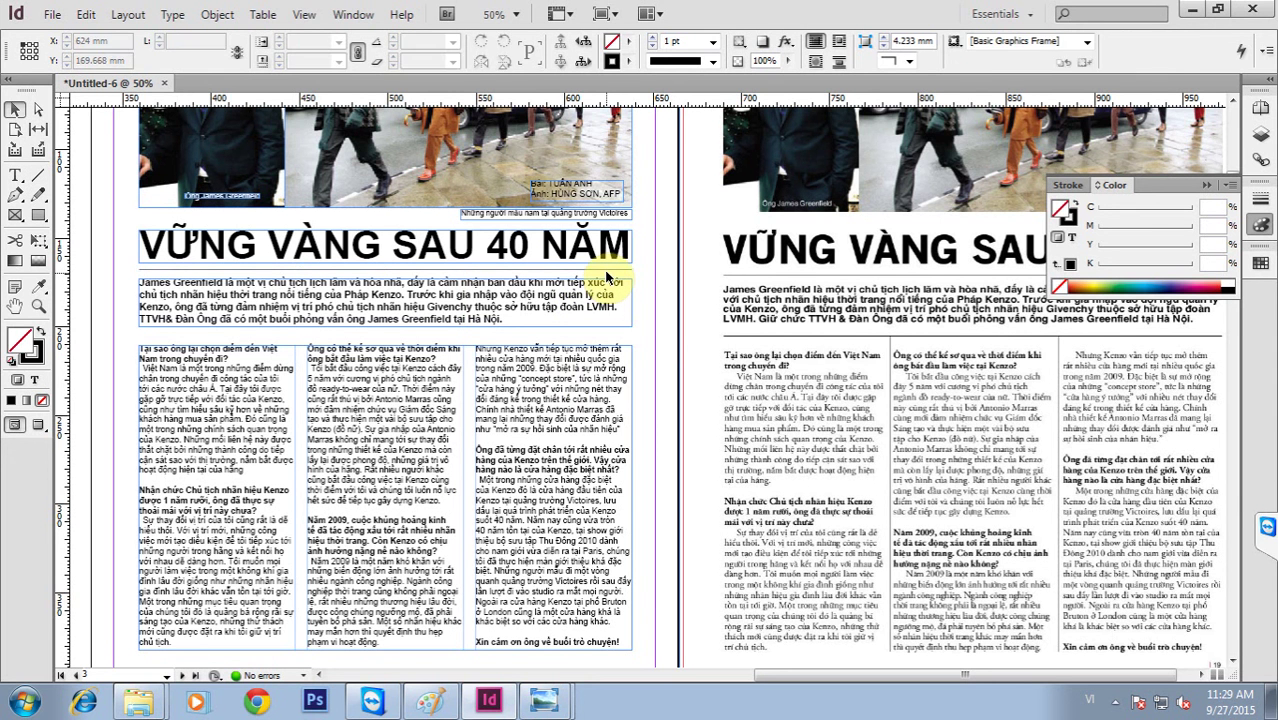
pyautogui.moveTo(607, 276); pyautogui.dragTo(620, 336)
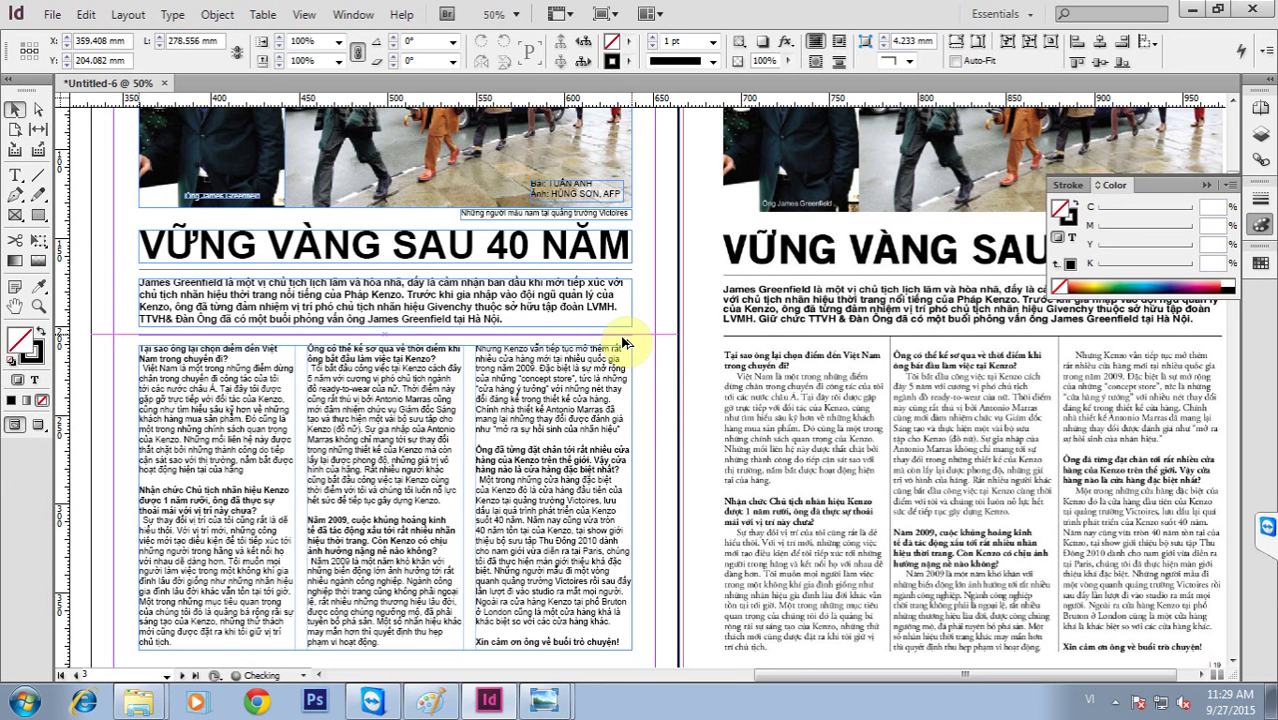
pyautogui.click(640, 394)
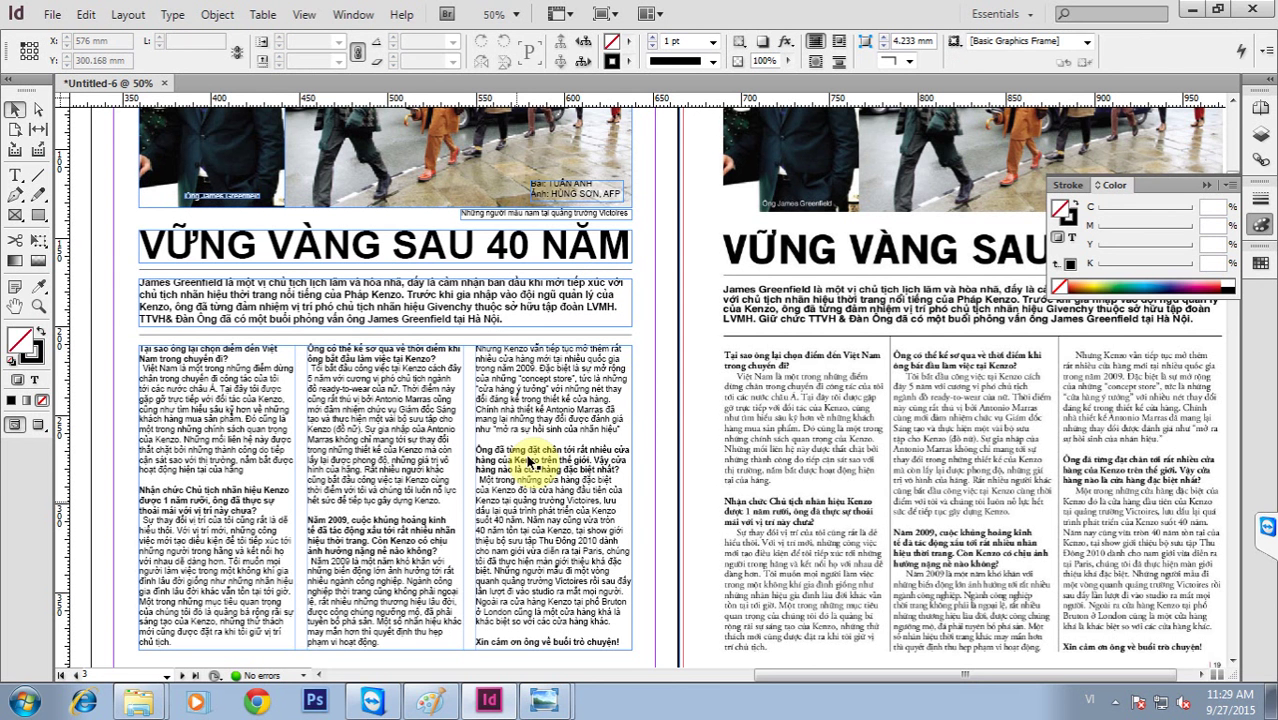
# Draw a 1 pt vertical line about 178 mm long between the first and second columns, and dismiss the TeamViewer notice.
pyautogui.press('\\')
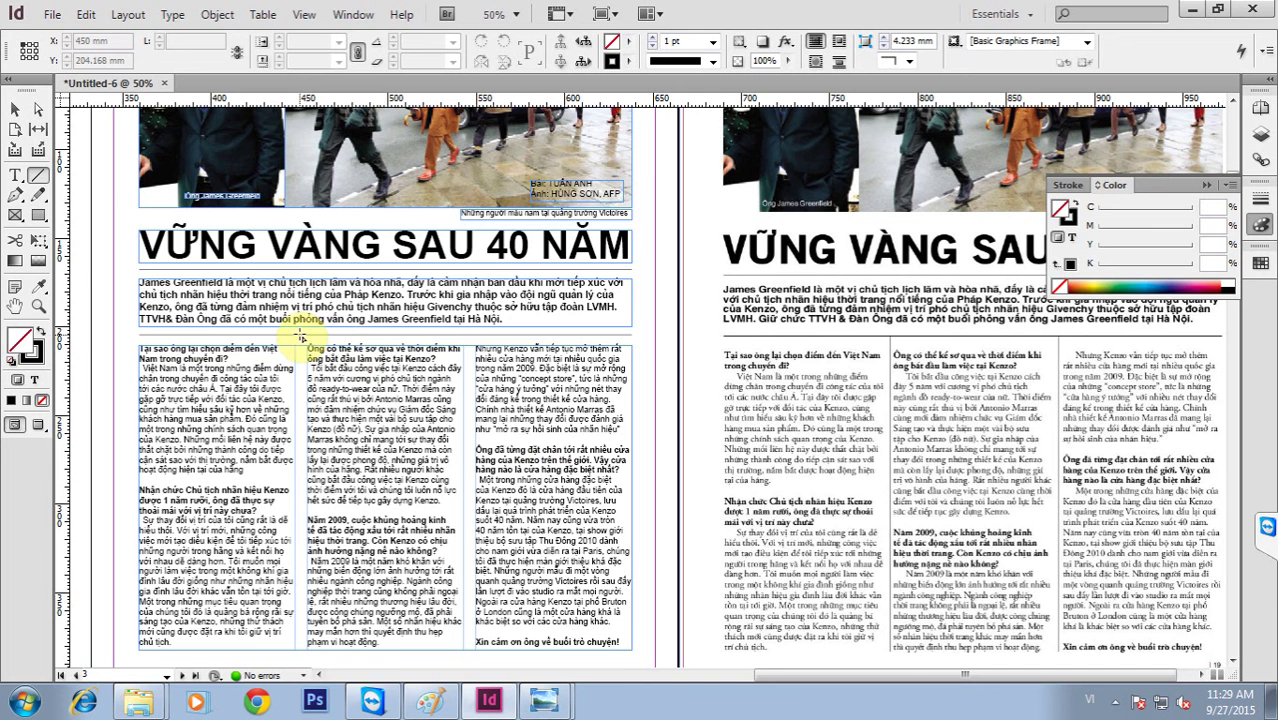
pyautogui.moveTo(300, 336); pyautogui.dragTo(314, 650)
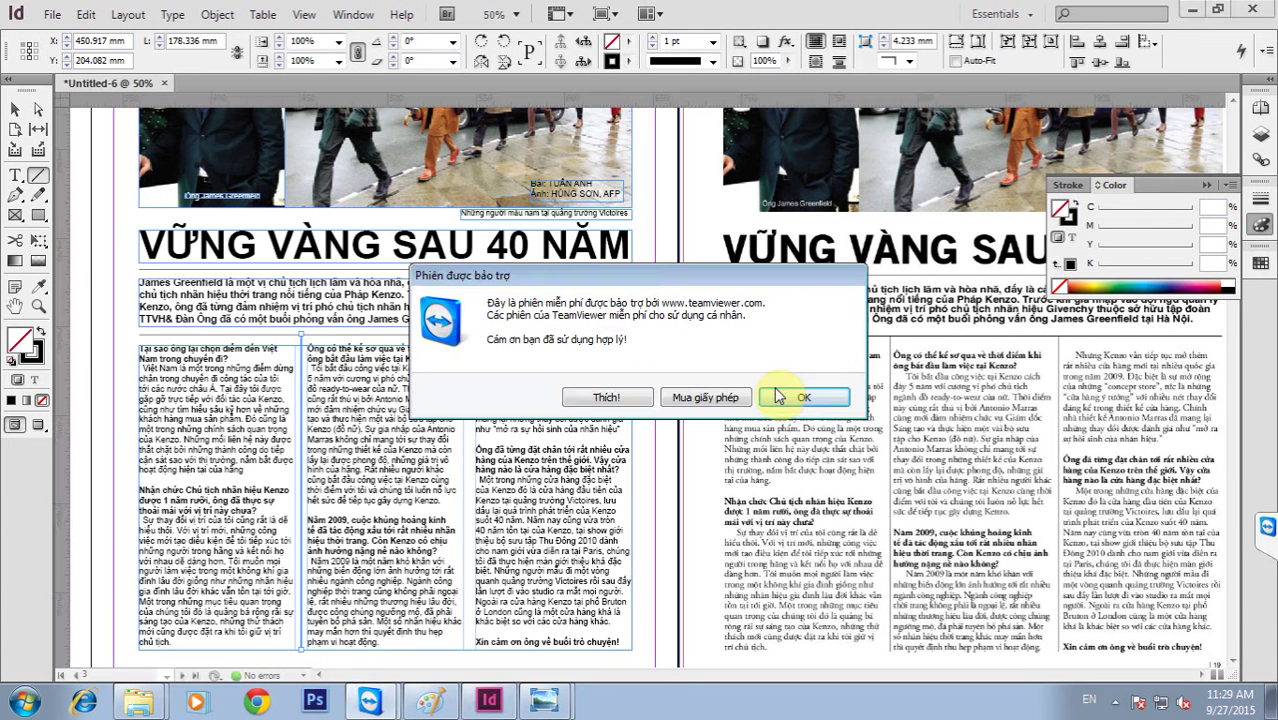
pyautogui.click(801, 397)
# Duplicate the vertical line into the gutter between the second and third columns, and check where it meets the horizontal line.
pyautogui.click(16, 110)
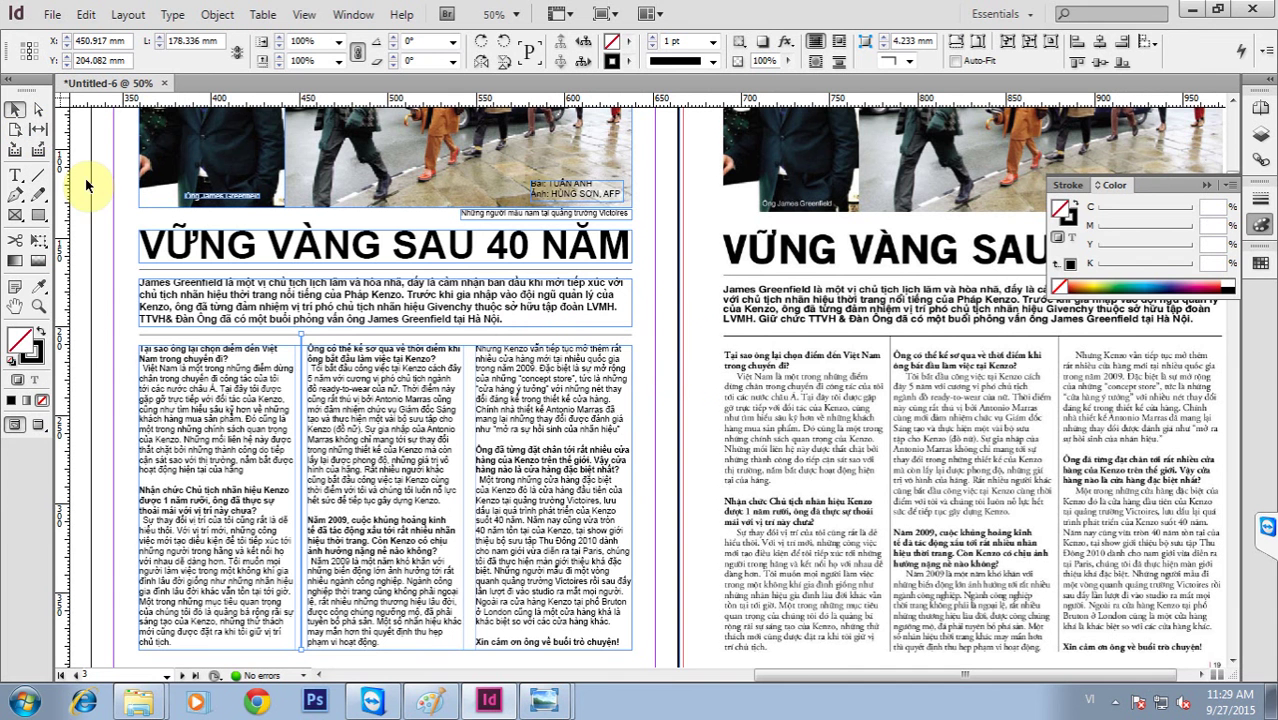
pyautogui.click(86, 185)
pyautogui.moveTo(303, 345); pyautogui.dragTo(472, 346)
pyautogui.moveTo(404, 308); pyautogui.dragTo(477, 372)
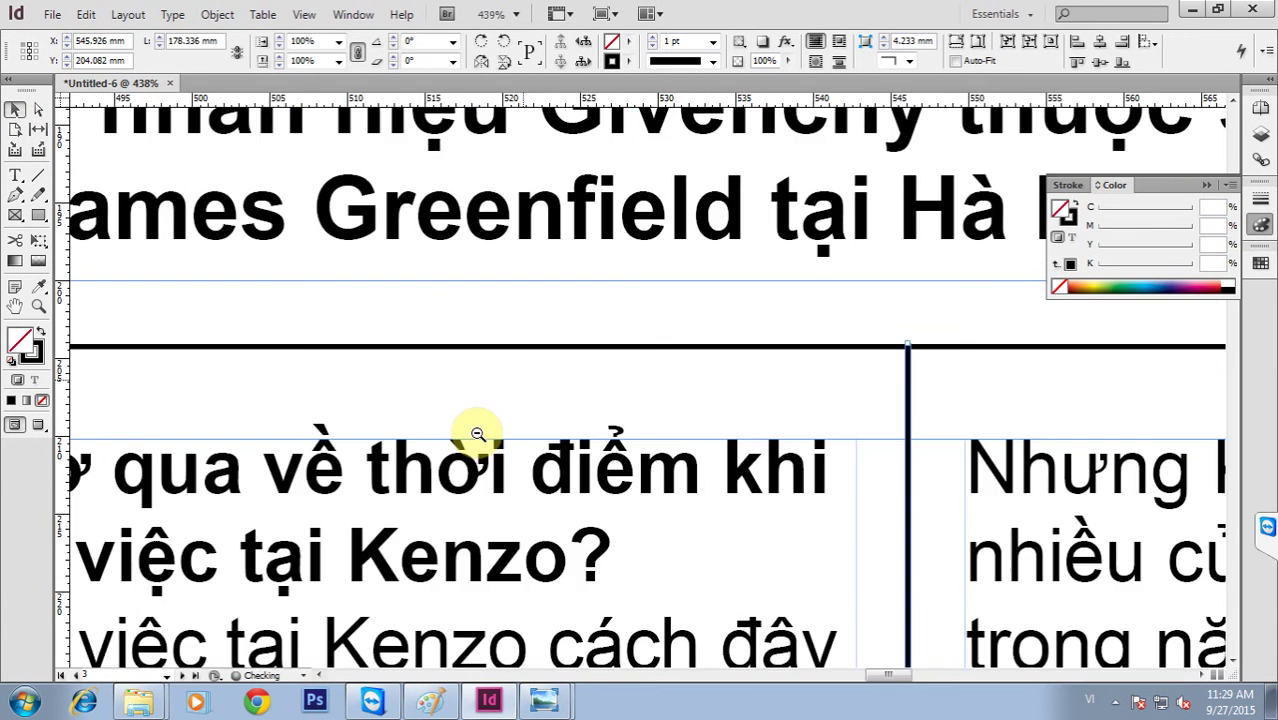
pyautogui.keyDown('ctrl'); pyautogui.keyDown('alt'); pyautogui.click(309, 386); pyautogui.keyUp('alt'); pyautogui.keyUp('ctrl')
pyautogui.keyDown('alt'); pyautogui.click(311, 385); pyautogui.keyUp('alt')
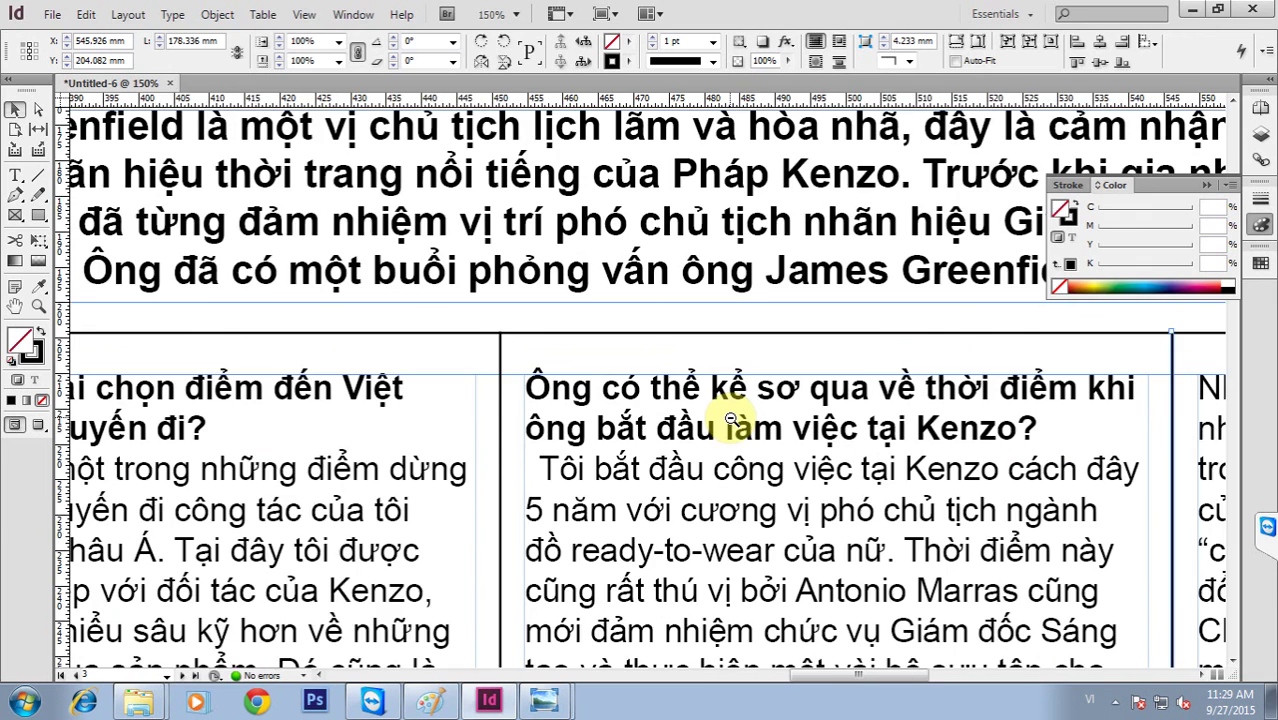
pyautogui.keyDown('alt'); pyautogui.click(731, 418); pyautogui.keyUp('alt')
pyautogui.keyDown('alt'); pyautogui.click(731, 418); pyautogui.keyUp('alt')
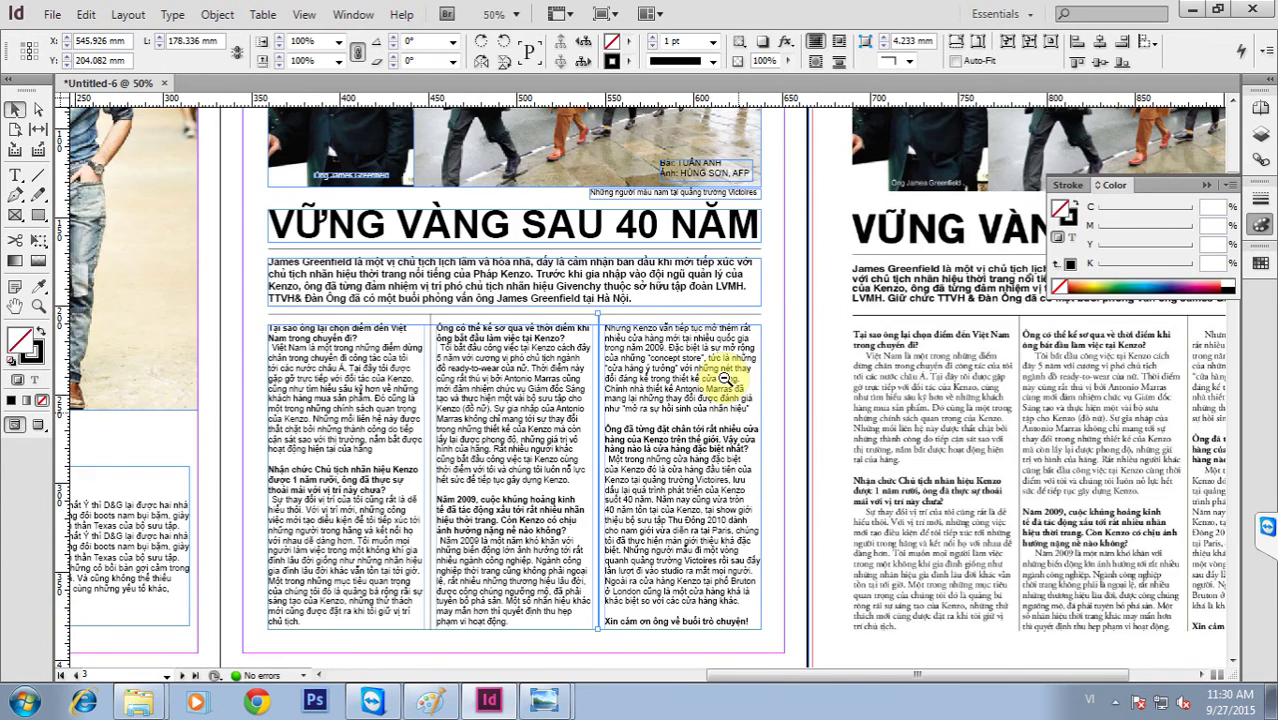
# Collapse the floating color controls and show the whole finished spread in Preview mode.
pyautogui.keyDown('alt'); pyautogui.click(725, 379); pyautogui.keyUp('alt')
pyautogui.click(627, 557)
pyautogui.moveTo(535, 555); pyautogui.dragTo(559, 555)
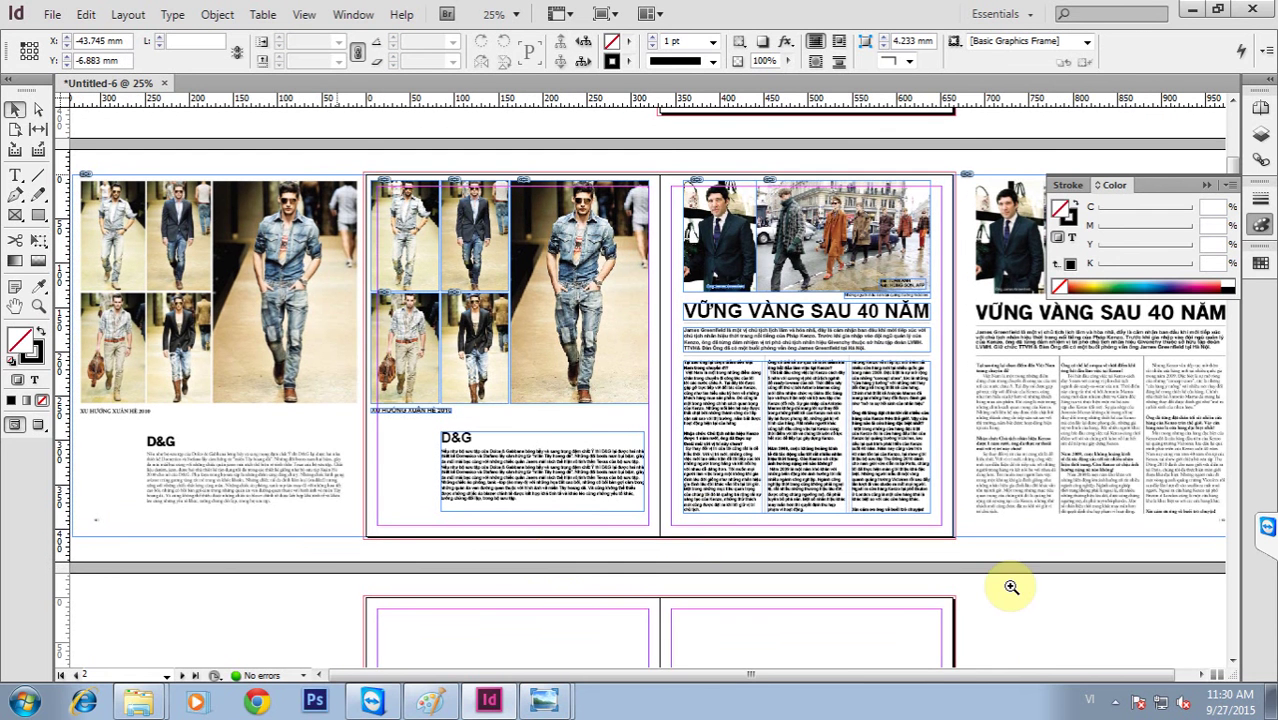
pyautogui.moveTo(339, 169); pyautogui.dragTo(1011, 587)
pyautogui.click(1205, 187)
pyautogui.moveTo(943, 389); pyautogui.dragTo(927, 437)
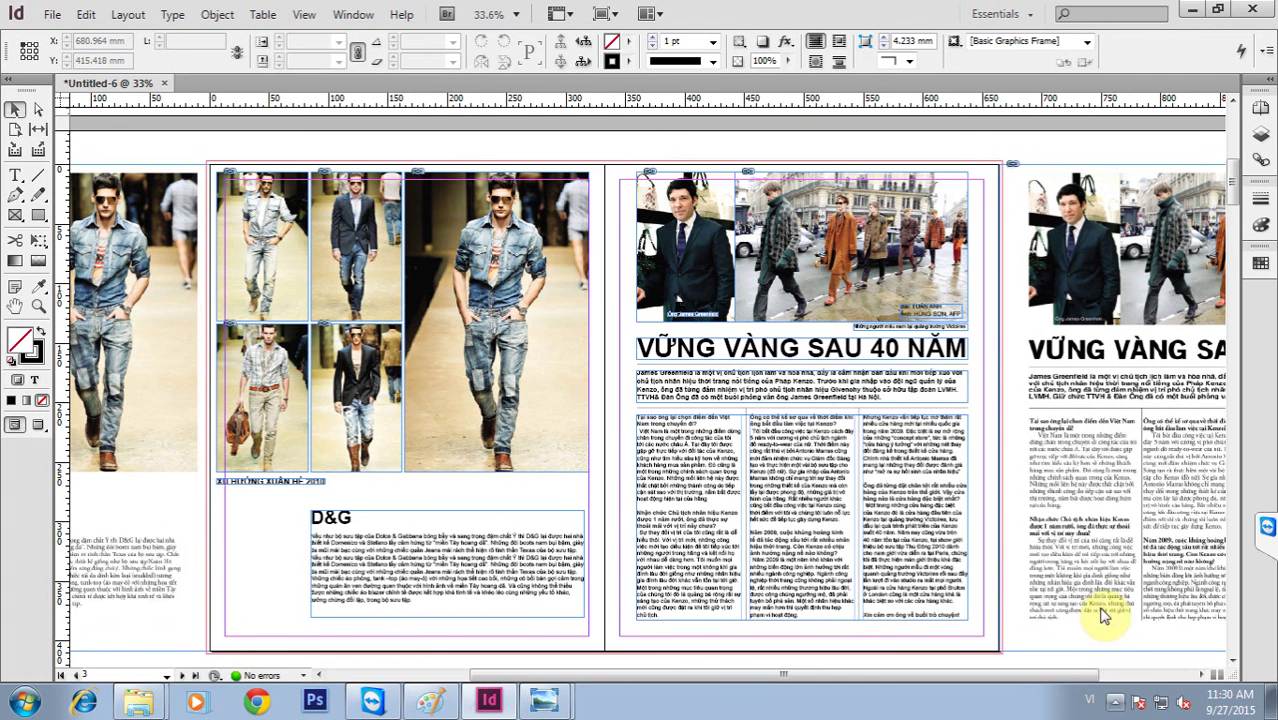
pyautogui.click(1115, 702)
pyautogui.click(661, 123)
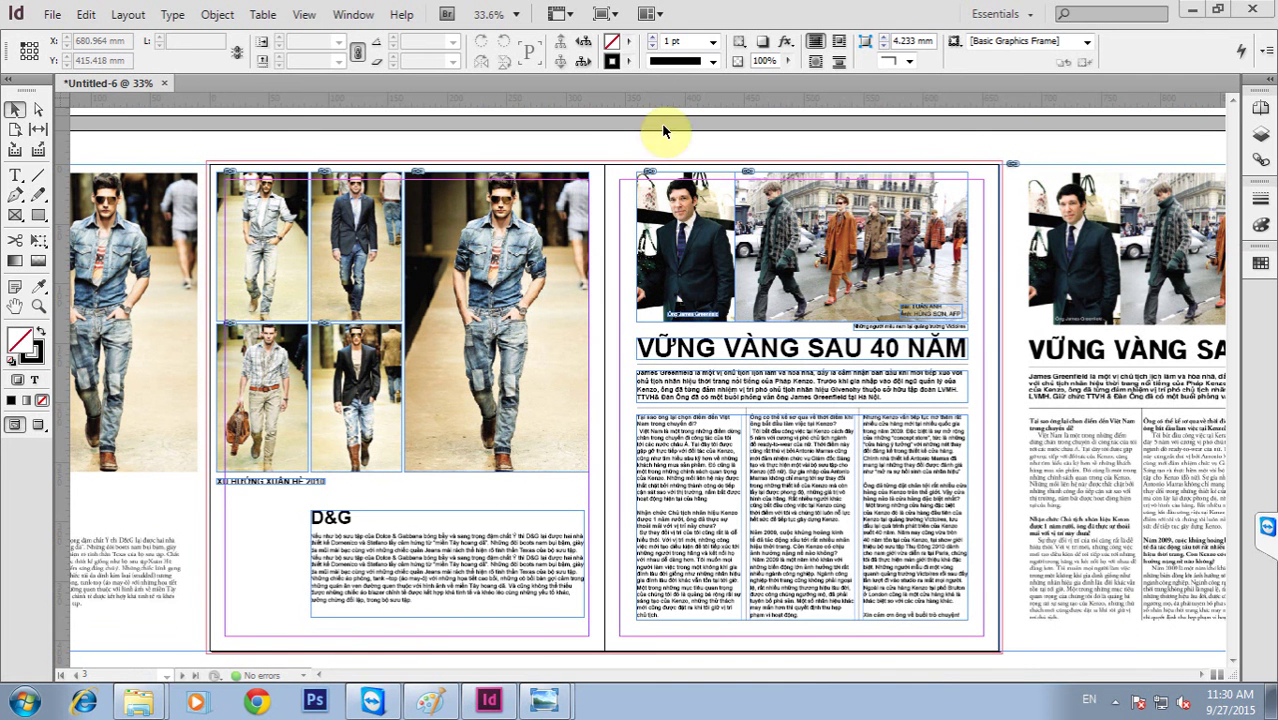
pyautogui.press('w')
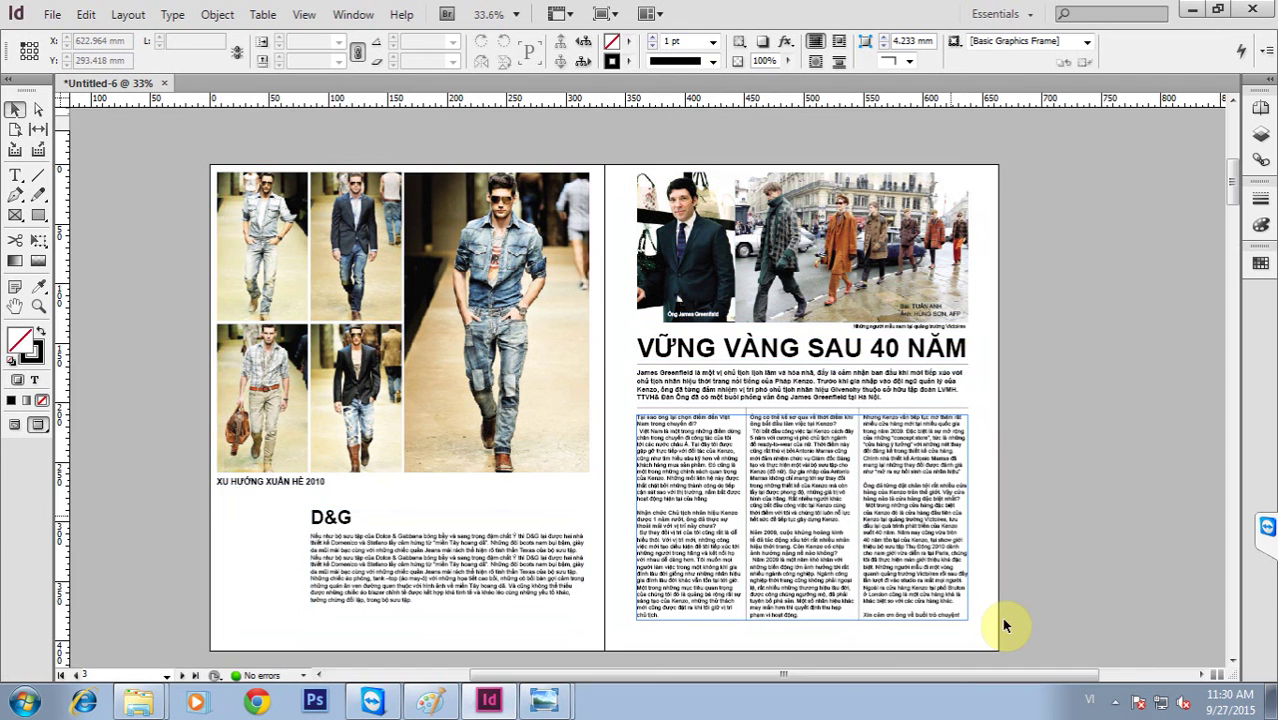
pyautogui.click(1012, 709)
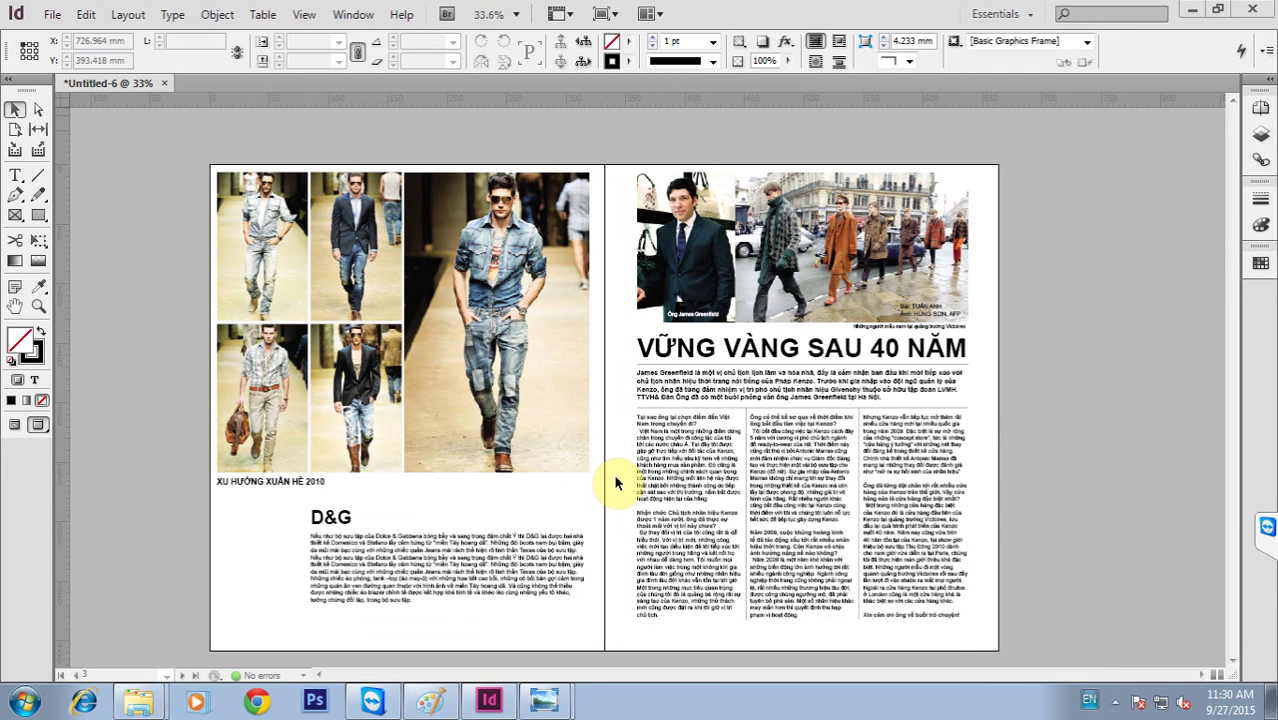
# Examine the right page's headline, intro paragraph, text columns and divider lines up close, along with the overall spread layout.
pyautogui.hotkey('ctrl', 'space')
pyautogui.click(793, 375)
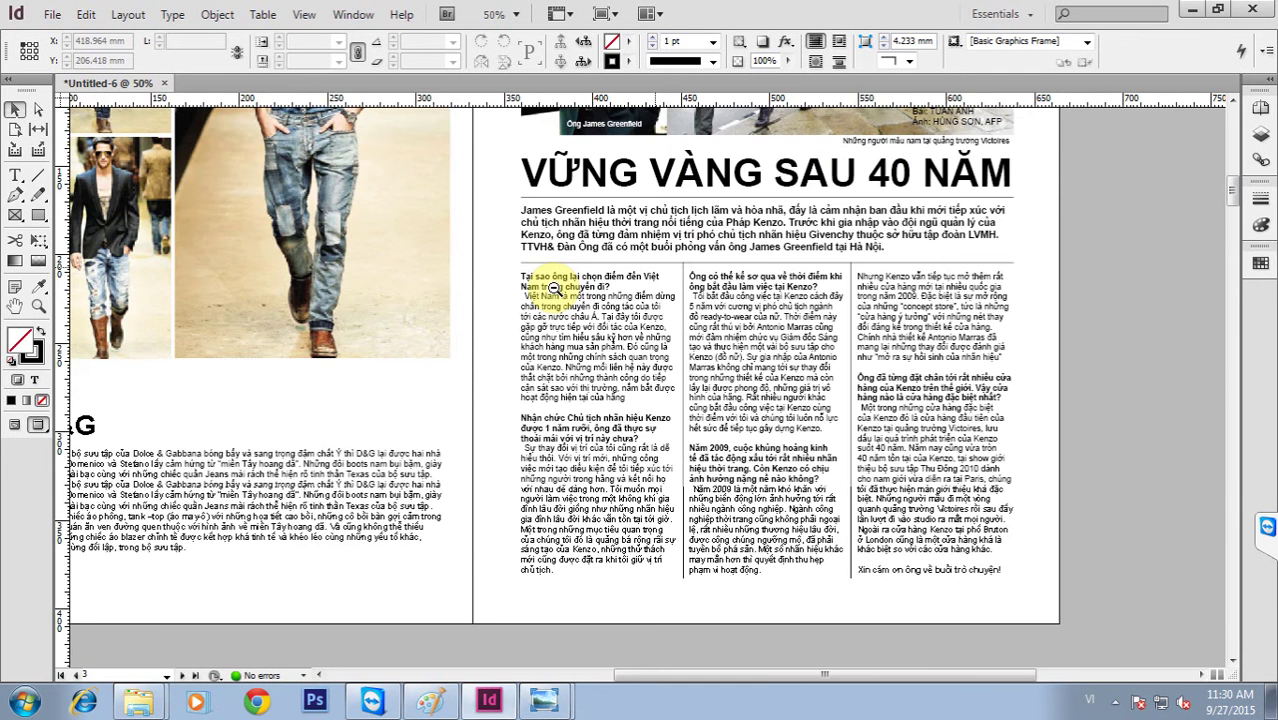
pyautogui.click(553, 287)
pyautogui.click(890, 484)
pyautogui.moveTo(890, 484); pyautogui.dragTo(1073, 641)
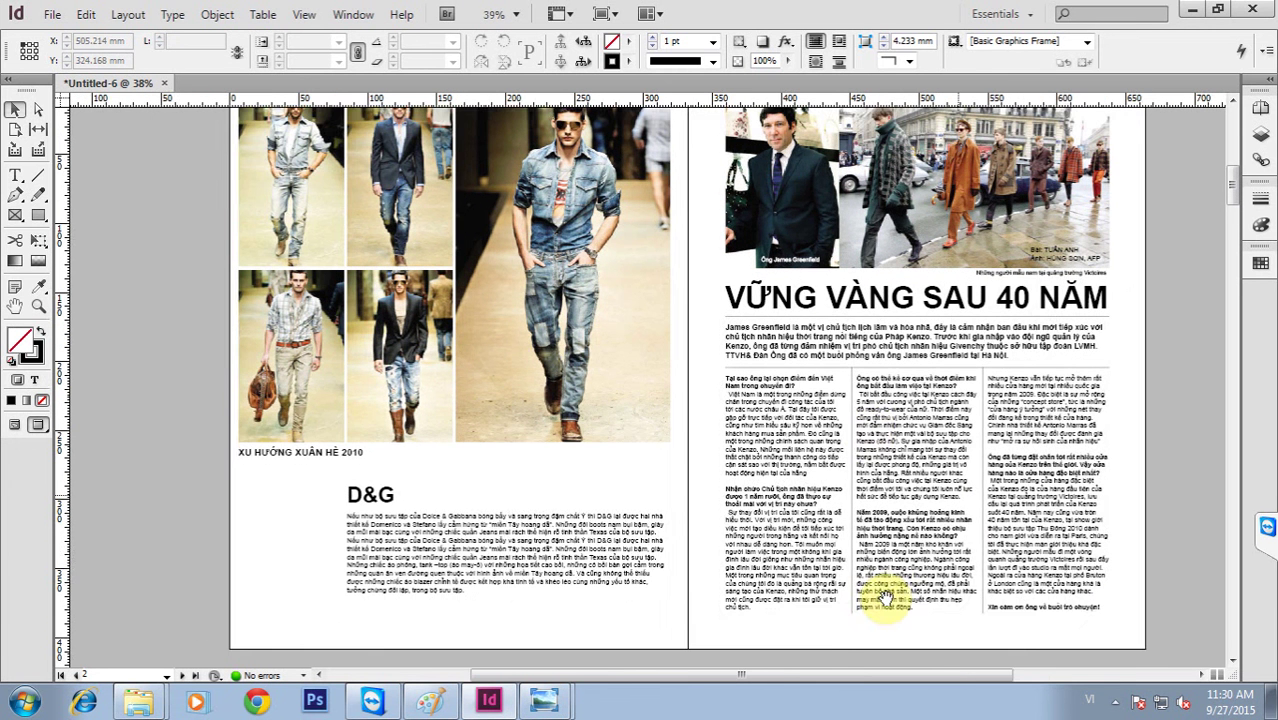
pyautogui.moveTo(869, 435); pyautogui.dragTo(792, 495)
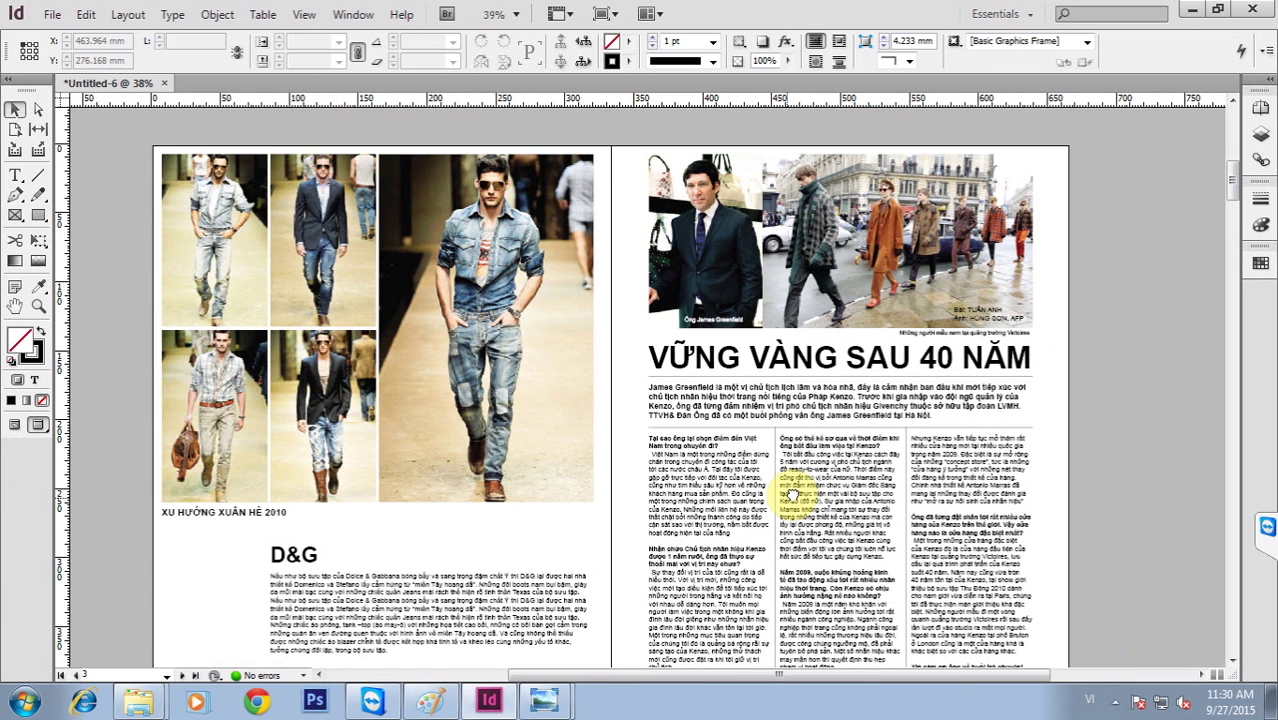
pyautogui.scroll(-2, 791, 494)
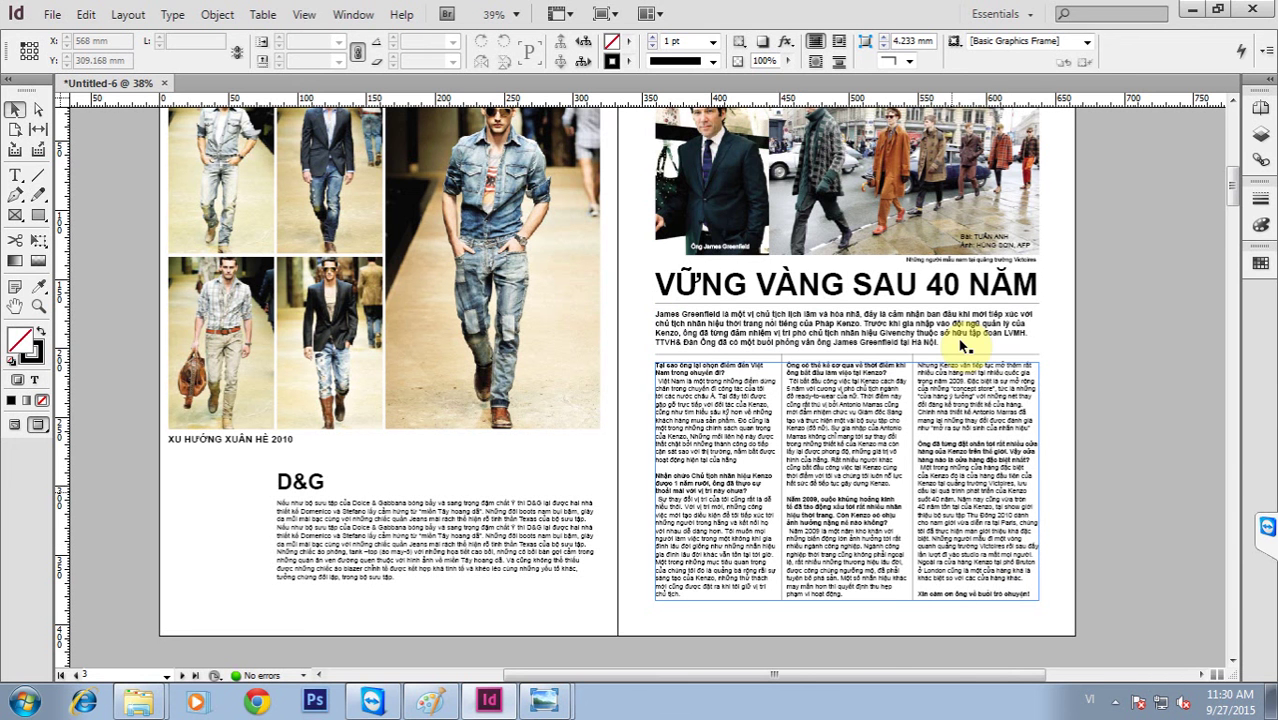
# Check how the headline, intro paragraph and three-column article frames line up on the right page by selecting them.
pyautogui.click(738, 287)
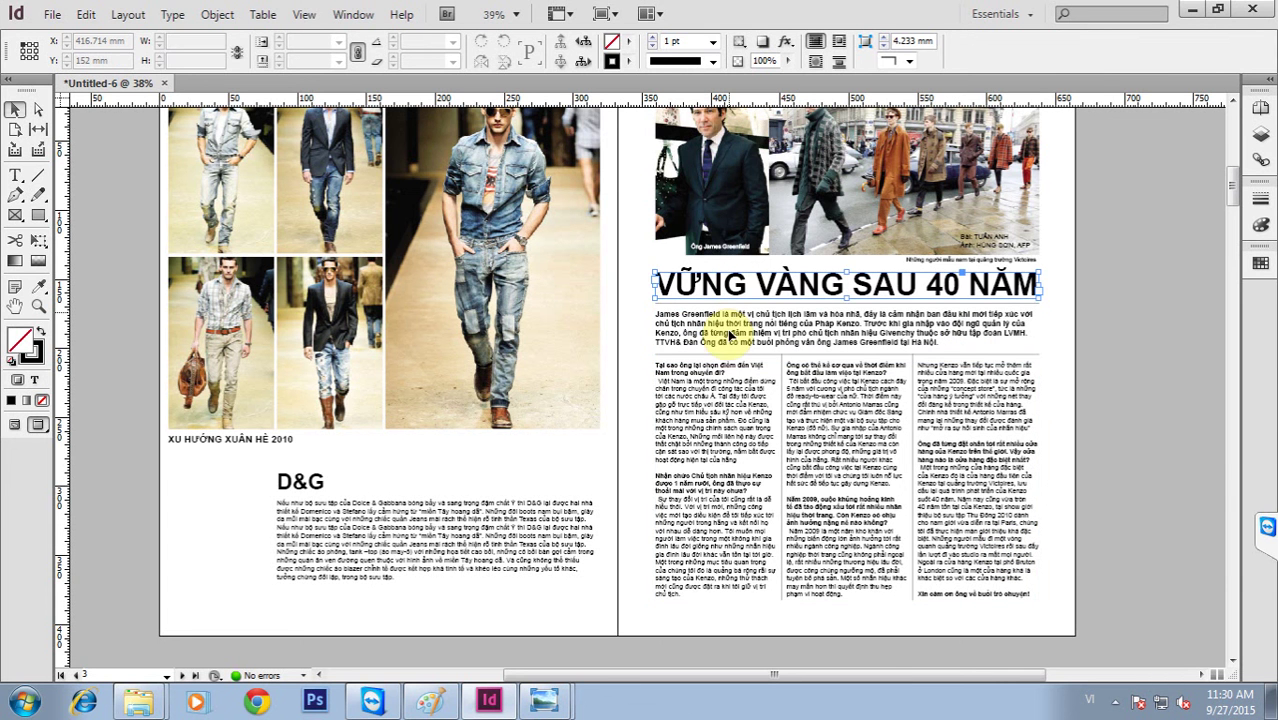
pyautogui.click(717, 396)
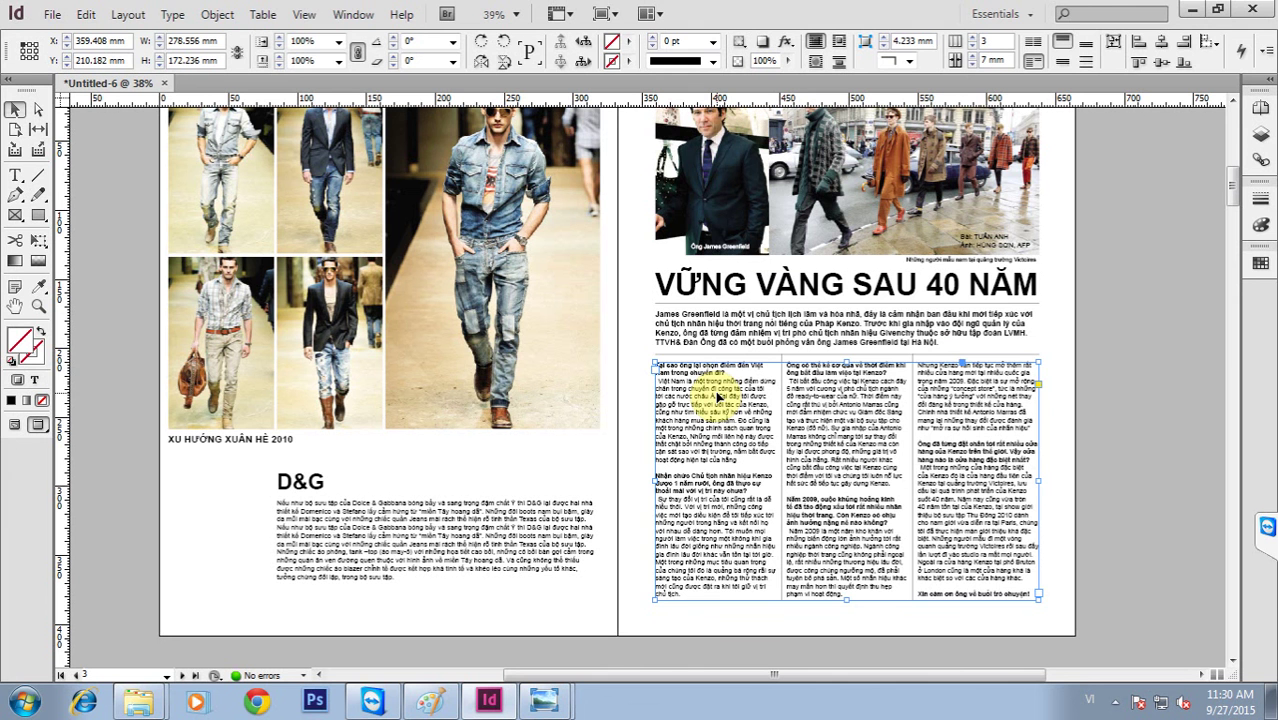
pyautogui.keyDown('shift'); pyautogui.click(721, 290); pyautogui.keyUp('shift')
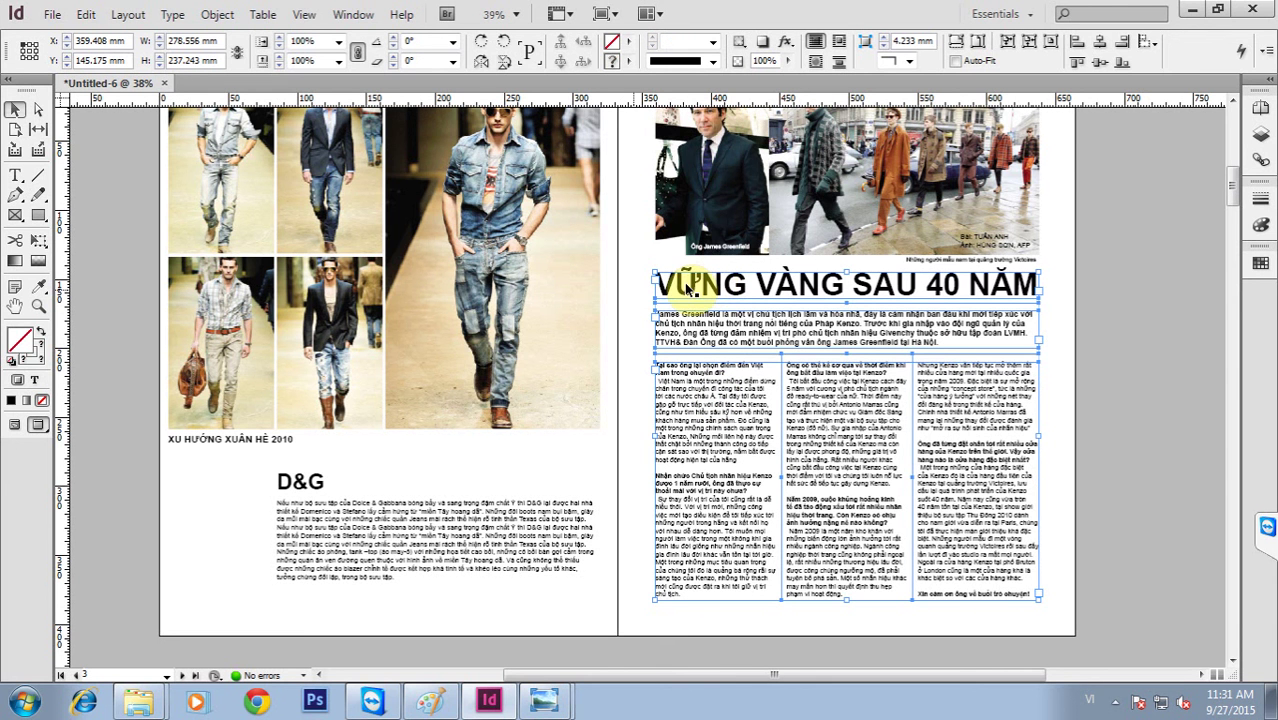
pyautogui.click(718, 289)
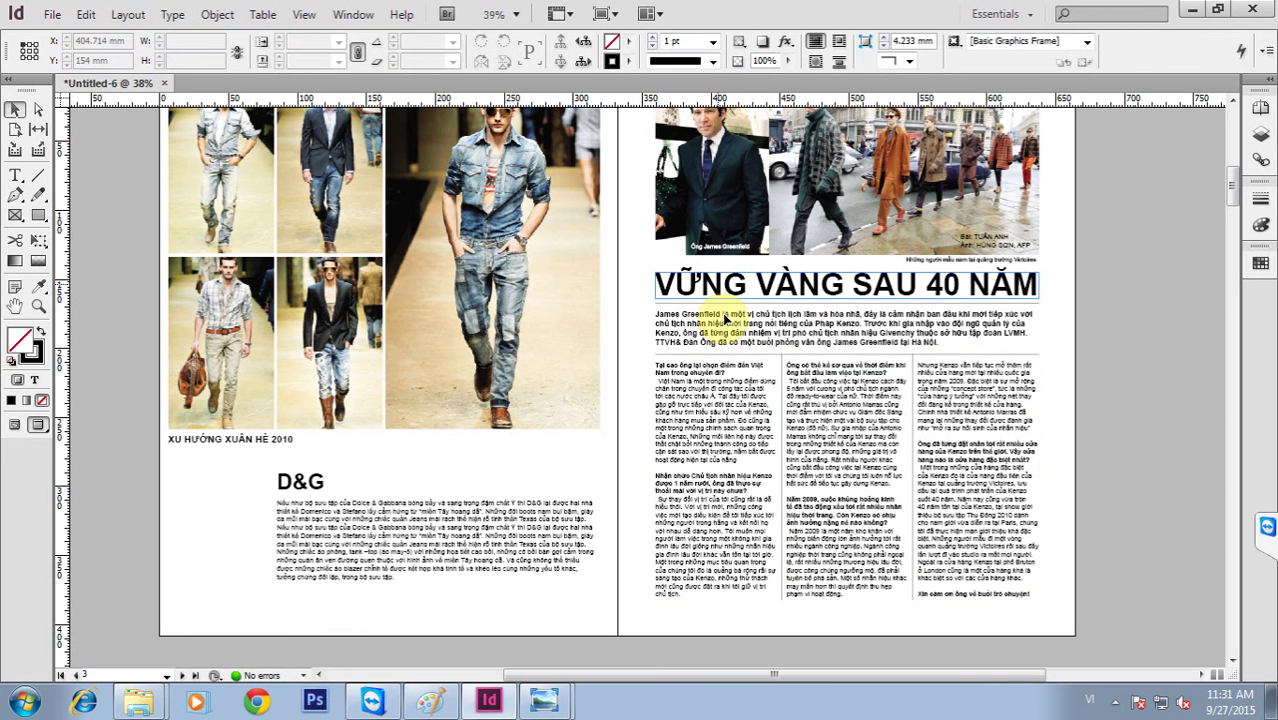
pyautogui.keyDown('shift'); pyautogui.click(735, 340); pyautogui.keyUp('shift')
pyautogui.click(735, 340)
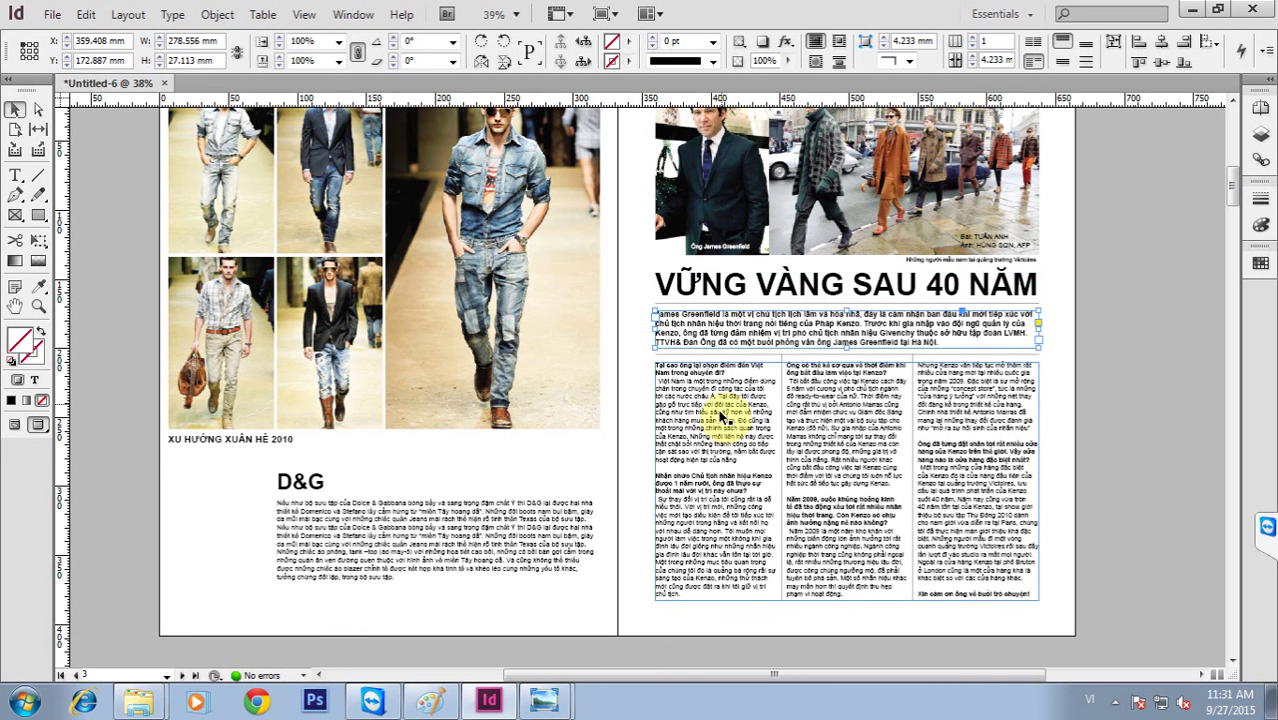
pyautogui.click(722, 418)
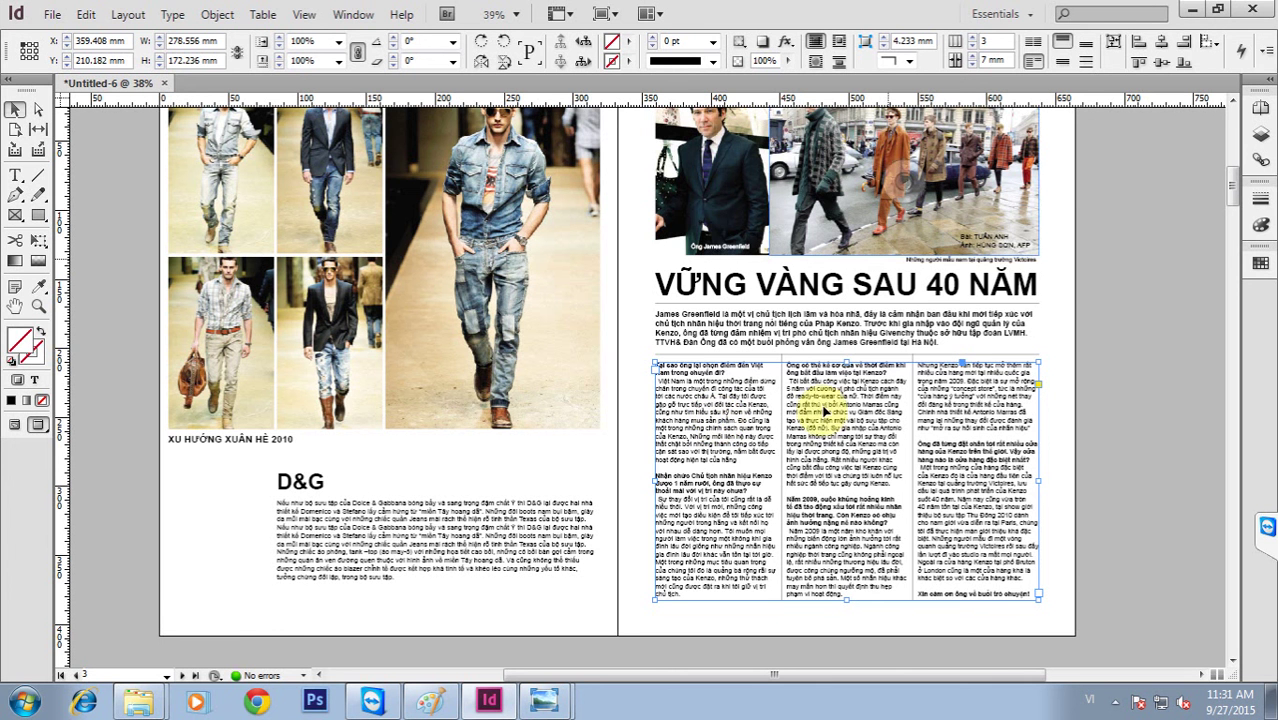
# Clear the selection and show the whole spread in Normal view with frame edges, margins and the sample pages beside it.
pyautogui.keyDown('ctrl'); pyautogui.keyDown('alt'); pyautogui.click(741, 318); pyautogui.keyUp('alt'); pyautogui.keyUp('ctrl')
pyautogui.keyDown('ctrl'); pyautogui.keyDown('alt'); pyautogui.click(741, 318); pyautogui.keyUp('alt'); pyautogui.keyUp('ctrl')
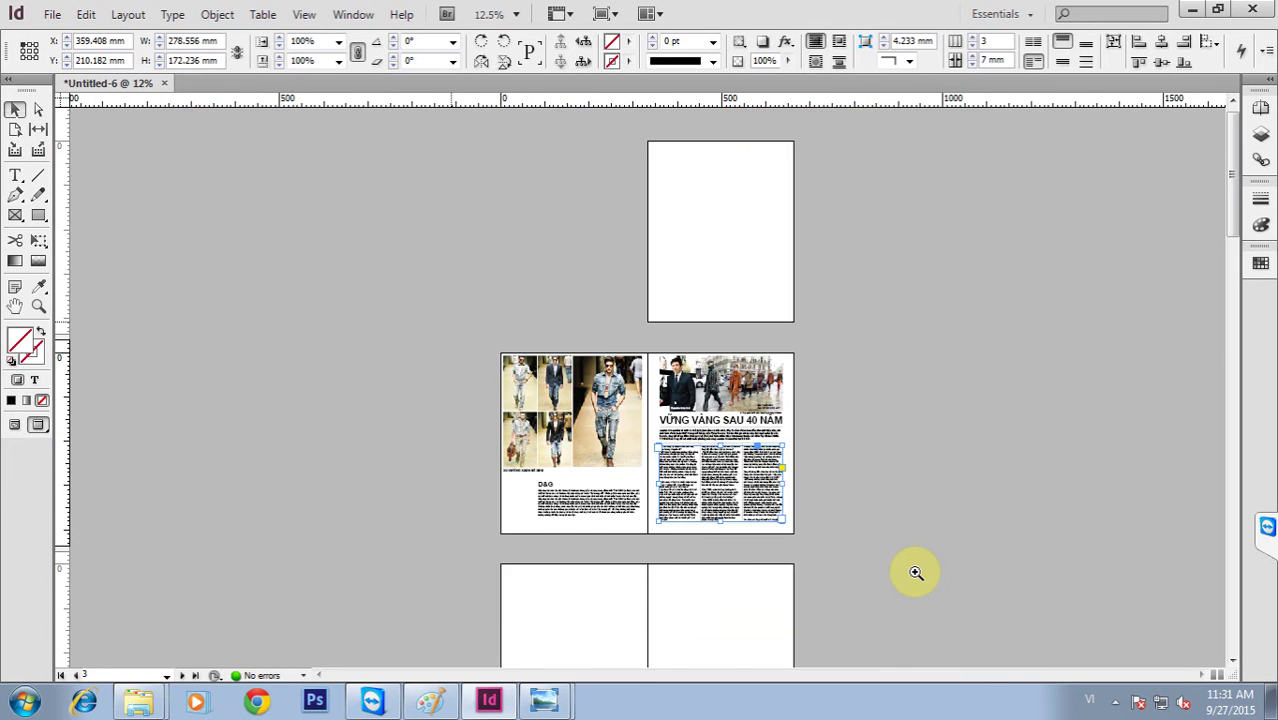
pyautogui.moveTo(916, 572); pyautogui.dragTo(448, 322)
pyautogui.click(578, 388)
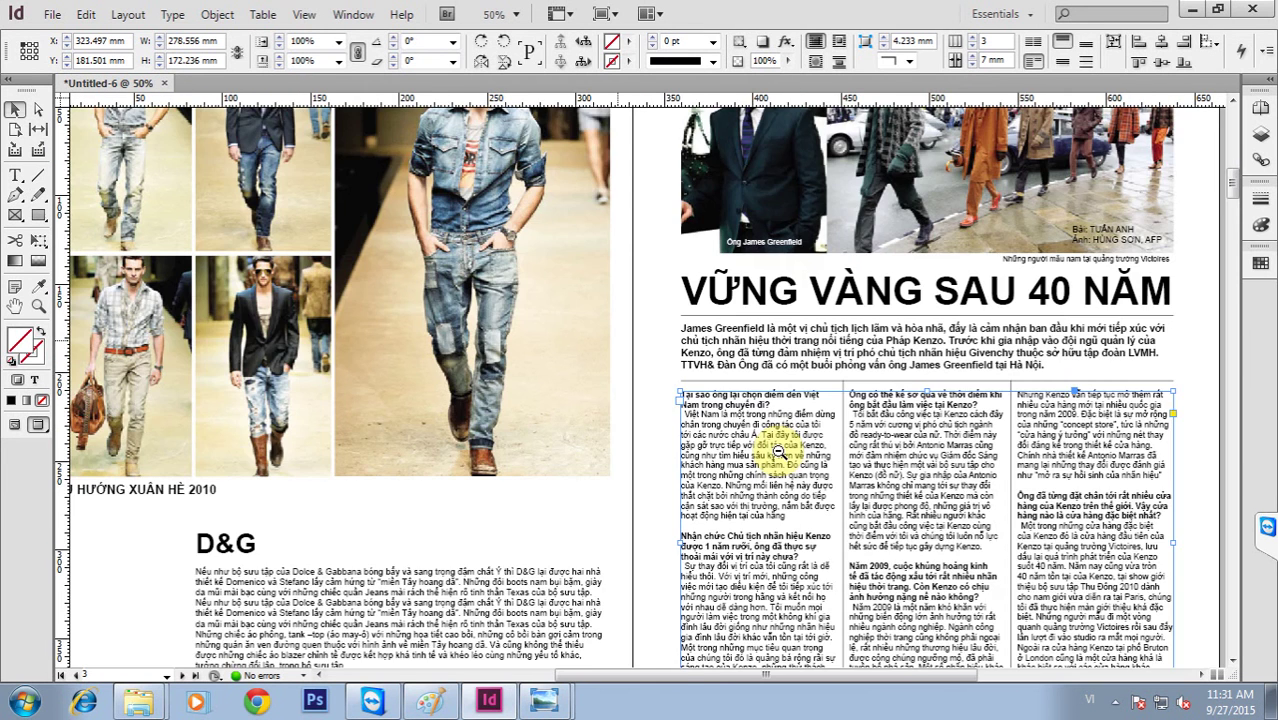
pyautogui.hotkey('ctrl', '-')
pyautogui.click(997, 415)
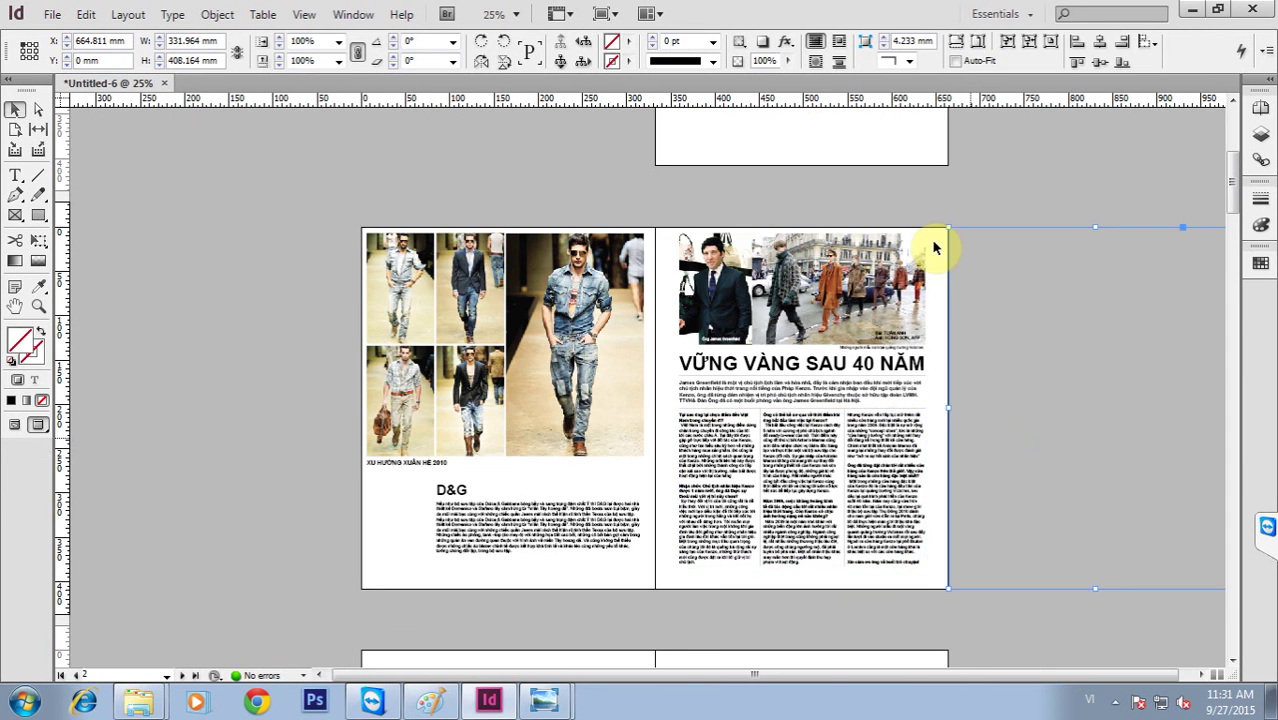
pyautogui.click(927, 198)
pyautogui.click(850, 252)
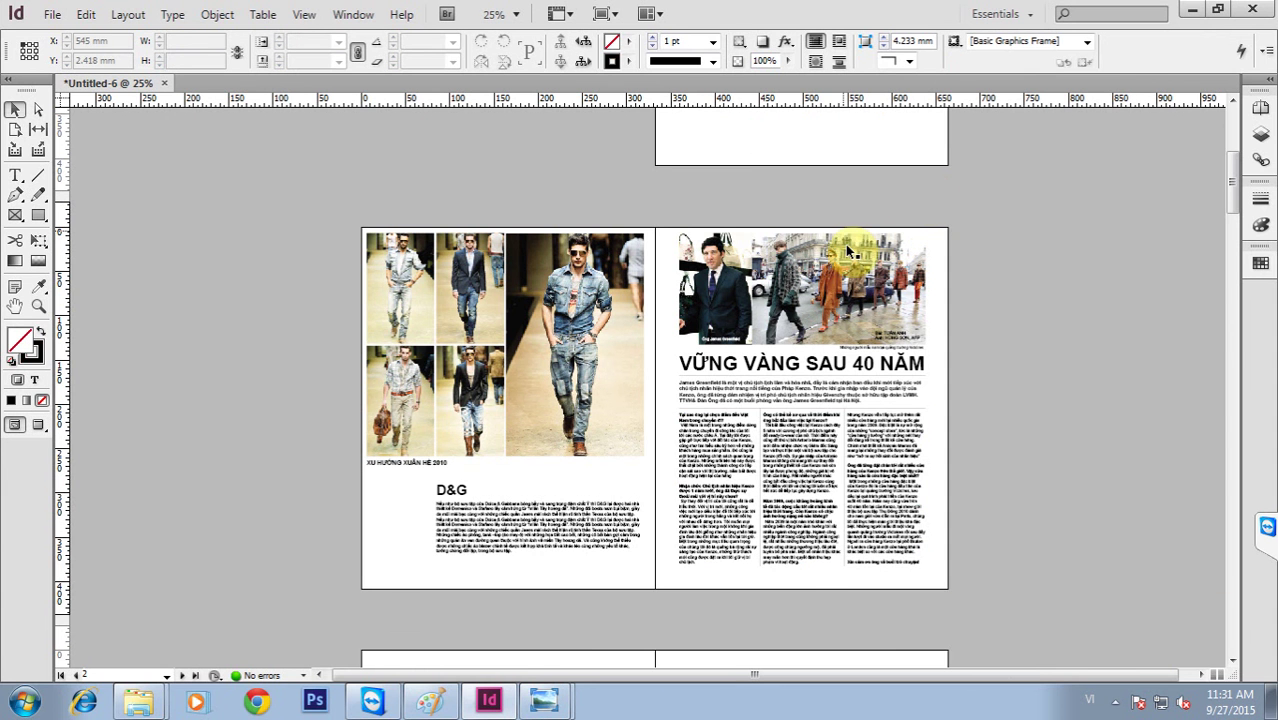
pyautogui.press('w')
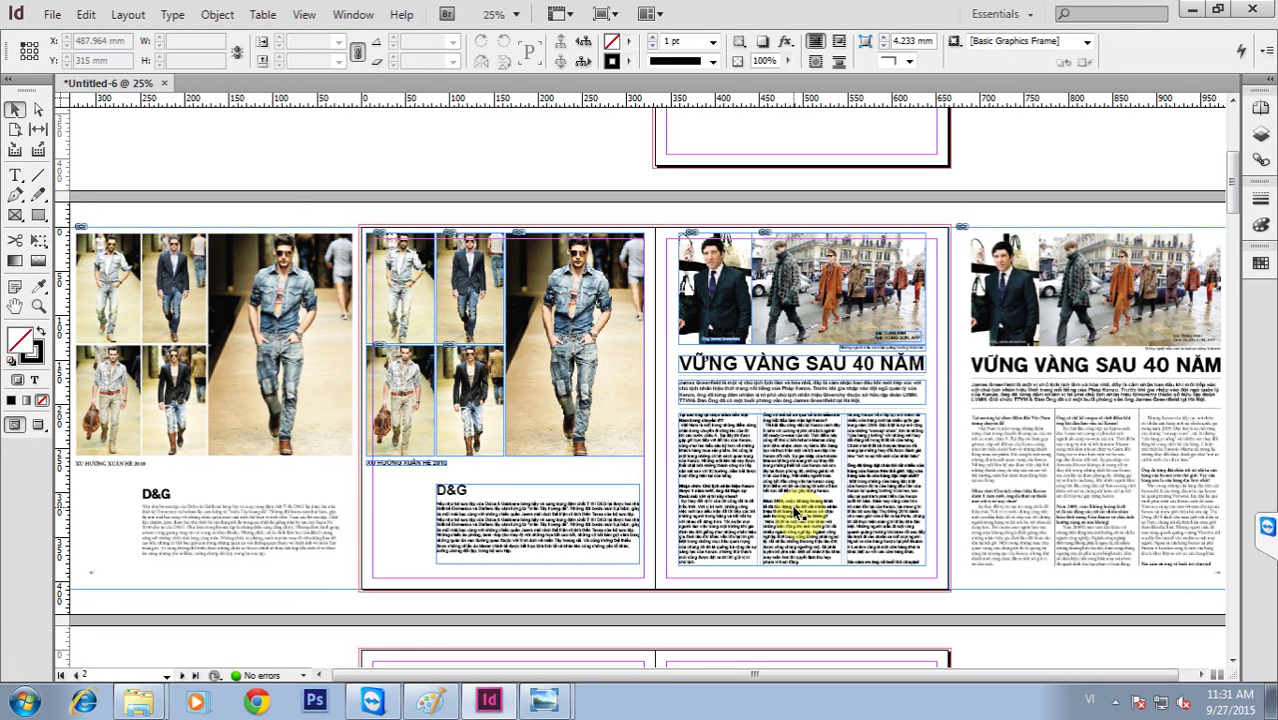
pyautogui.click(1118, 704)
pyautogui.rightClick(1087, 625)
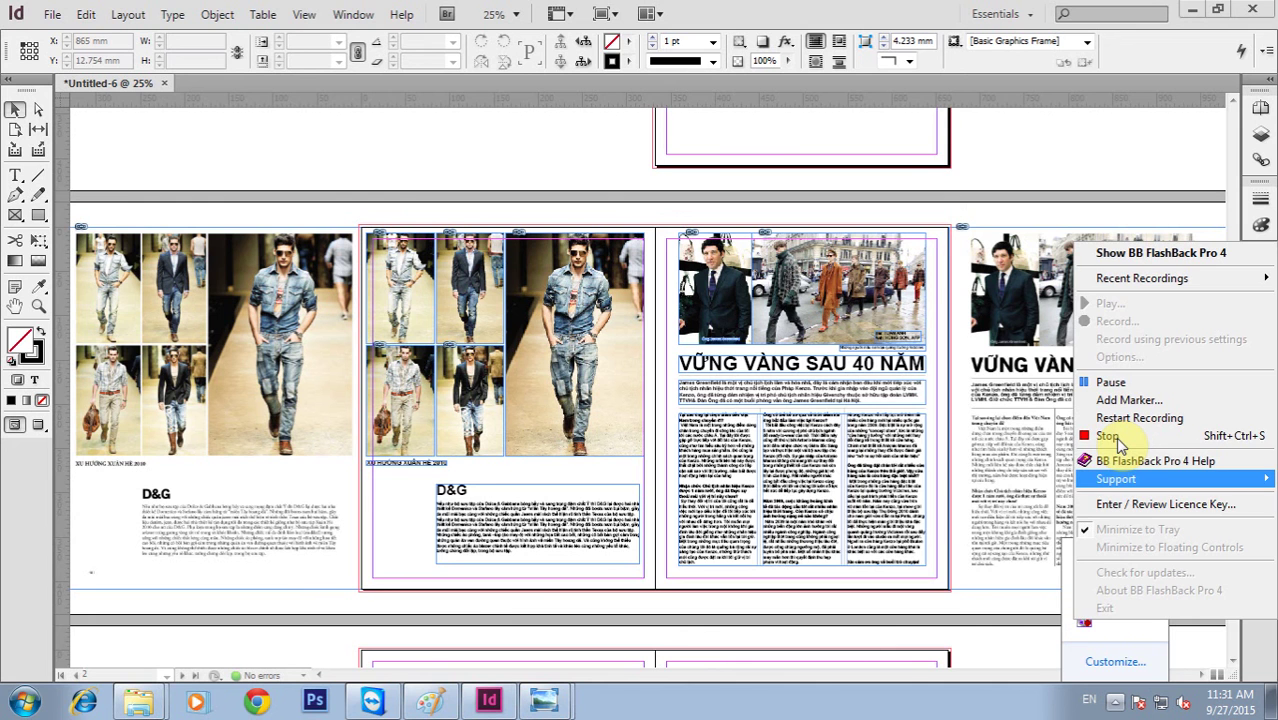